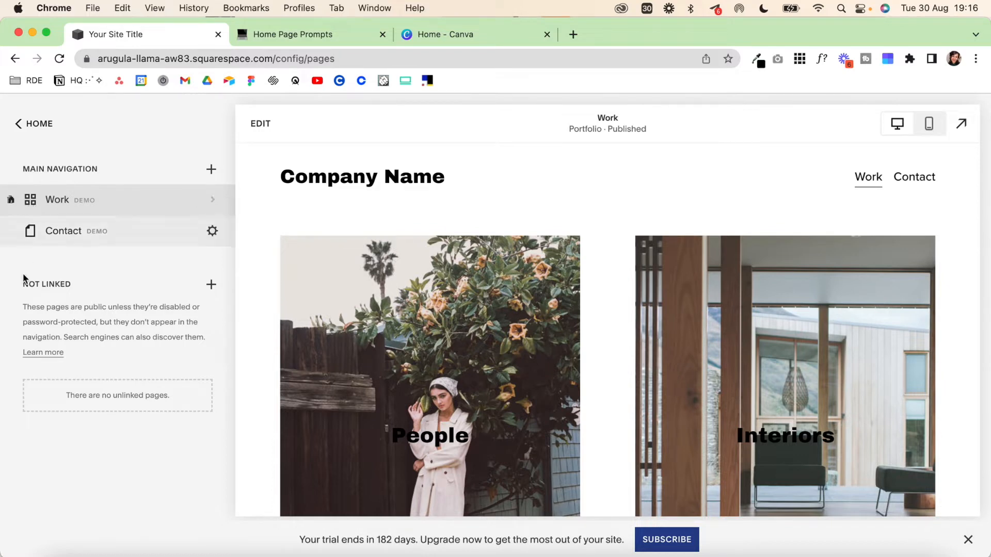
- Add a blank page named Home to the Not Linked pages
drag(19, 285, 80, 289)
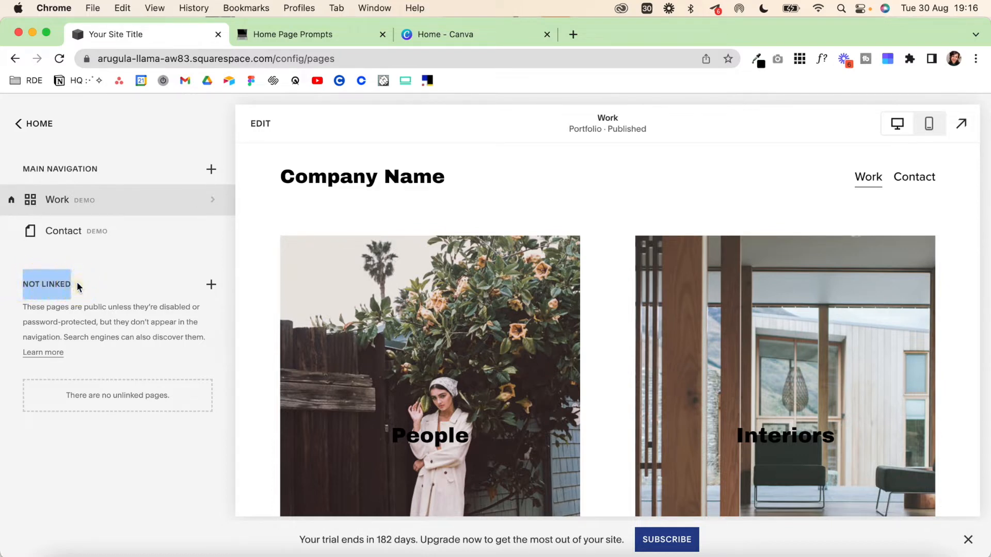
click(212, 285)
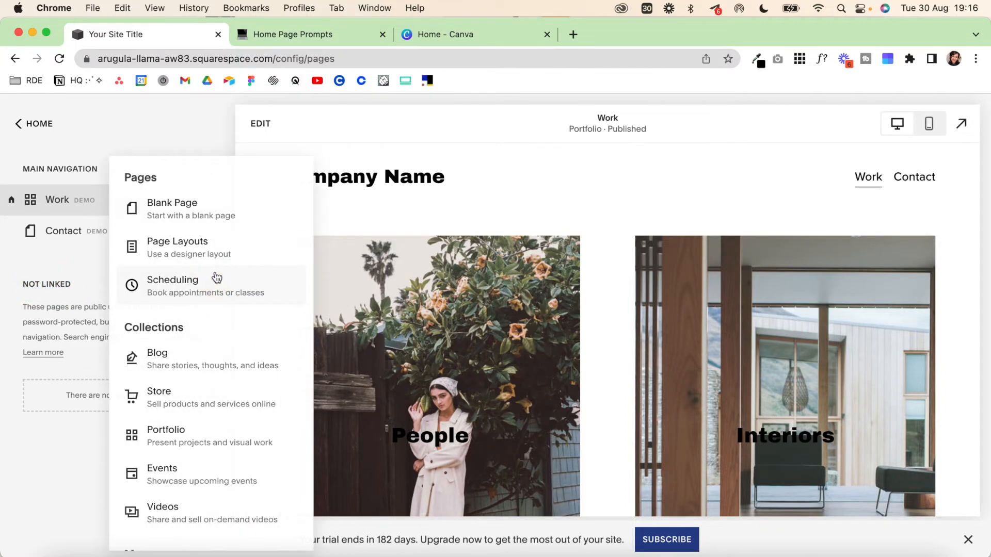
click(205, 209)
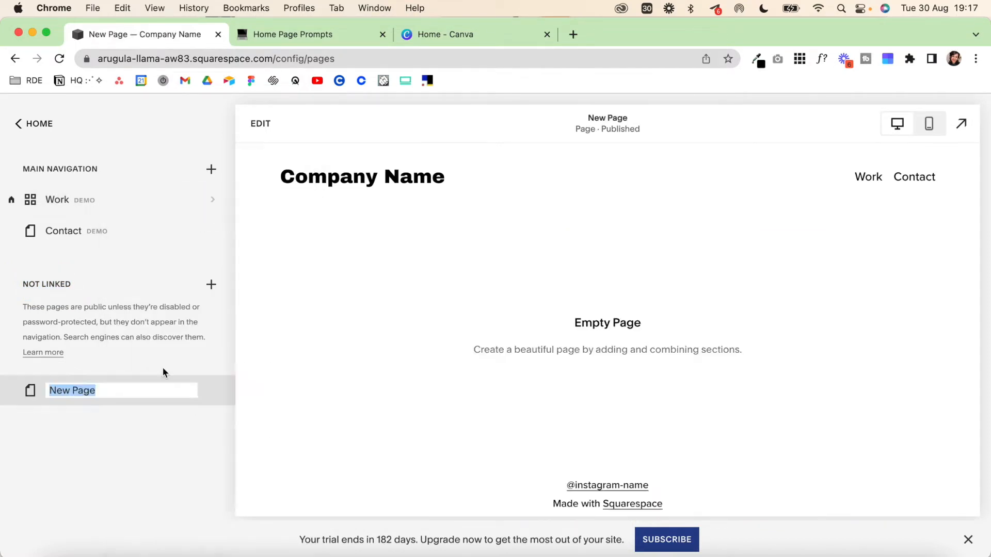
text(Home)
key(Return)
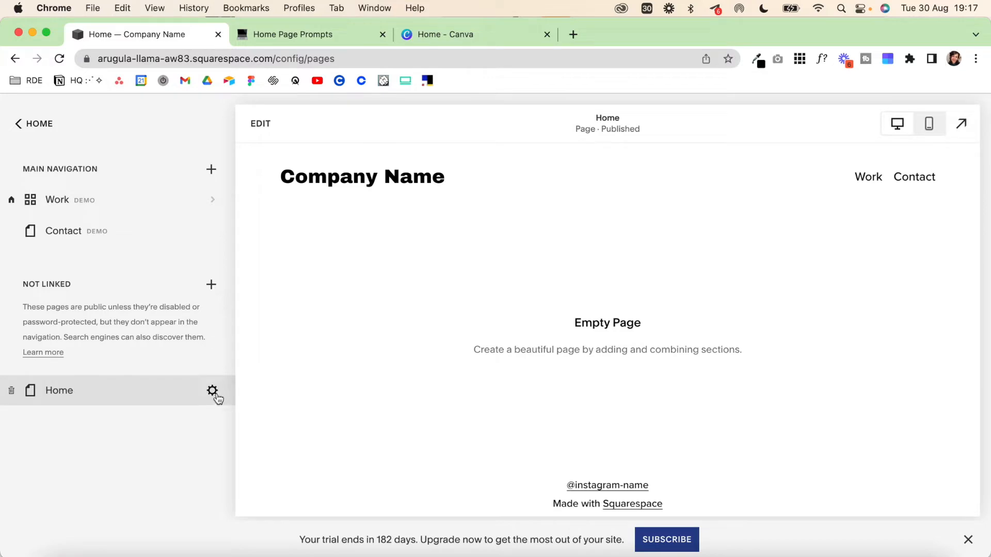
- Set the Home page as the site's homepage in its page settings
click(216, 395)
scroll(564, 370, down, 5)
click(506, 471)
click(568, 376)
click(252, 147)
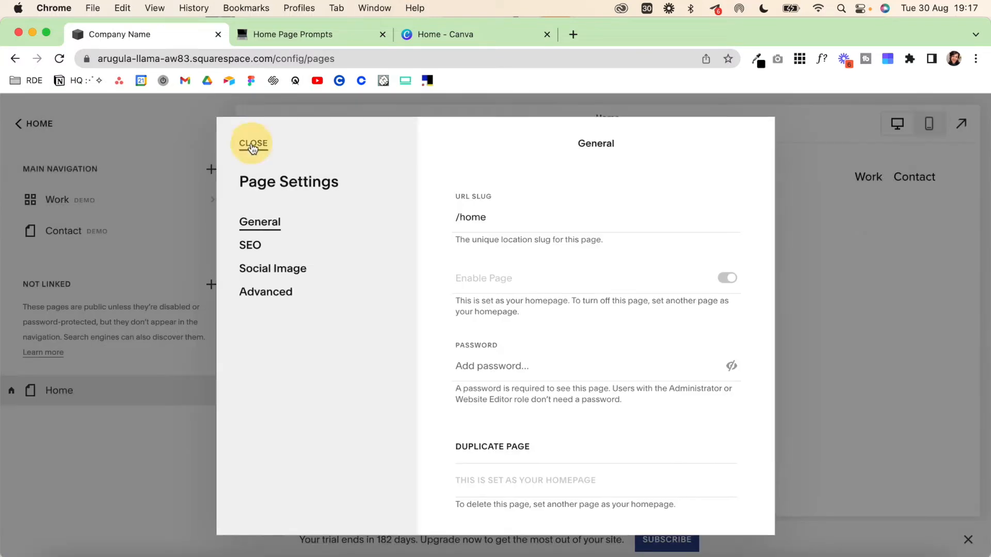
- Remove the Work and Contact demo pages from the main navigation
click(12, 201)
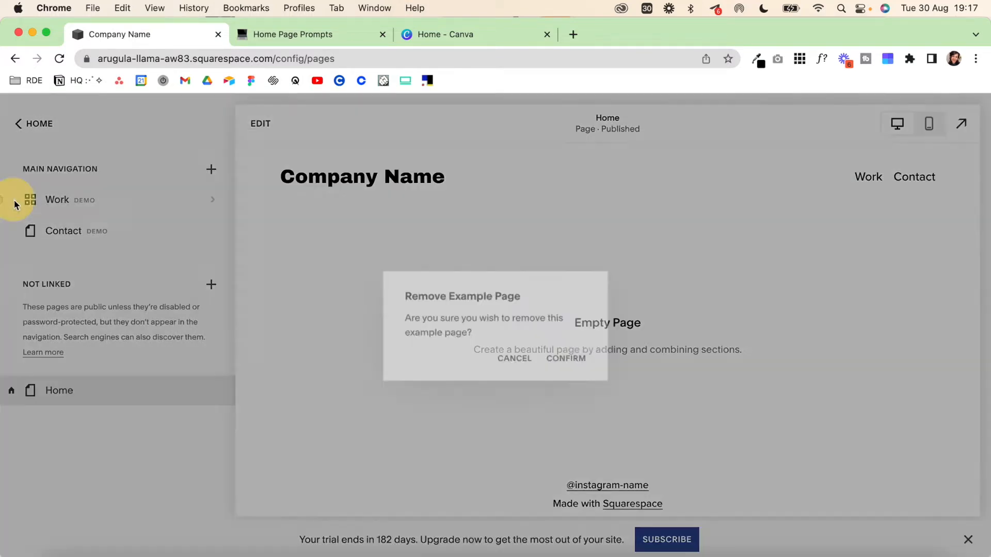
click(559, 368)
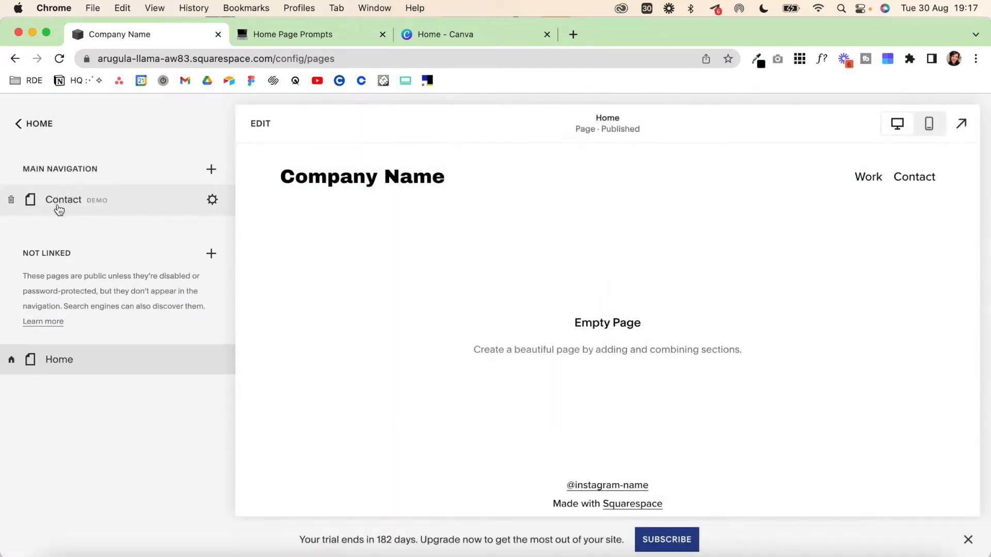
click(12, 203)
click(568, 361)
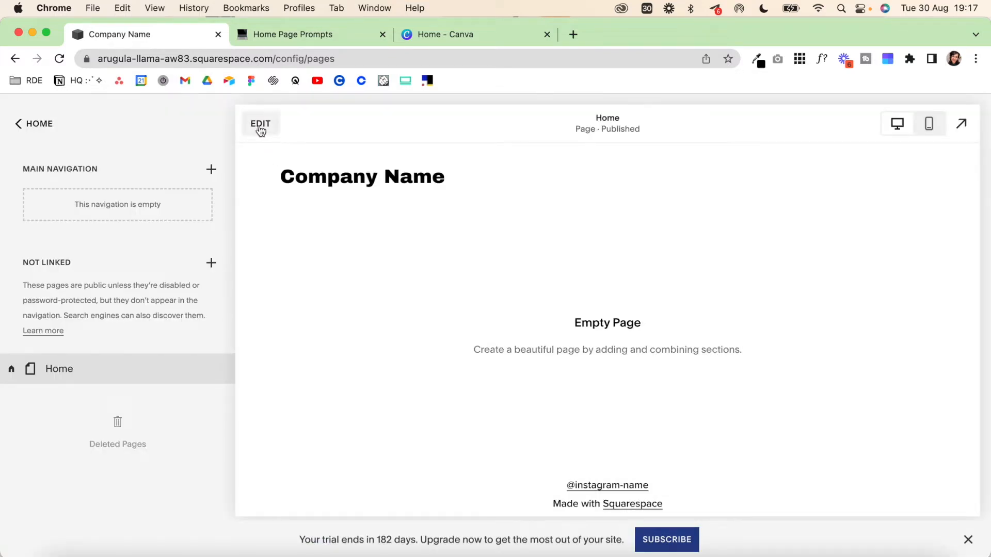
- Start editing the Home page and add the Intro section layout with text and a button beside a landscape image
click(261, 125)
click(494, 360)
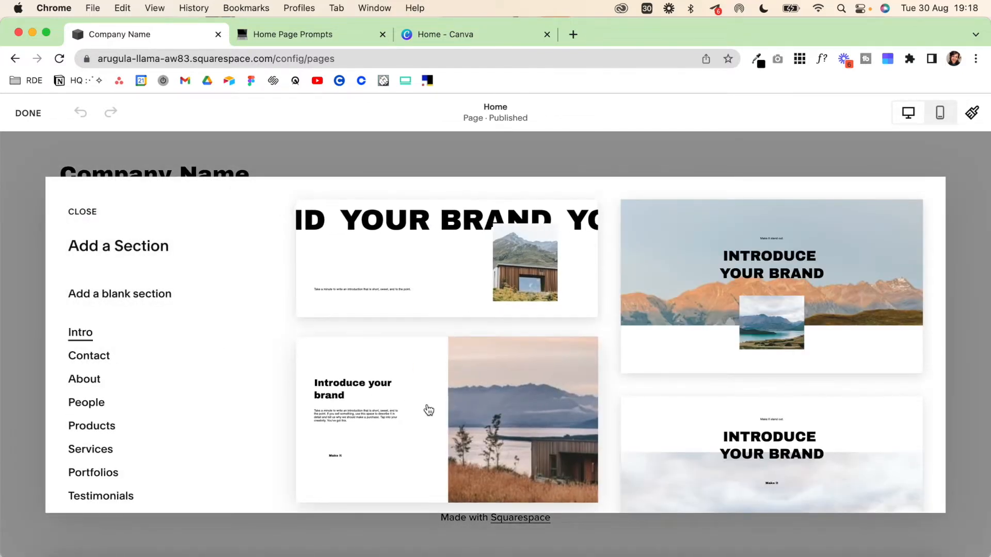
scroll(427, 410, down, 2)
scroll(427, 409, down, 2)
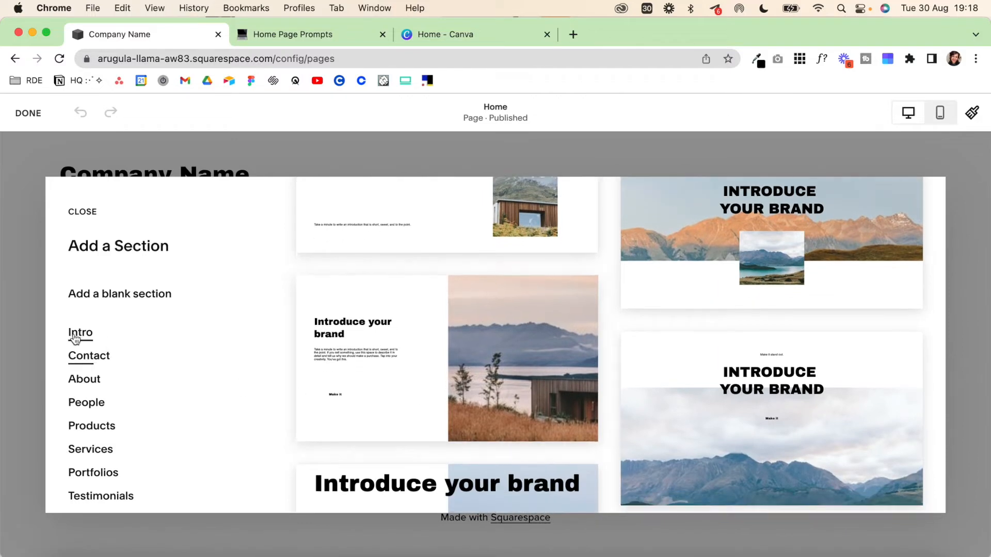
click(496, 345)
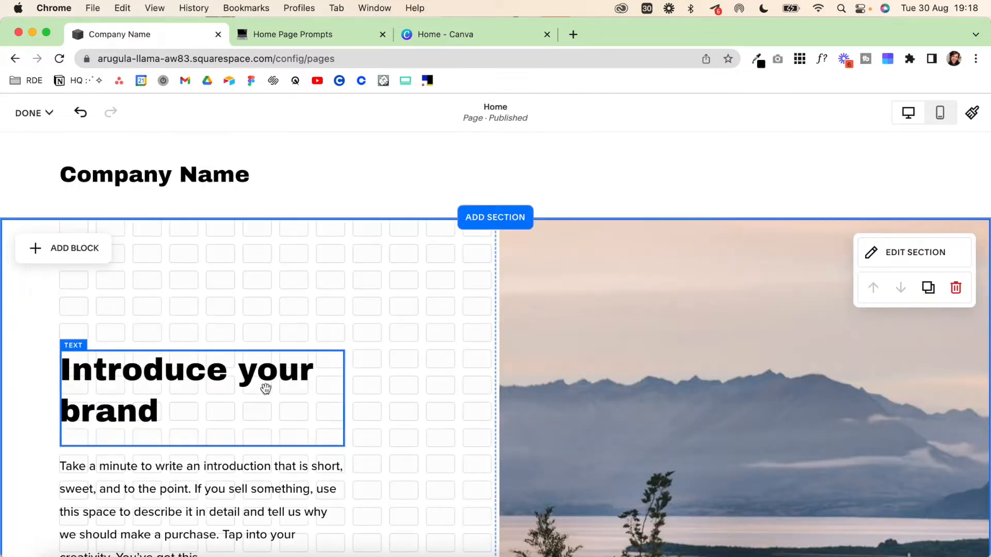
- Move the "Introduce your brand" heading higher in the section and widen its text block almost to the image
drag(269, 371, 266, 270)
drag(343, 316, 446, 318)
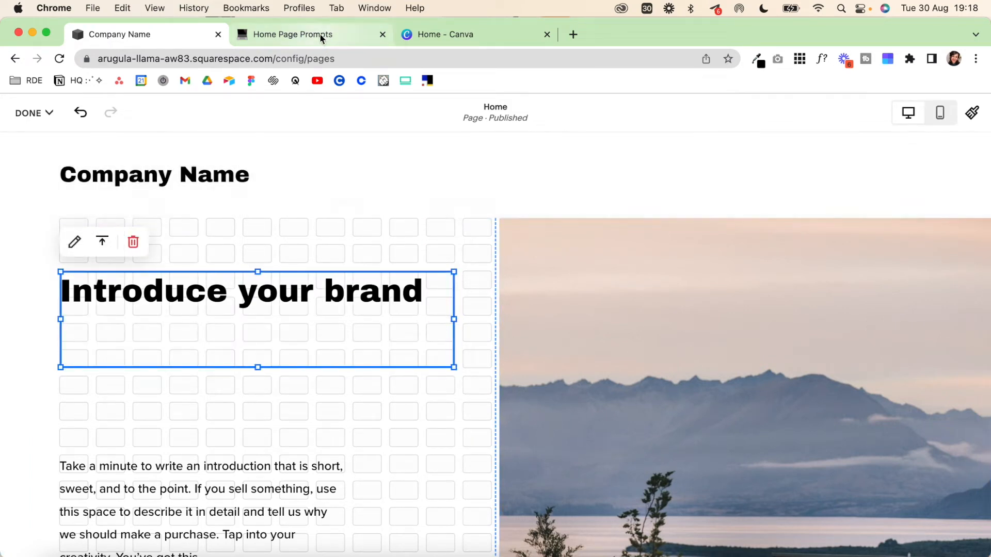
- Replace the heading with the Section One prompt "I help [who] achieve [result] by [offer] so that [big picture benefit]", copied from the Home Page Prompts page in Notion
click(319, 33)
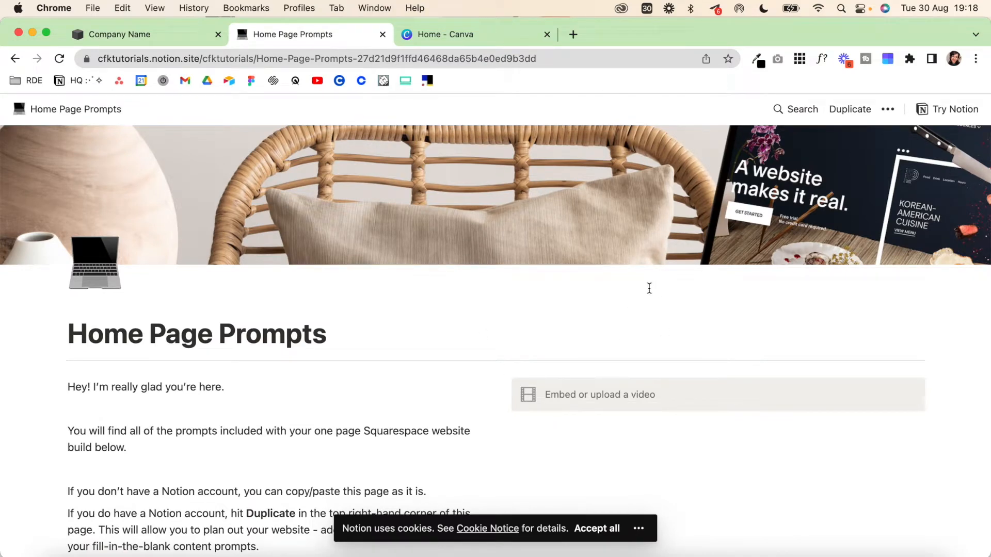
scroll(649, 288, down, 10)
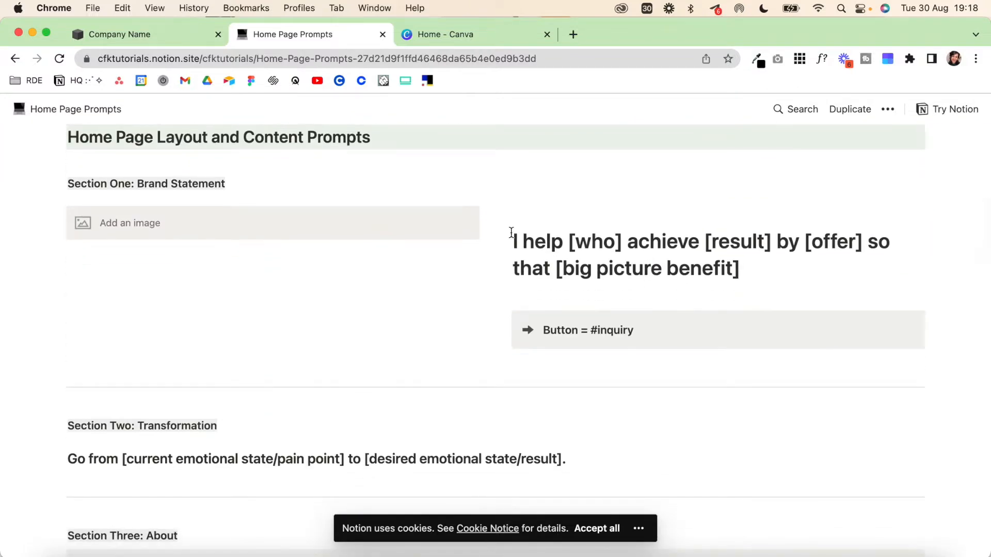
drag(511, 232, 847, 239)
key(super+c)
scroll(661, 206, up, 10)
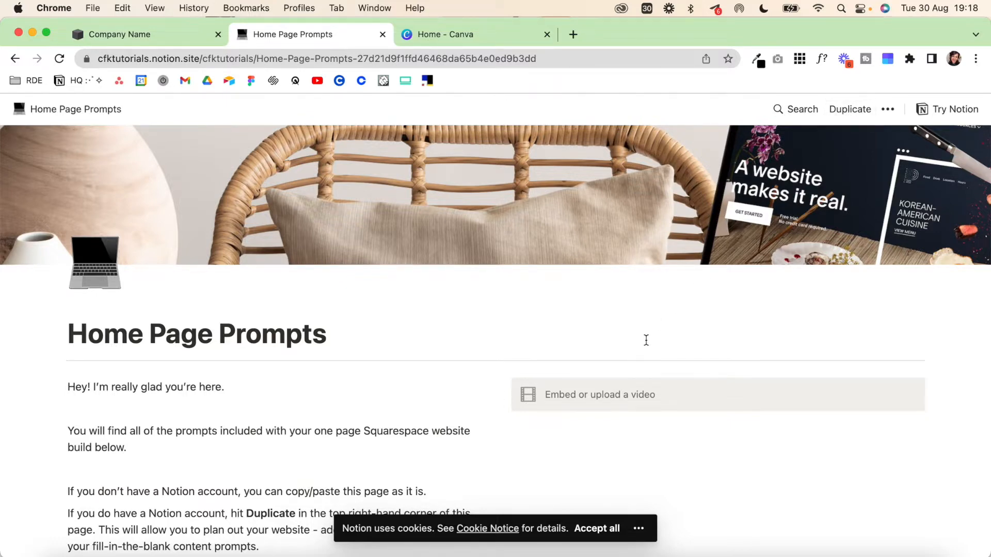
scroll(646, 339, down, 10)
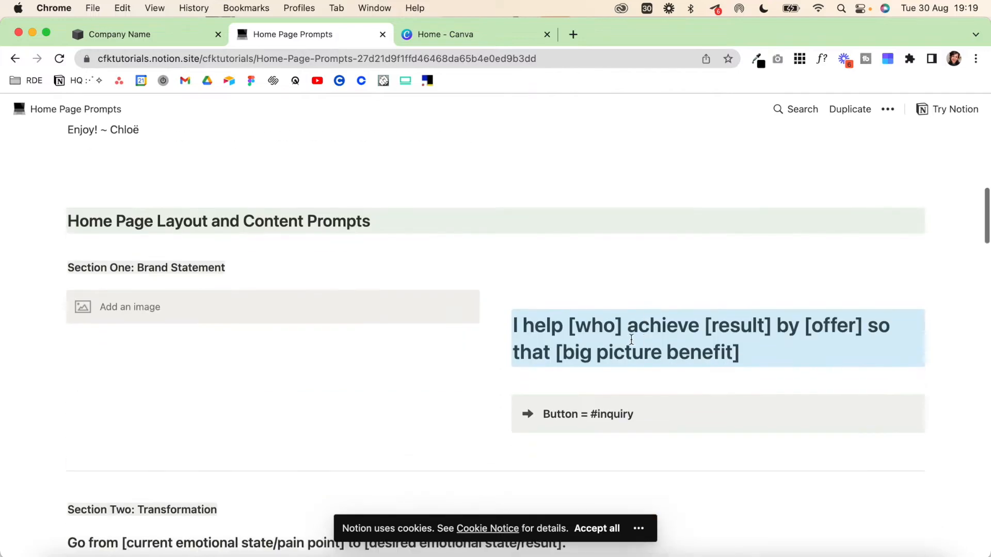
scroll(624, 338, up, 5)
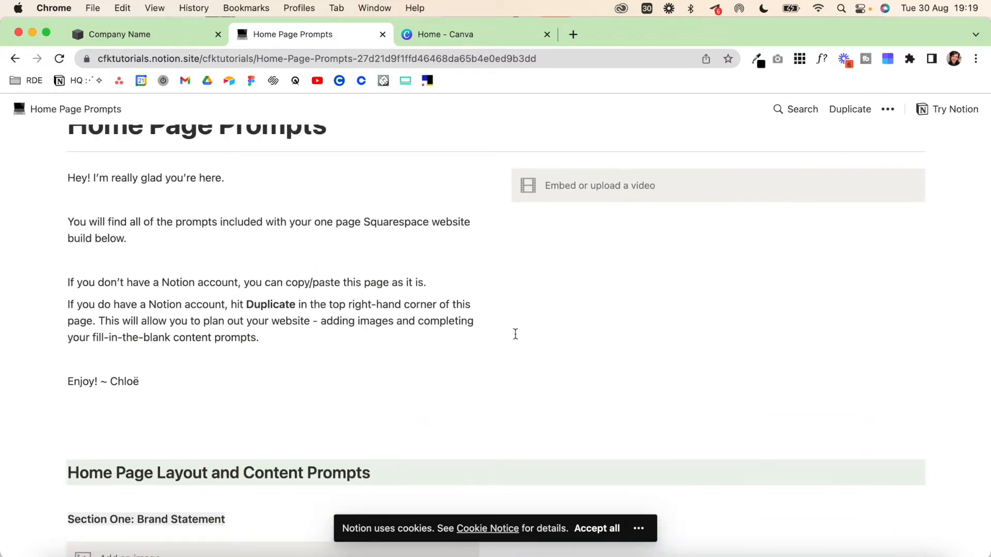
scroll(309, 413, down, 8)
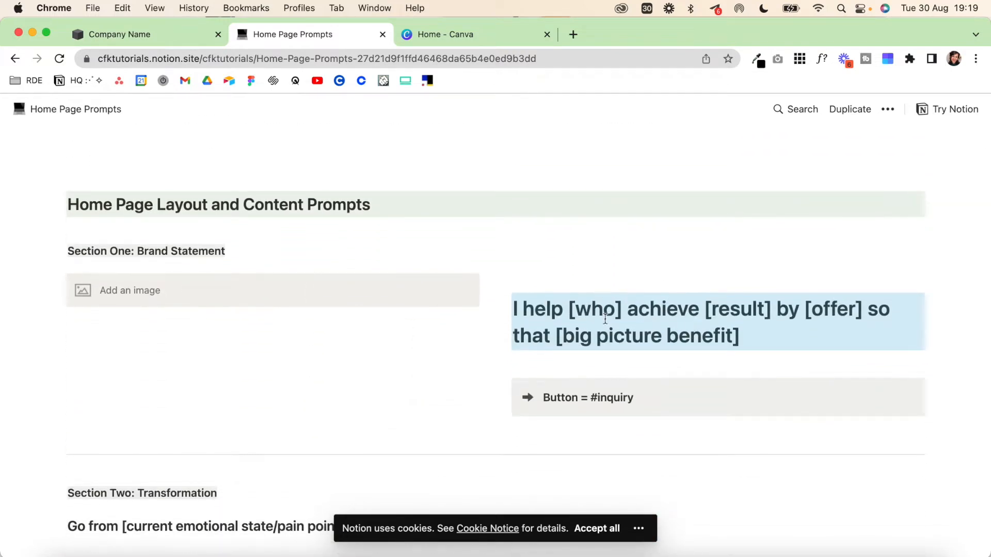
scroll(603, 316, up, 8)
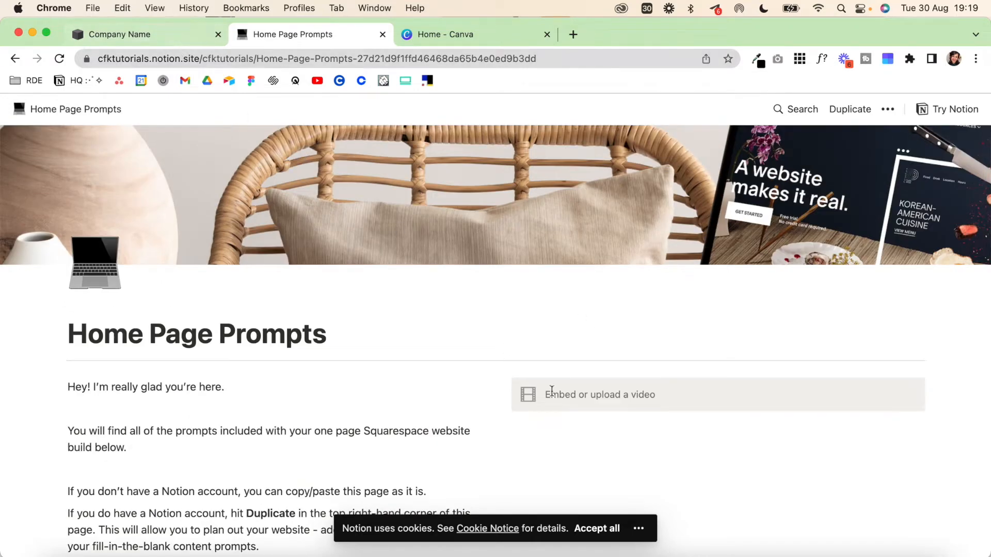
scroll(549, 394, down, 8)
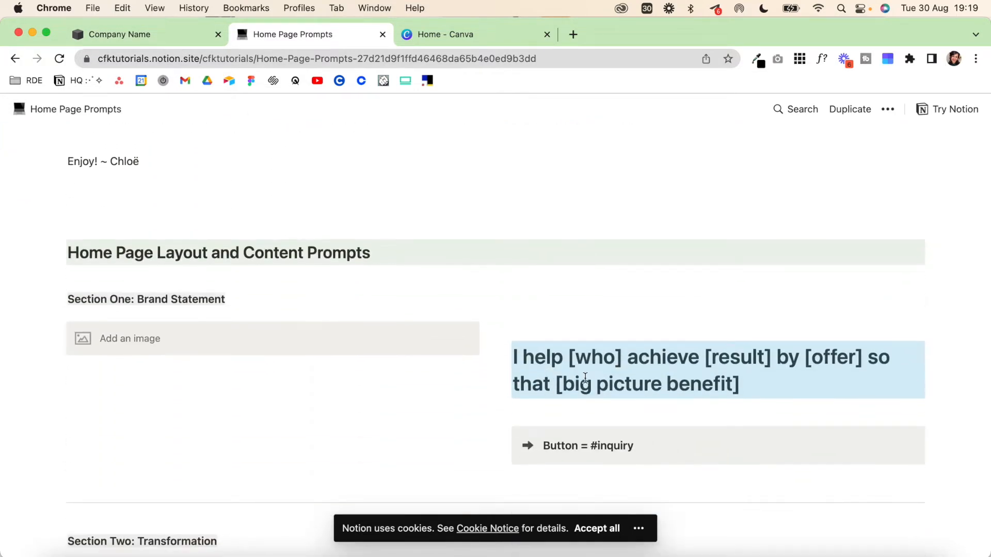
click(707, 360)
drag(784, 383, 512, 348)
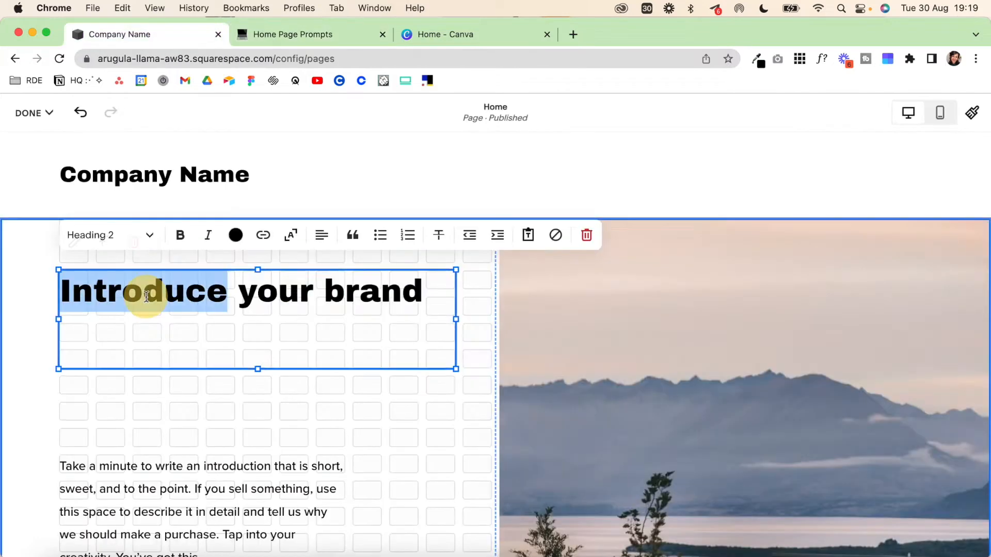
triple_click(146, 290)
key(super+v)
- Delete the introduction paragraph block beneath the heading
scroll(146, 297, down, 4)
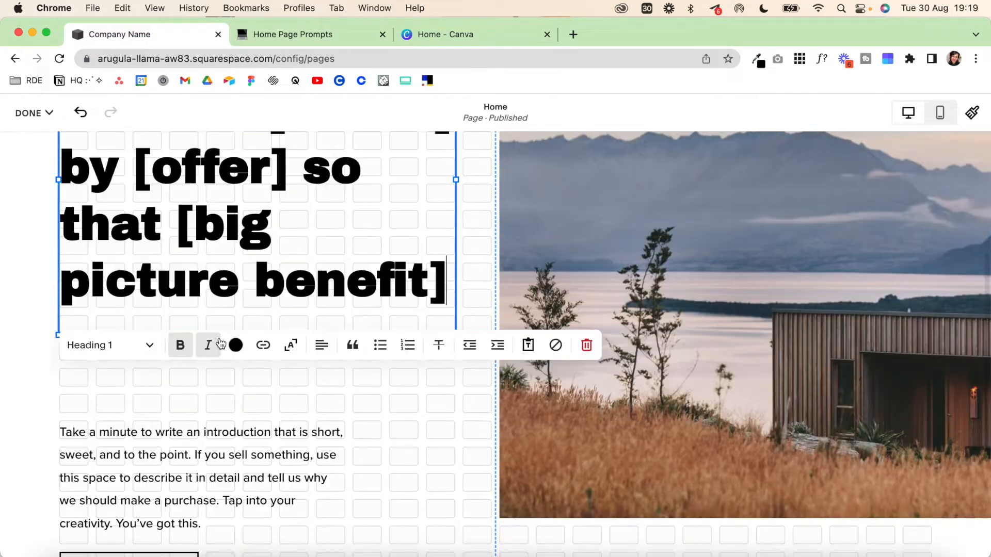
click(200, 457)
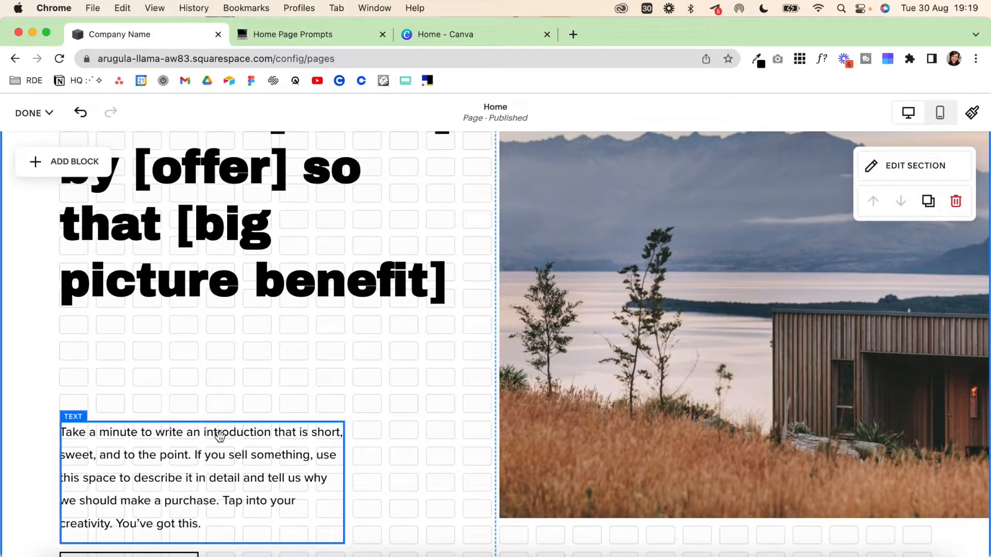
click(220, 437)
click(133, 392)
click(567, 367)
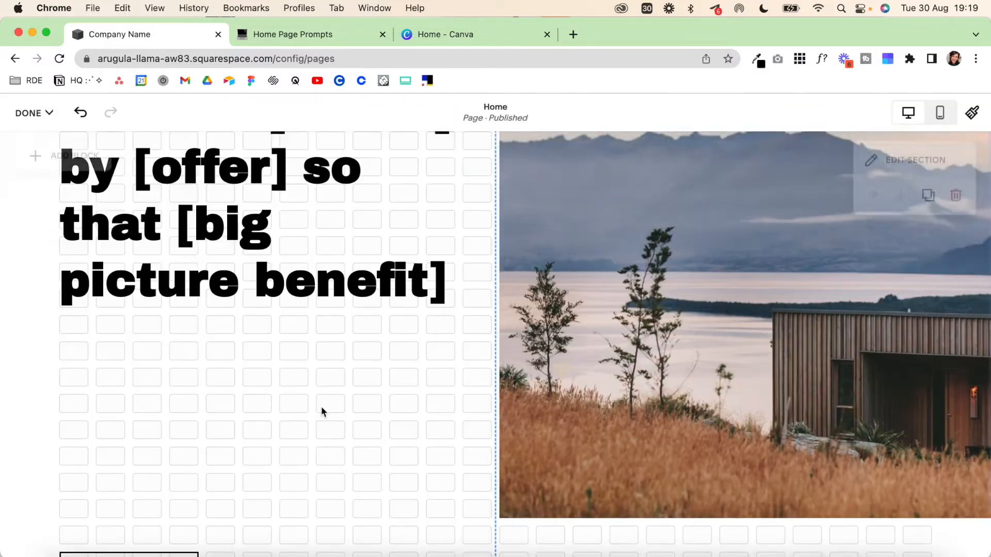
- Move the section's button up beneath the heading and set its text to "Make Project Inquiry"
scroll(195, 452, down, 2)
click(160, 481)
drag(162, 372, 162, 291)
double_click(129, 284)
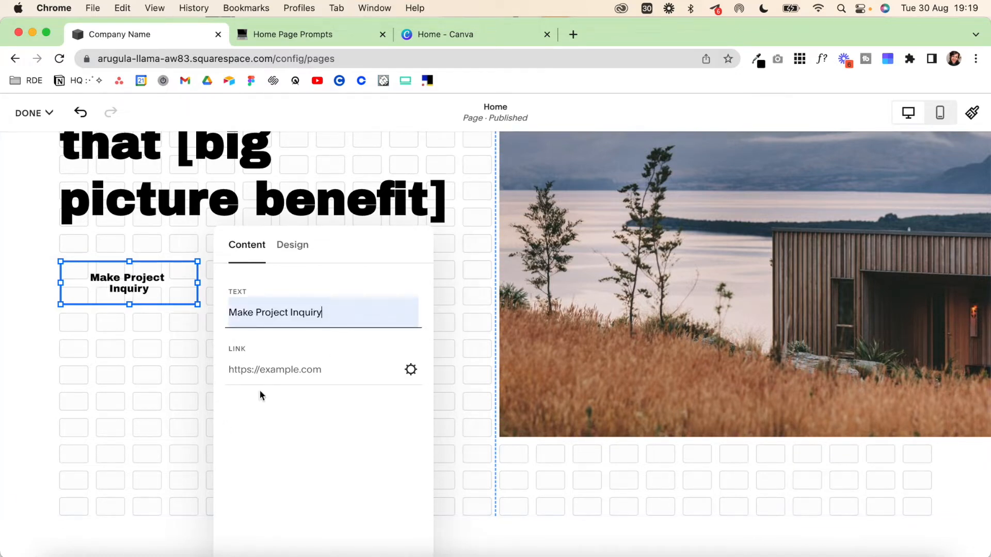
- Widen the Make Project Inquiry button and shorten the section so it ends at the image's lower edge
click(292, 246)
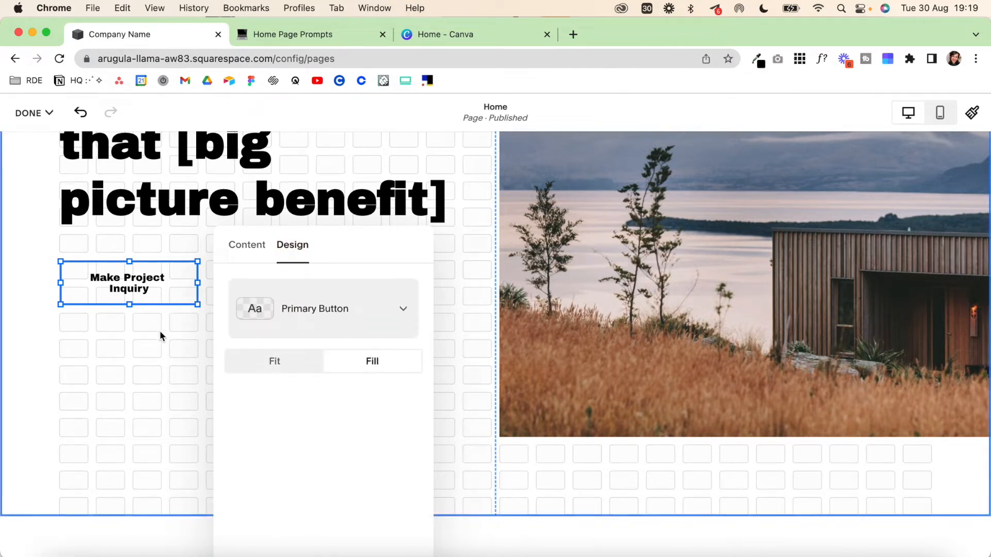
click(158, 360)
click(195, 284)
drag(195, 284, 270, 280)
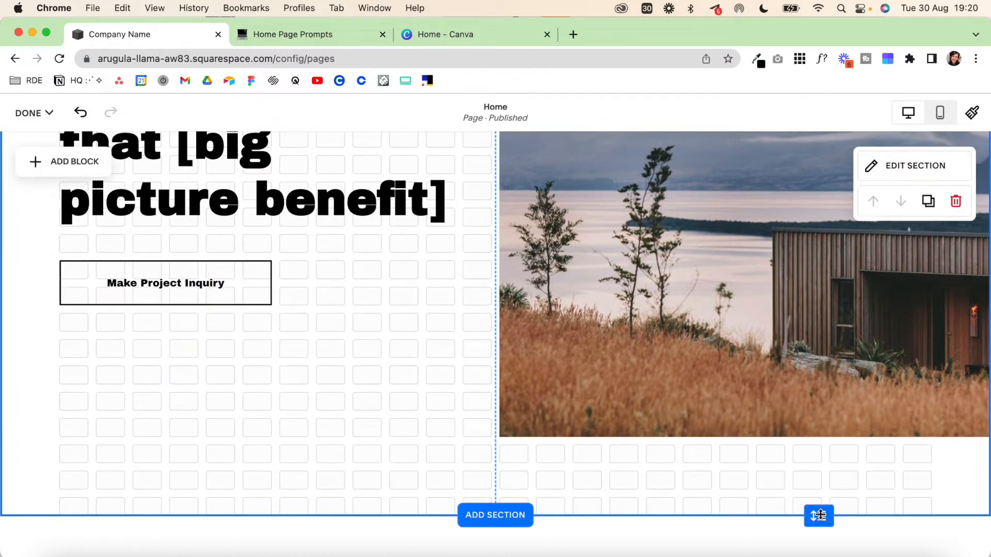
drag(818, 515, 819, 438)
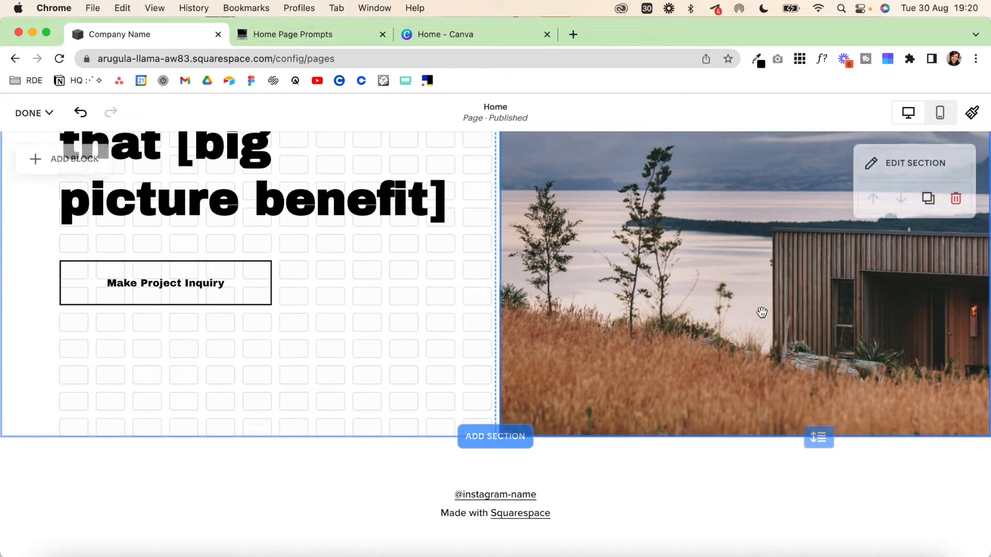
- Remove the landscape image from the image block and add the photo 3.jpg in its place
scroll(760, 314, up, 6)
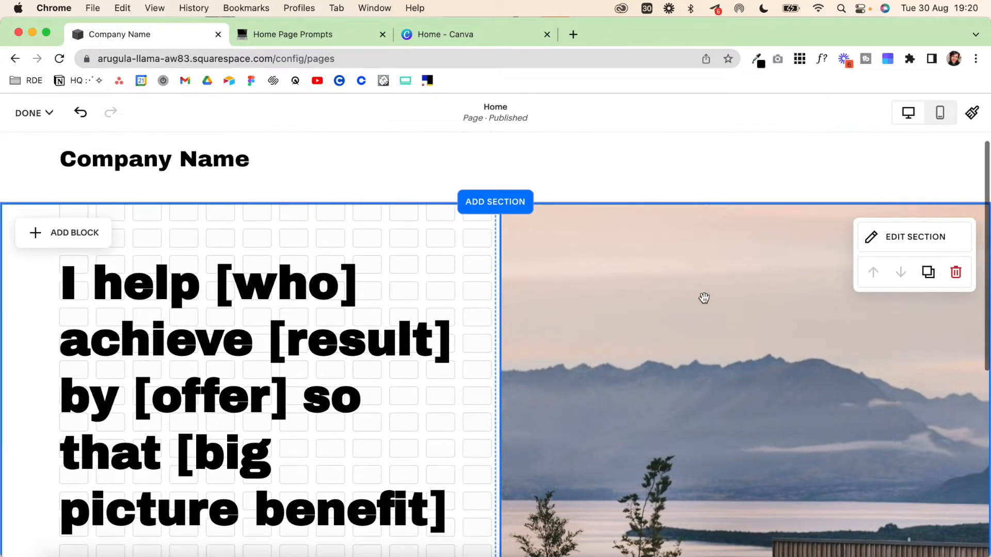
click(568, 279)
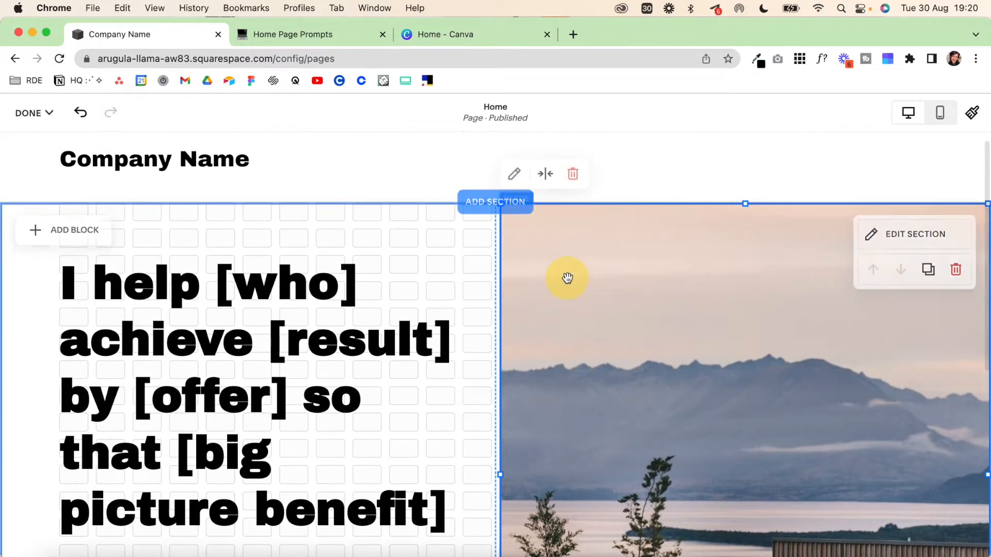
click(513, 173)
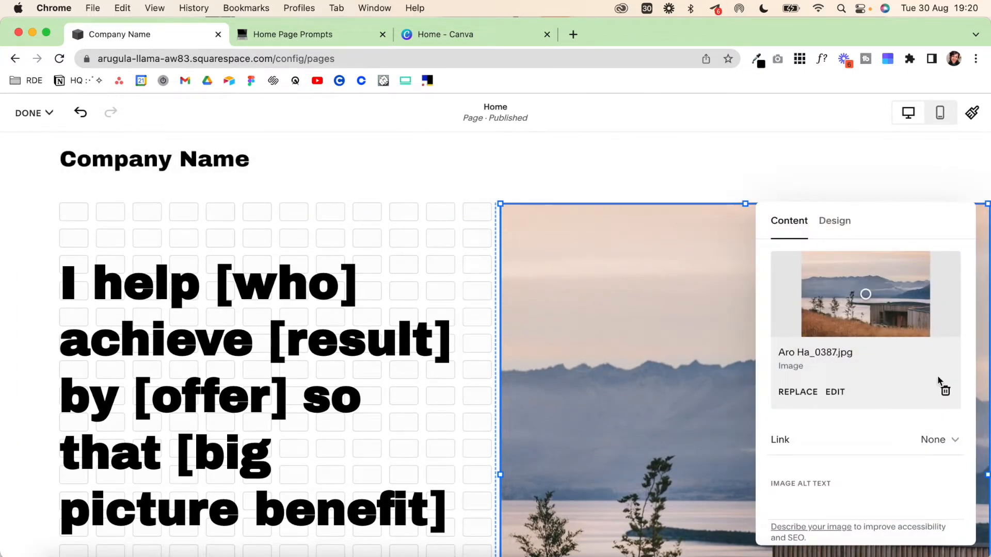
click(944, 391)
click(863, 281)
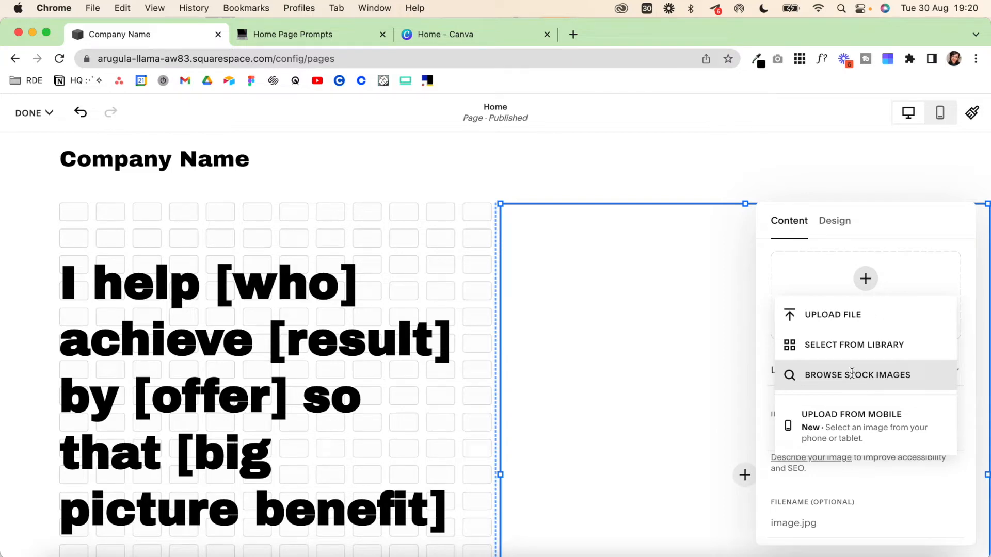
click(851, 373)
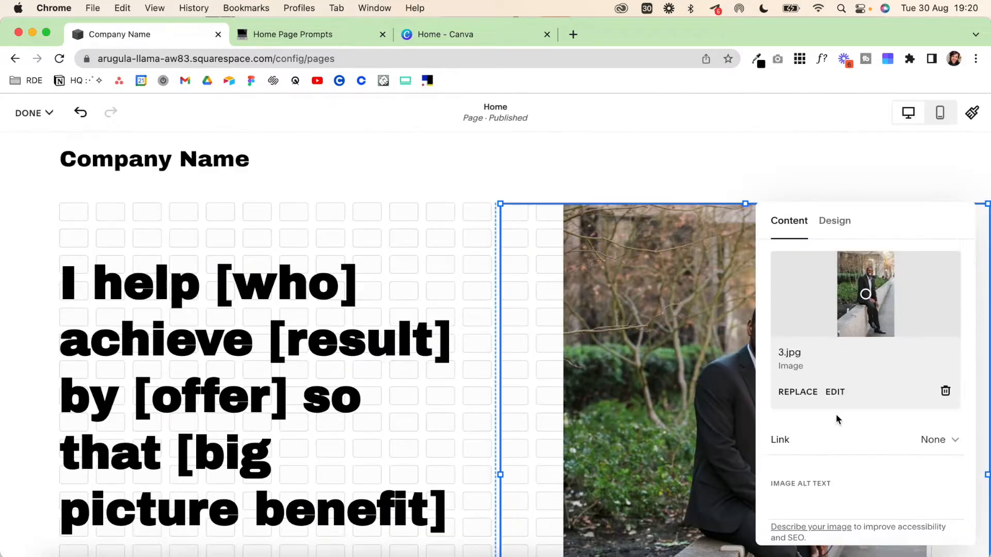
- Set the 3.jpg image block's display mode to Fill so the photo covers the whole block
scroll(836, 416, down, 3)
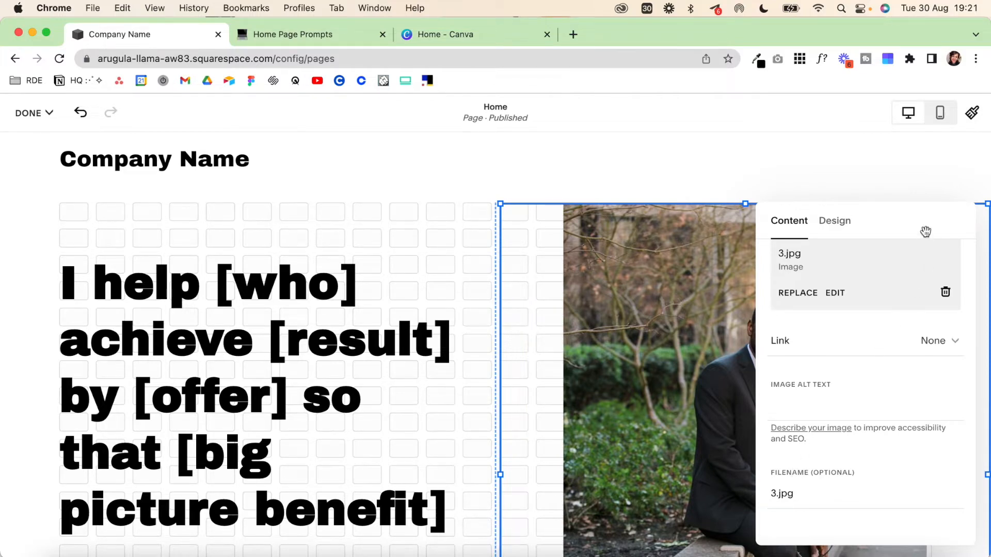
drag(926, 230, 393, 221)
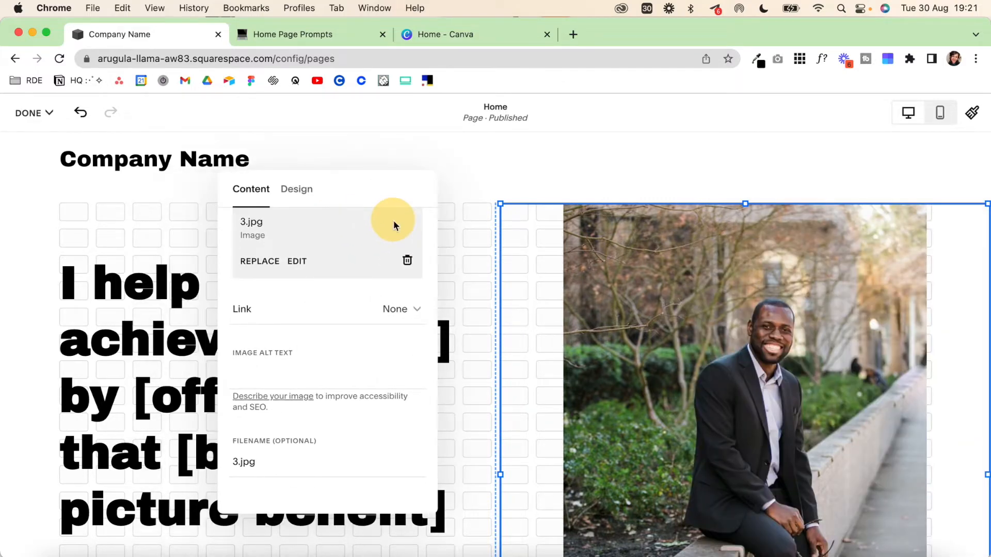
click(298, 190)
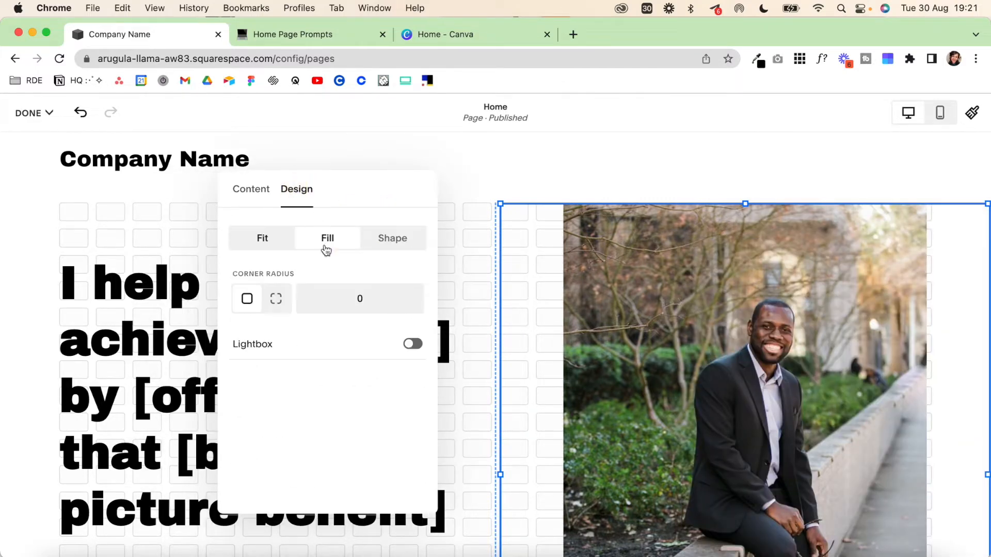
click(325, 244)
click(259, 240)
click(324, 240)
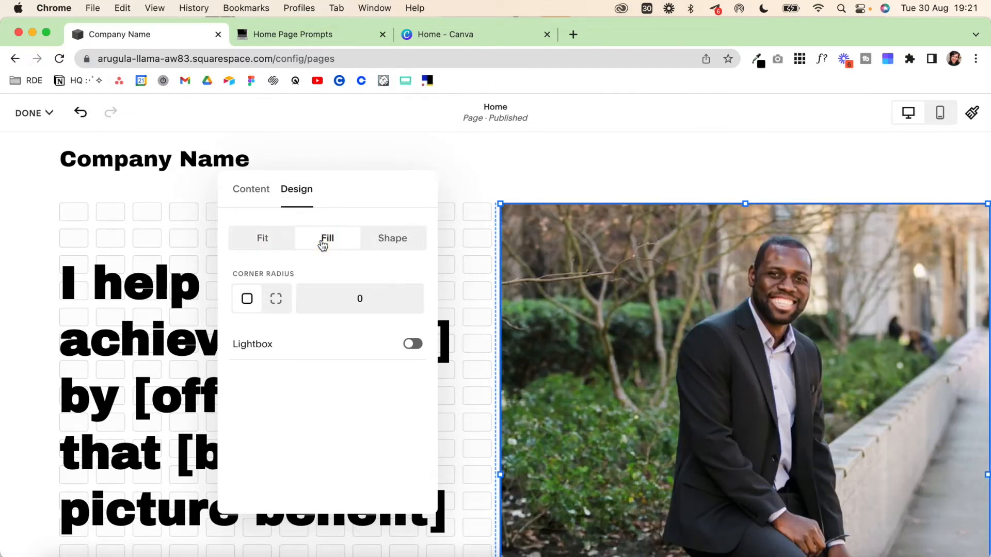
- Swap the brand statement layout: photo on the left half, heading and Make Project Inquiry button beneath it on the right half
scroll(944, 475, down, 4)
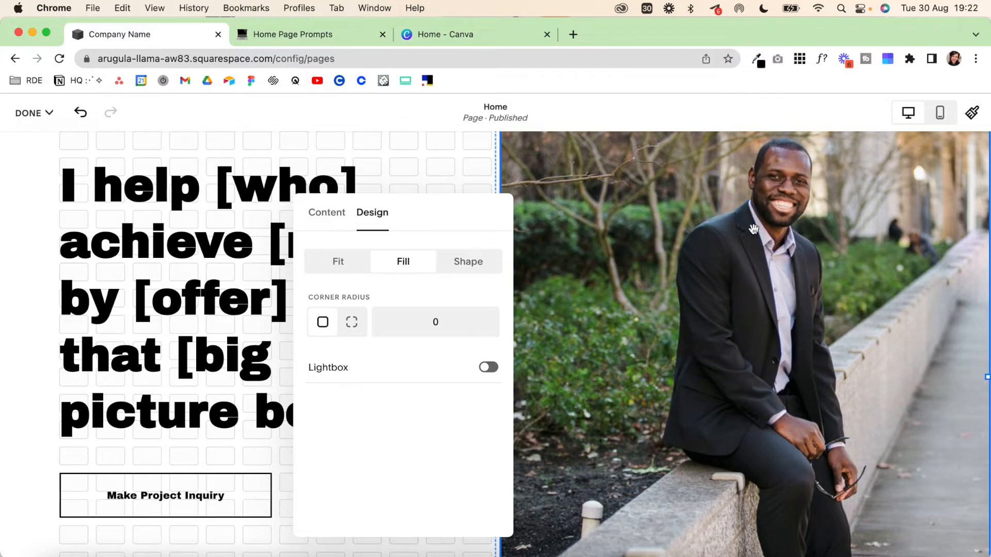
click(127, 210)
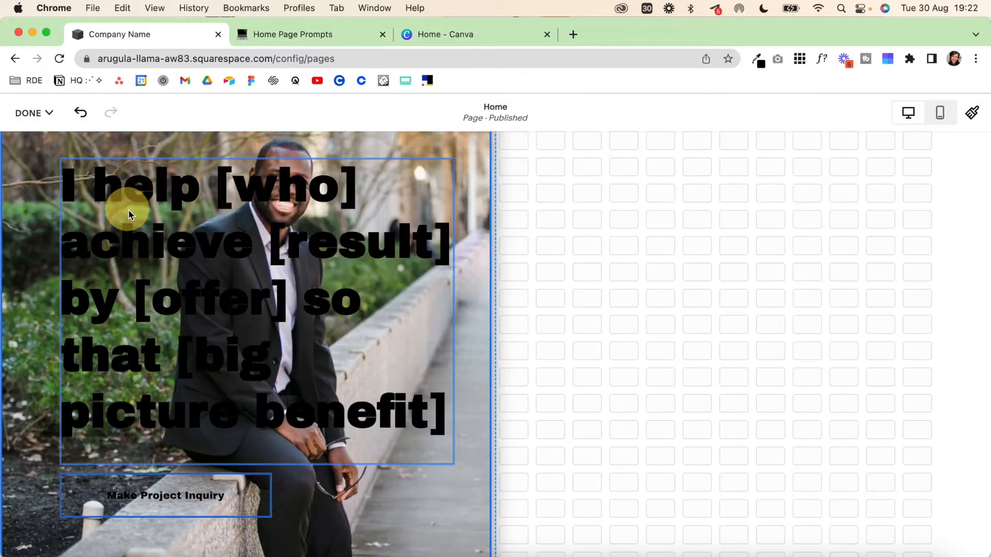
drag(133, 248, 616, 244)
drag(165, 500, 645, 364)
scroll(644, 364, down, 1)
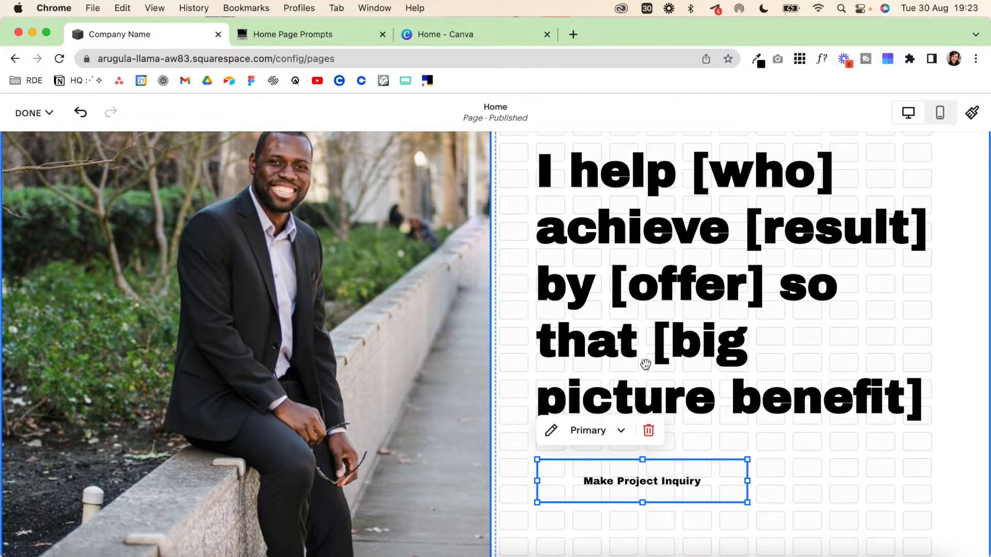
- Save the page and add a blank section beneath the brand statement section
scroll(763, 370, down, 4)
click(48, 122)
click(31, 157)
click(500, 405)
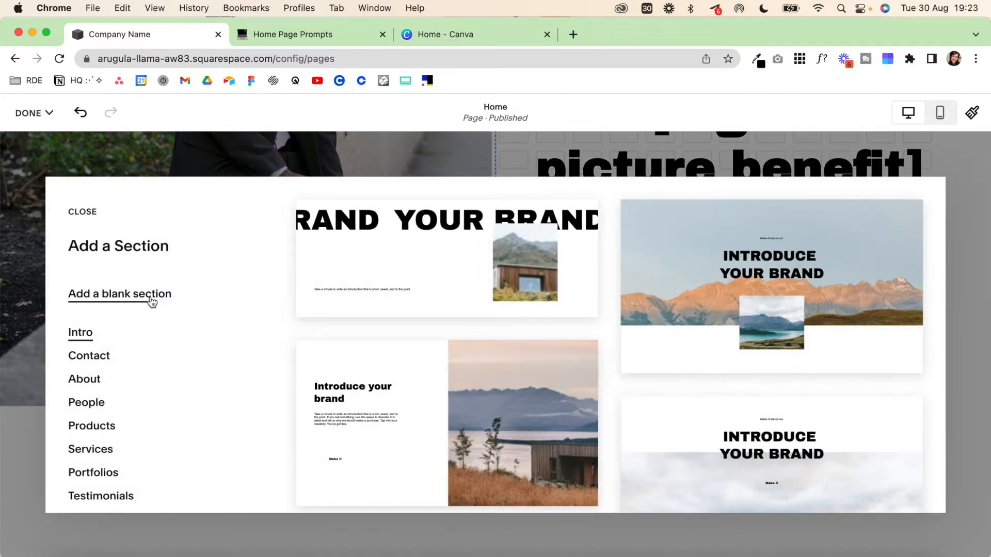
click(150, 295)
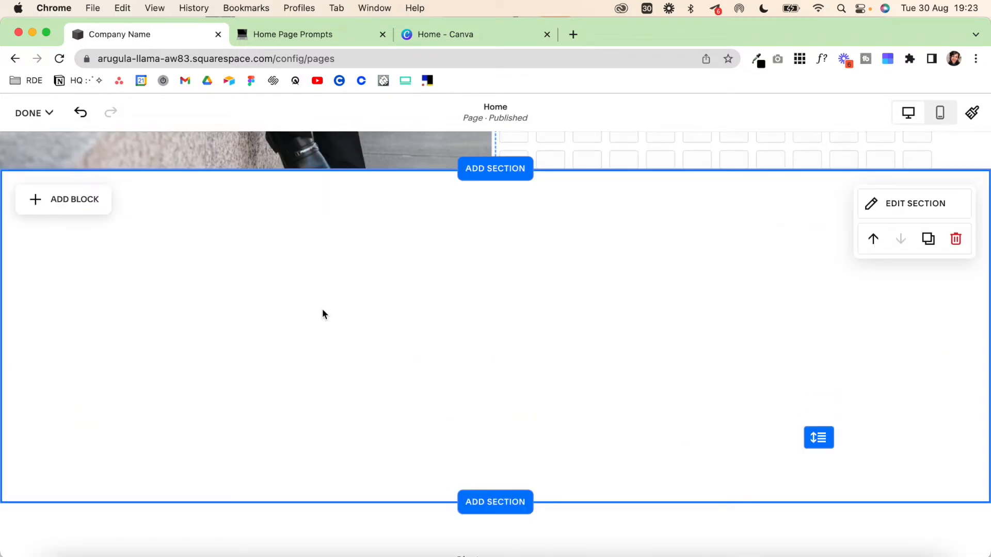
- Add a text block at the blank section's upper edge and widen it so it is centred, leaving three grid columns on each side
click(53, 199)
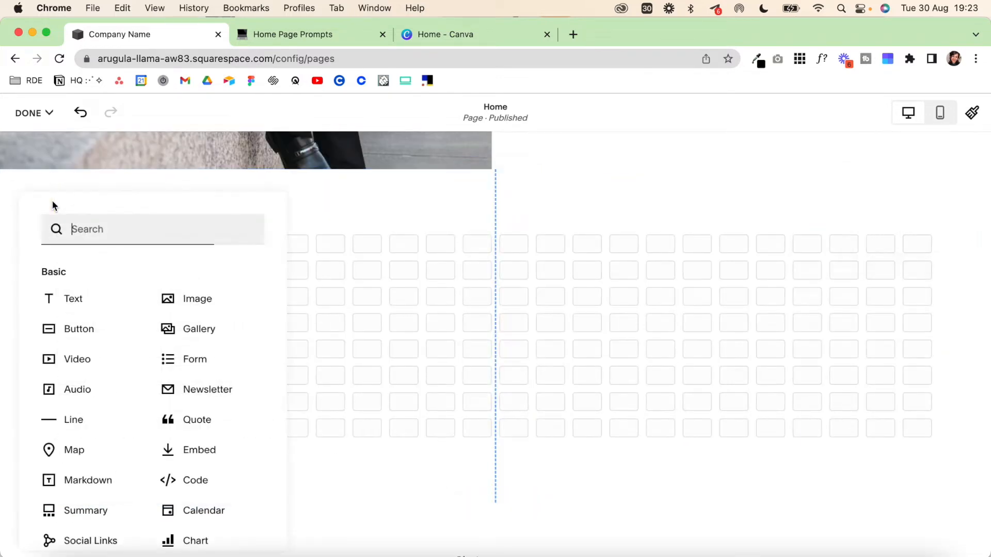
click(75, 295)
drag(127, 237, 237, 234)
drag(381, 258, 821, 230)
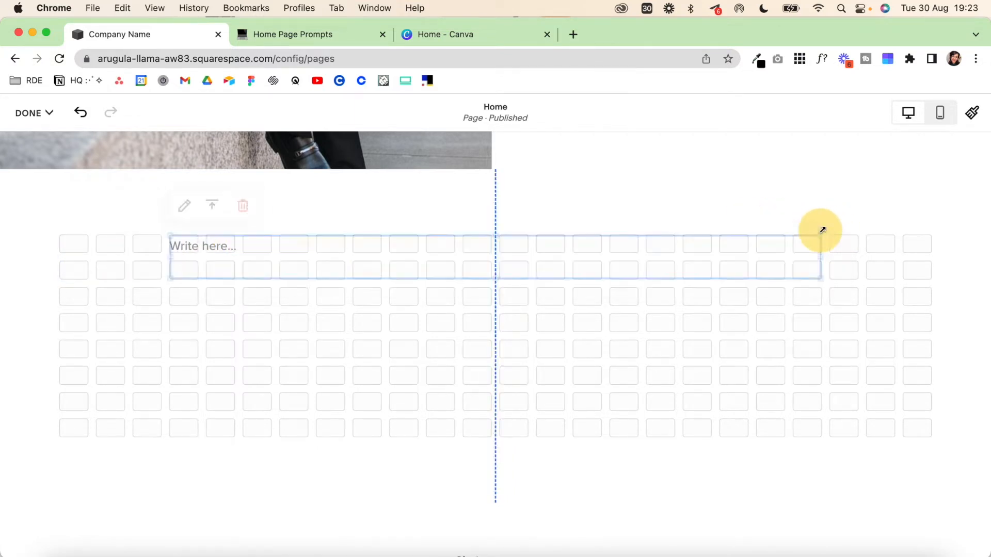
- Copy the Section Two transformation sentence from the Notion Home Page Prompts and paste it into the new text block
click(296, 35)
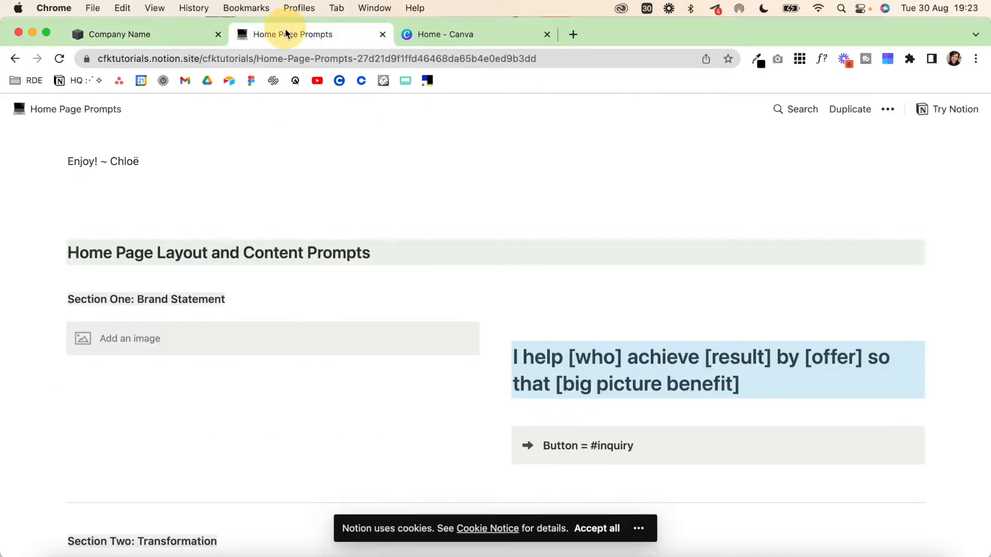
scroll(435, 329, down, 5)
scroll(434, 328, down, 5)
scroll(471, 283, up, 1)
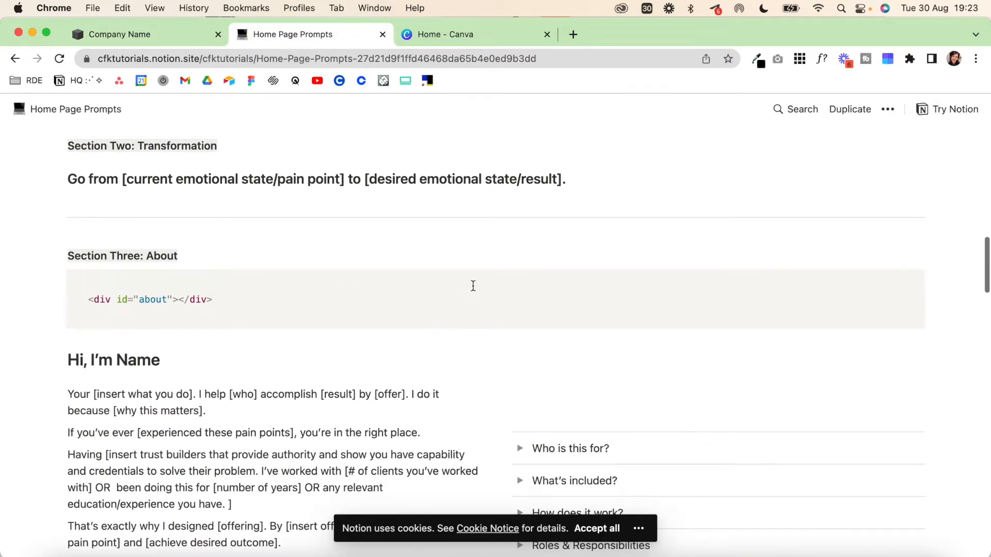
drag(619, 179, 64, 178)
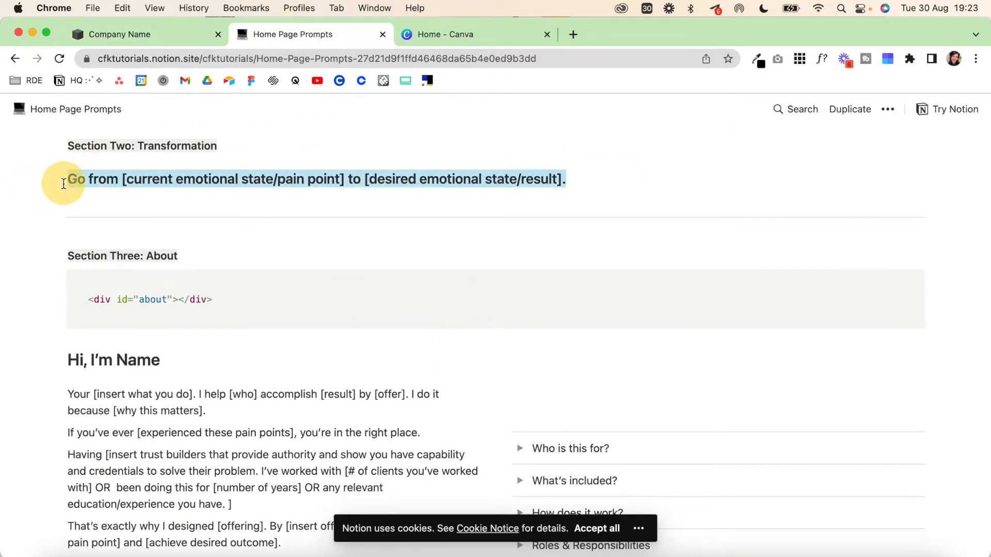
key(super+c)
click(141, 34)
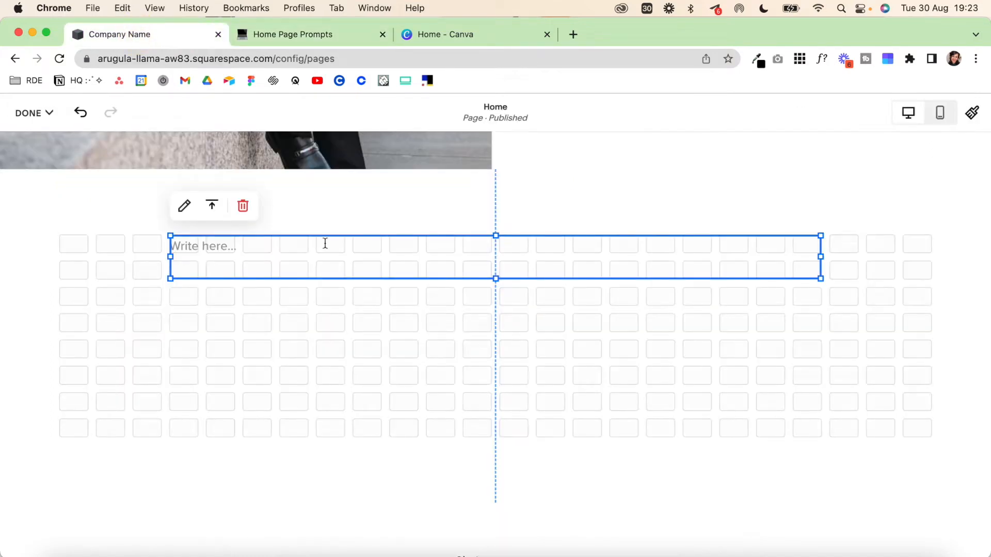
click(214, 248)
key(super+v)
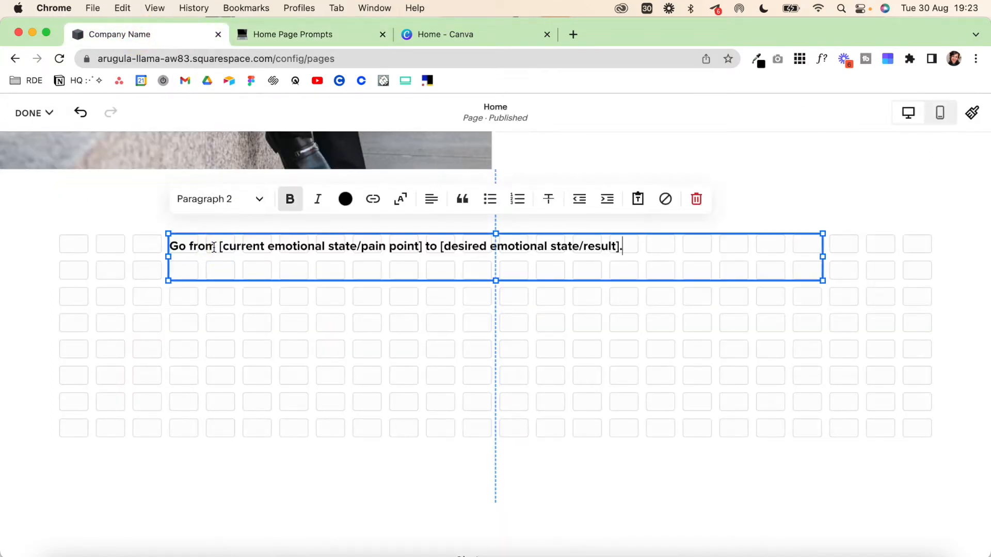
- Format the transformation sentence as Heading 2, align it to the centre and remove its bold formatting
click(225, 206)
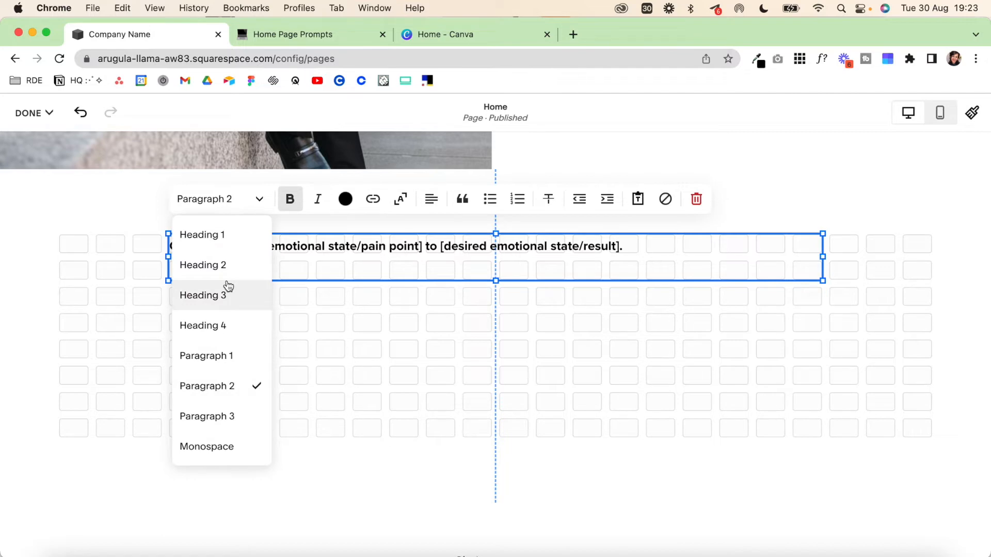
click(212, 264)
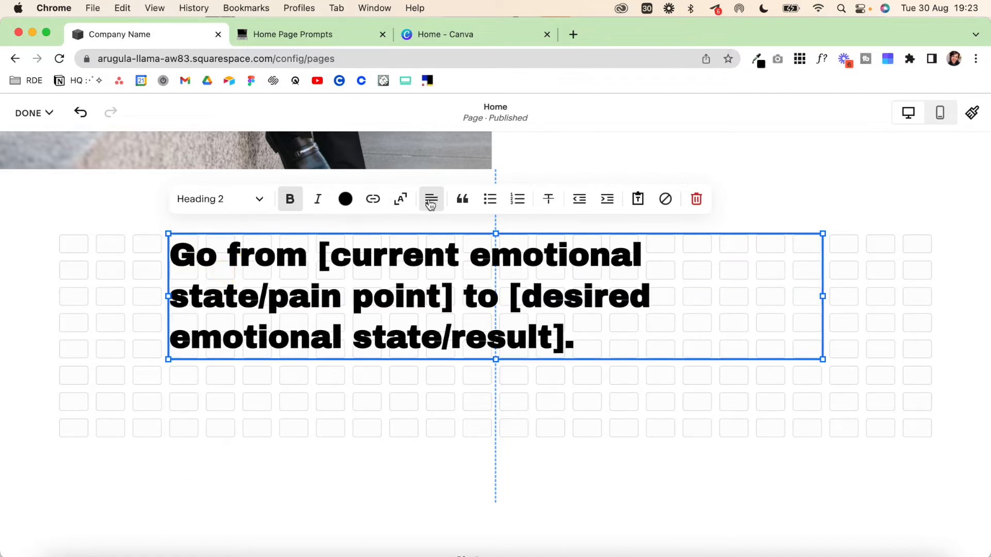
click(432, 200)
click(442, 235)
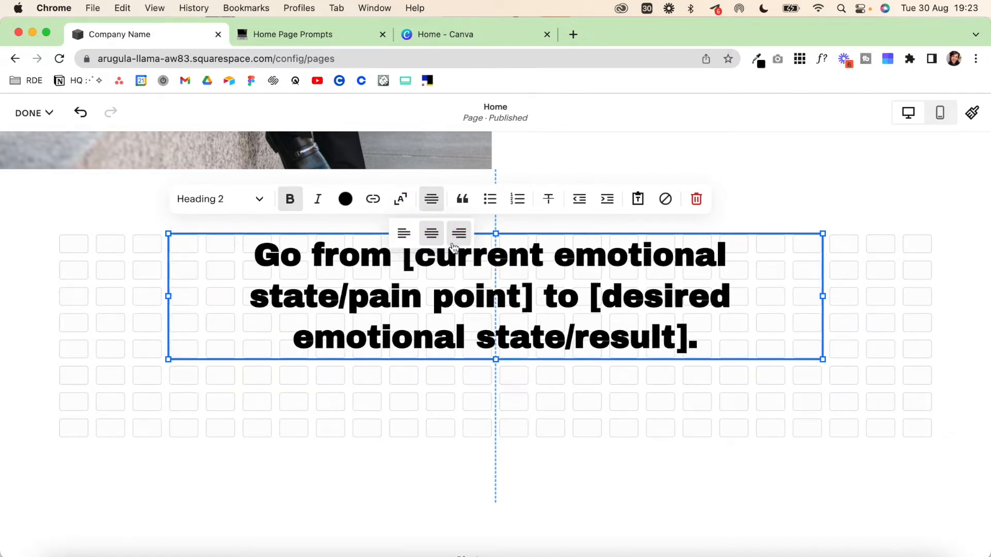
triple_click(428, 296)
click(290, 199)
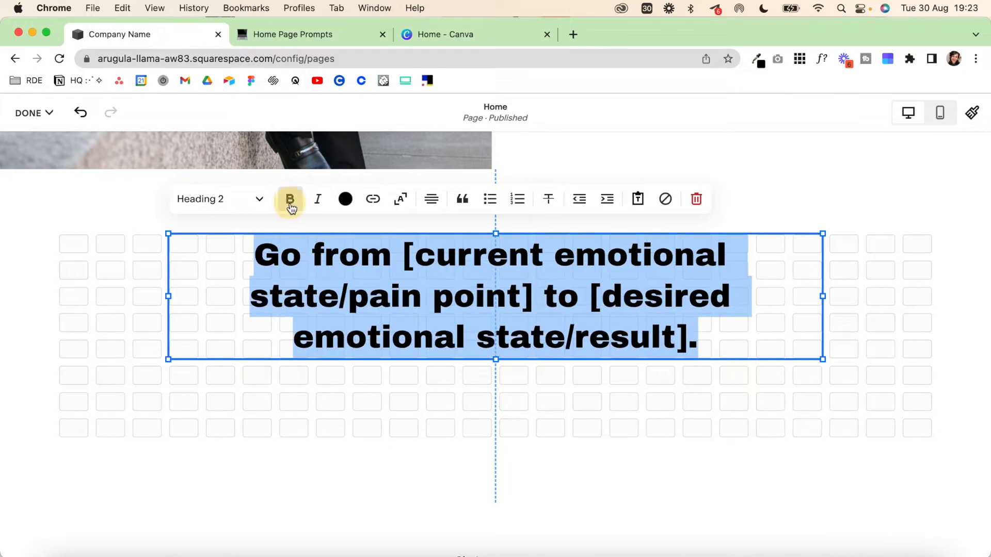
click(917, 309)
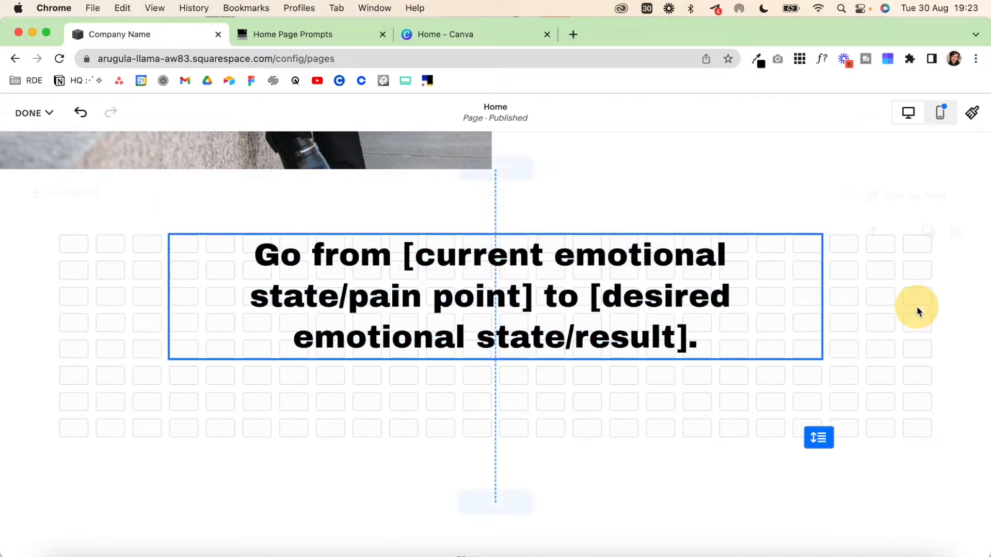
- Align the transformation text to the vertical middle of its block and shorten the section to the block's lower edge
click(684, 310)
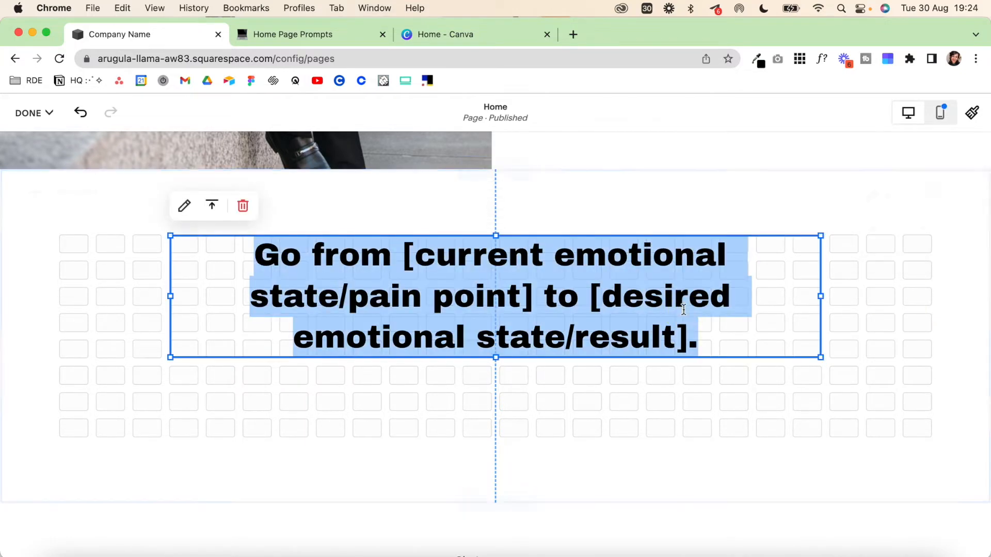
click(212, 206)
click(213, 238)
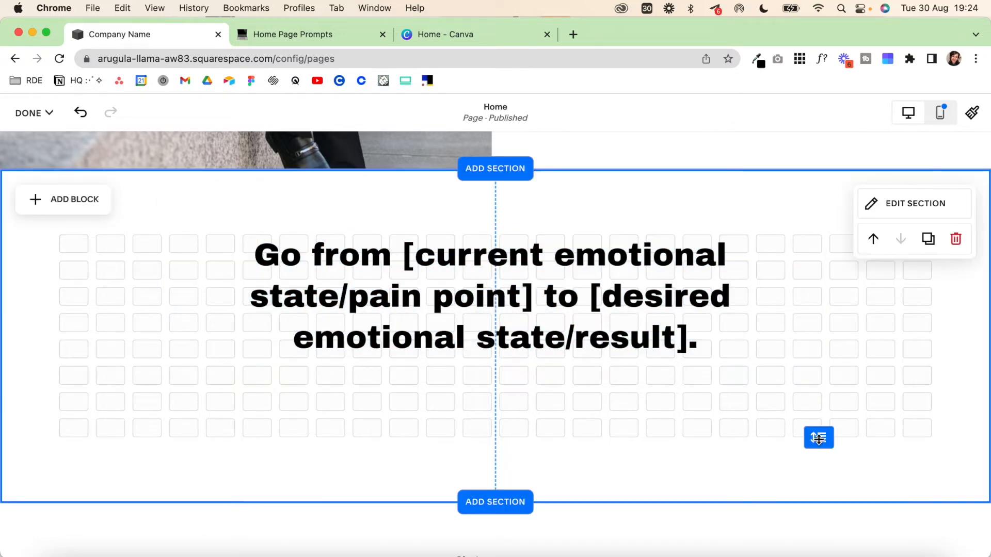
drag(818, 436, 817, 361)
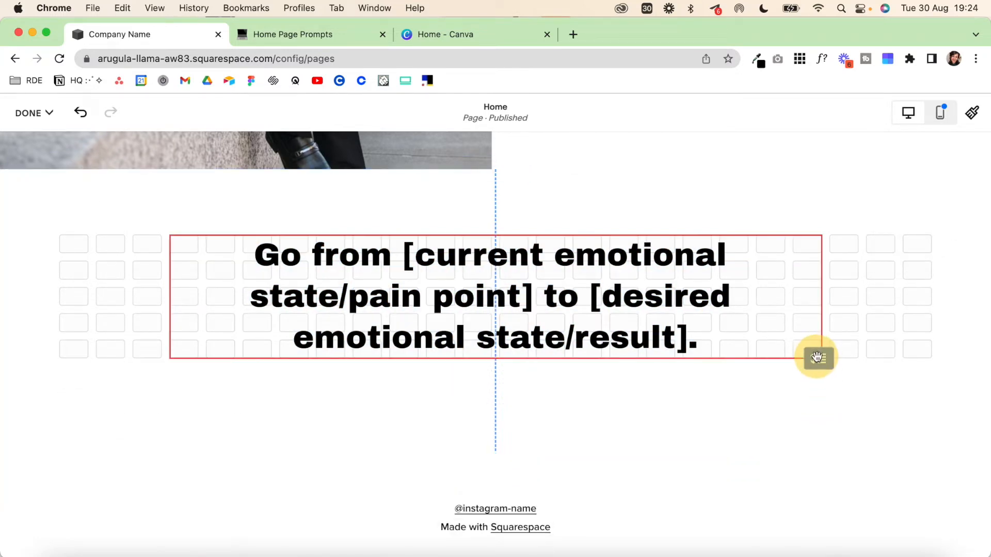
- Save the page, look through the About section templates and add a blank section beneath the transformation section
mouse_move(33, 113)
click(33, 156)
click(490, 451)
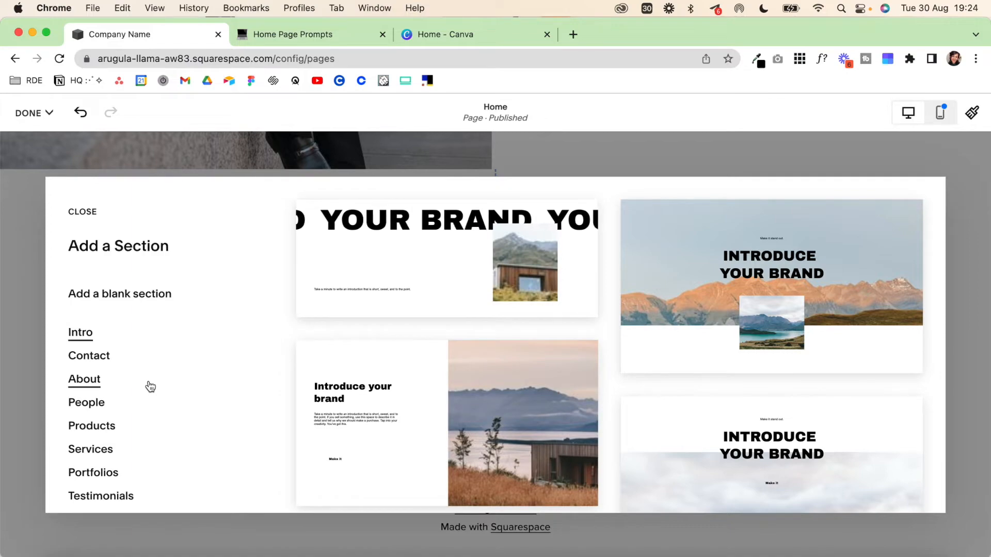
click(81, 381)
scroll(347, 392, down, 10)
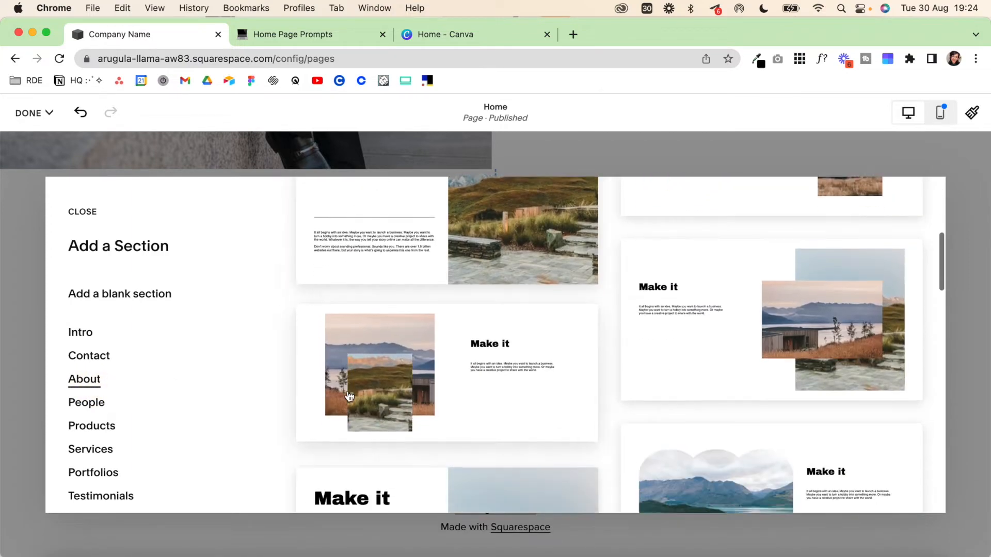
scroll(349, 396, up, 6)
scroll(349, 396, up, 4)
click(107, 297)
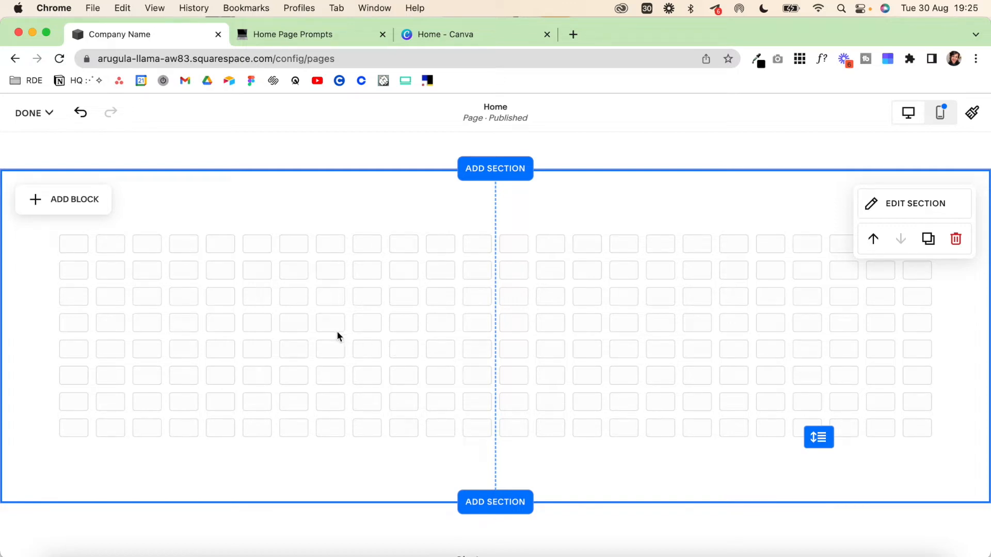
- Add a text block to the new blank section and widen it to span the first eleven grid columns
click(75, 200)
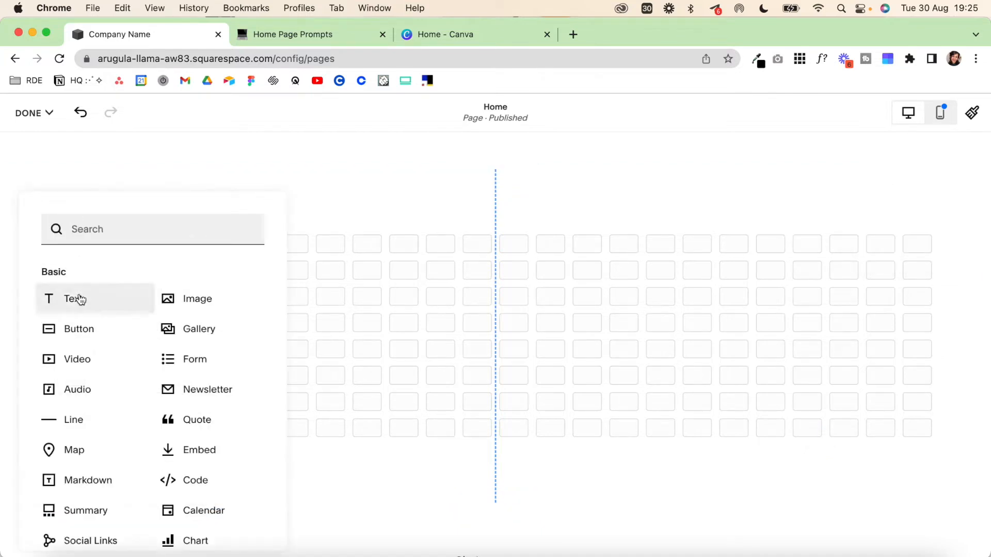
click(77, 295)
drag(270, 255, 455, 249)
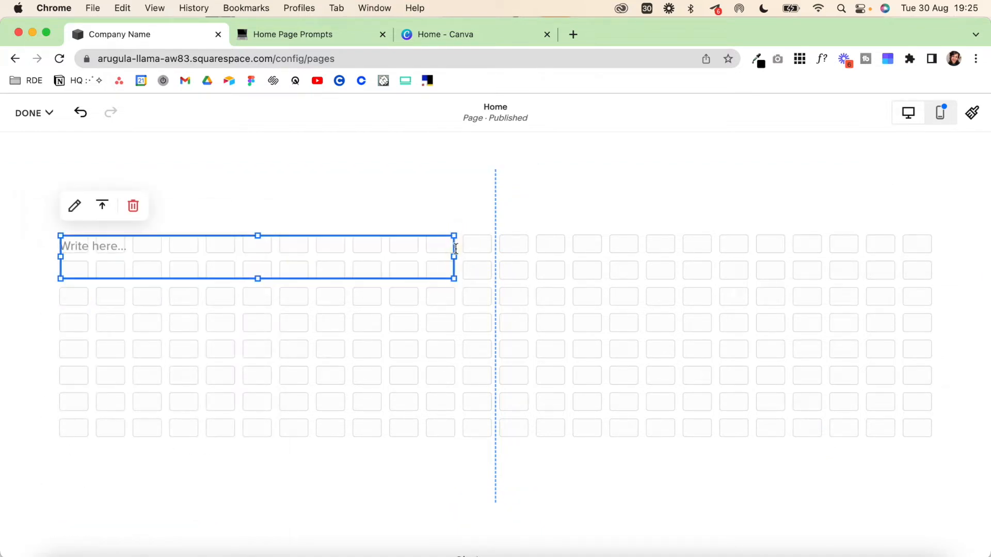
- Copy the "Hi, I'm Name" heading and about paragraphs from the Notion prompts and paste them into the new text block
click(338, 34)
scroll(389, 333, down, 3)
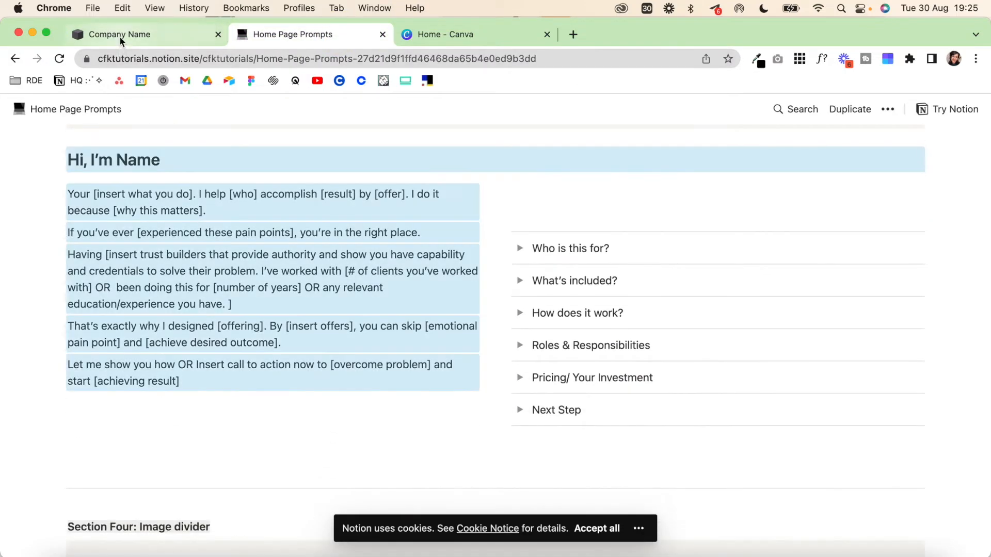
click(119, 36)
double_click(95, 248)
key(super+v)
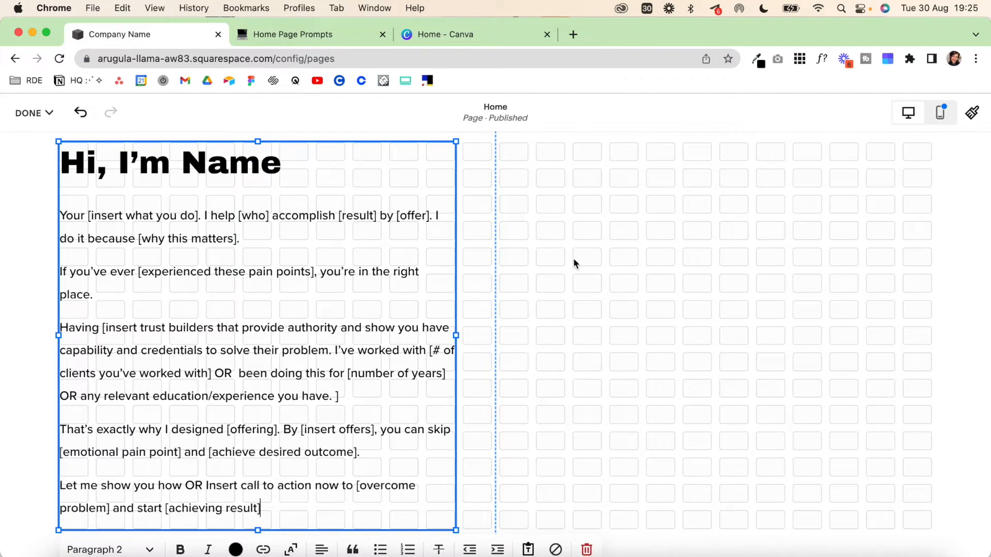
click(554, 252)
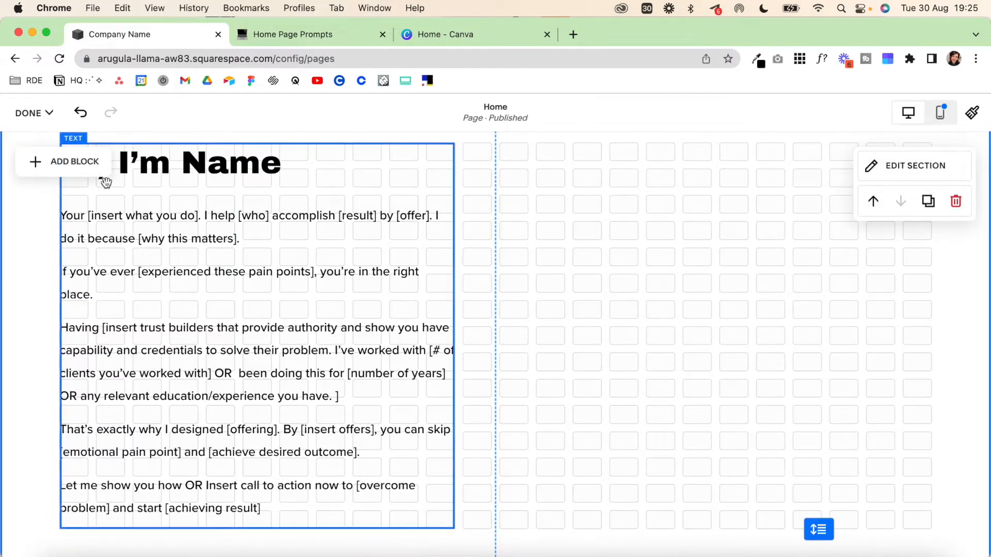
- Add an accordion block beside the about text, widen it to the grid's right edge and open its items for editing
click(74, 163)
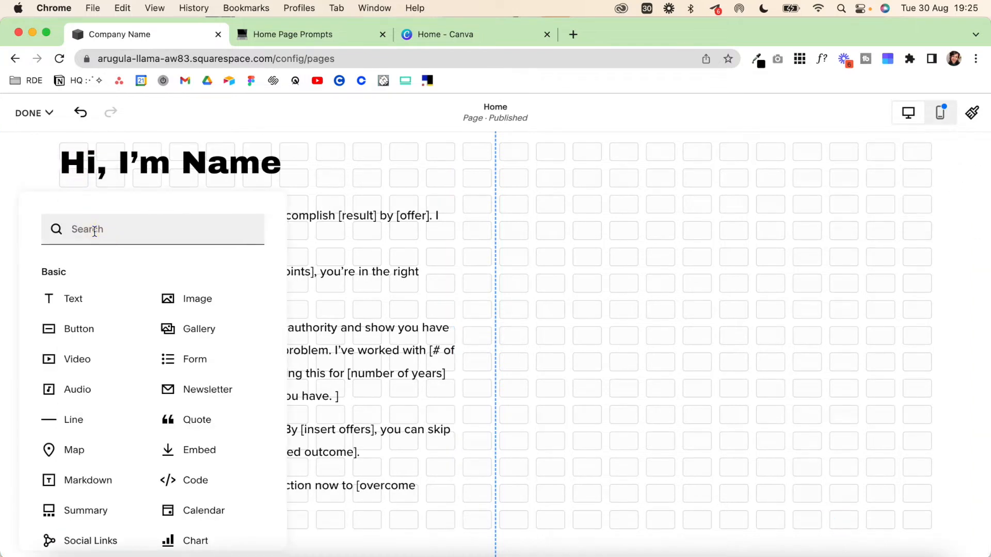
text(acc)
drag(612, 227, 588, 225)
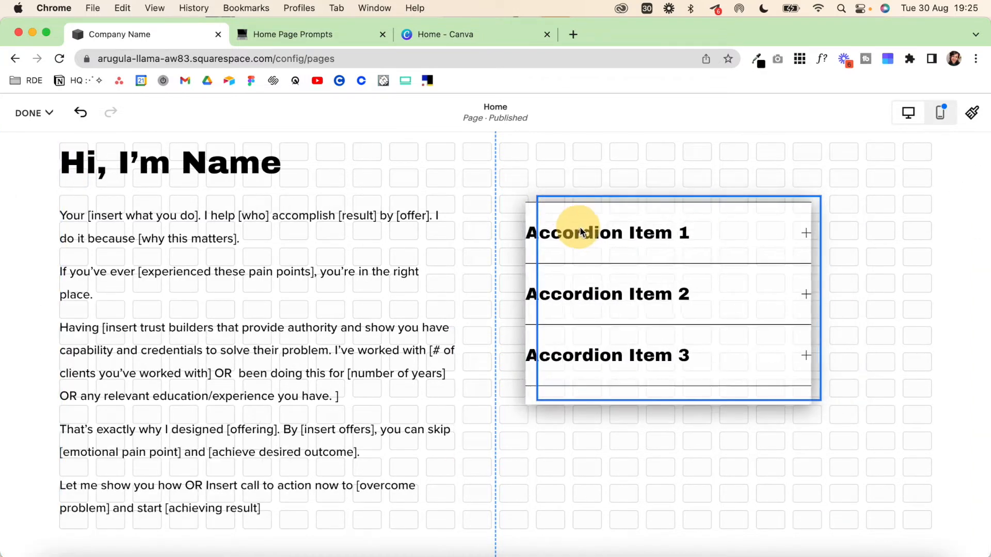
drag(821, 297, 928, 286)
click(549, 166)
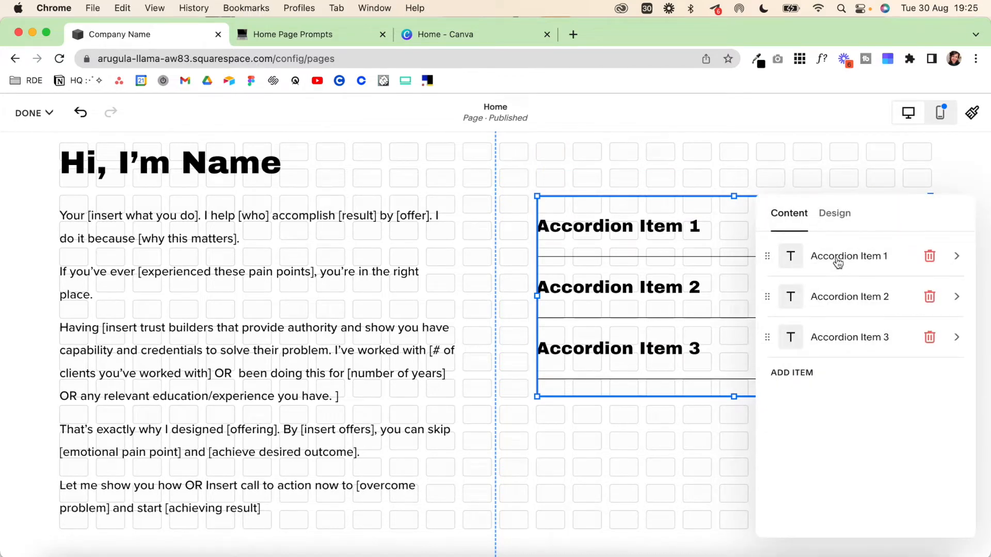
- Title the first accordion item "Who is this for?", copied from the Notion home page prompts
click(836, 263)
drag(772, 273, 897, 272)
drag(774, 330, 955, 334)
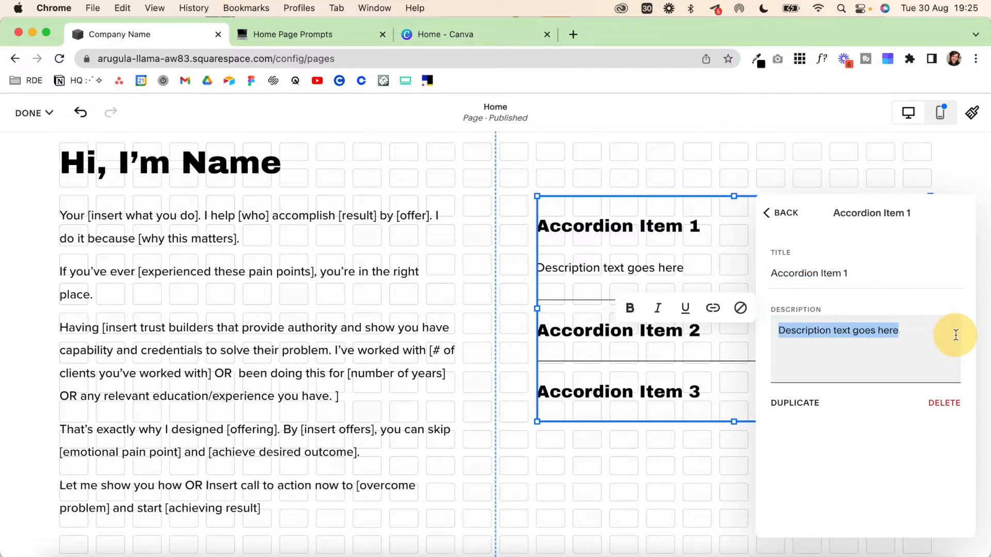
click(316, 35)
drag(611, 237, 524, 248)
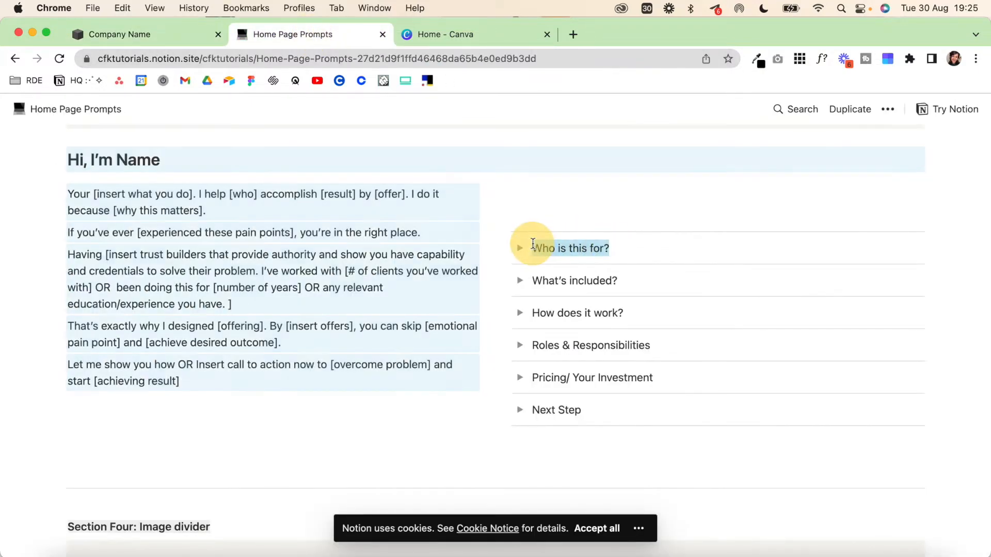
click(134, 36)
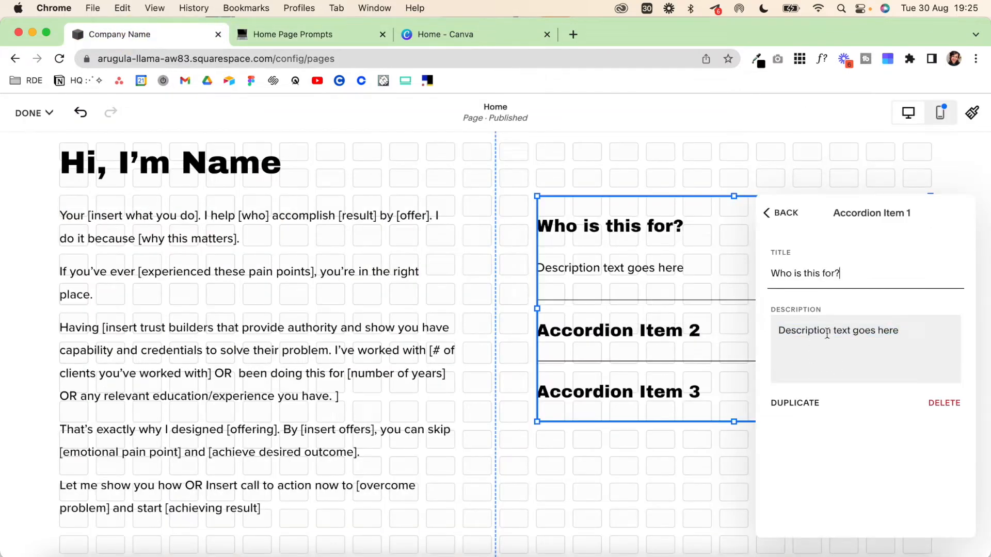
- Title the second accordion item "What's included?" and return to the item list
click(775, 217)
click(832, 295)
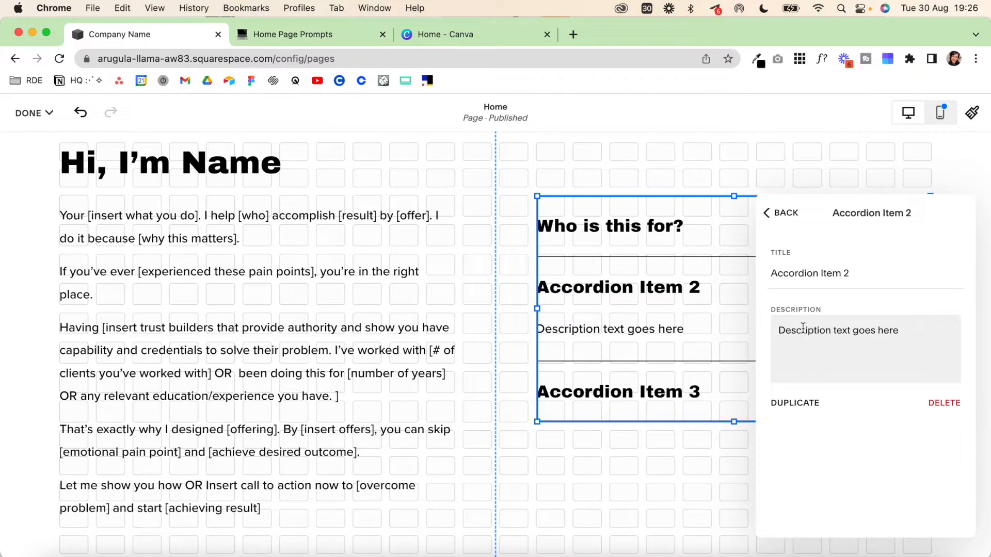
click(794, 275)
triple_click(794, 275)
text(What's included?)
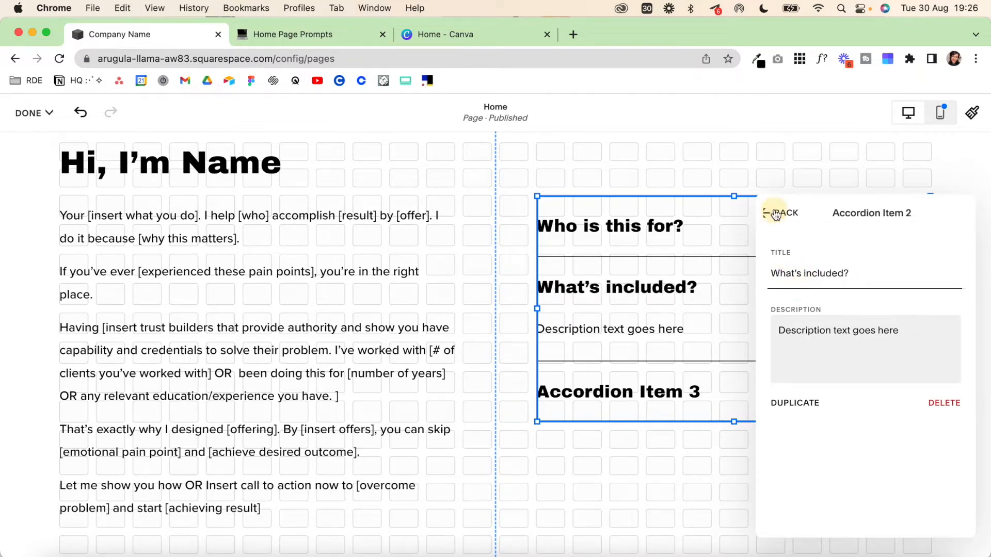
click(775, 217)
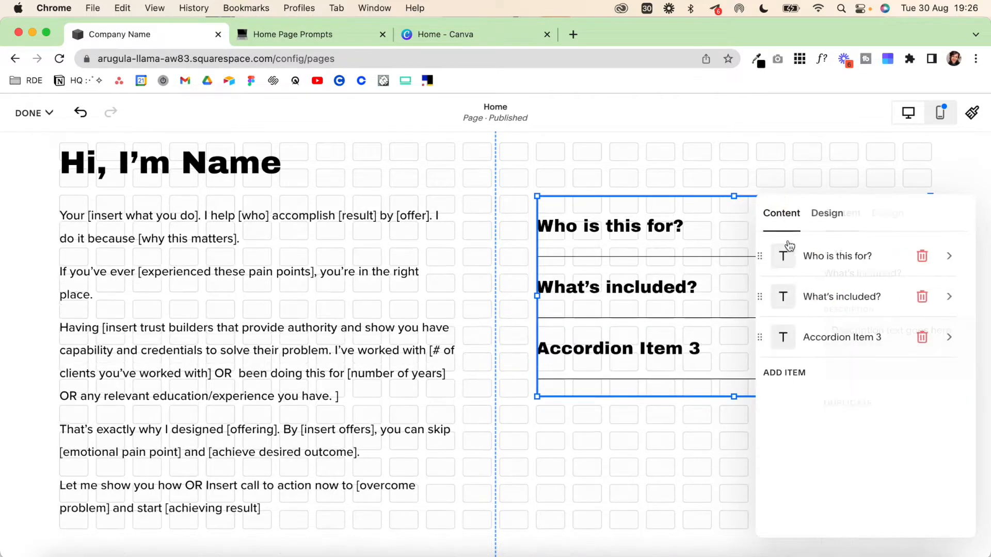
- Replace Accordion Item 3 with a new item titled "How does it work?", copied from the Notion prompts
click(805, 383)
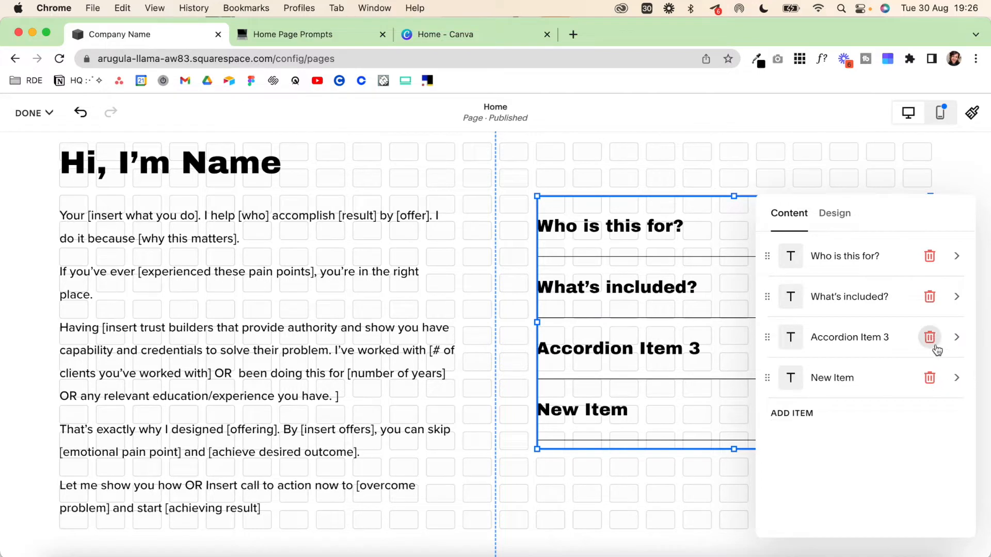
click(930, 337)
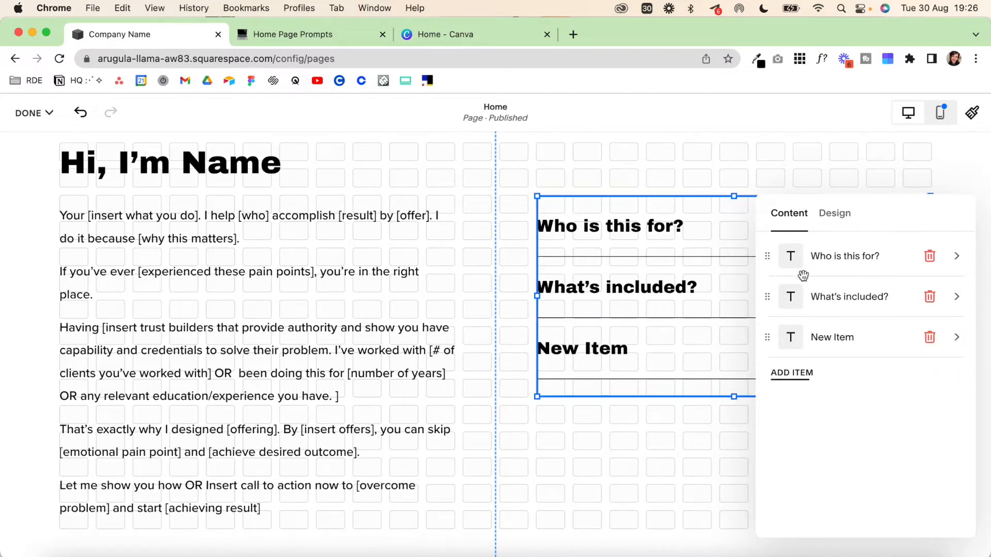
click(306, 35)
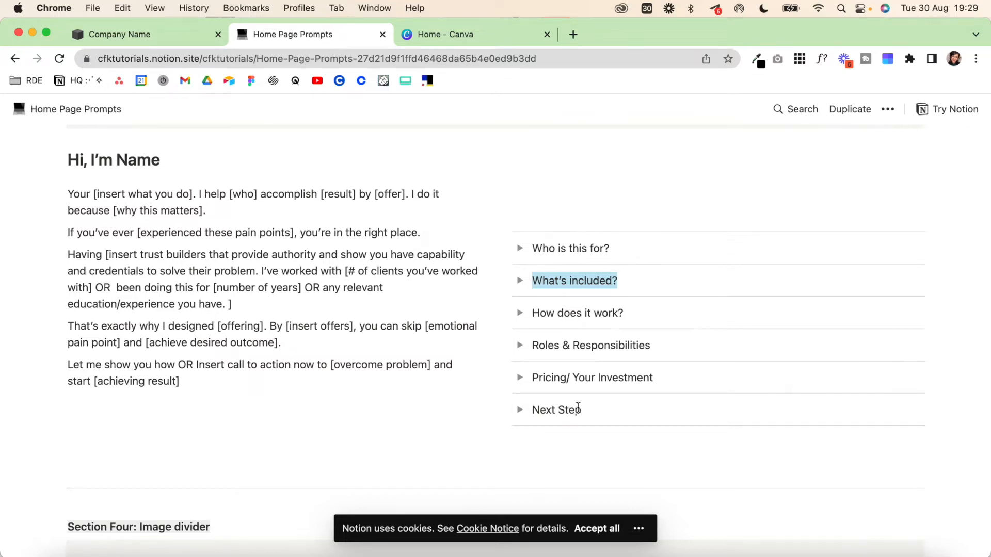
scroll(578, 407, down, 1)
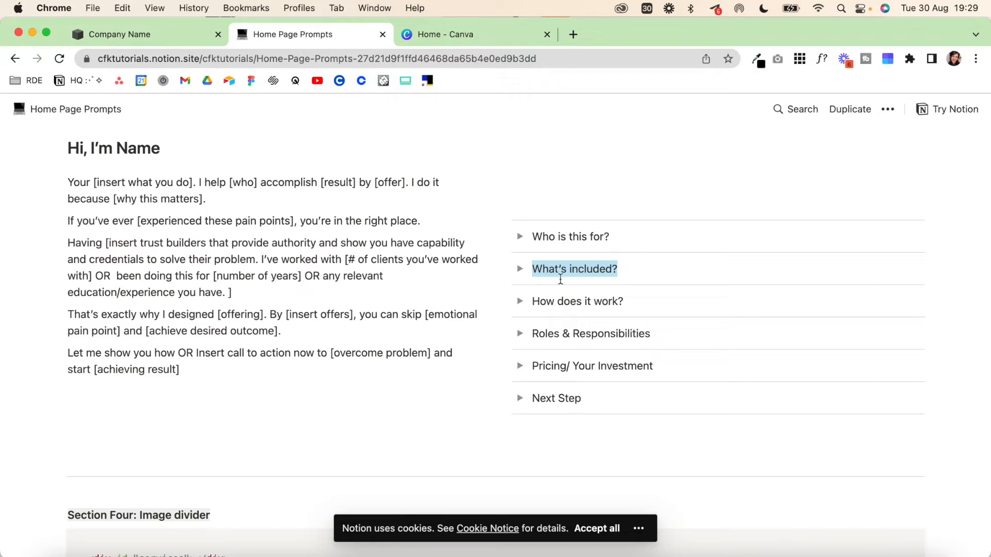
triple_click(553, 301)
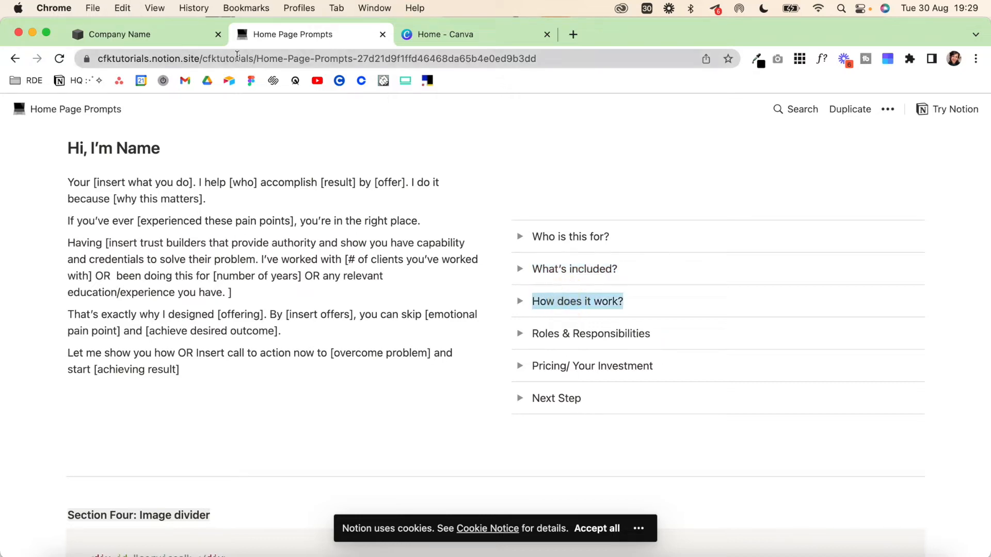
click(162, 40)
click(833, 339)
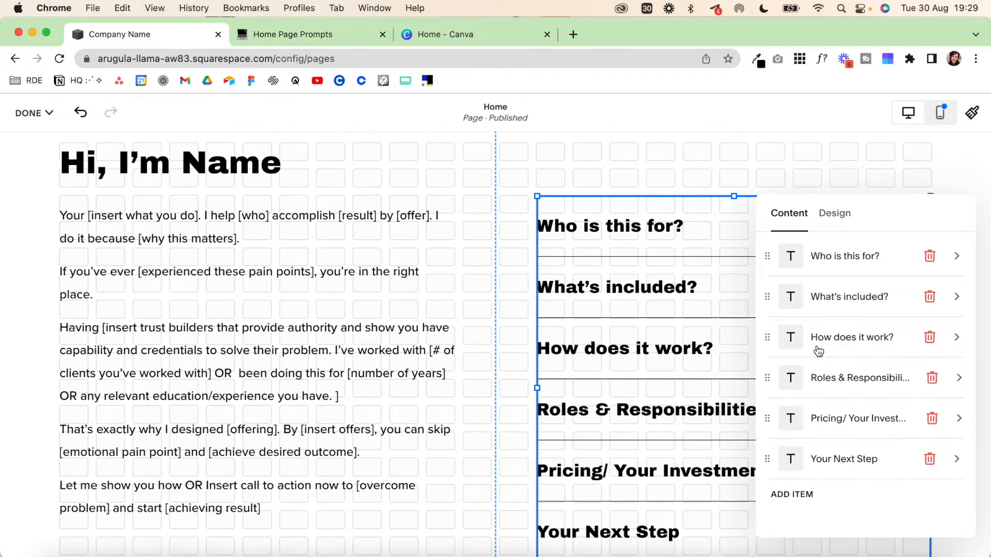
- Move the accordion's design settings clear of the block and set the item titles to the Paragraph 1 style
click(835, 214)
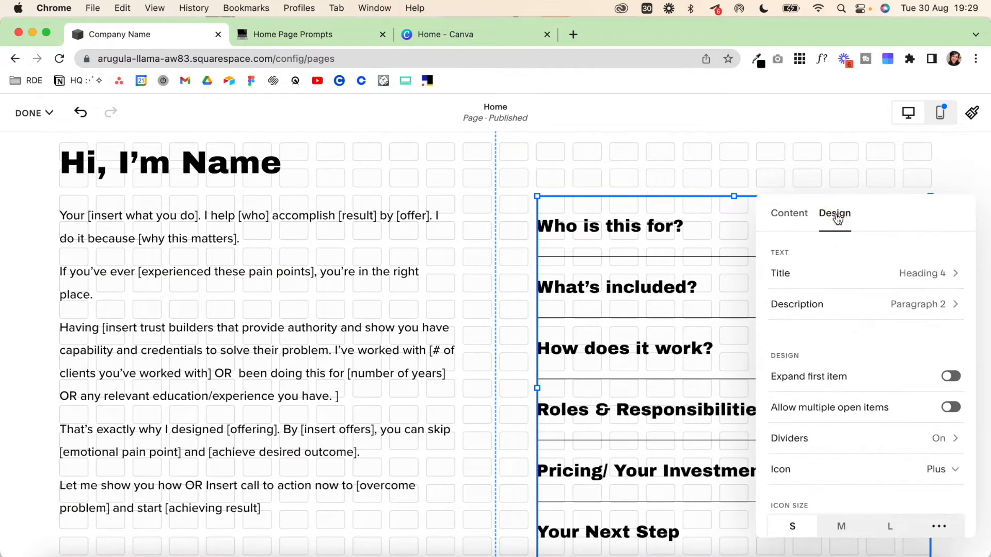
drag(931, 220, 401, 178)
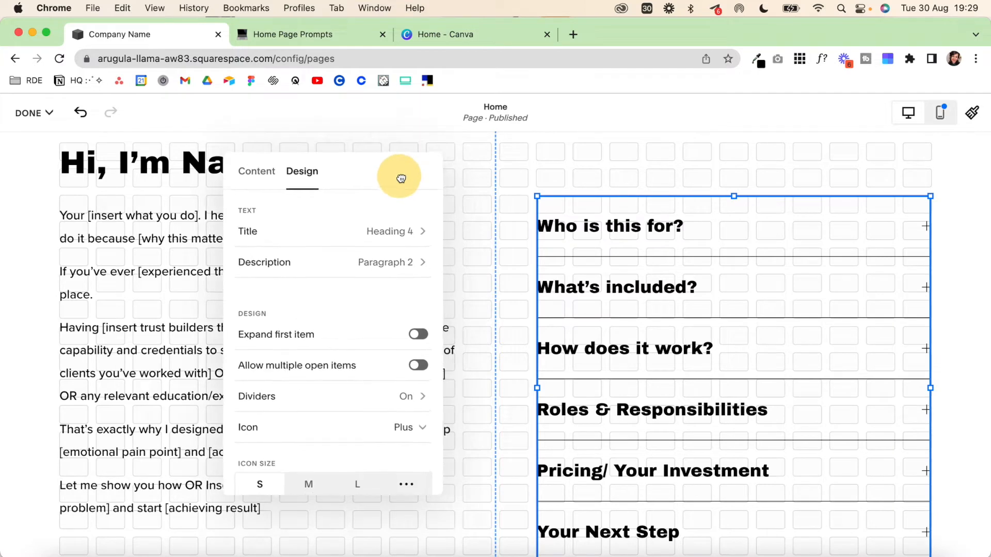
click(419, 238)
click(376, 231)
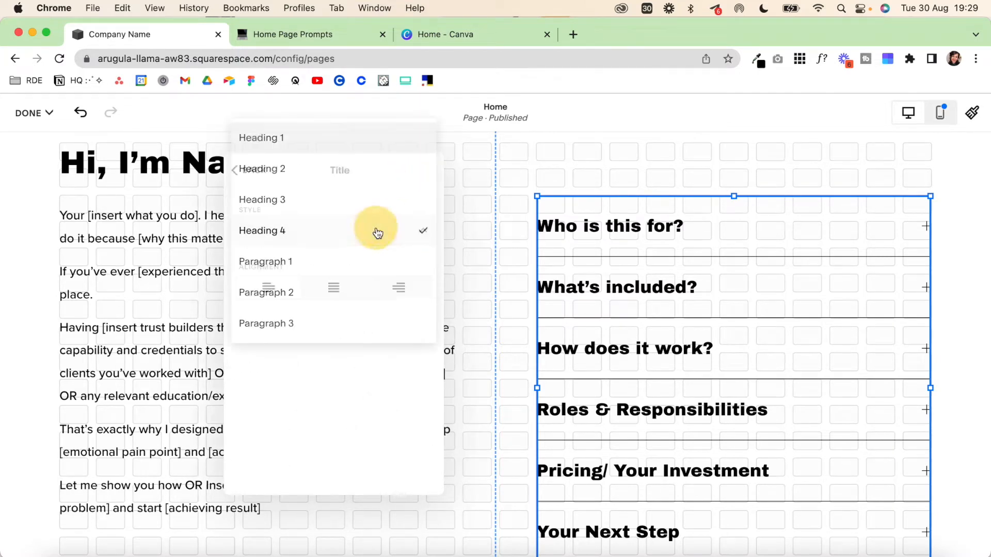
click(366, 261)
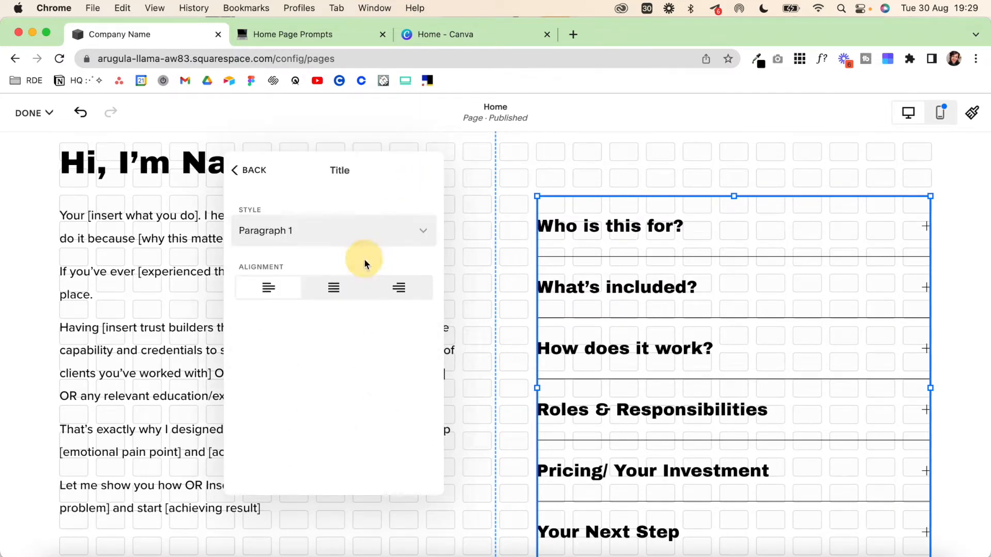
click(238, 177)
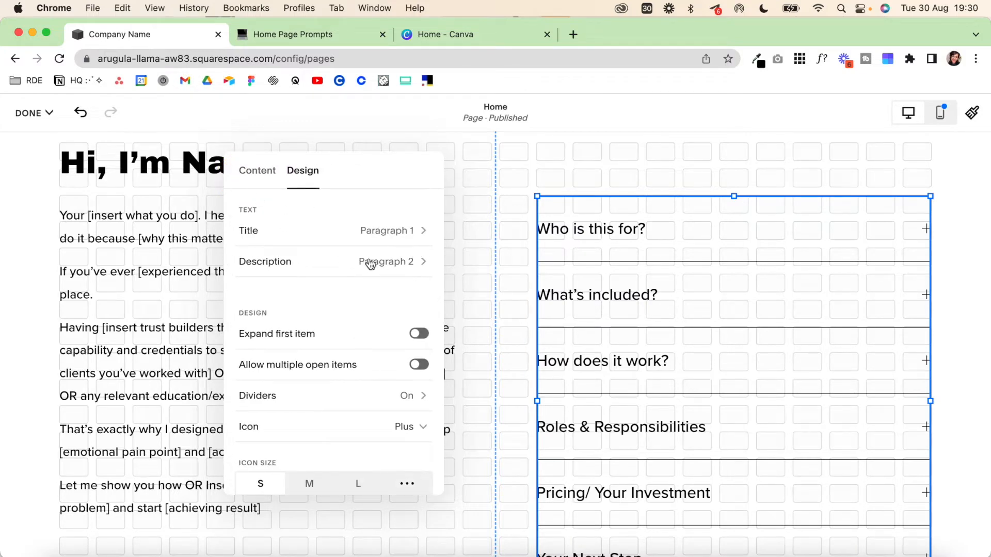
- Try expanding the accordion's first item by default and look over its divider settings
scroll(336, 278, down, 3)
double_click(293, 243)
click(417, 264)
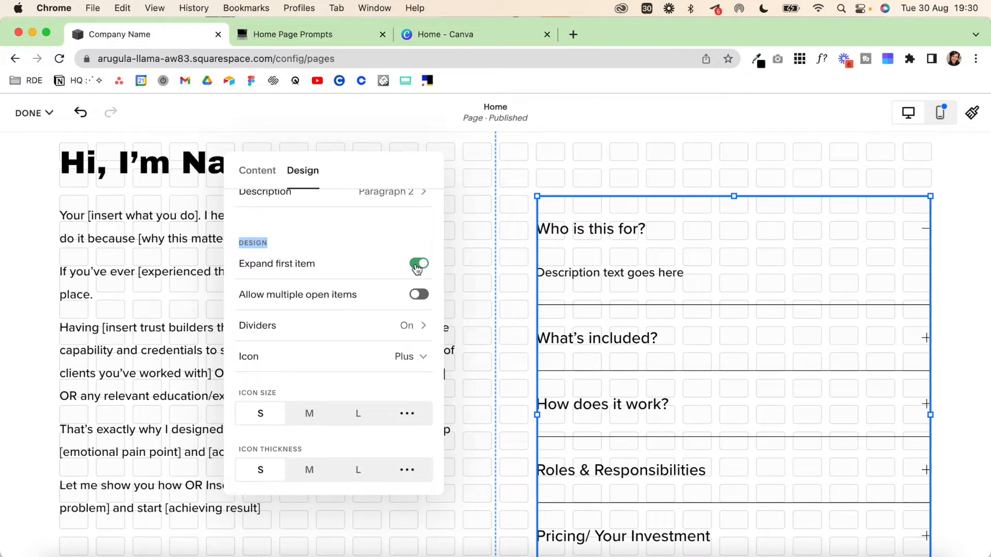
click(418, 266)
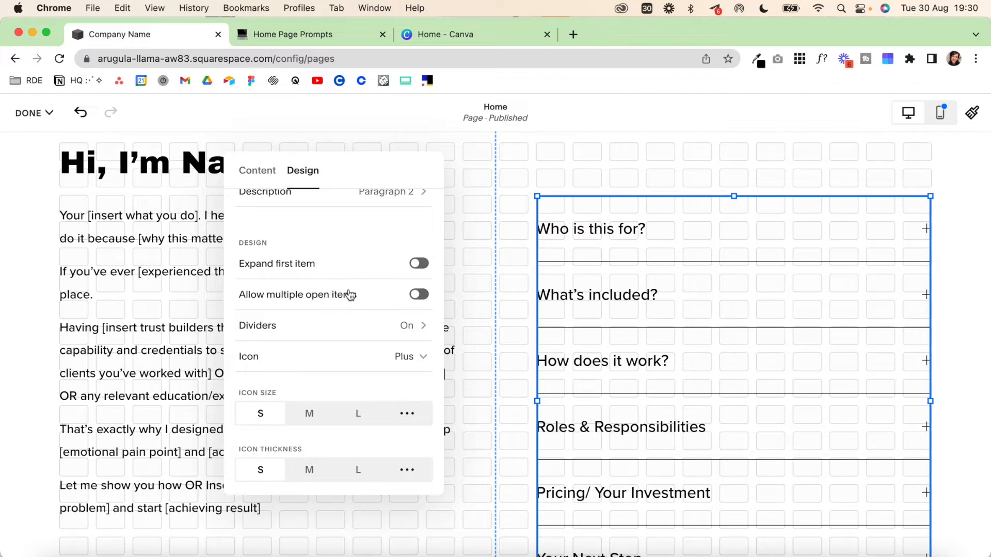
click(419, 328)
click(418, 206)
click(418, 205)
click(249, 171)
- Change the accordion icon to Arrow with M size and M thickness
click(411, 430)
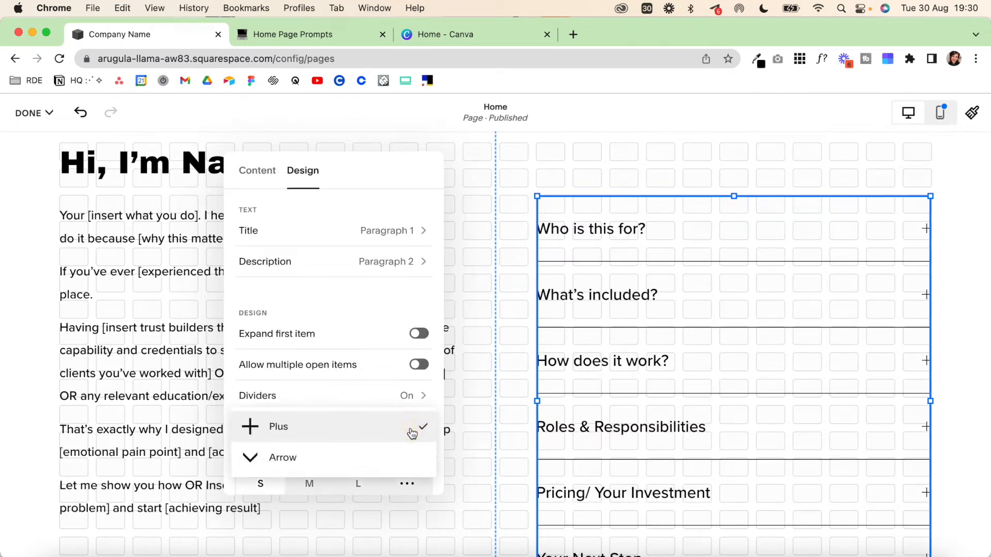
click(390, 469)
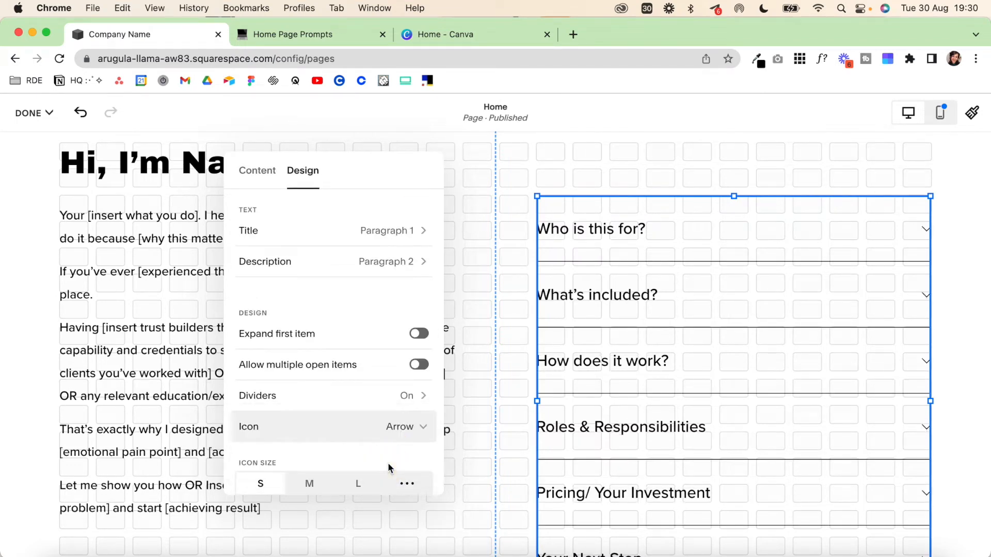
scroll(311, 343, down, 3)
click(310, 342)
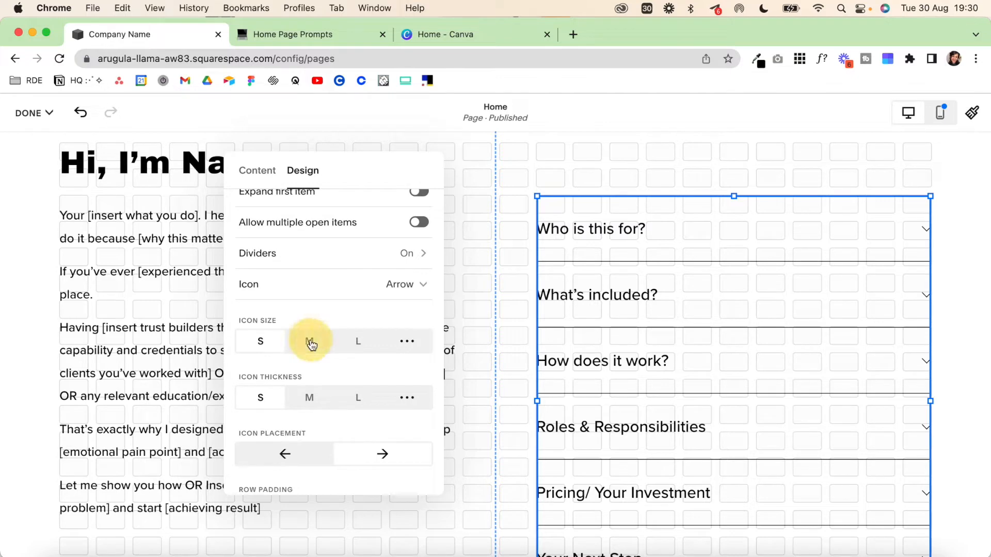
click(308, 402)
- Set the accordion's row padding to S, try its background option and close the block settings
scroll(353, 439, down, 2)
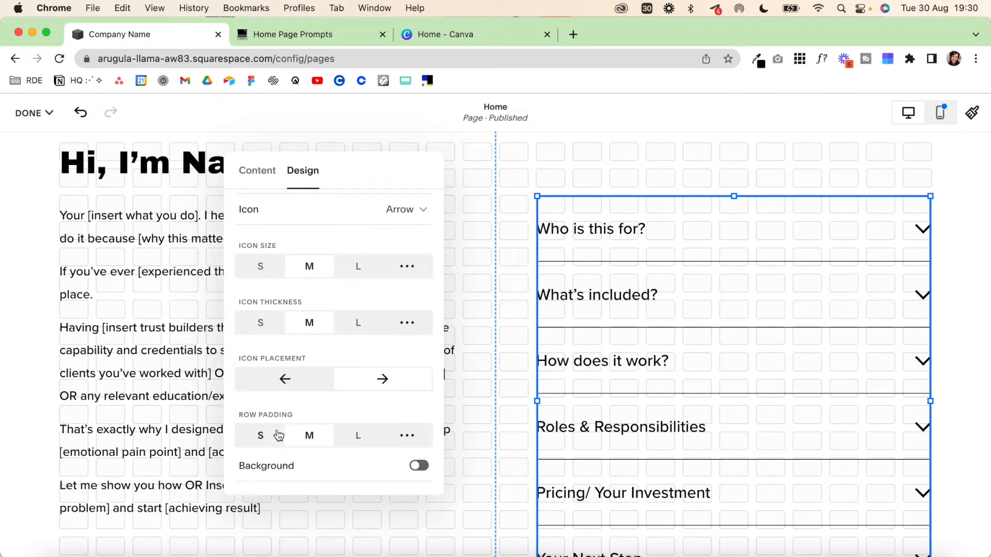
click(262, 436)
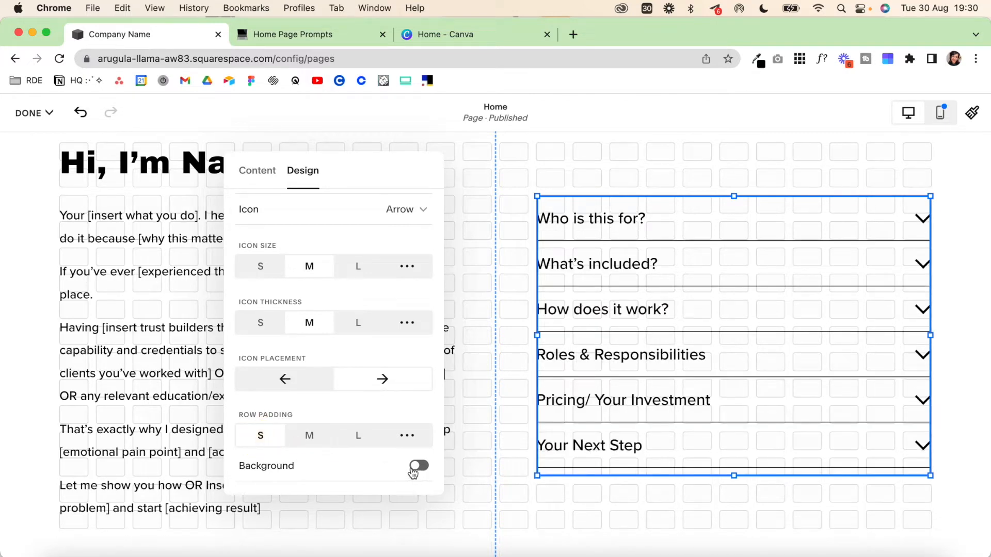
click(415, 469)
click(417, 469)
click(645, 187)
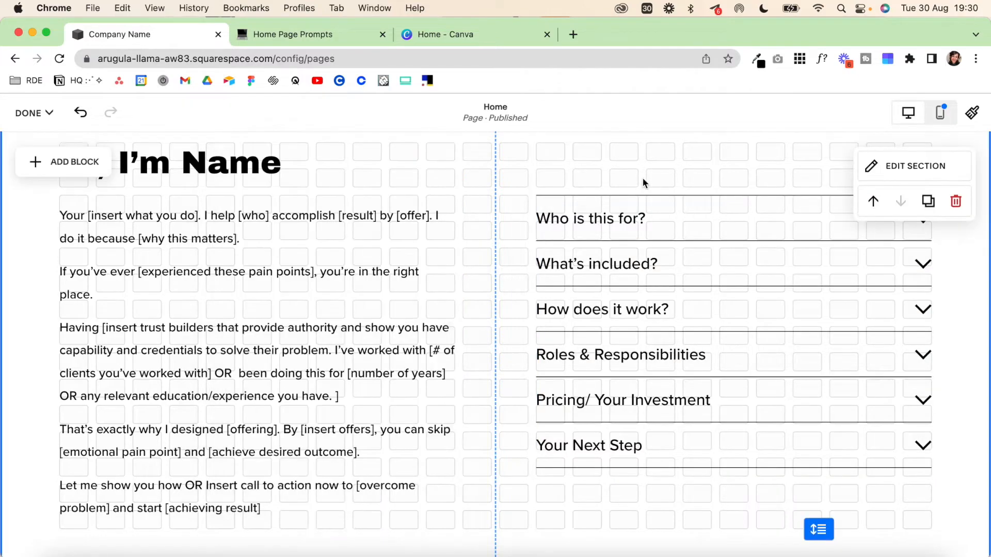
- Check the finished about section with its accordion and save the page
scroll(627, 275, down, 2)
scroll(632, 281, up, 3)
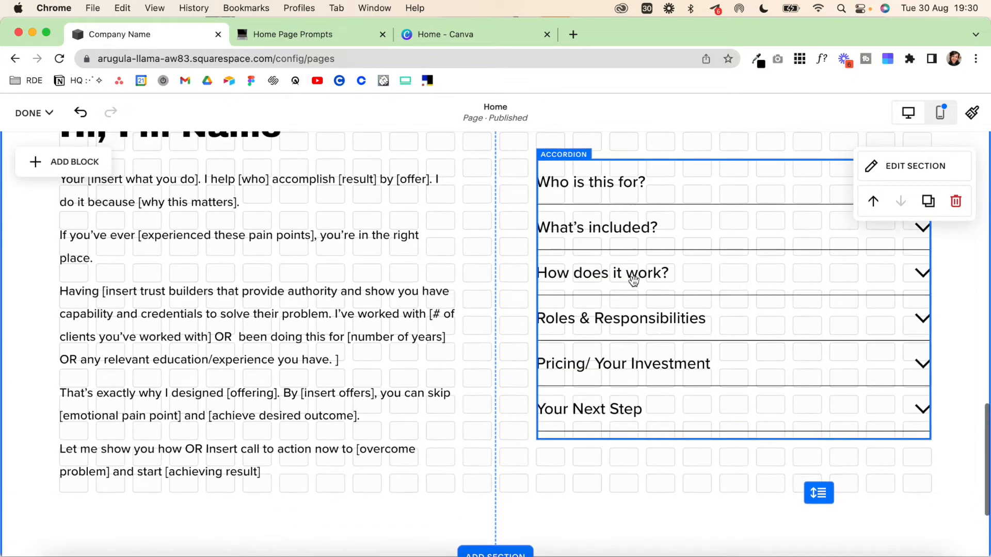
mouse_move(43, 123)
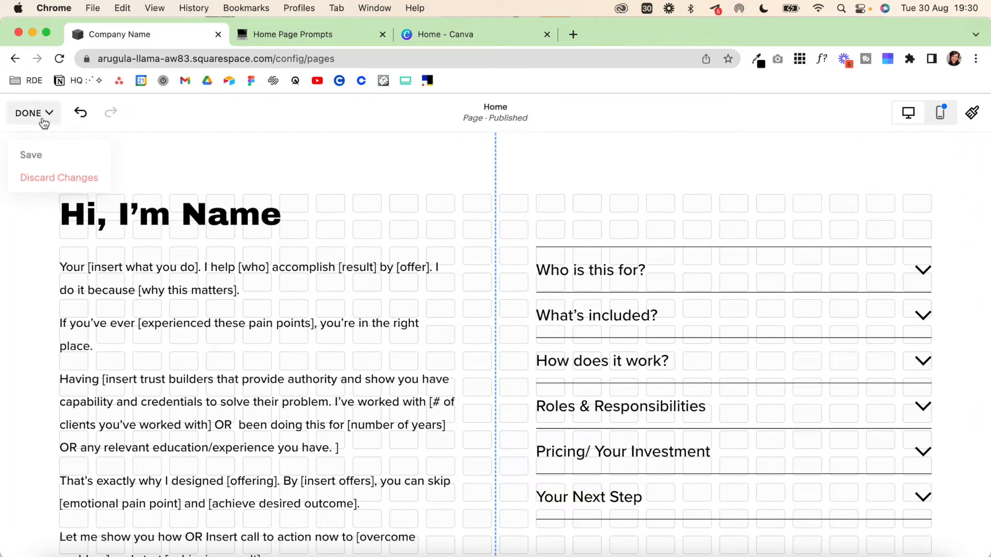
click(42, 157)
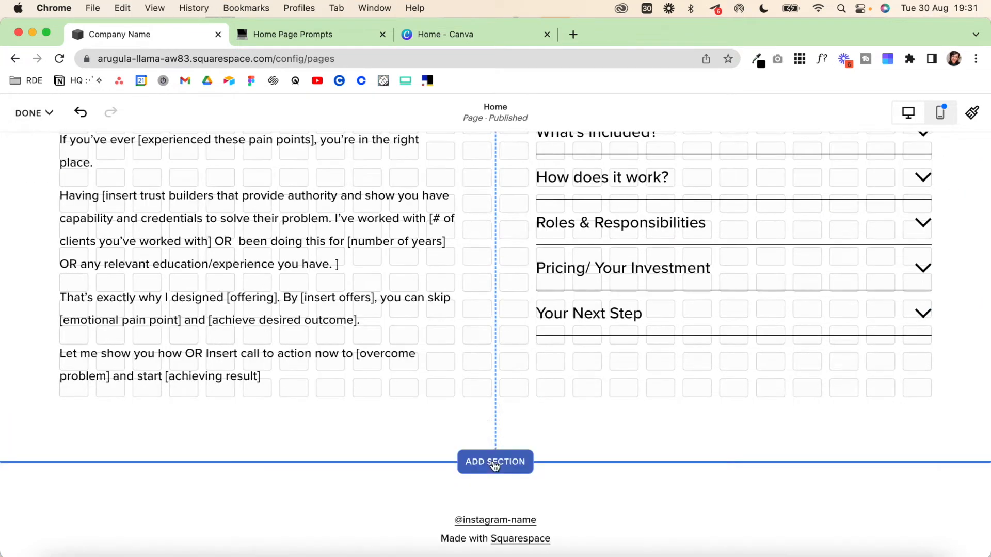
- Add the three-column "Our Services" template with images and a Book Now button beneath the about section
click(494, 462)
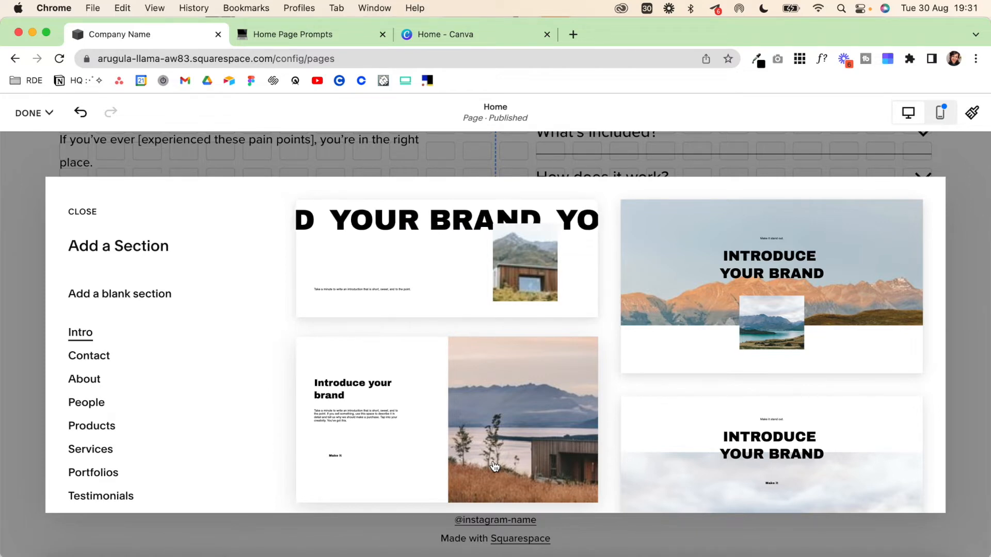
click(114, 453)
scroll(444, 393, down, 10)
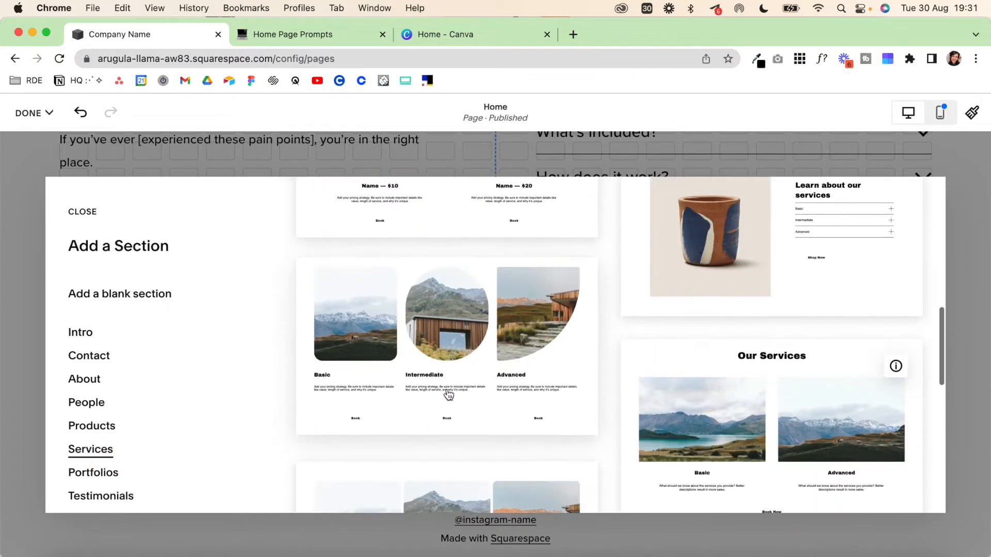
mouse_move(569, 304)
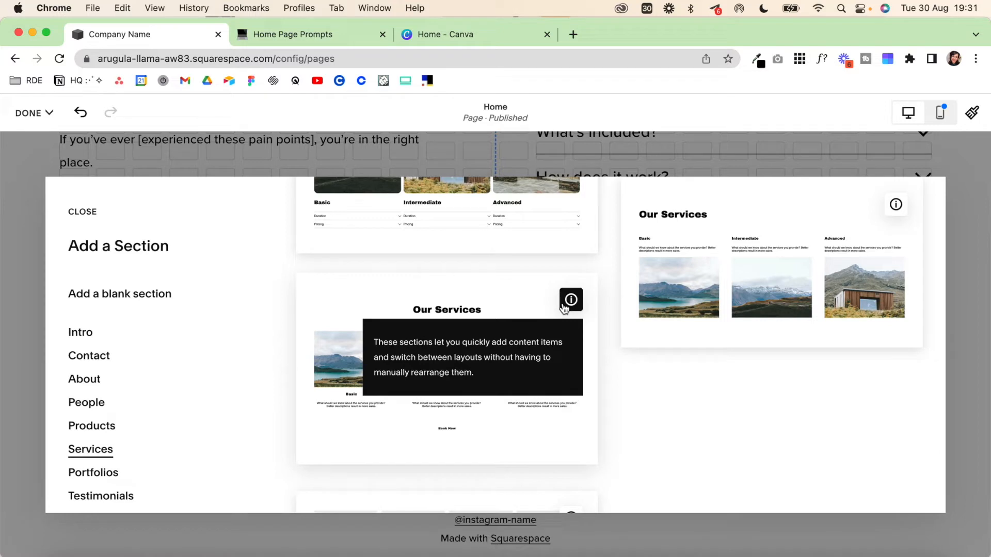
click(509, 311)
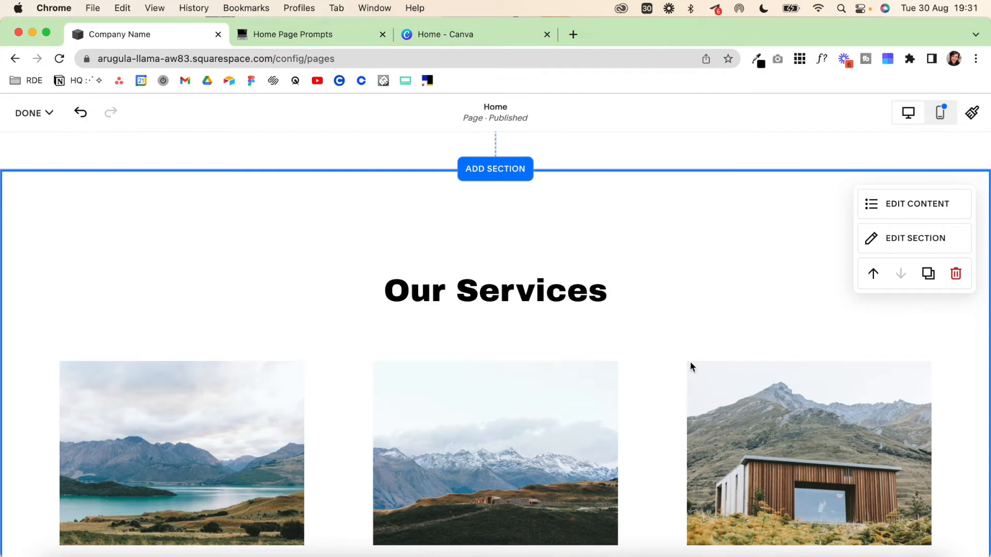
- Open the services section's content settings and try switching the section title, section button and item buttons off and on
click(918, 207)
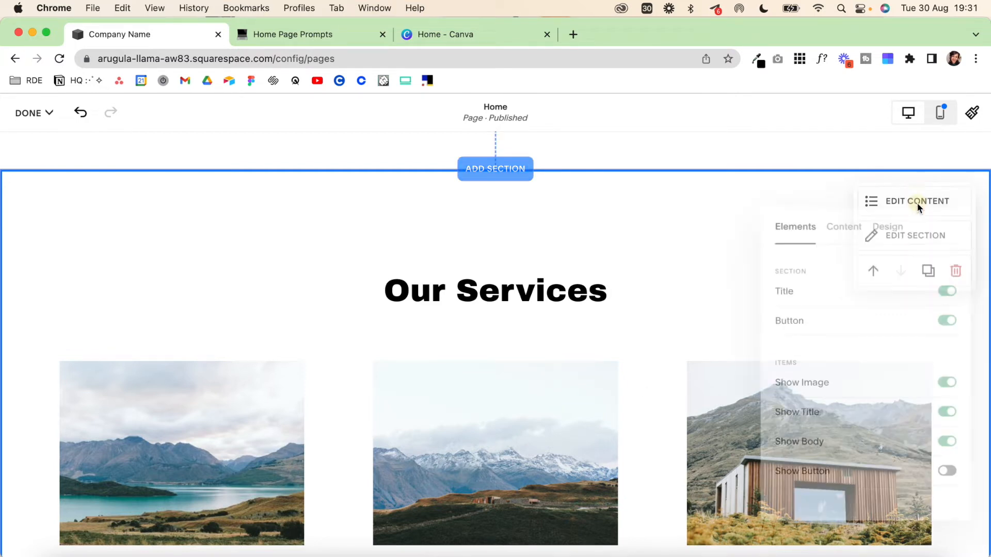
click(953, 288)
click(950, 288)
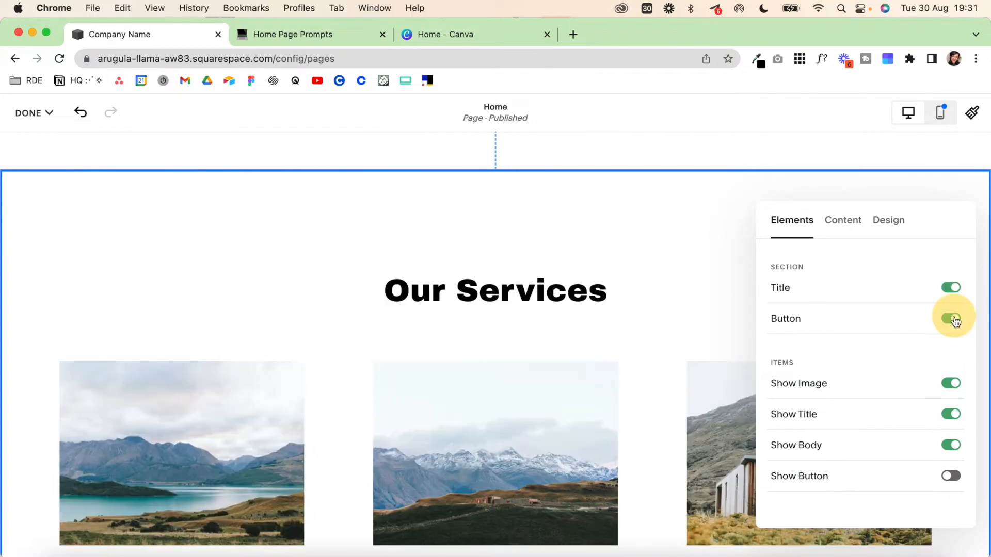
scroll(626, 378, down, 5)
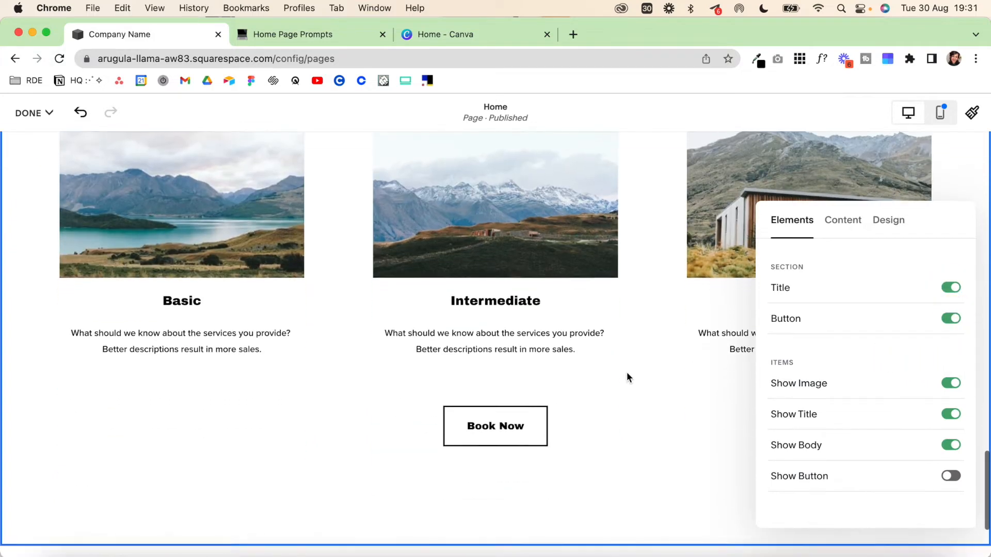
click(952, 319)
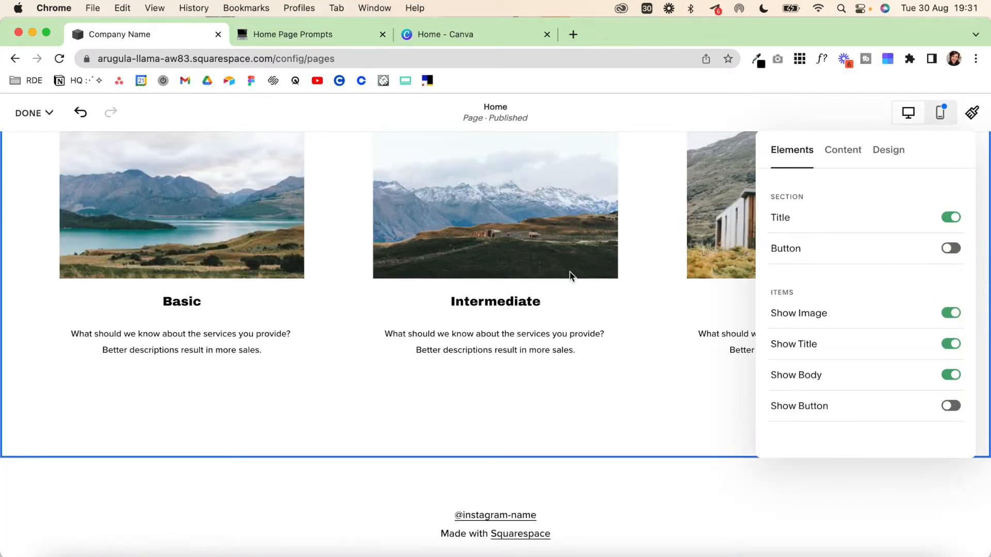
scroll(569, 276, up, 2)
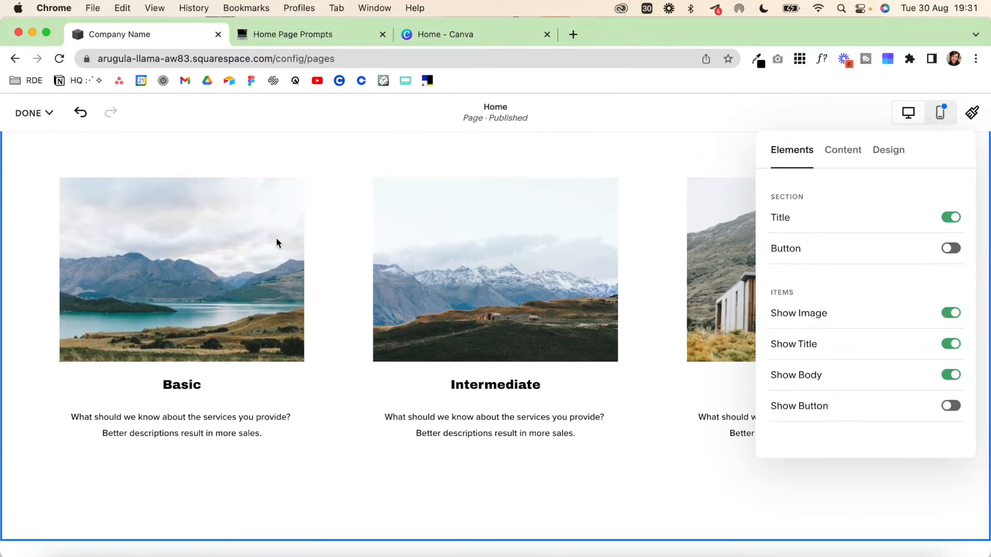
click(950, 406)
click(950, 406)
click(951, 250)
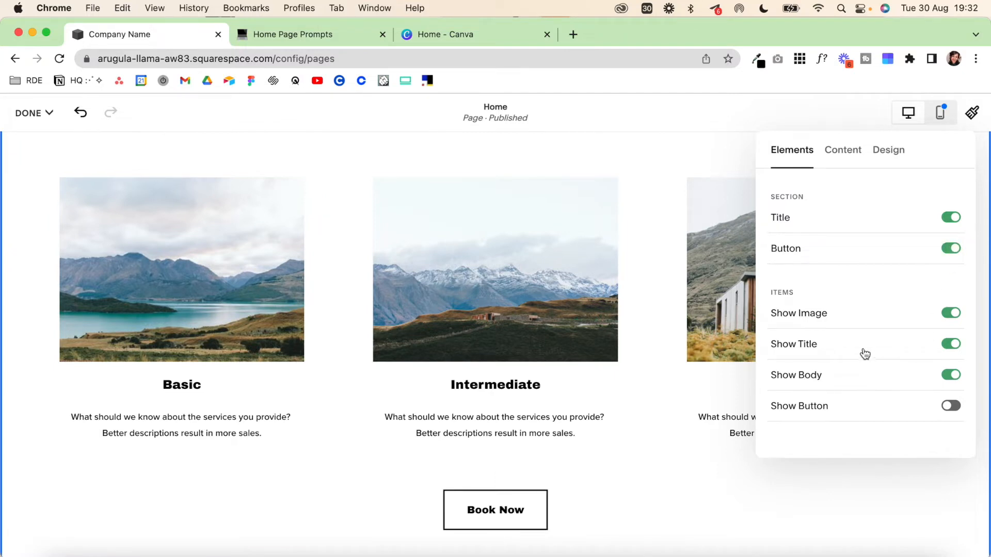
- Add a new list item to the services section and delete the Advanced item
click(852, 160)
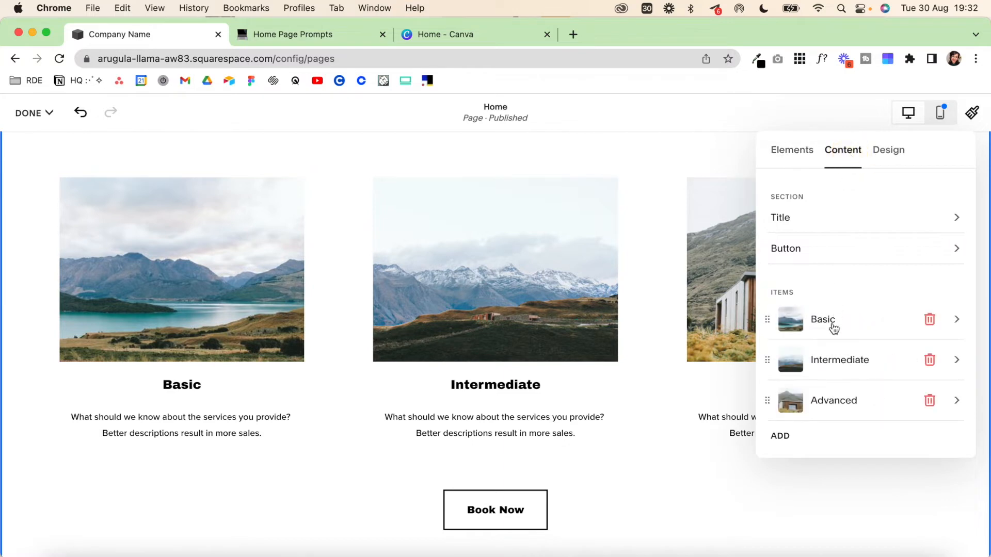
mouse_move(768, 319)
mouse_down()
mouse_move(772, 389)
mouse_move(780, 312)
mouse_up()
click(780, 439)
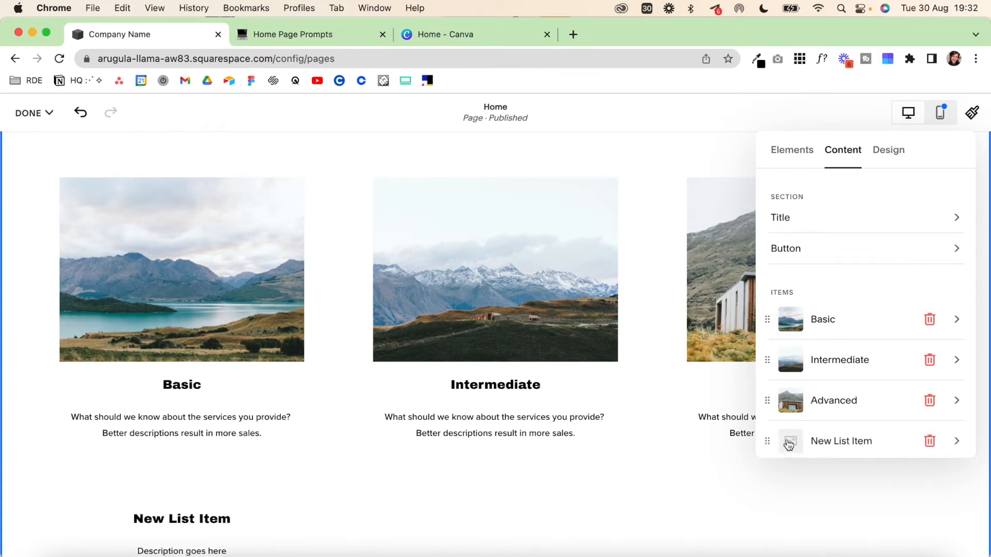
click(931, 402)
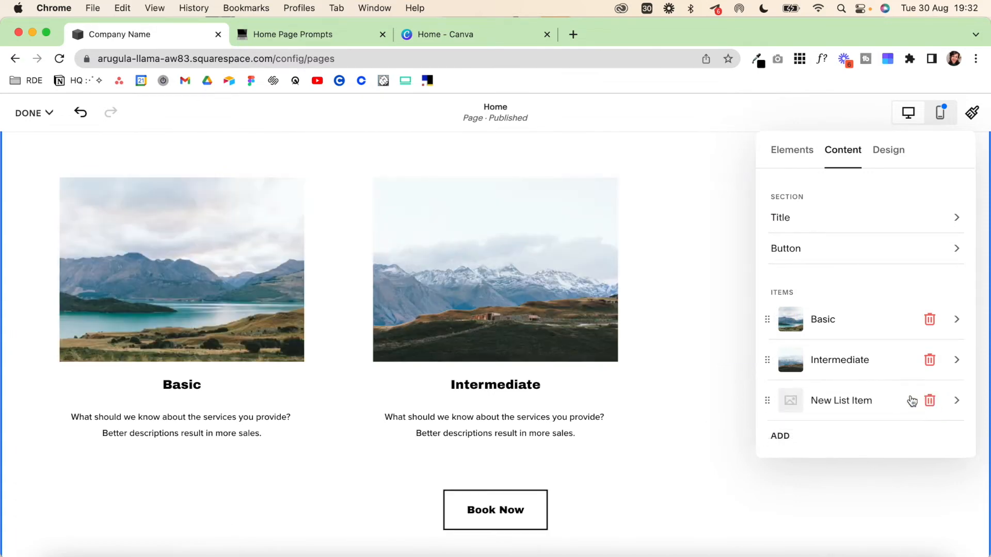
- Retitle the items Service One, Service Two and Service Three, with new images and the description "Insert description of service, who it's for and what's included."
click(850, 321)
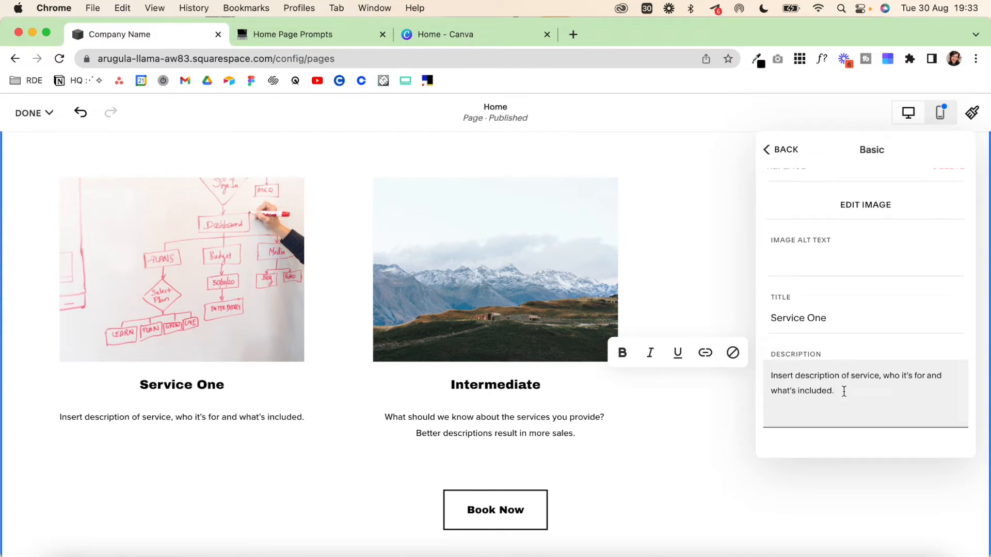
click(769, 150)
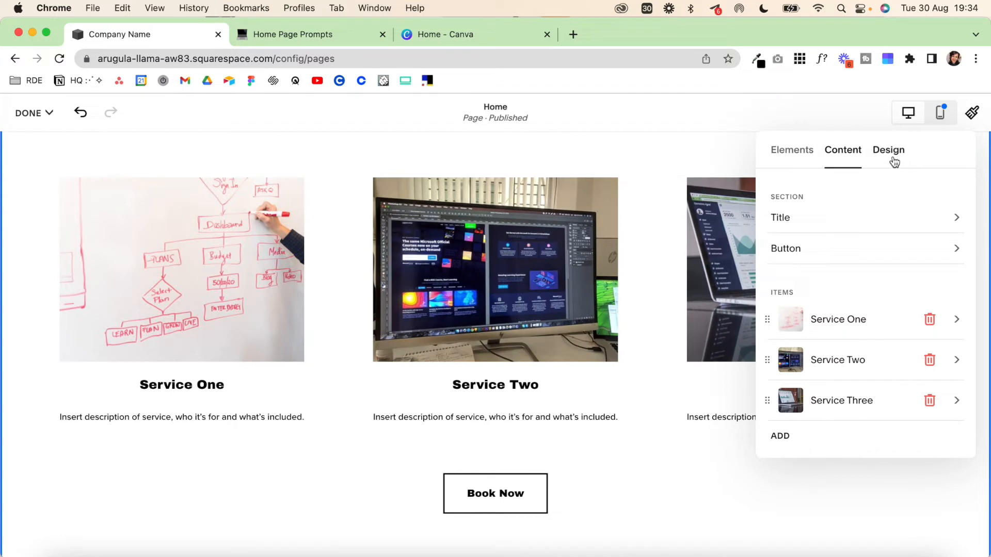
- Try the Carousel layout for the services list, browse its slides and return to Simple List
click(892, 161)
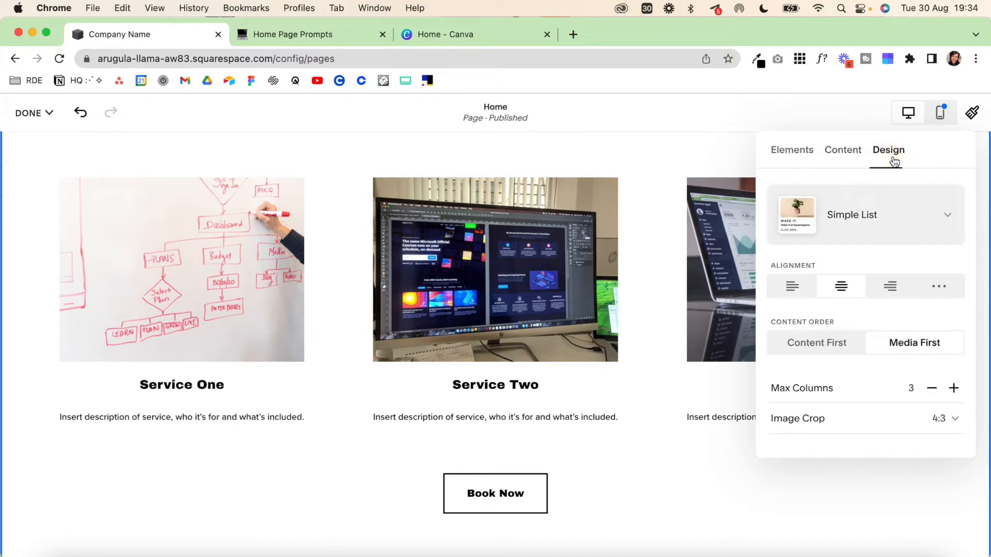
click(942, 225)
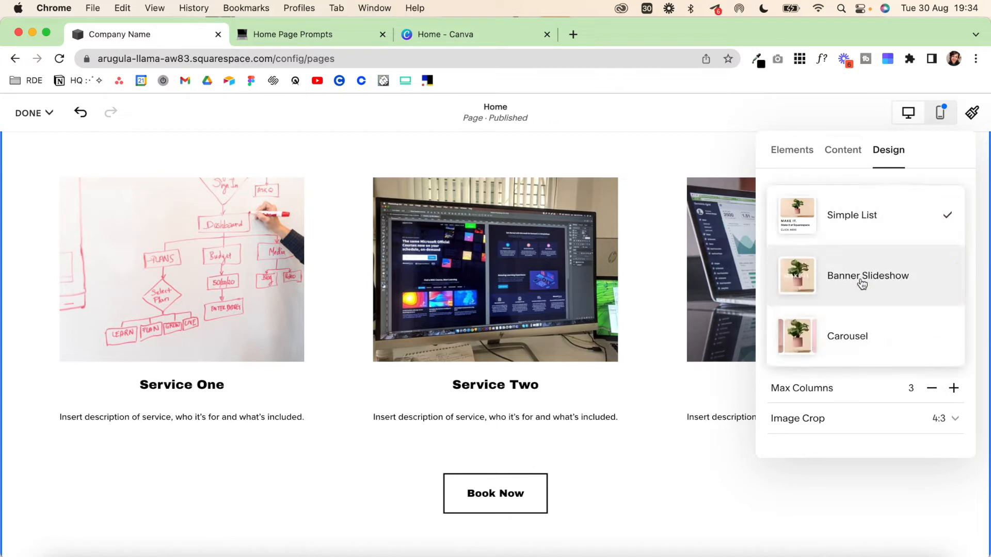
click(859, 344)
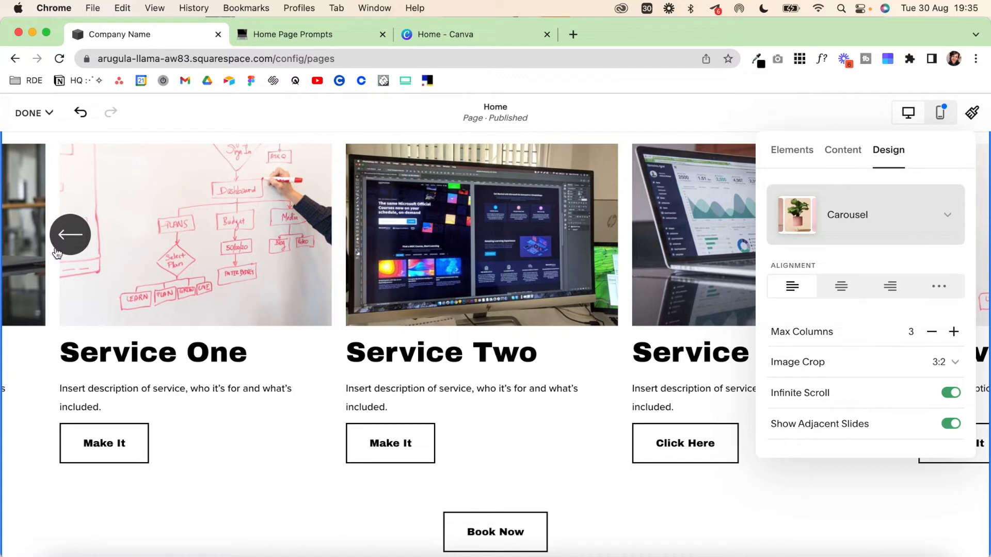
click(927, 241)
click(864, 153)
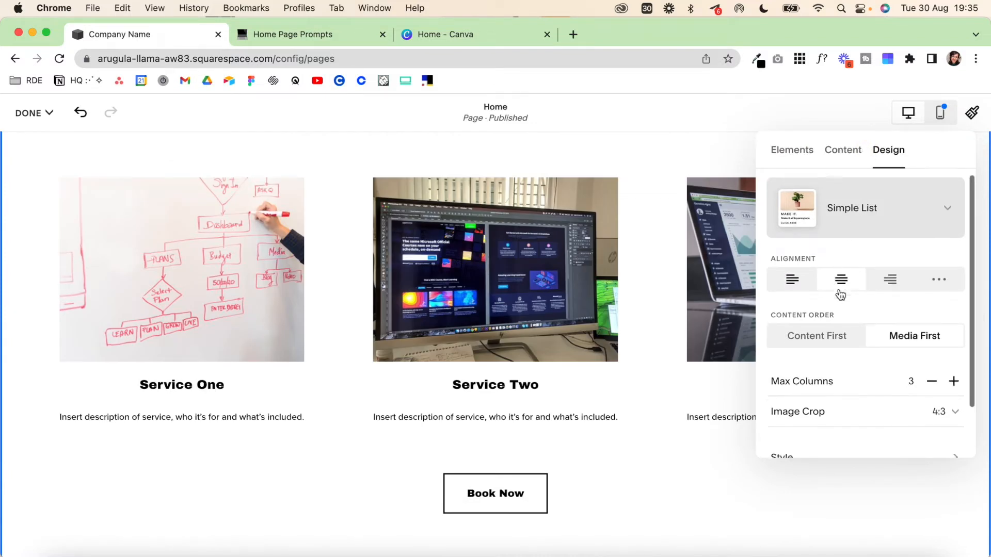
- Try the Circle image crop on the service images and undo it
scroll(840, 289, down, 2)
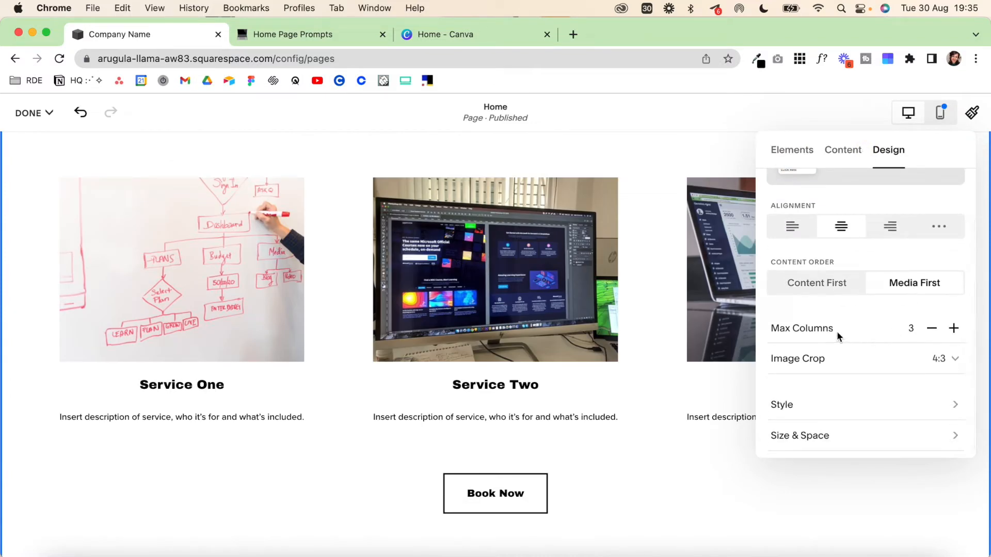
scroll(928, 344, down, 1)
click(951, 356)
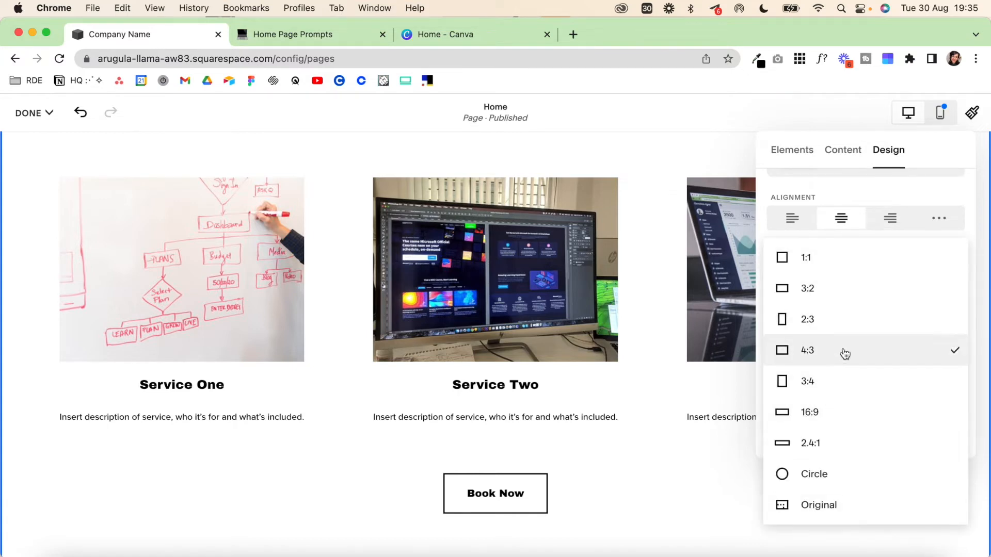
click(832, 479)
key(super+z)
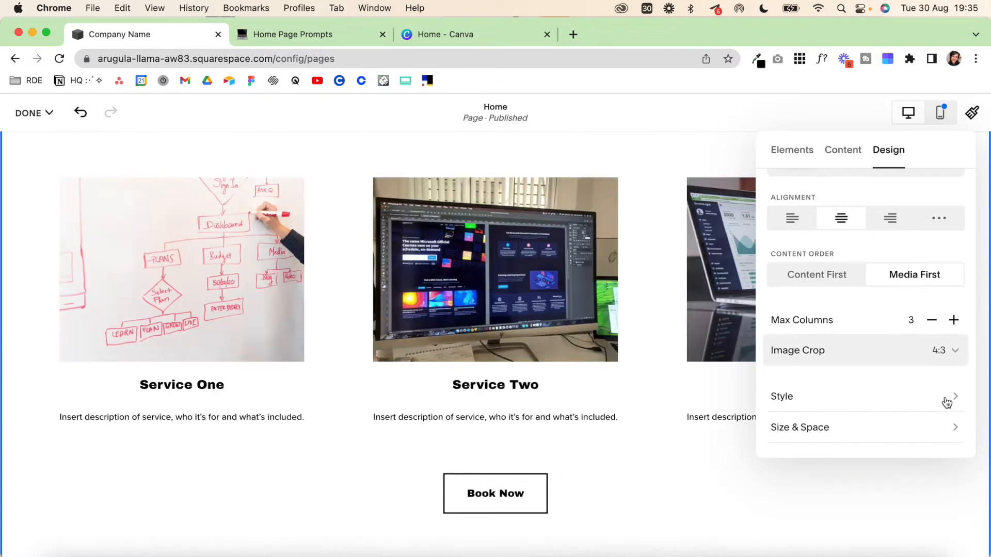
- Set the service items' text size to M, trying the card style with M padding and switching it off again
click(946, 399)
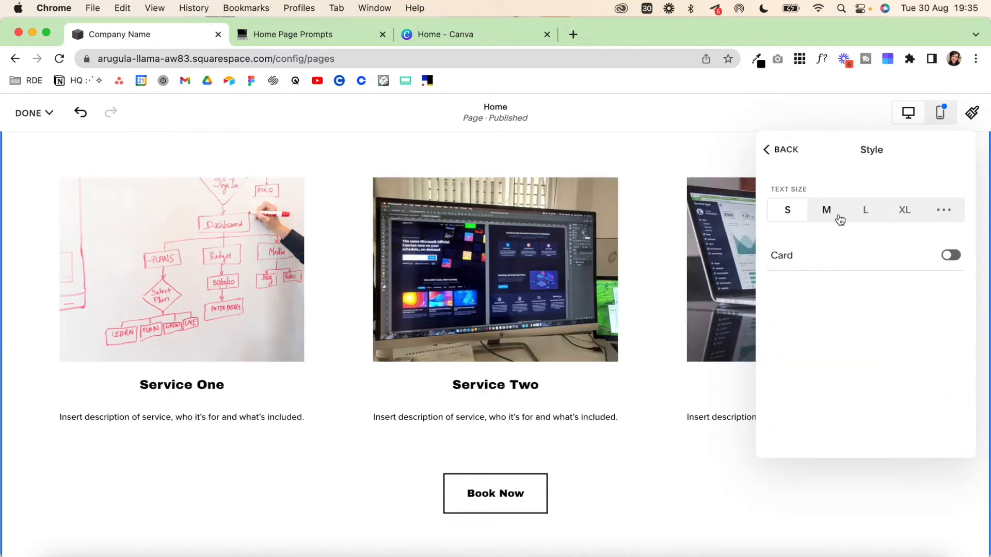
click(951, 256)
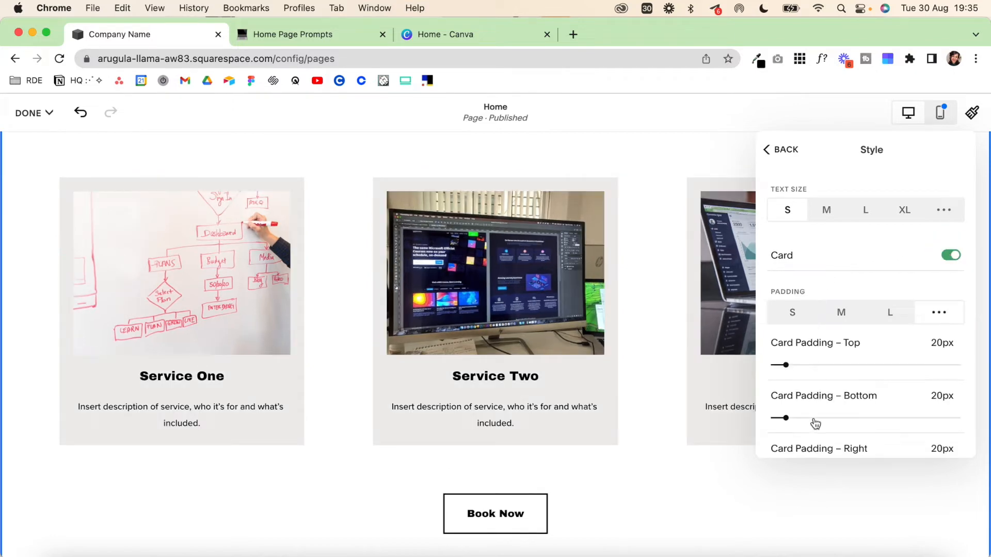
scroll(814, 419, down, 4)
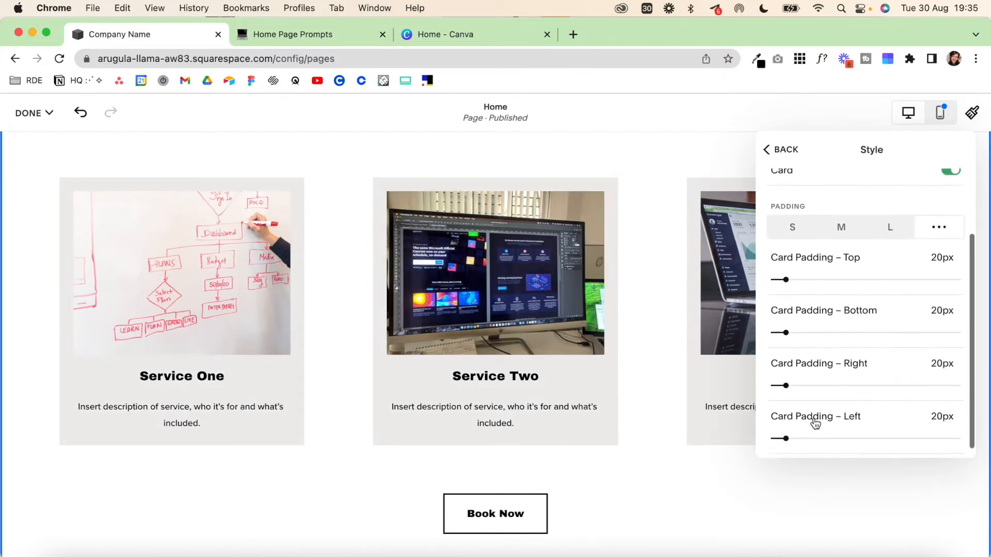
click(841, 217)
click(865, 212)
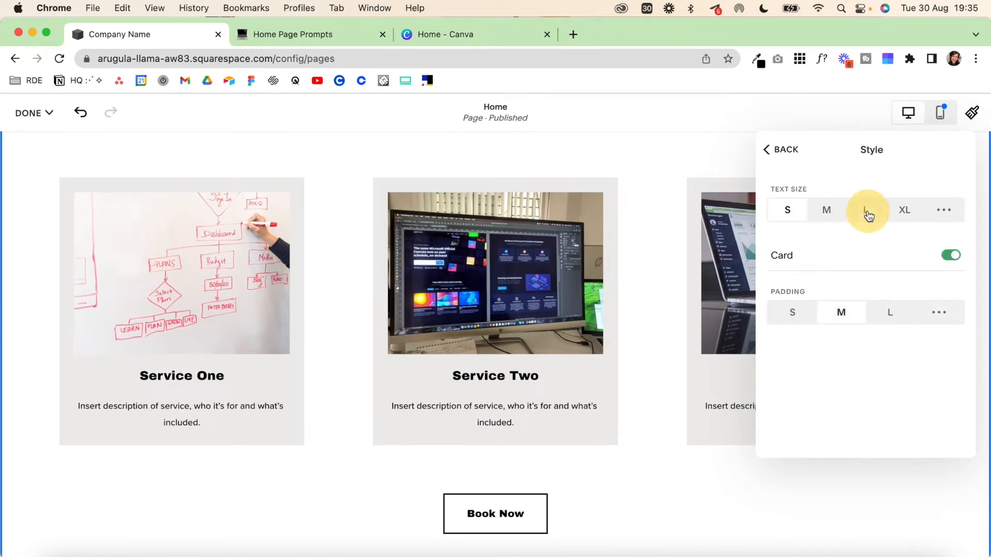
click(828, 210)
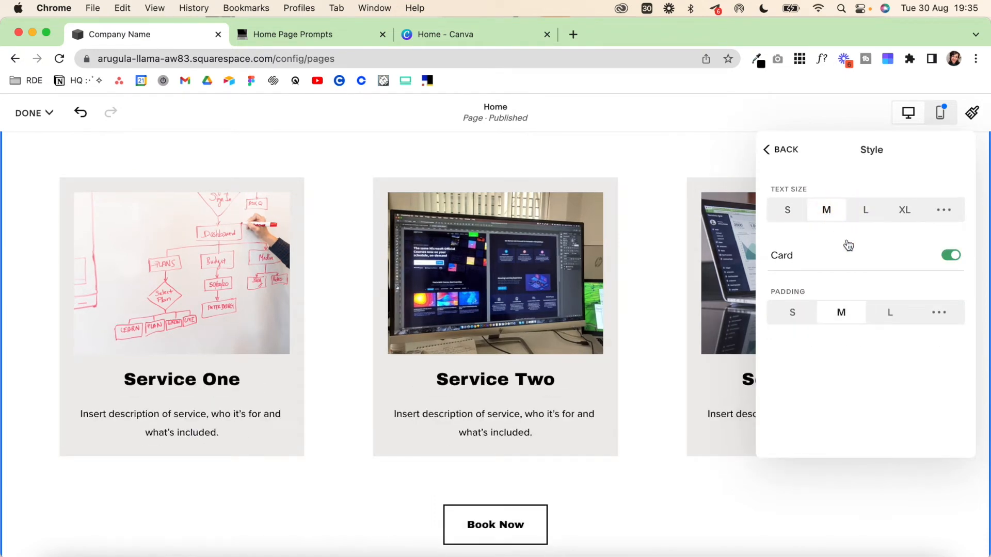
click(951, 257)
click(772, 149)
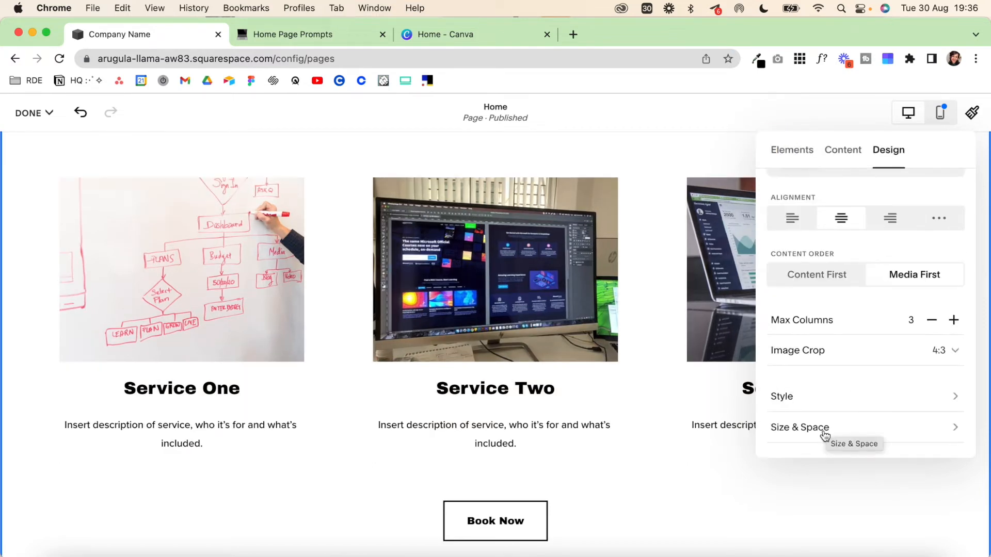
- Examine the services list's size and spacing options, including widths, space between elements, vertical padding and position
click(823, 429)
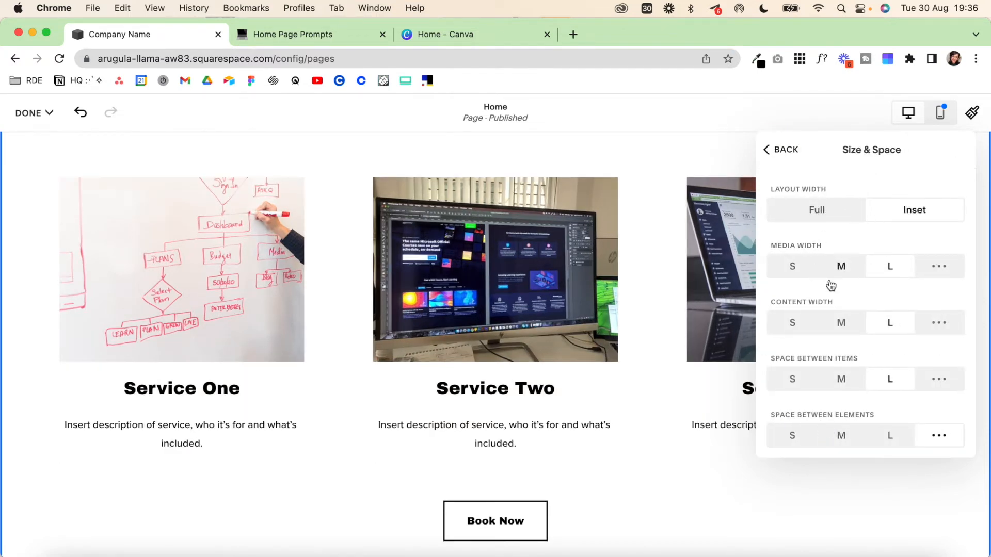
scroll(841, 389, down, 1)
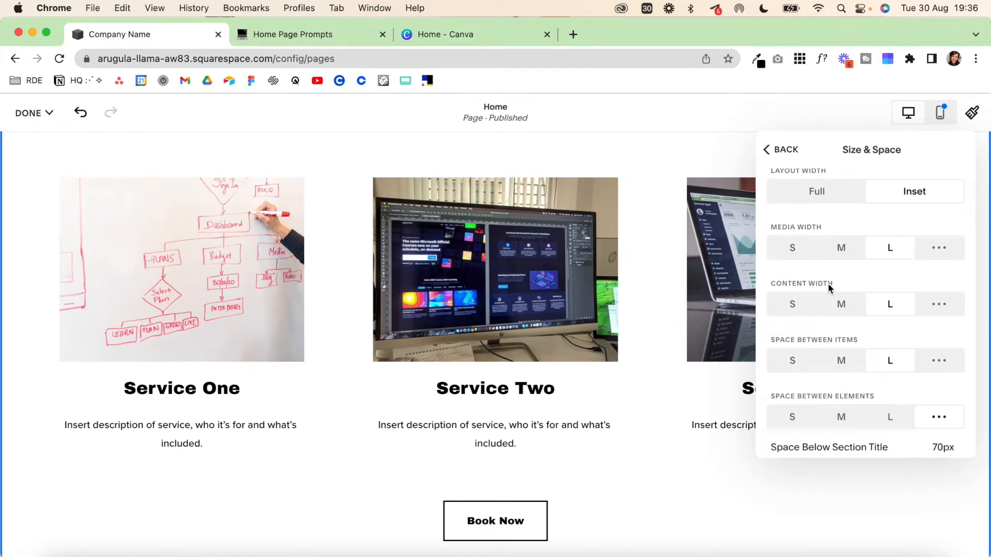
scroll(825, 350, down, 10)
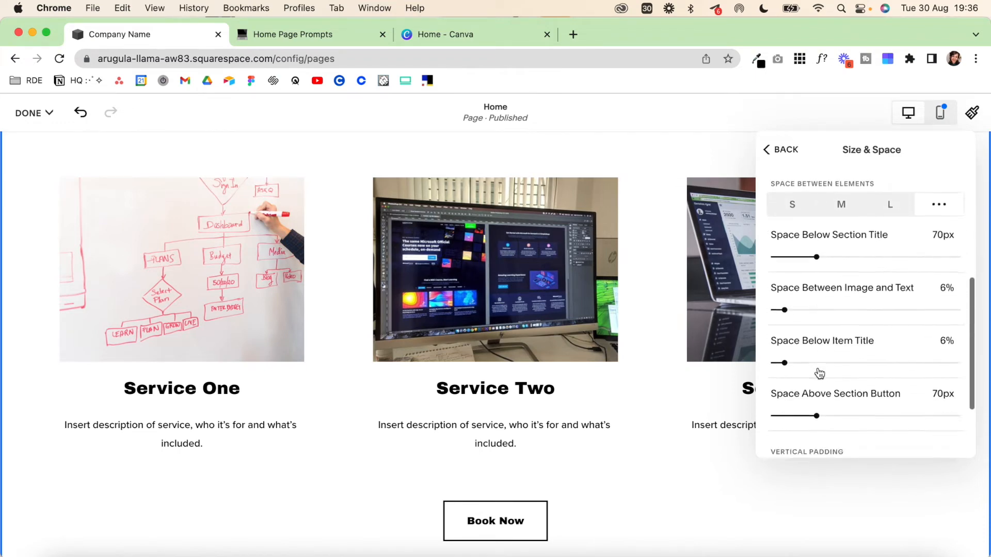
scroll(819, 373, down, 2)
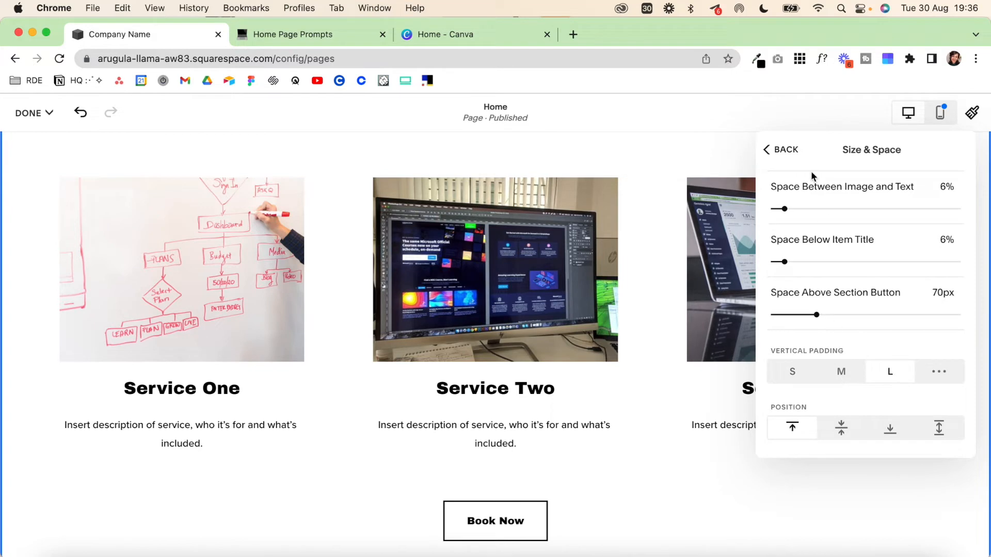
click(777, 149)
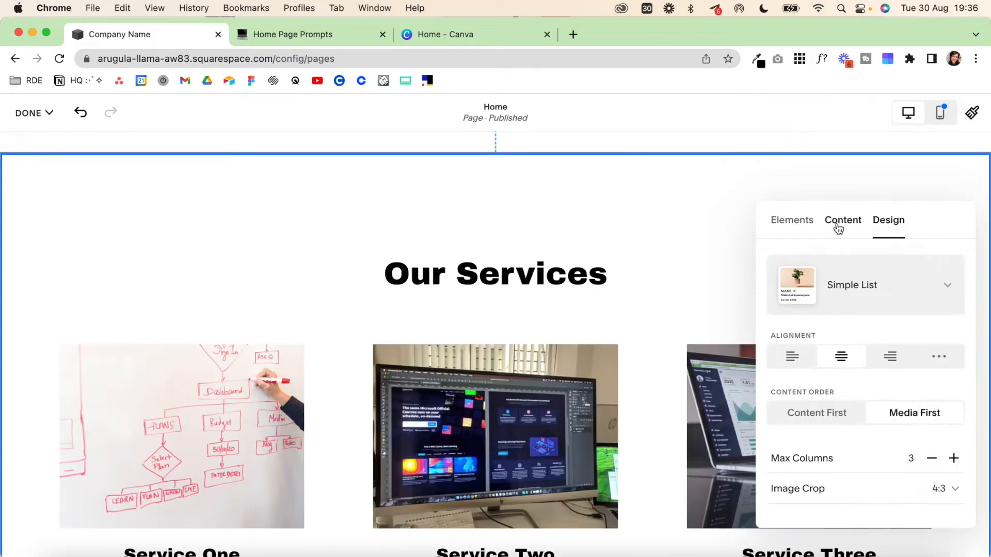
- Change the services section title to "Ways We Can Work Together"
click(839, 226)
click(841, 289)
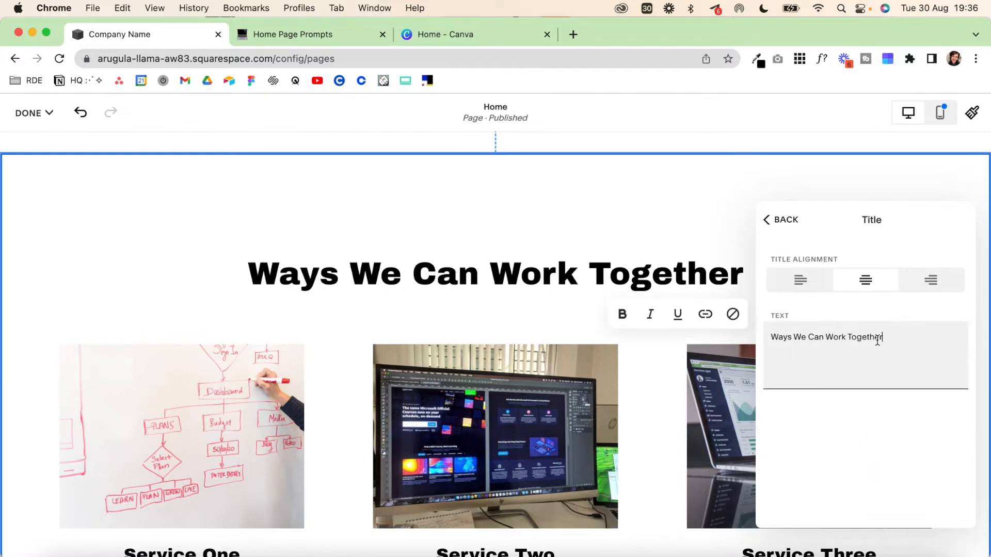
click(779, 222)
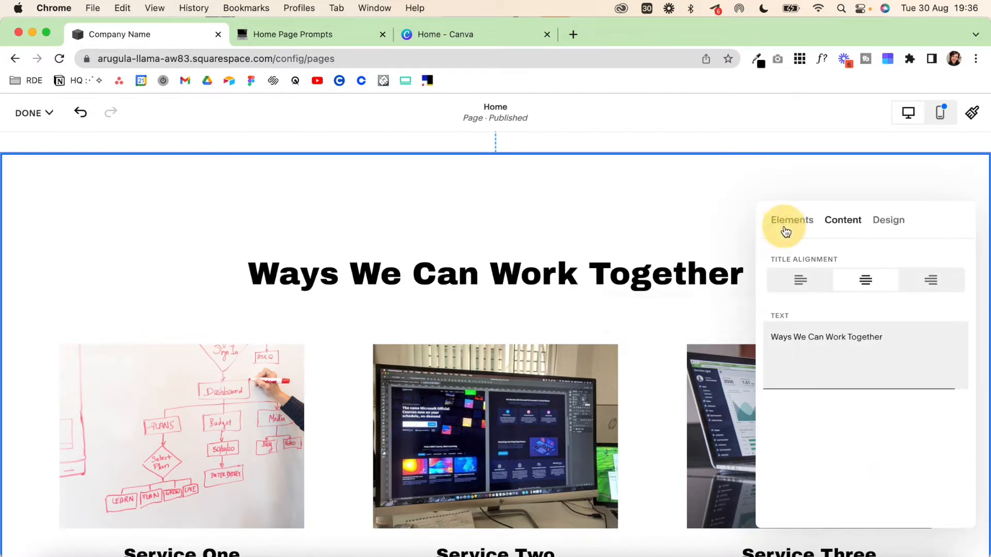
- Change the services section button text to "Make Project Inquiry"
click(859, 317)
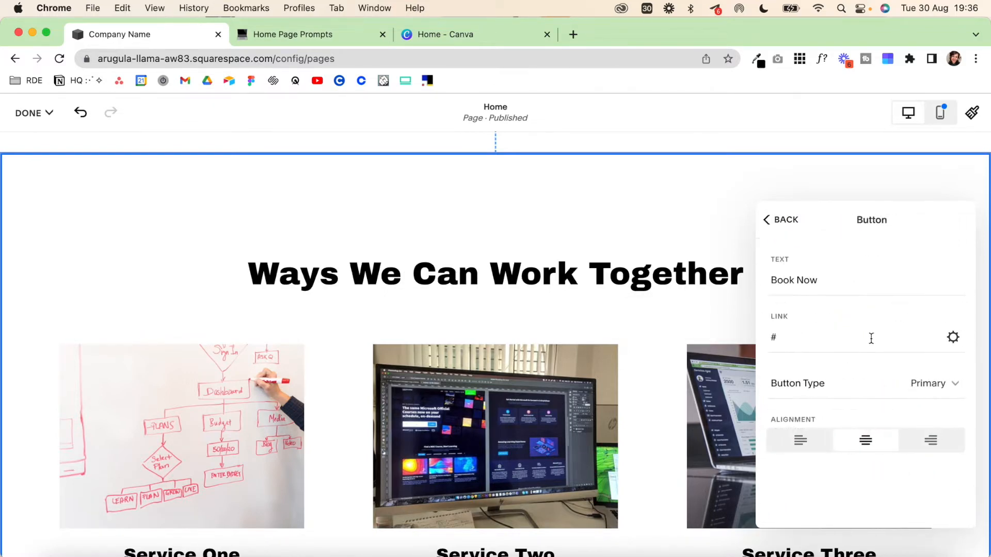
triple_click(838, 281)
text(Make Project Inquiry)
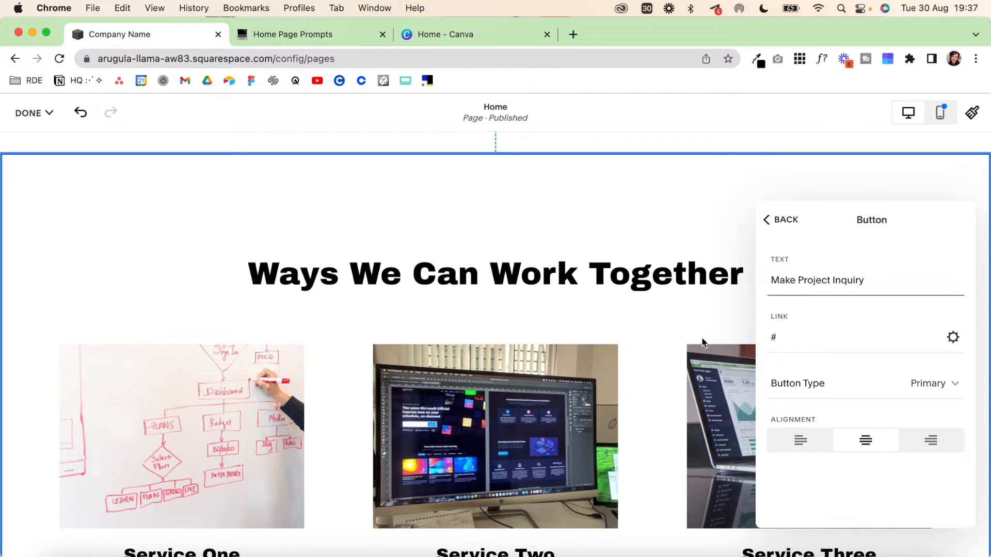
- Add a Testimonials section with three staggered quotes and round portraits below the services section
scroll(670, 338, down, 5)
click(494, 504)
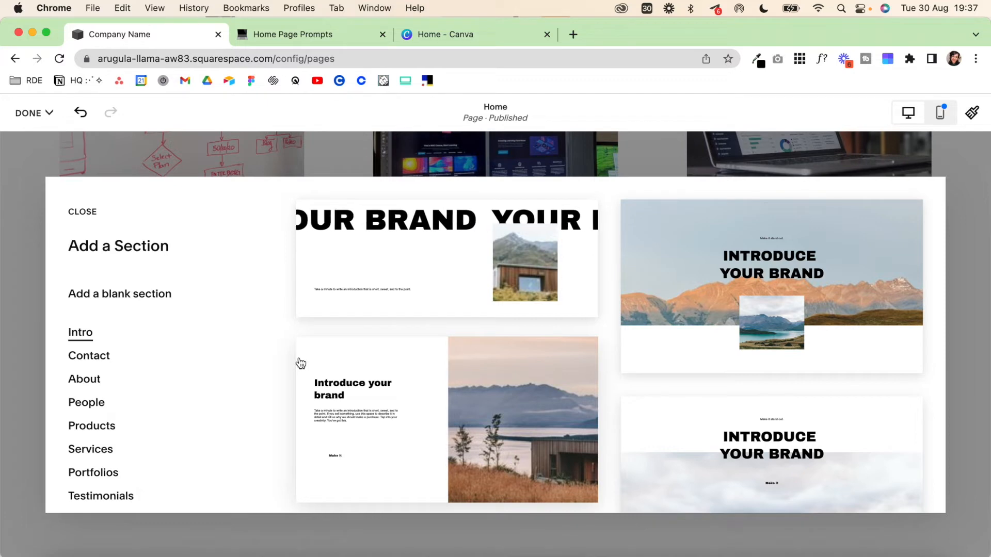
scroll(190, 450, down, 1)
scroll(190, 450, down, 3)
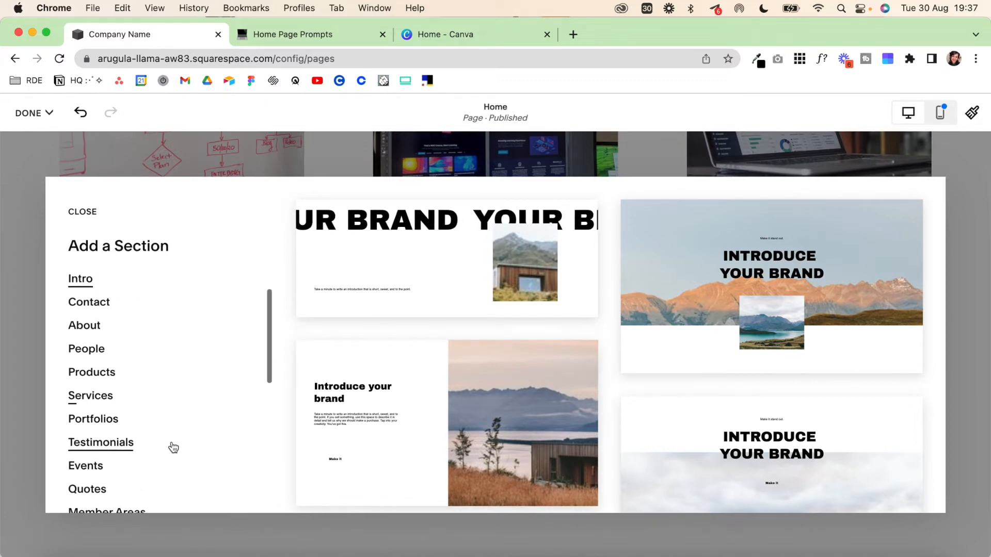
click(135, 445)
scroll(466, 403, down, 5)
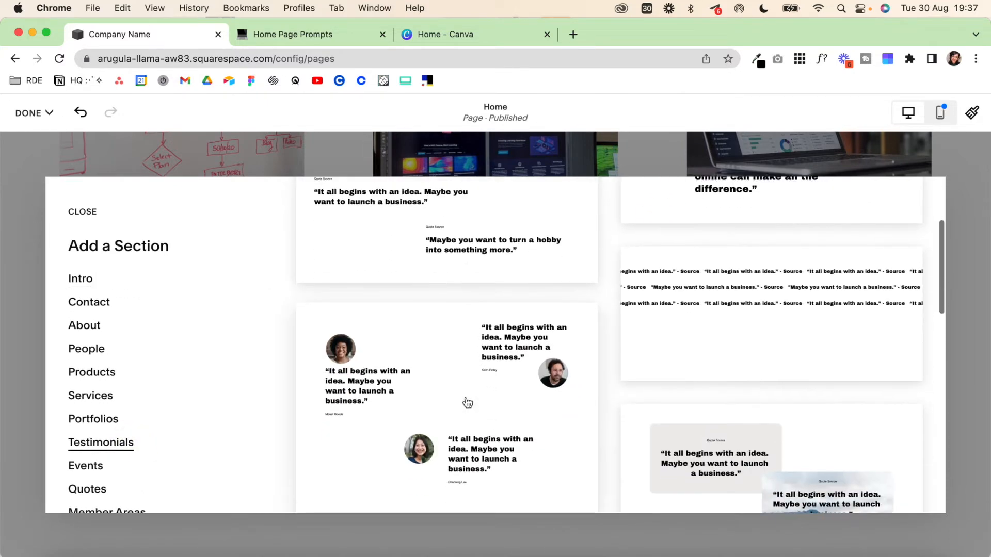
scroll(466, 403, down, 2)
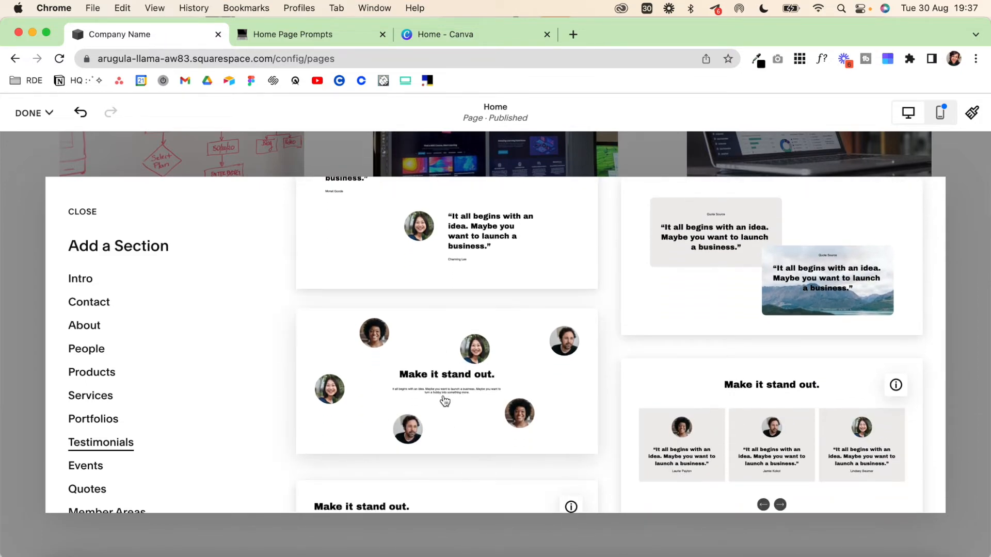
scroll(443, 400, up, 3)
click(482, 325)
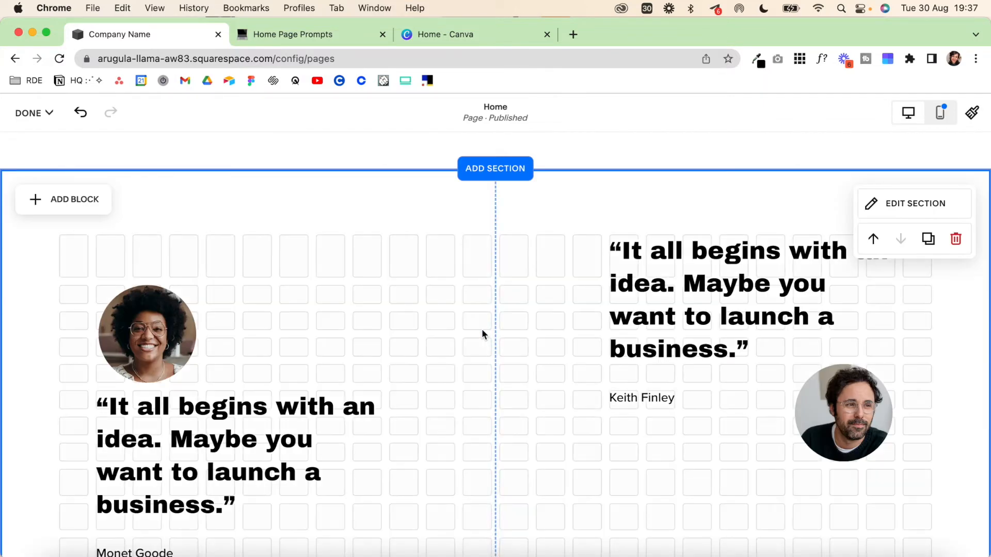
drag(251, 421, 228, 434)
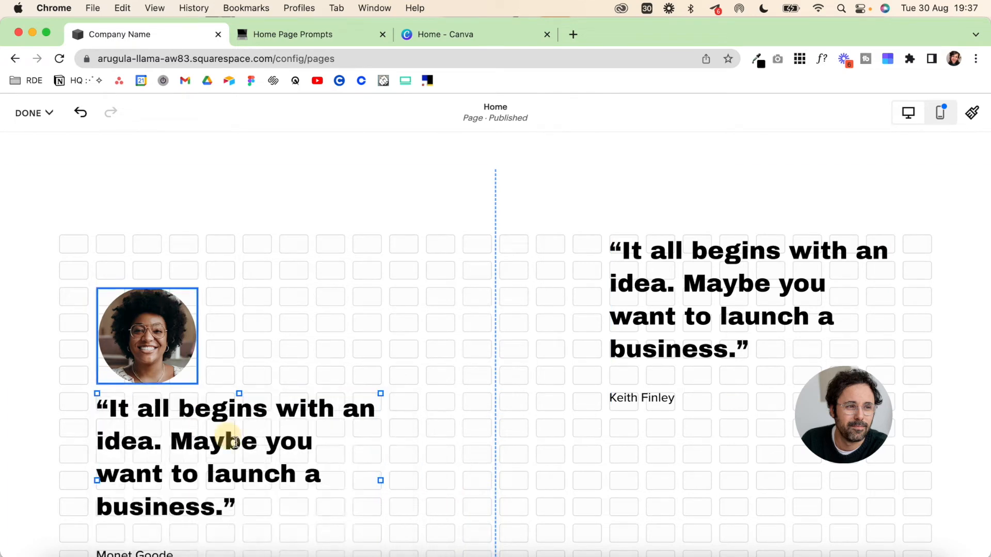
scroll(409, 412, down, 5)
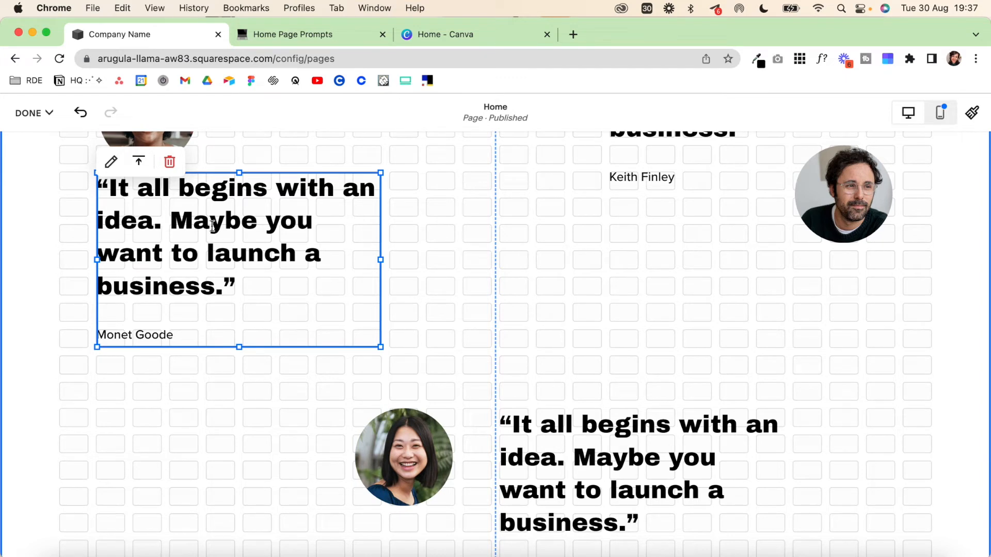
click(417, 455)
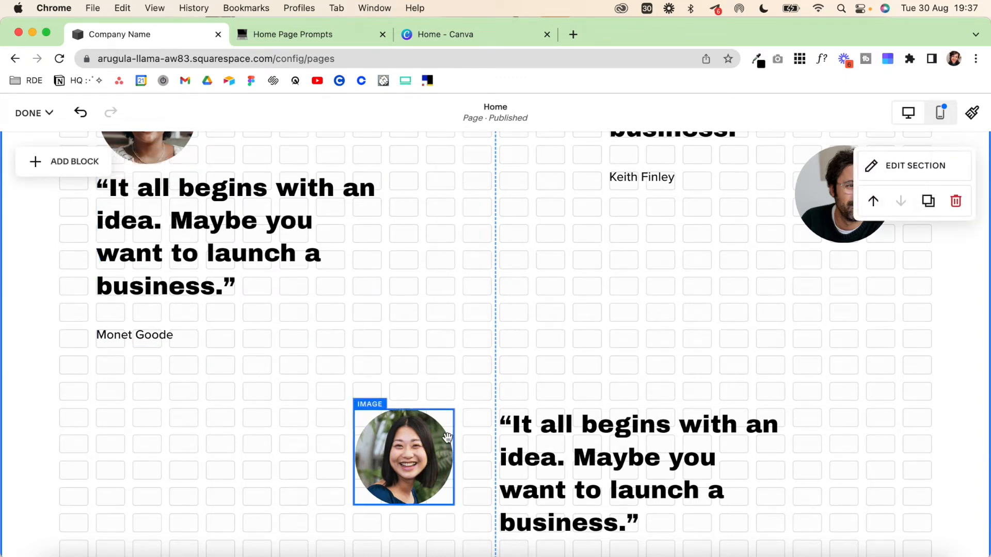
scroll(474, 440, down, 5)
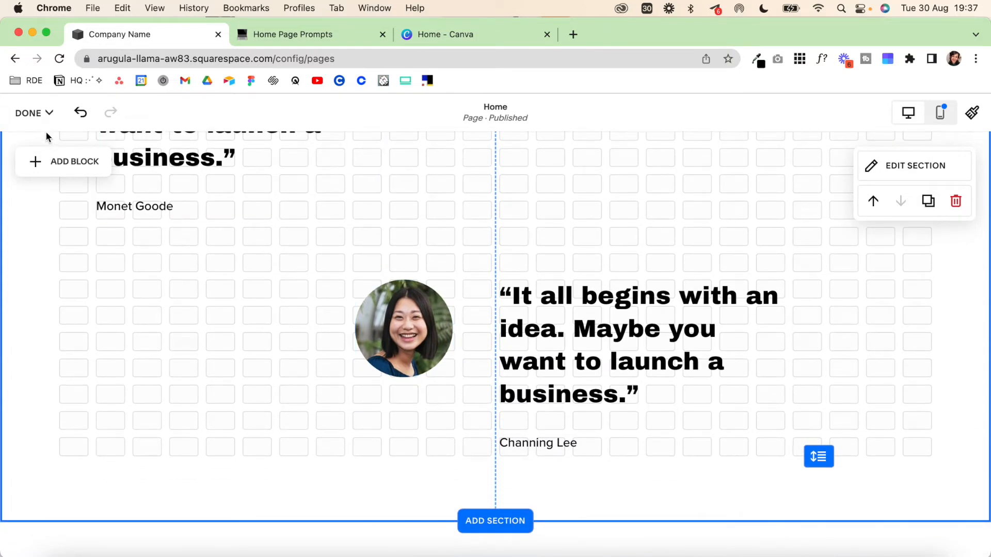
click(36, 113)
- Add the Intro section with heading, paragraph and button beside a large landscape image, below the testimonials
scroll(509, 404, down, 3)
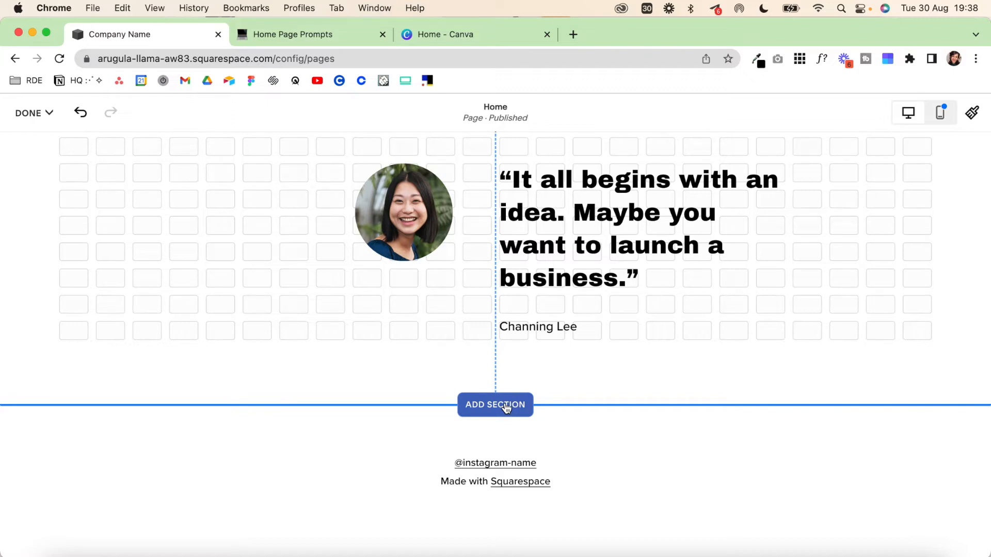
click(506, 406)
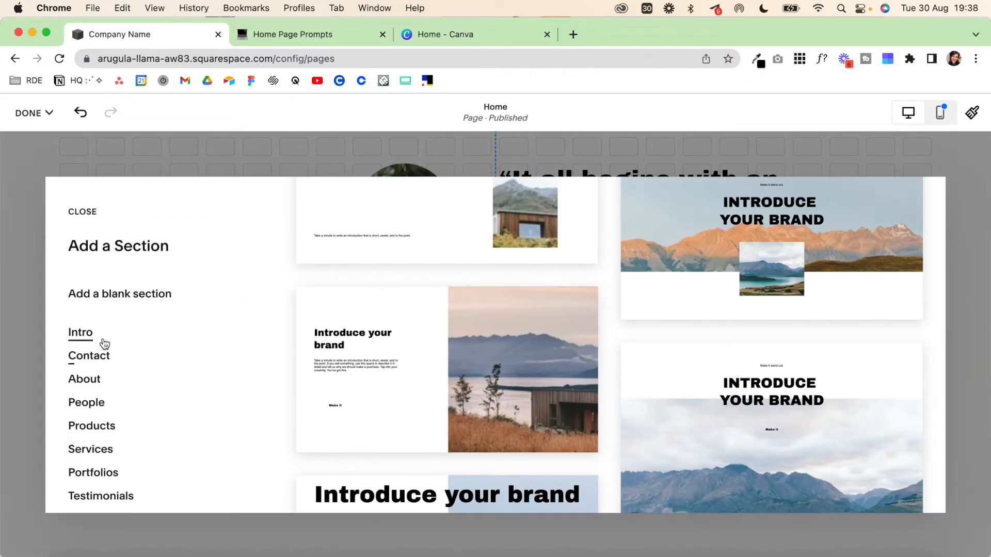
click(439, 367)
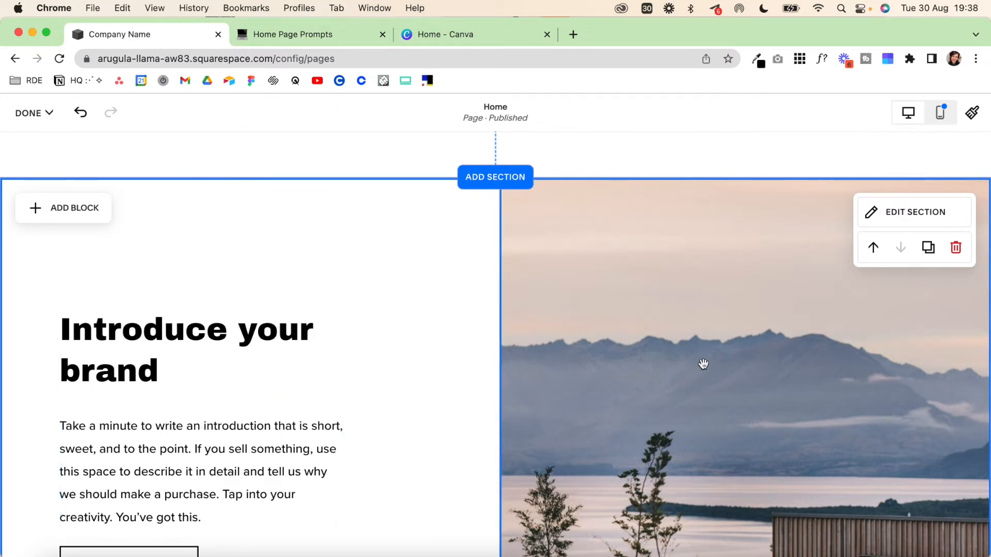
scroll(702, 365, down, 3)
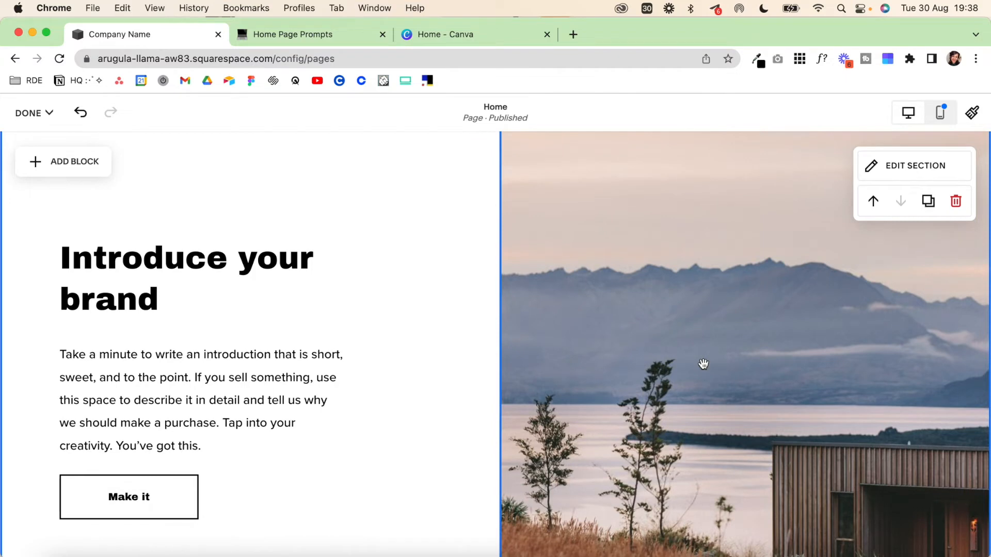
click(408, 273)
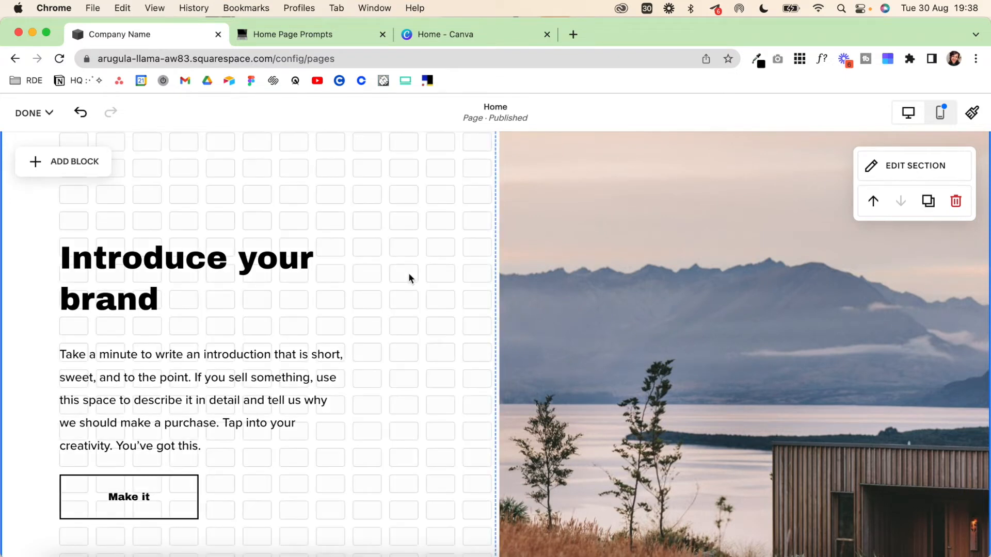
- Move the intro section's heading up and replace its text with "Let's Work Together" from the Notion prompts
drag(245, 274, 244, 201)
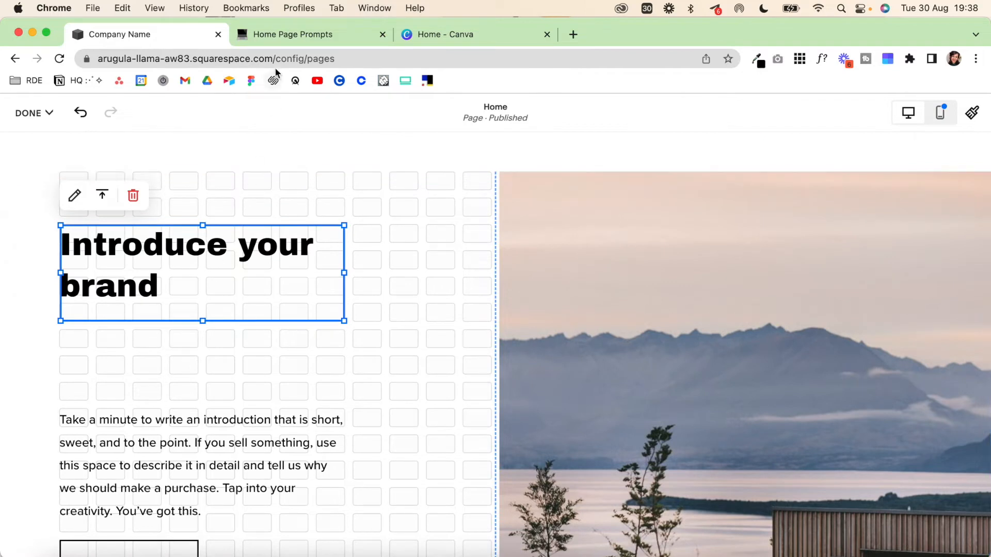
click(284, 35)
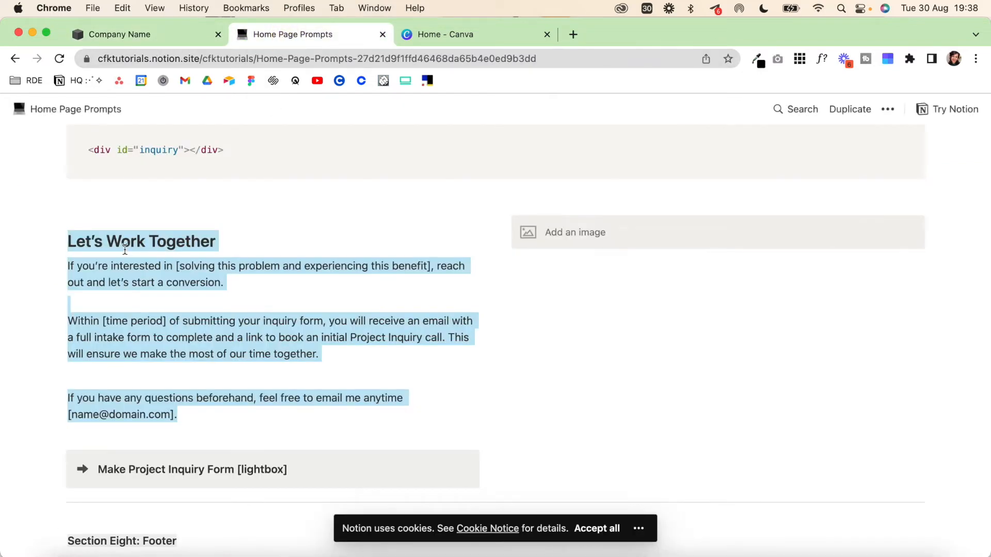
click(158, 240)
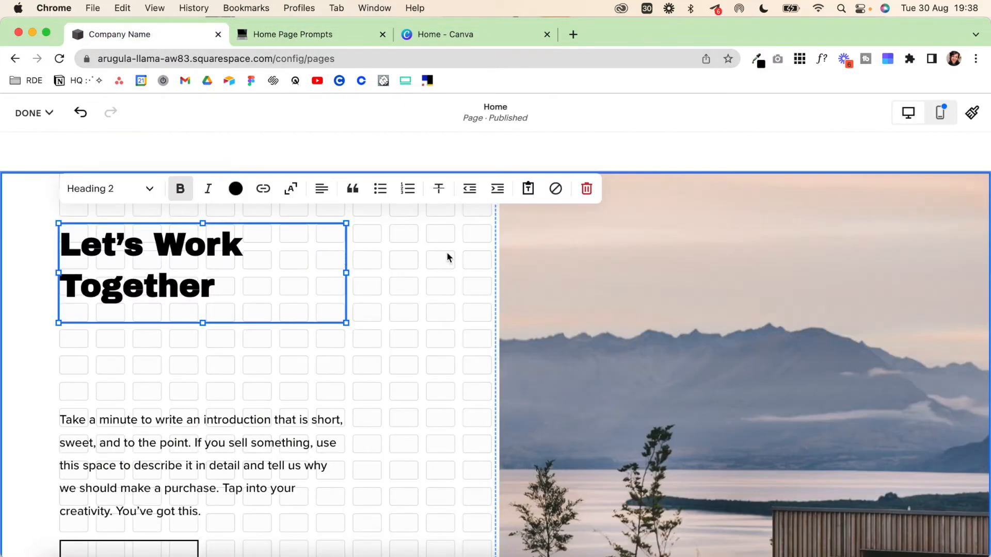
mouse_move(352, 270)
mouse_down()
mouse_move(343, 270)
mouse_move(466, 267)
mouse_move(356, 252)
mouse_up()
- Move the paragraph closer to the heading, widen it, and replace its text with the "Let's Work Together" body copy from the Notion prompts
drag(252, 418, 254, 367)
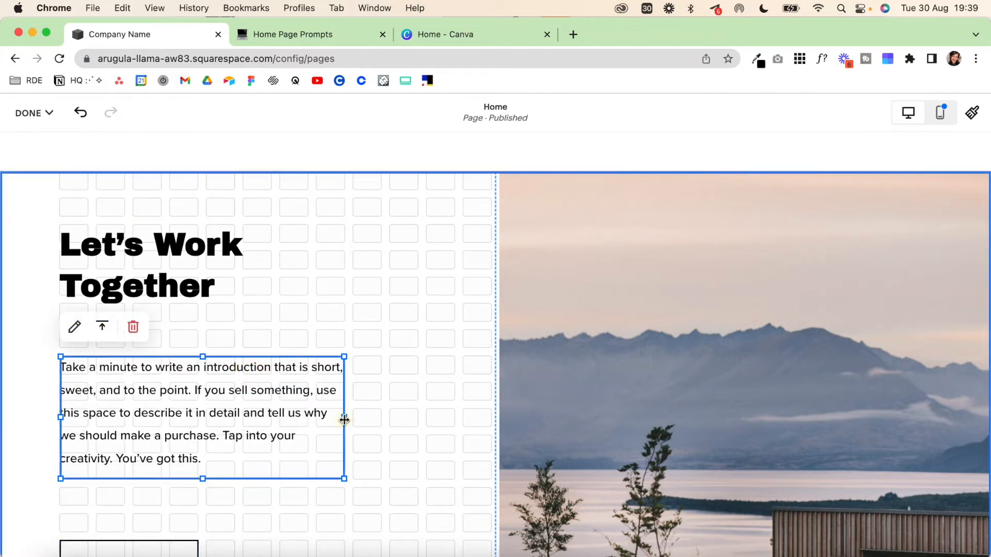
drag(344, 419, 448, 416)
click(310, 34)
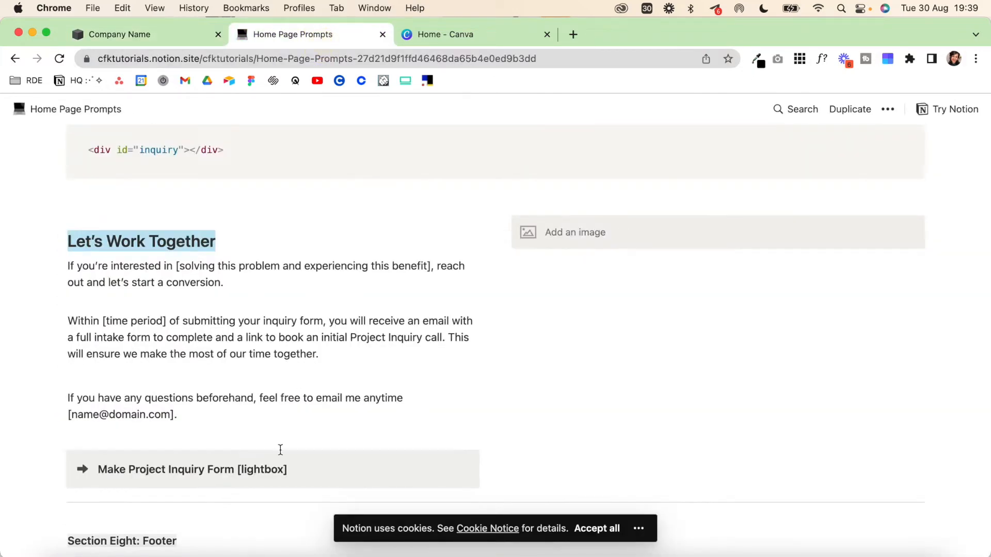
drag(243, 419, 79, 234)
key(super+c)
click(119, 34)
key(super+v)
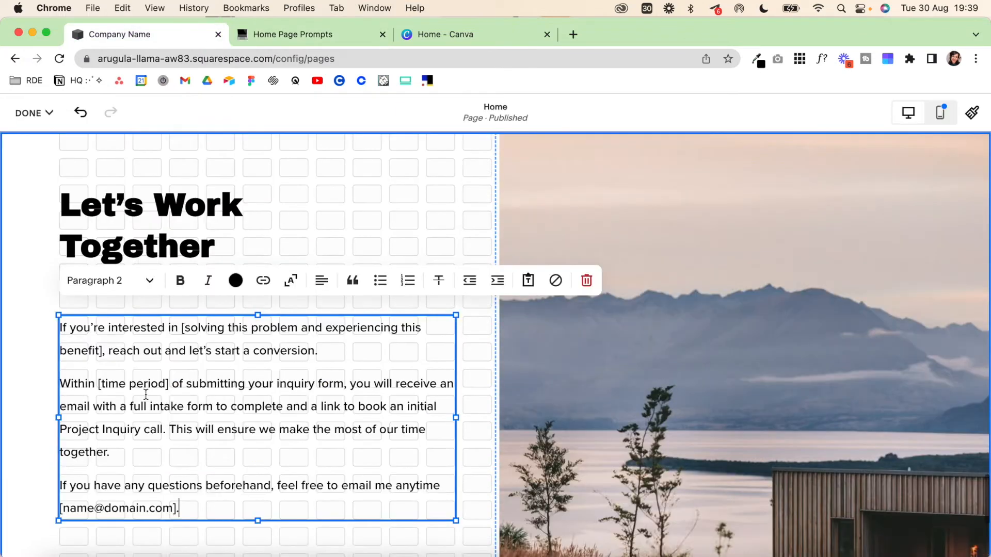
- Remove the "Make it" button block below the inquiry paragraphs
scroll(149, 460, down, 3)
drag(149, 467, 149, 442)
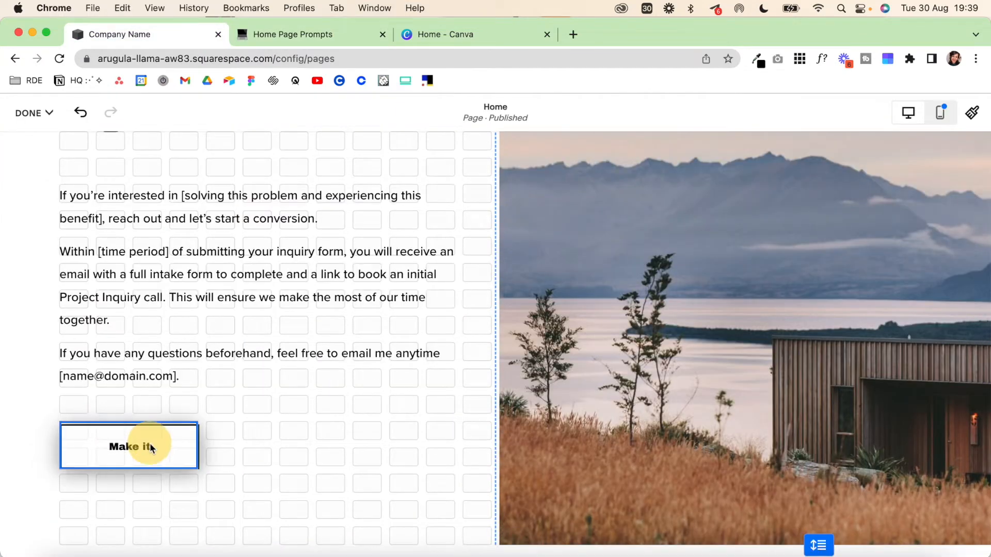
click(171, 393)
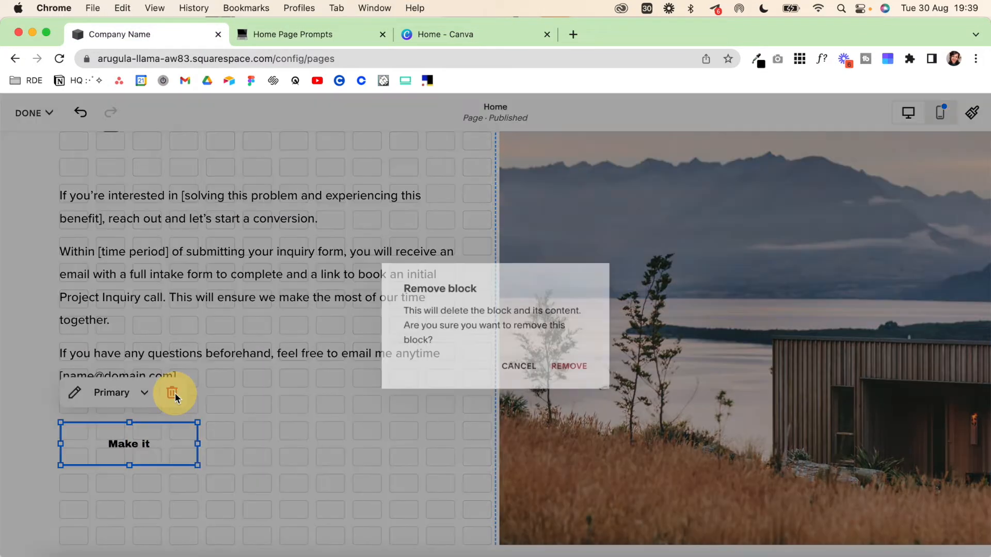
click(569, 371)
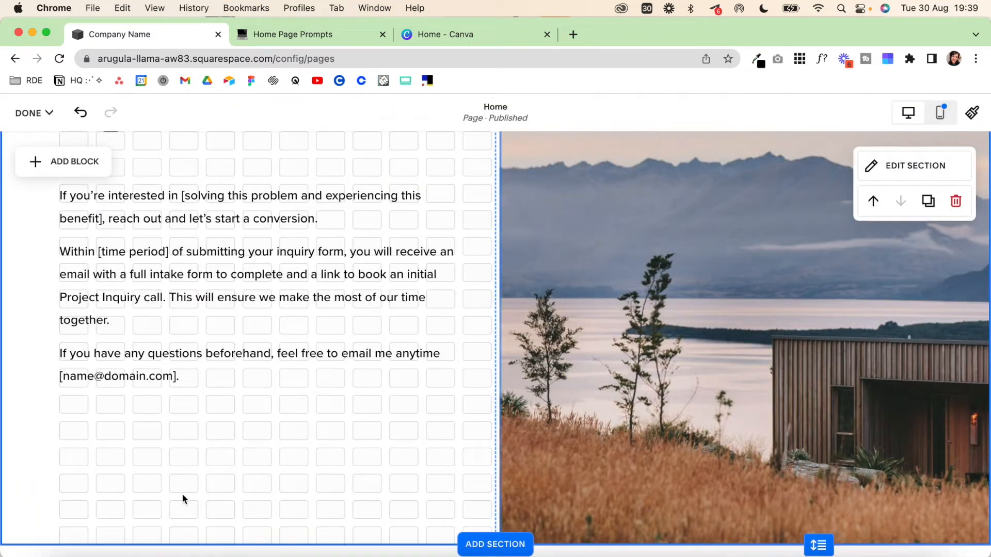
- Add a Form block below the inquiry paragraphs, beside the landscape image
click(46, 162)
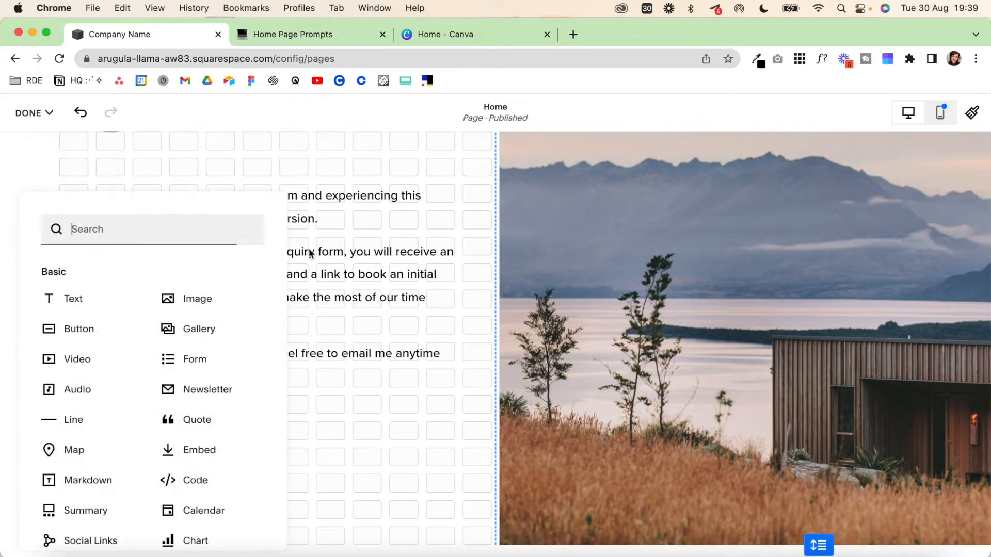
click(213, 358)
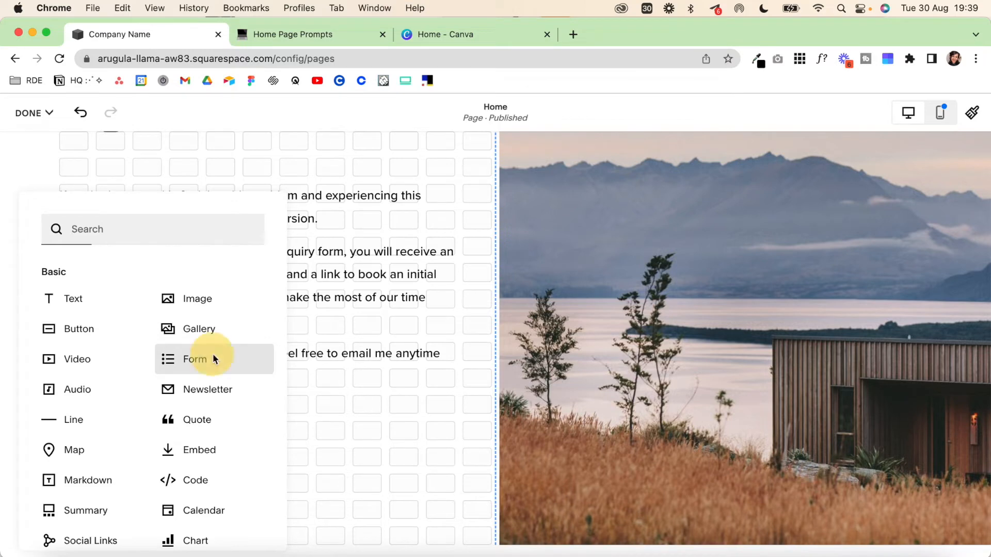
drag(218, 350, 280, 448)
- Try extending the lower edge of the landscape image downward alongside the form
scroll(697, 343, down, 4)
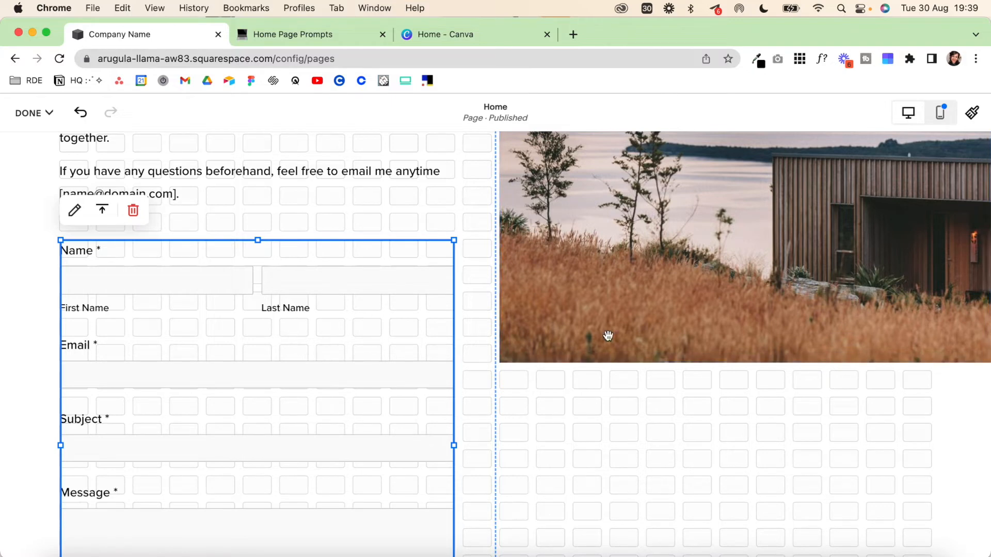
click(748, 329)
click(747, 343)
drag(742, 454, 741, 366)
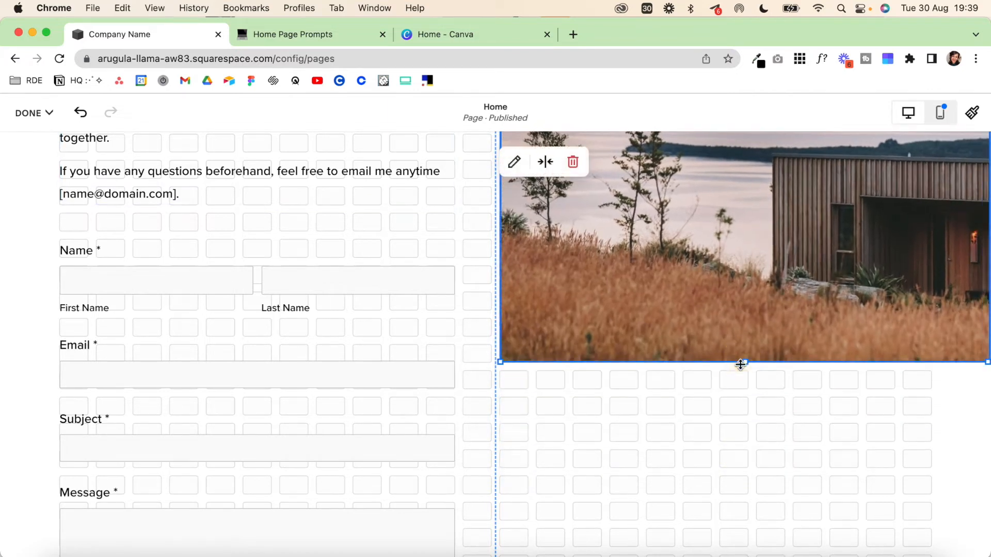
- Open the form block for editing and name the form "Project Inquiry"
click(172, 312)
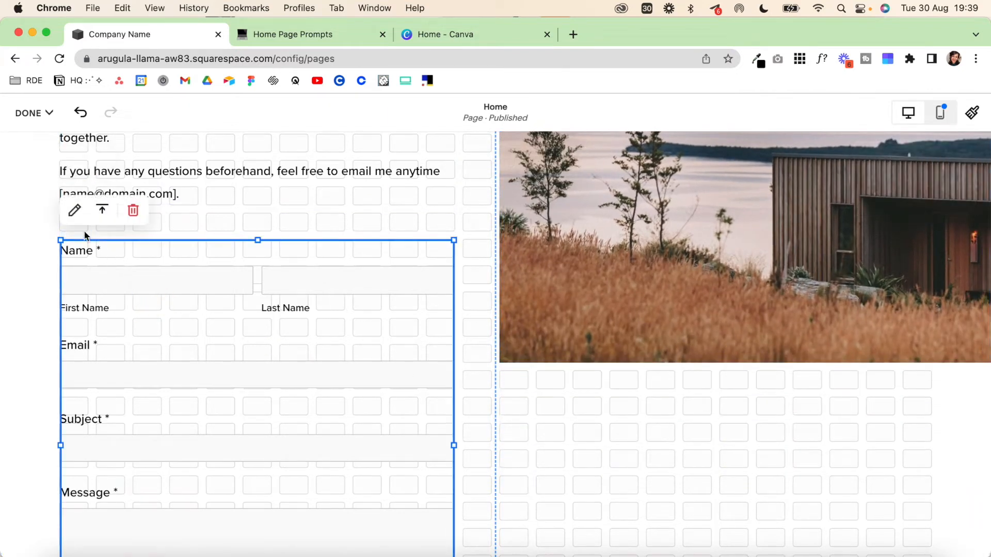
click(75, 211)
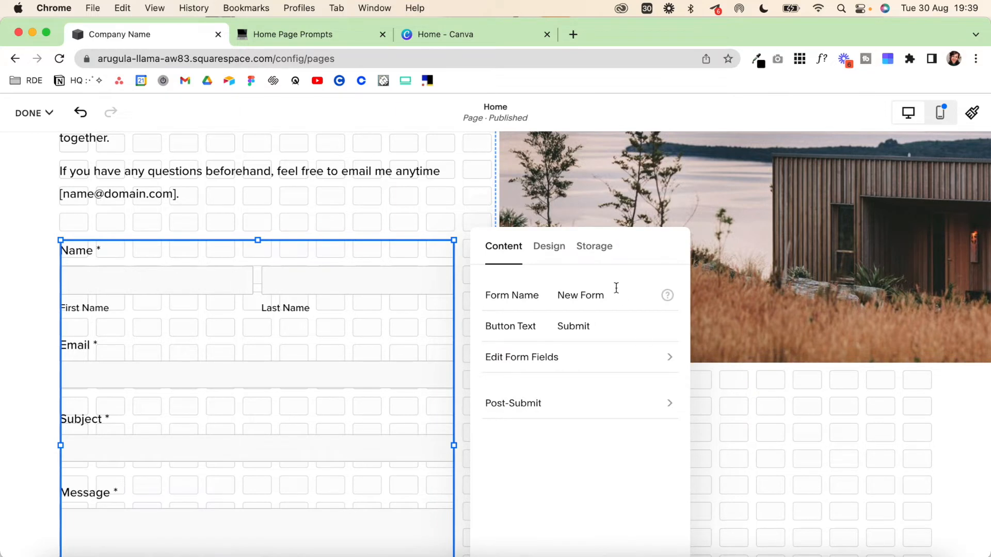
triple_click(590, 295)
key(super+v)
- Check the field types available for the form, remove its Subject field and place the Message field above Email
click(648, 361)
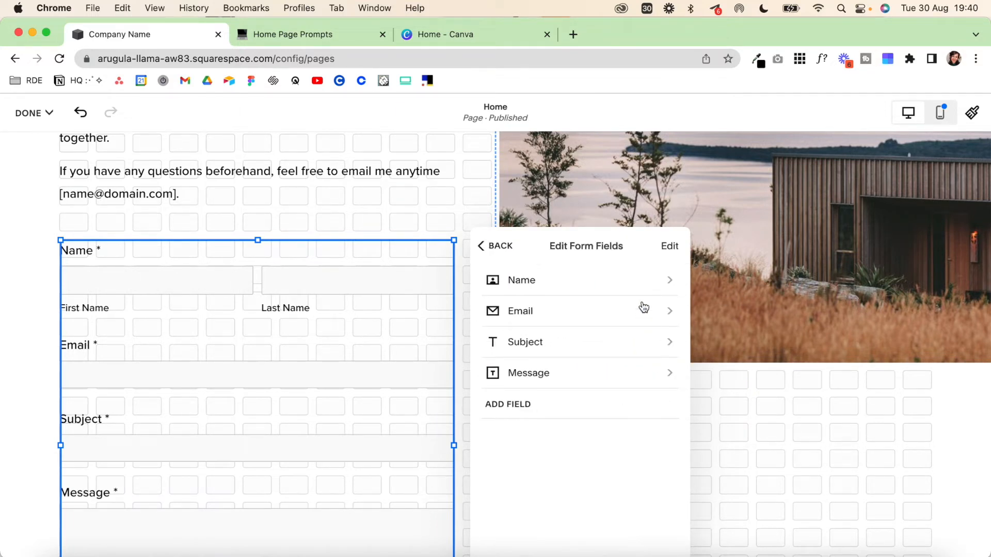
click(512, 409)
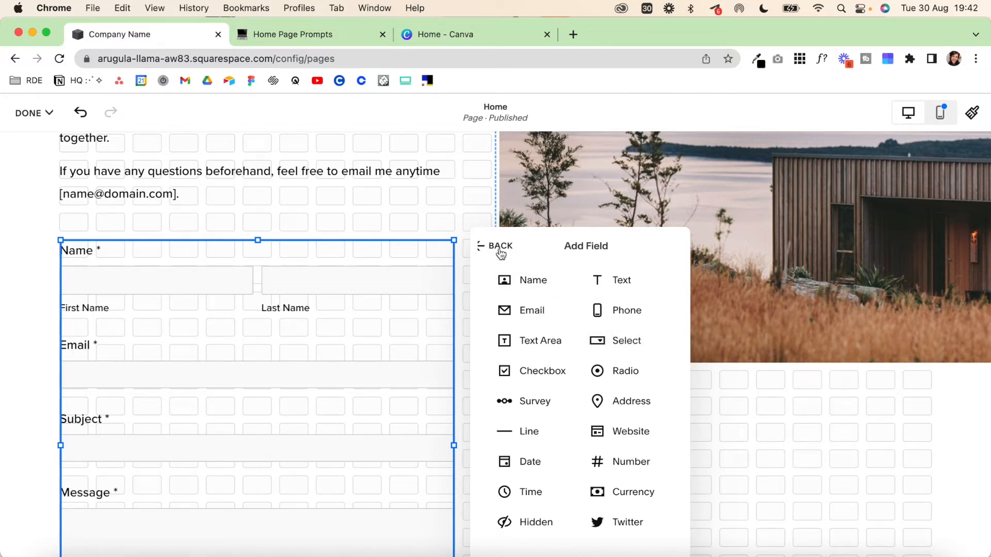
click(498, 248)
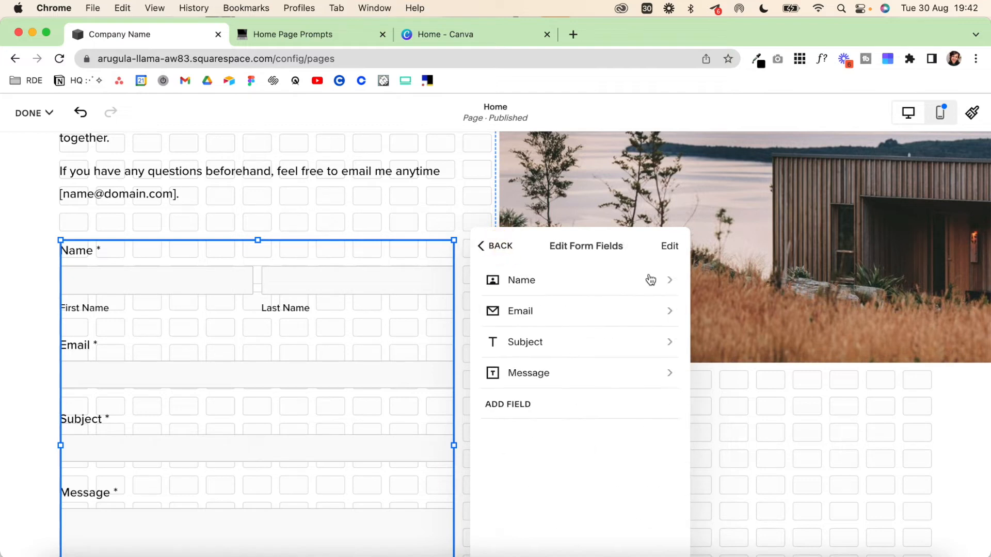
click(673, 247)
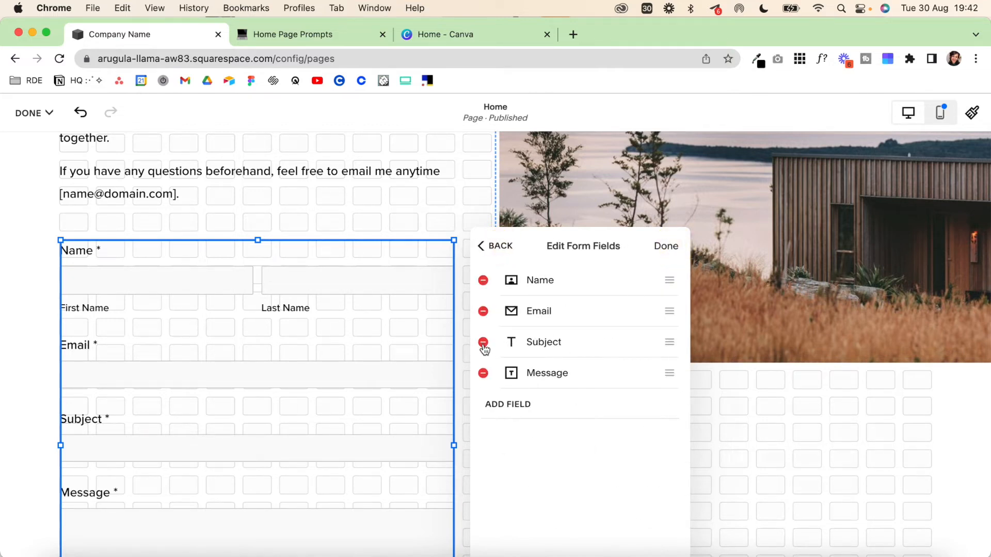
click(483, 342)
drag(665, 342, 665, 313)
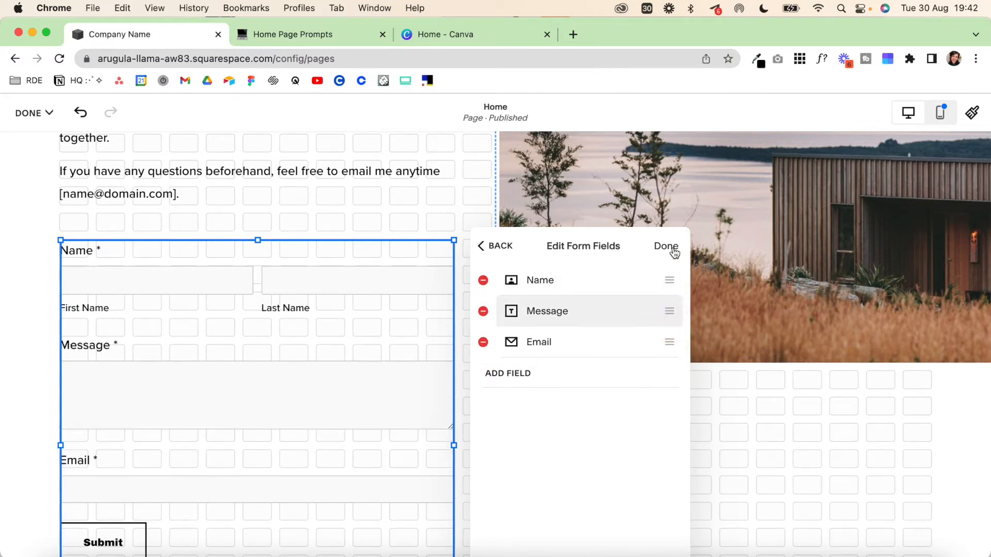
click(670, 249)
click(492, 253)
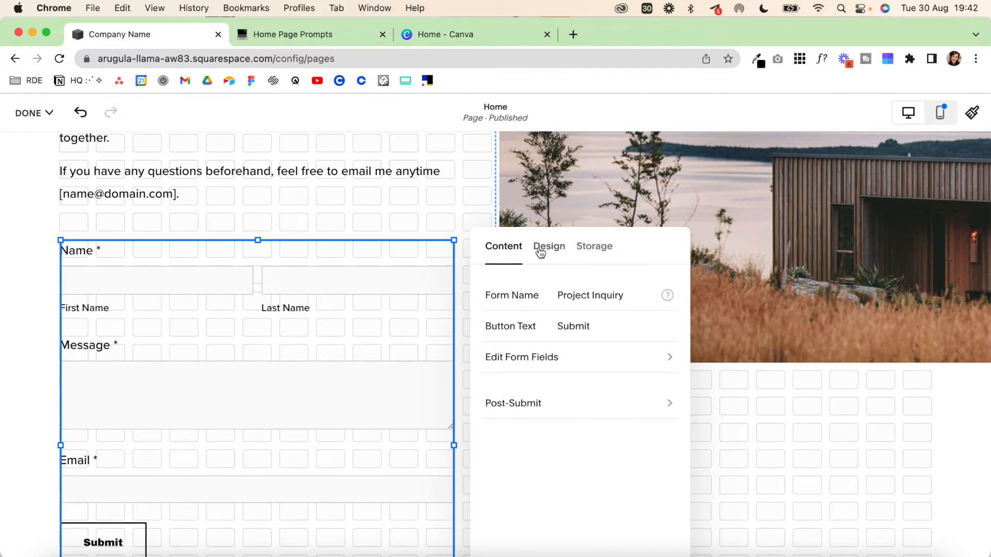
- Check the form's post-submit options, both the thank-you message and the redirect to a URL
click(532, 411)
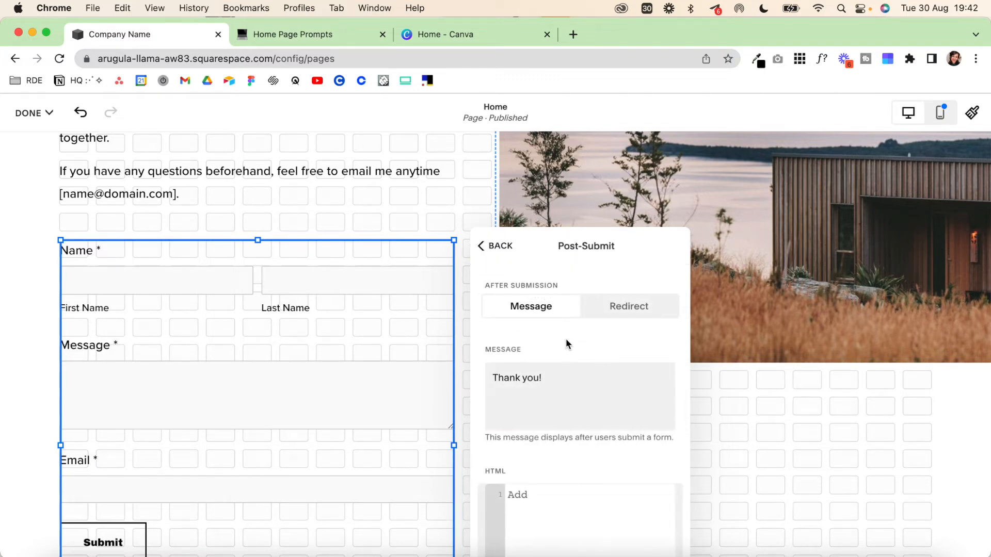
click(626, 309)
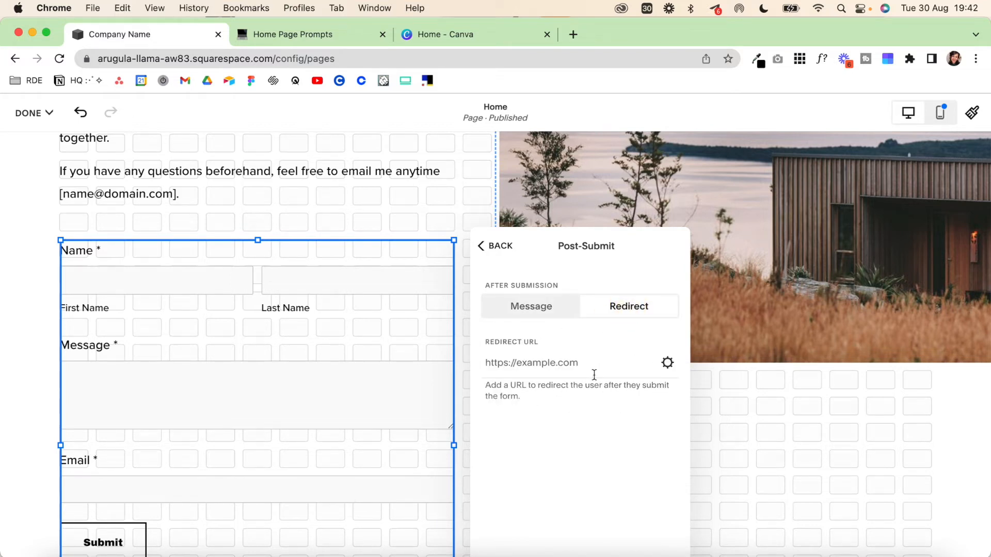
click(495, 253)
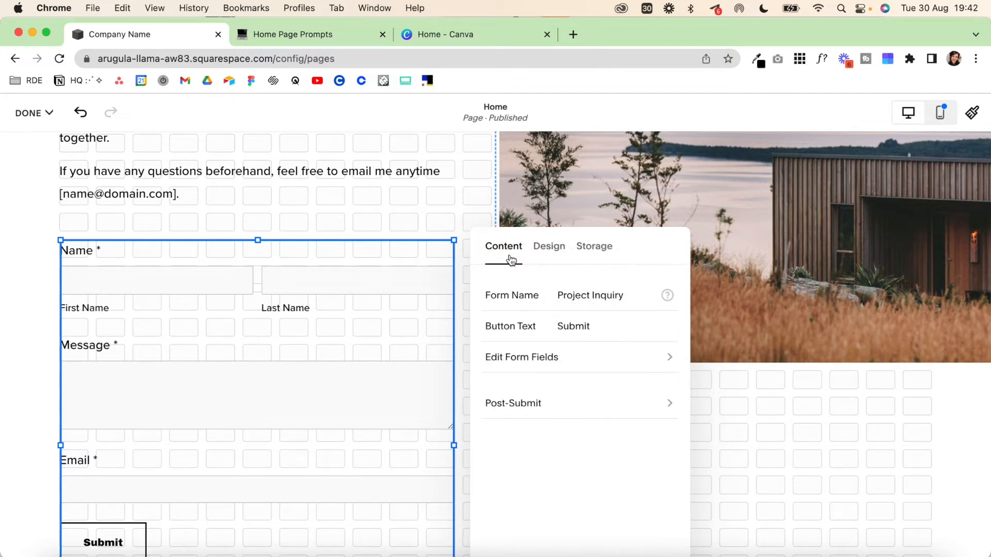
- Turn on Lightbox for the form, set its open button text to "Make Project Inquiry", and check its storage options
click(550, 261)
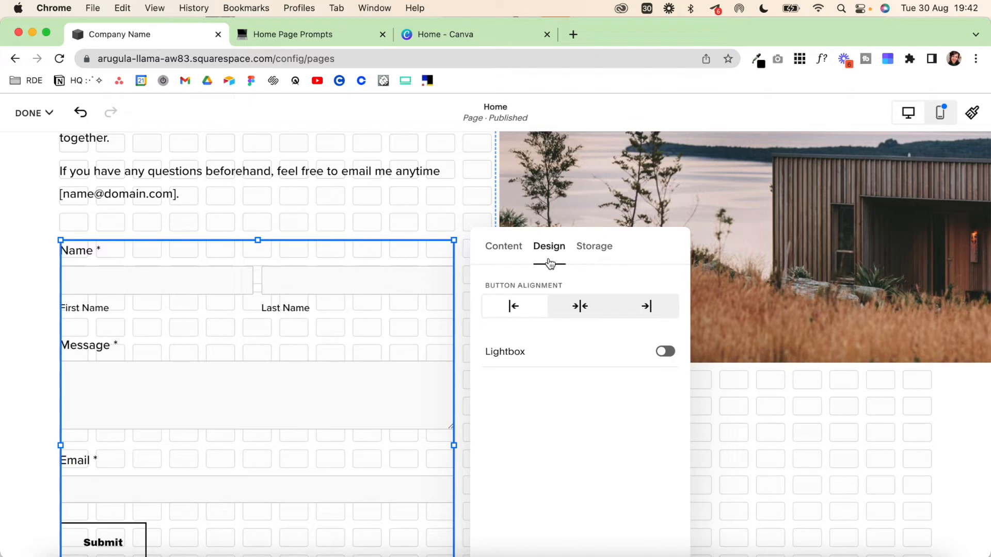
click(668, 356)
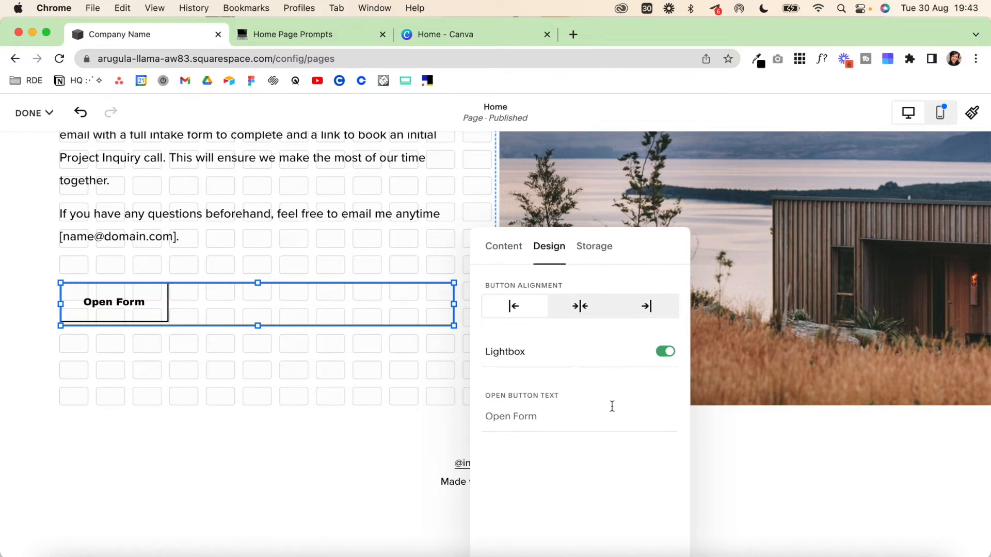
click(495, 417)
text(Make Project Inquiry)
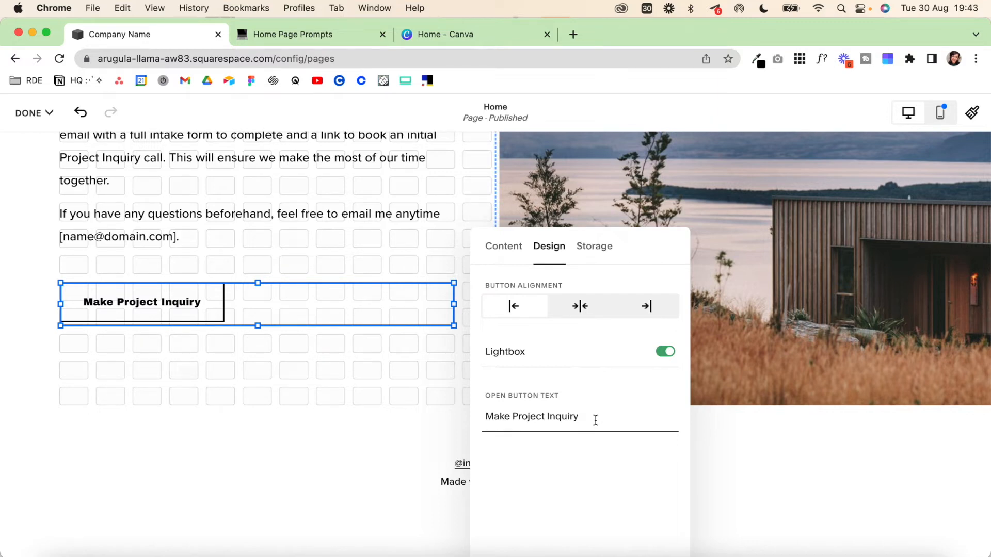
click(597, 254)
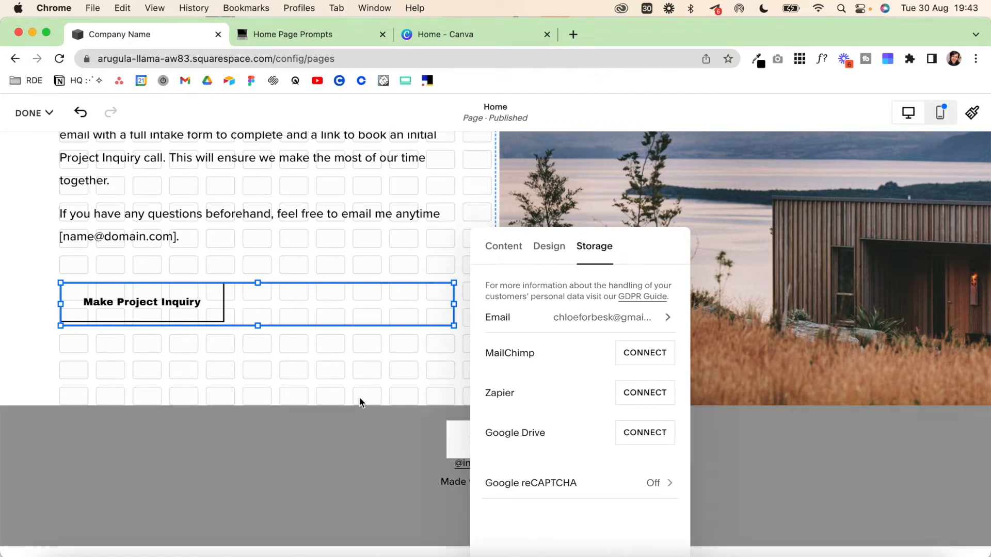
click(354, 370)
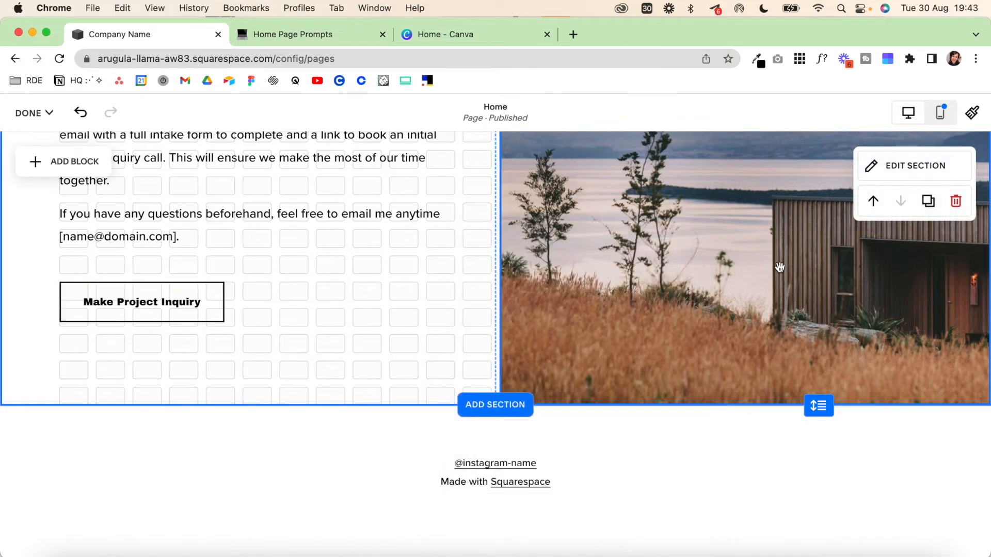
- Replace the landscape image beside the "Let's Work Together" text with the portrait photo 1.jpg
scroll(779, 267, up, 3)
scroll(779, 267, up, 3)
click(531, 237)
click(513, 174)
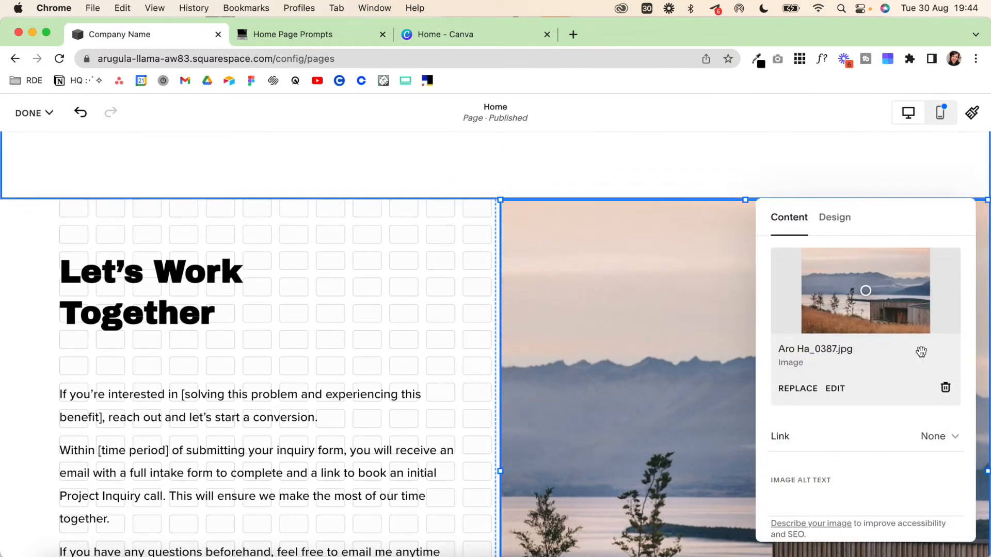
click(944, 390)
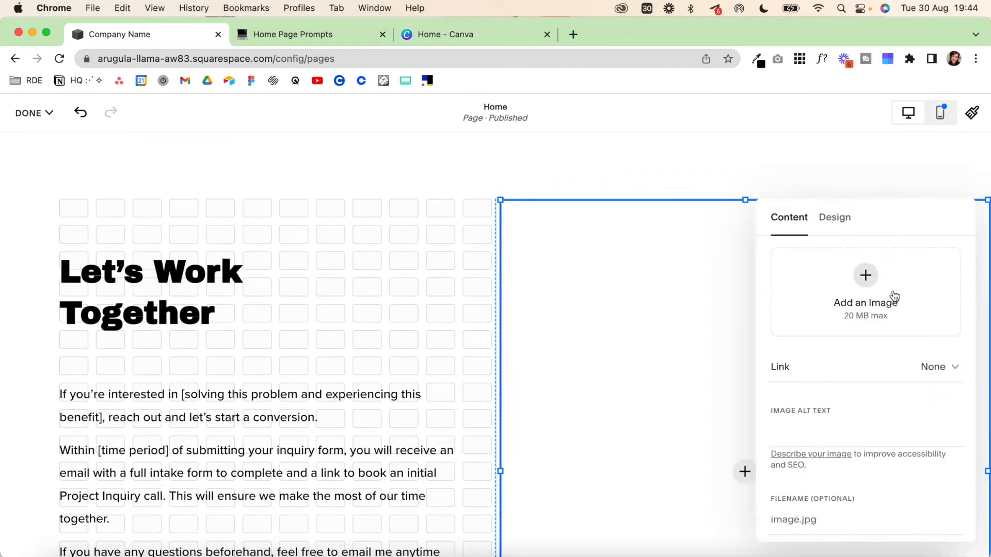
click(865, 276)
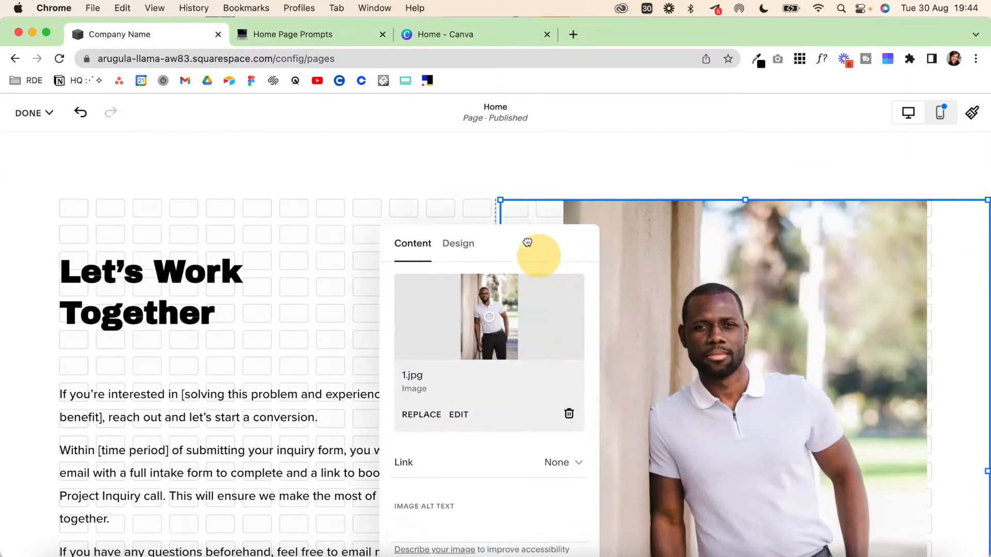
- Set the portrait image's display to Fill and save the page changes
drag(527, 242, 423, 218)
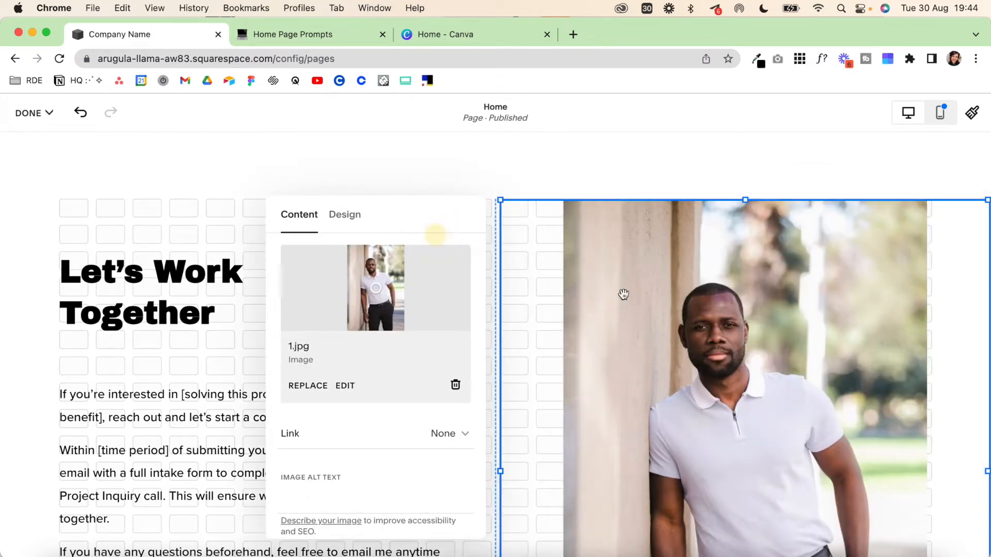
click(335, 215)
click(309, 262)
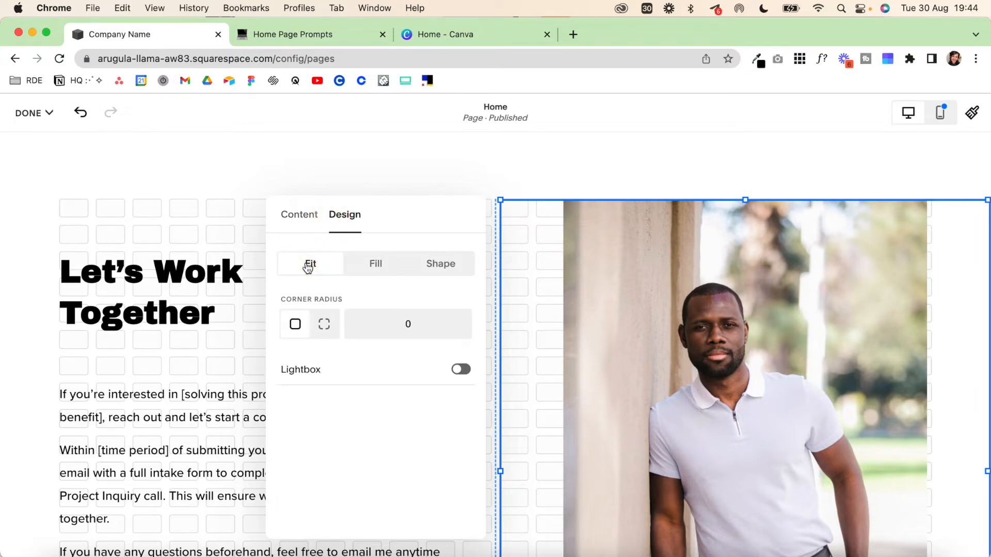
click(370, 270)
scroll(586, 374, down, 1)
click(436, 177)
scroll(719, 268, down, 2)
scroll(719, 268, down, 3)
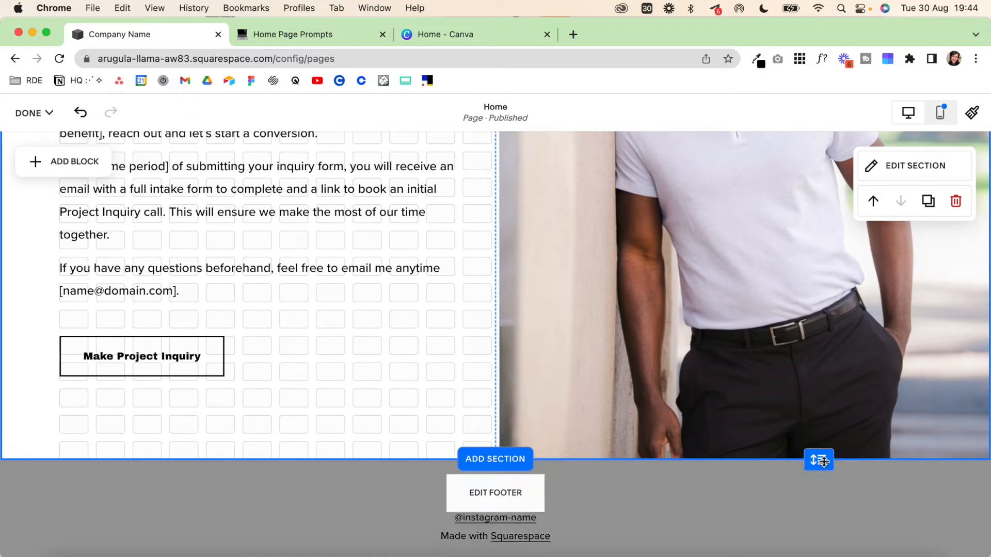
mouse_move(35, 114)
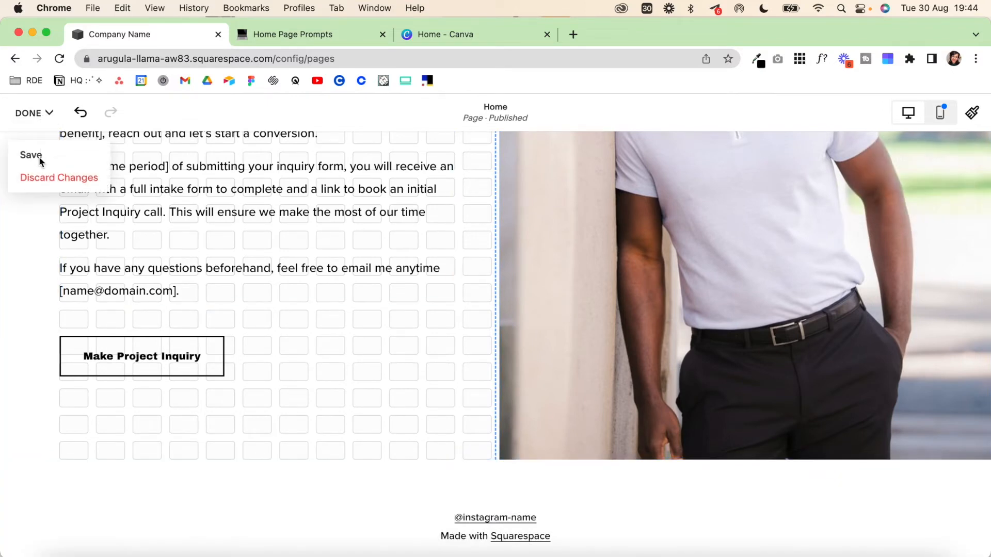
click(35, 160)
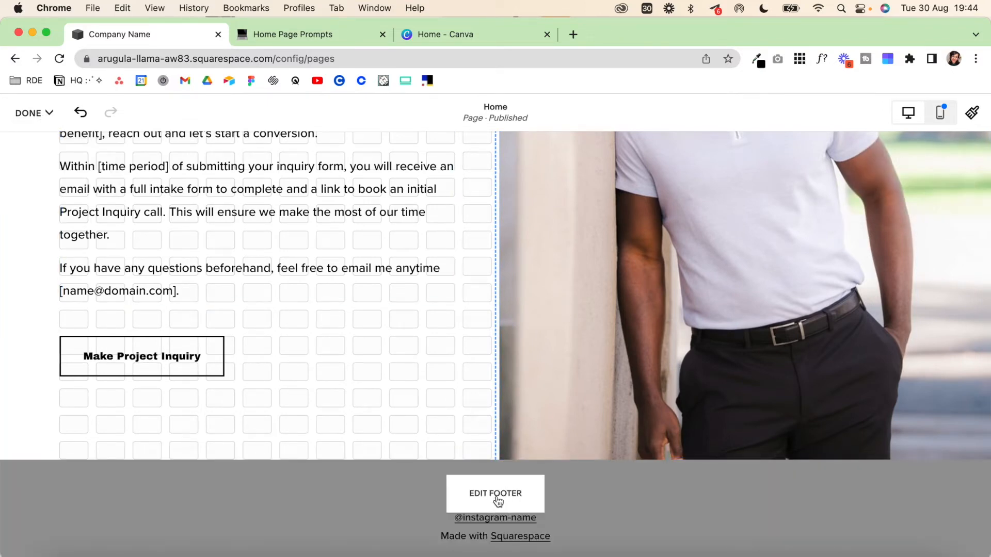
- Open the site footer for editing and delete its existing Instagram and Squarespace credit text
click(495, 504)
click(592, 475)
click(345, 434)
click(570, 367)
- Add a footer text block reading "Company Name" in Heading 3 style at the left end of the grid
click(74, 437)
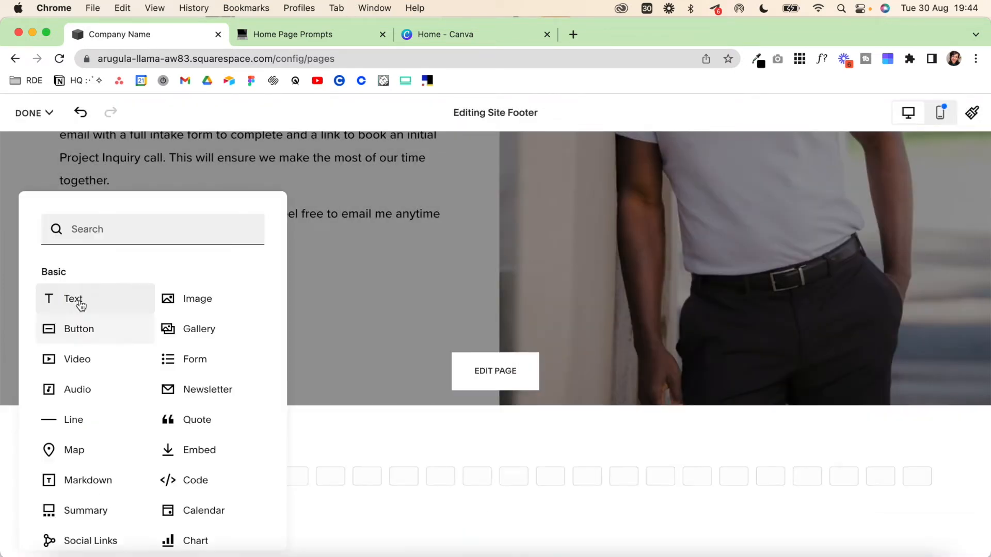
click(78, 299)
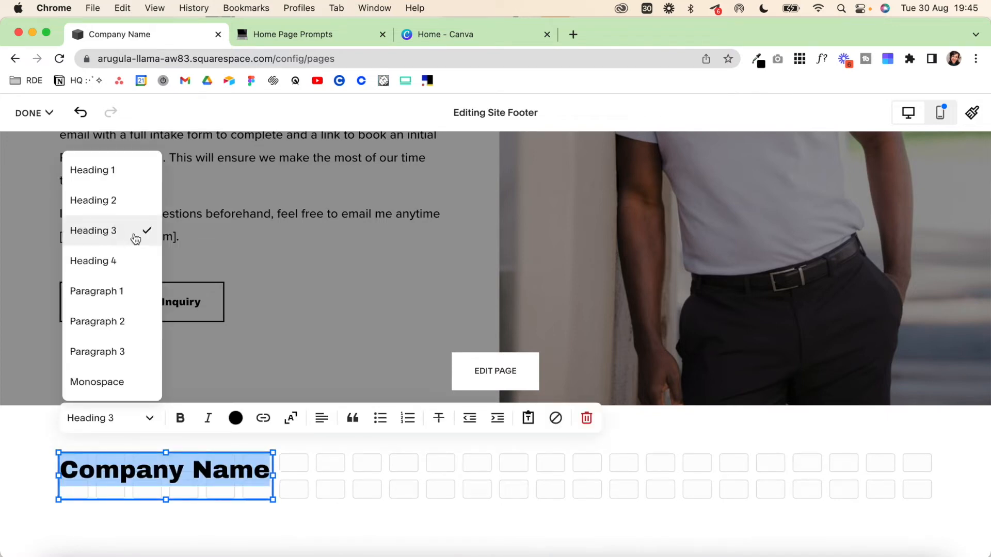
click(328, 484)
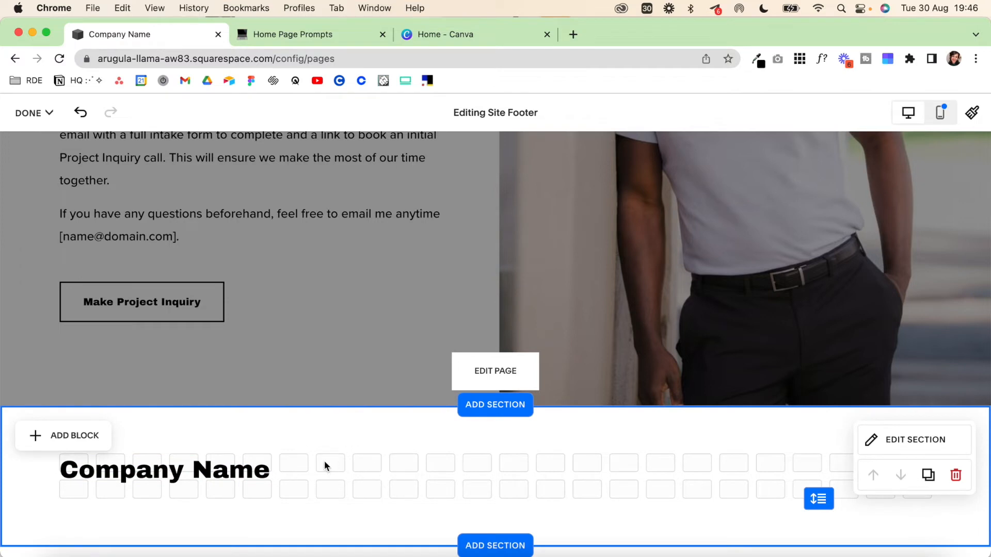
- Add a bold, right-aligned text block reading "Copyright © 2022 Company Name" at the right end of the footer
click(81, 436)
click(83, 301)
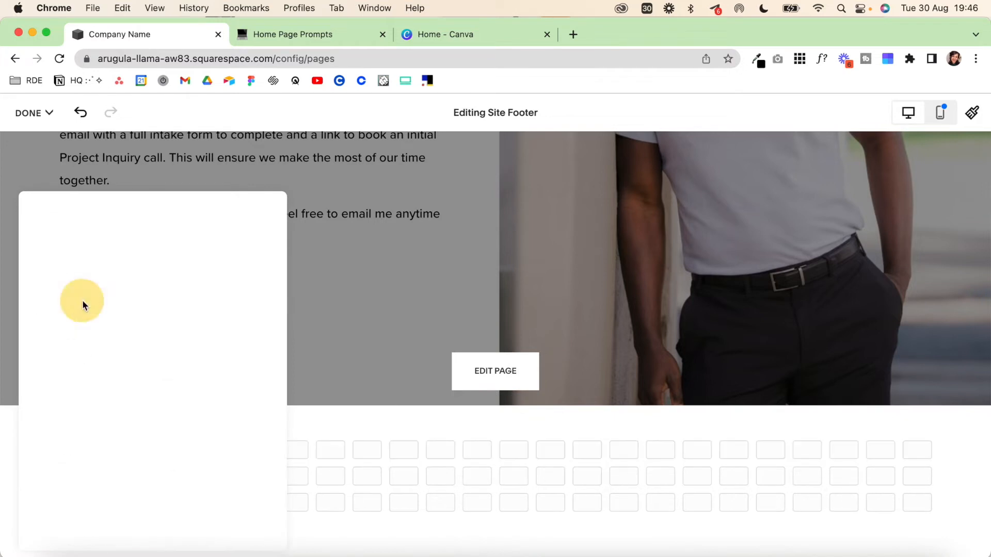
drag(135, 491, 784, 462)
click(784, 463)
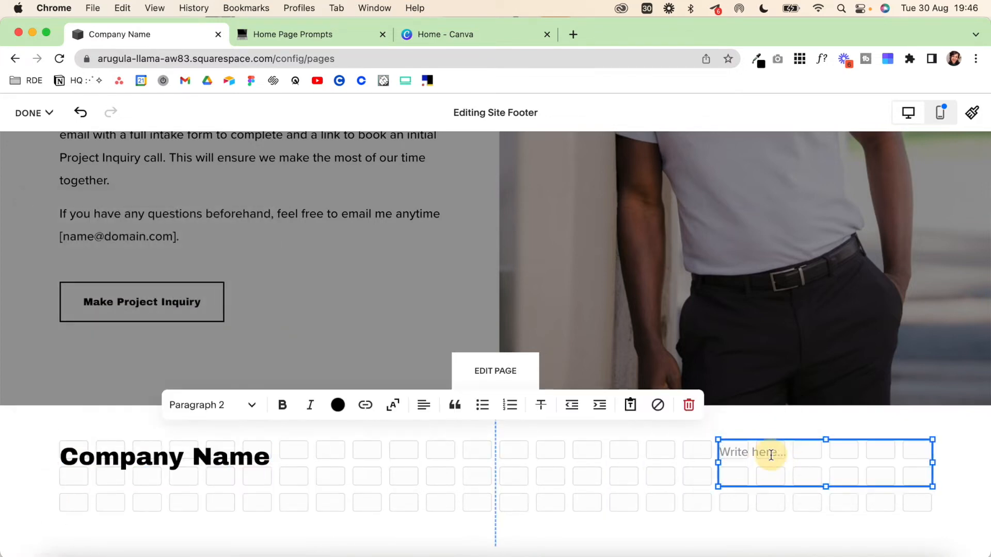
text(Copyright © 2022 Company Name)
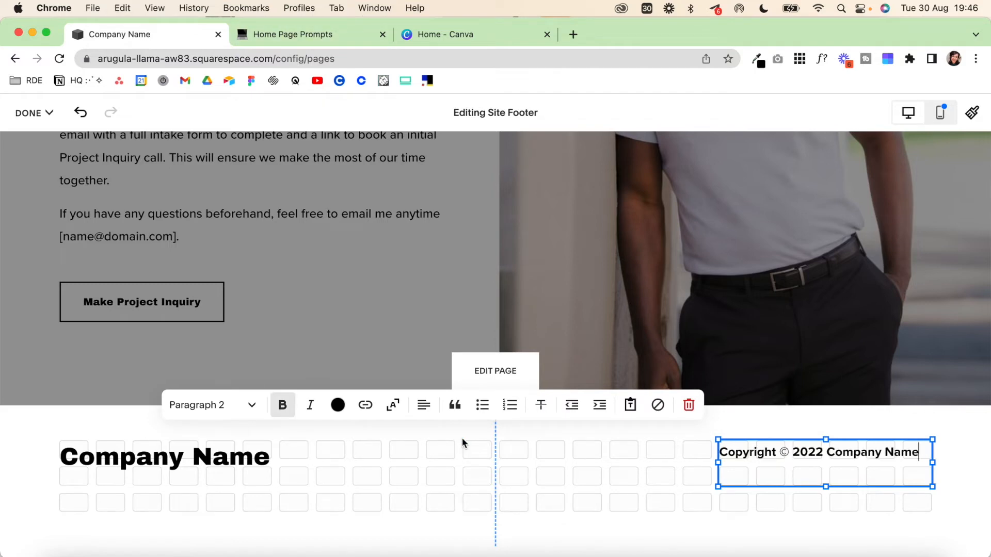
click(422, 405)
click(448, 440)
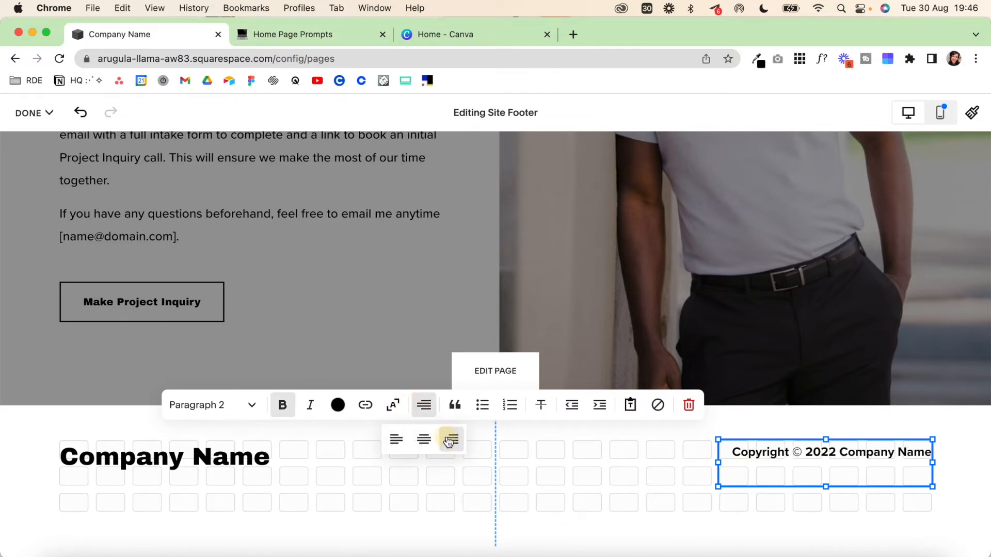
click(600, 486)
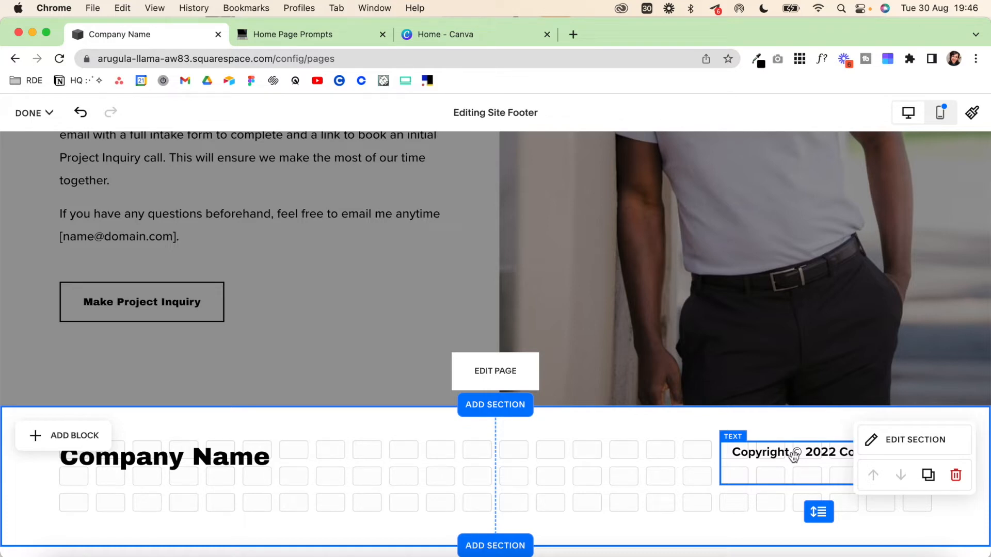
- Shrink the footer grid to two rows and vertically centre the copyright text within its block
drag(814, 516, 811, 487)
click(749, 467)
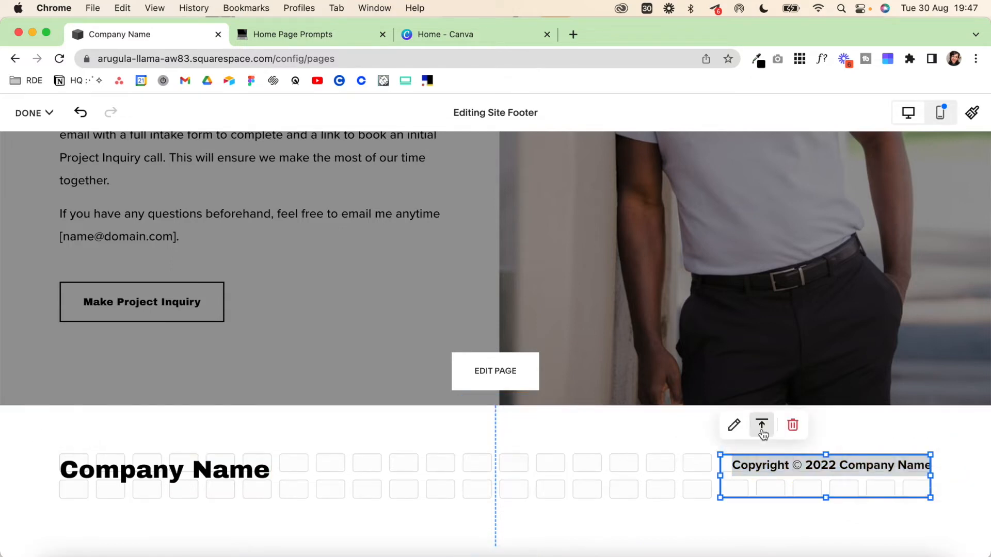
click(762, 434)
click(761, 457)
- Apply the black color theme with white text to the footer and return to editing the page
click(885, 442)
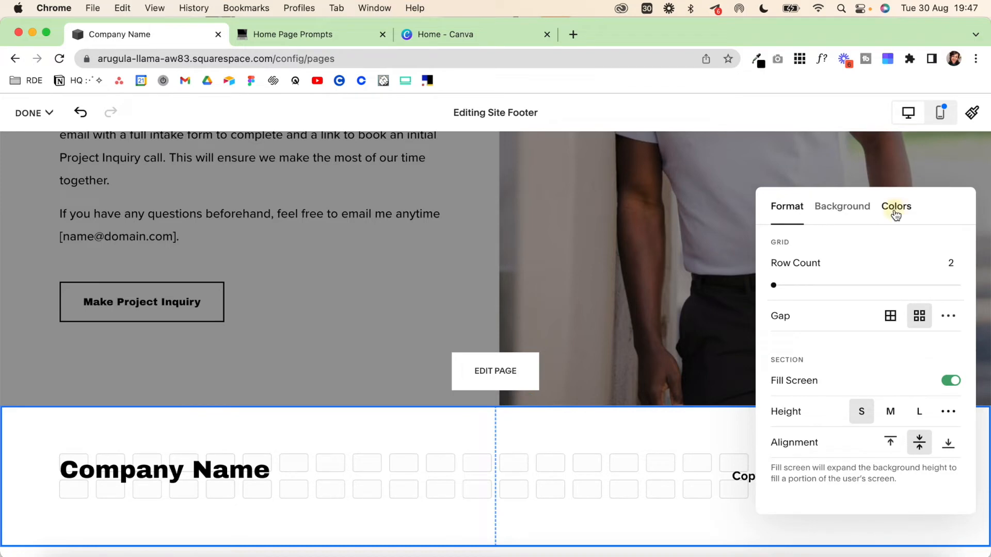
click(895, 211)
scroll(873, 338, down, 3)
click(851, 416)
click(664, 382)
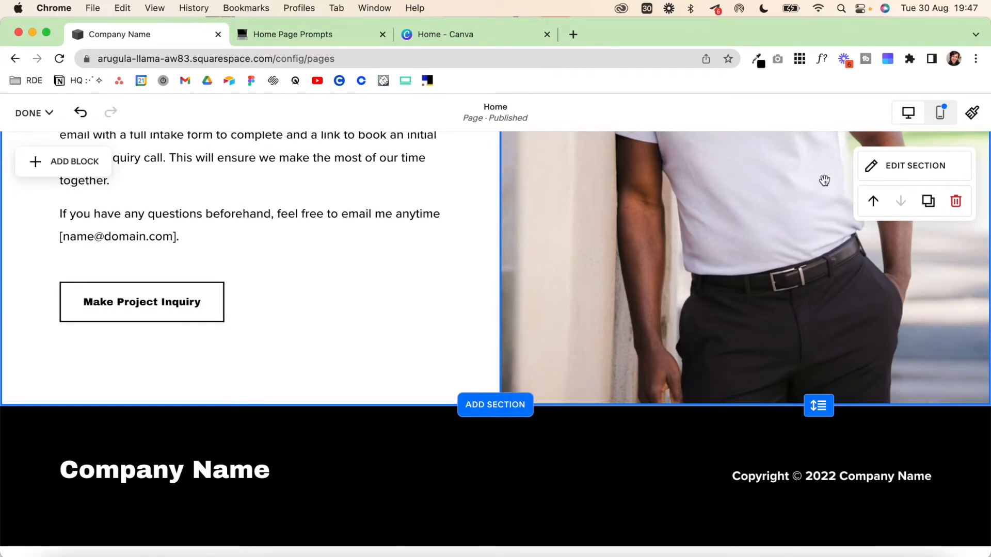
- Switch to the mobile layout and move the first section's image up to the top of the section
click(940, 115)
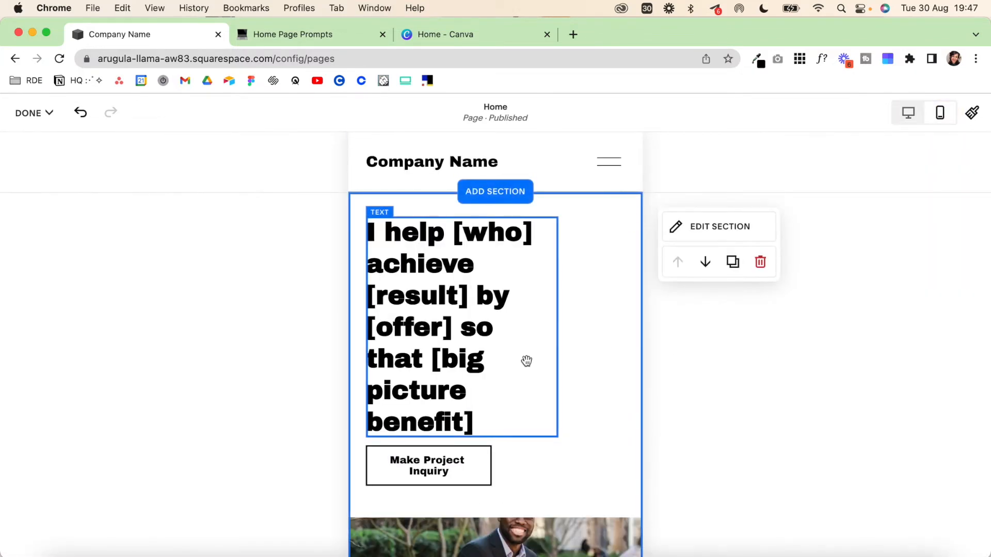
scroll(527, 361, down, 12)
scroll(526, 360, up, 12)
scroll(526, 361, down, 5)
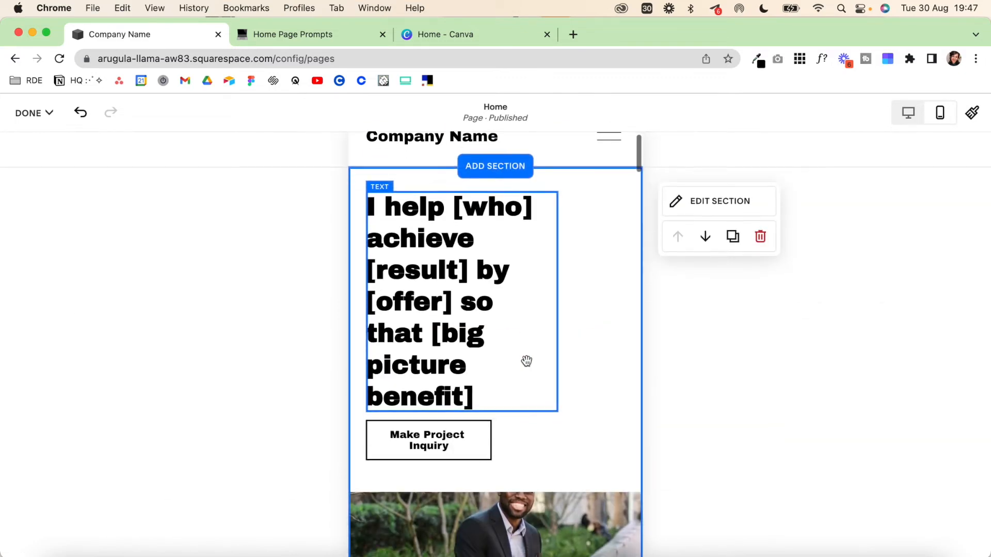
click(527, 390)
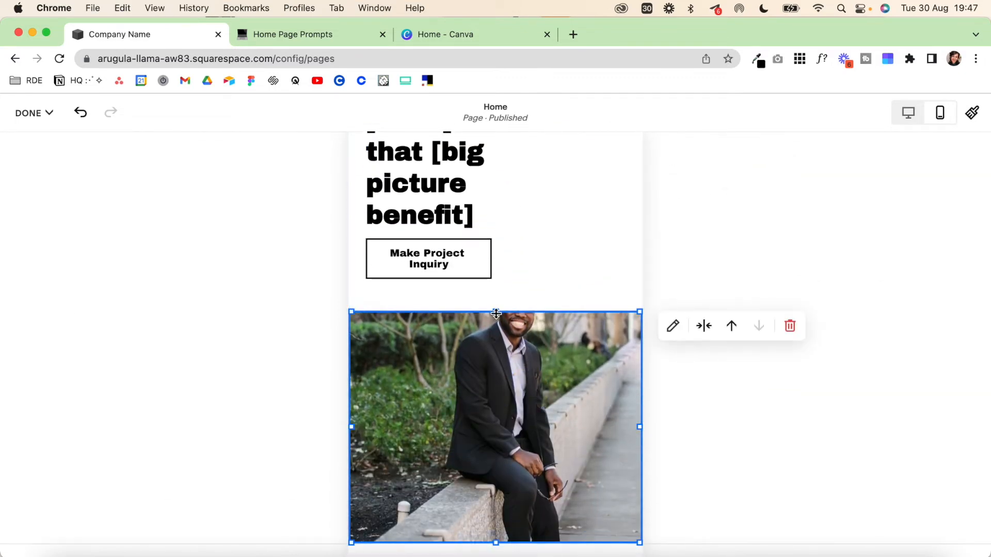
drag(496, 312, 526, 172)
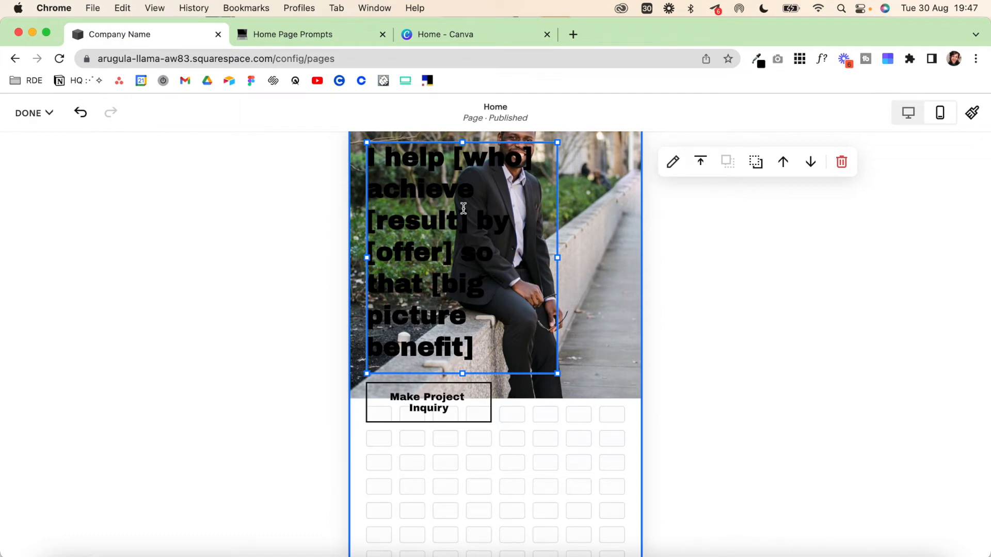
- Place the mobile heading and "Make Project Inquiry" button below the image, widen both to full grid width and trim the section's empty rows
drag(462, 373, 449, 475)
scroll(567, 406, down, 3)
drag(566, 406, 625, 406)
drag(495, 523, 495, 453)
drag(438, 255, 440, 425)
drag(489, 433, 603, 378)
scroll(608, 421, down, 2)
click(596, 408)
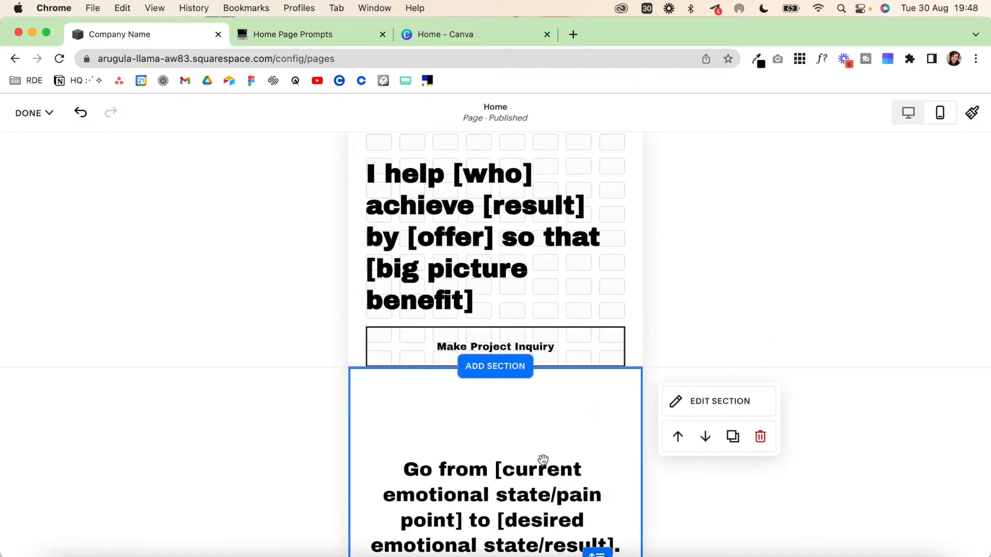
- Examine the mobile layout of the following sections down to the testimonials
scroll(542, 458, down, 8)
scroll(543, 459, down, 15)
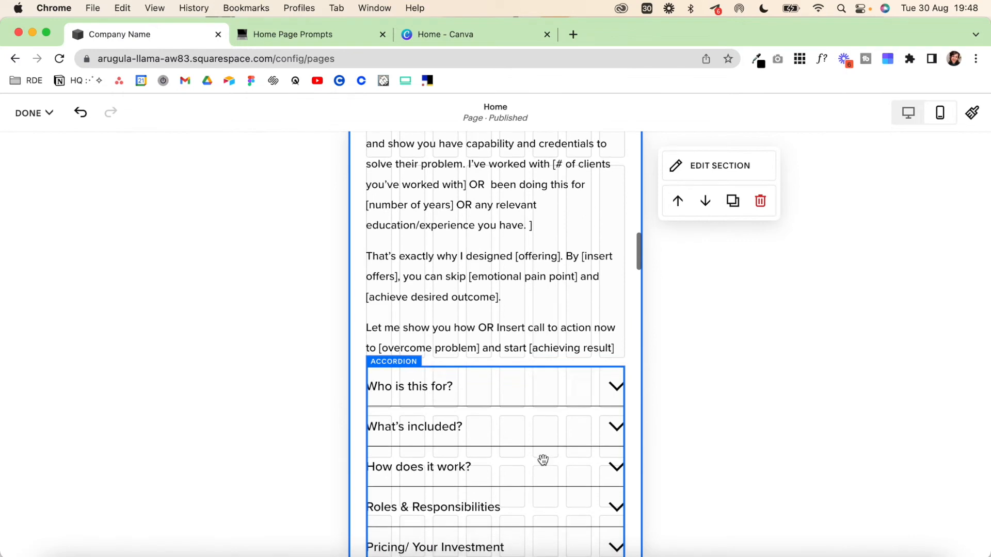
scroll(546, 471, down, 10)
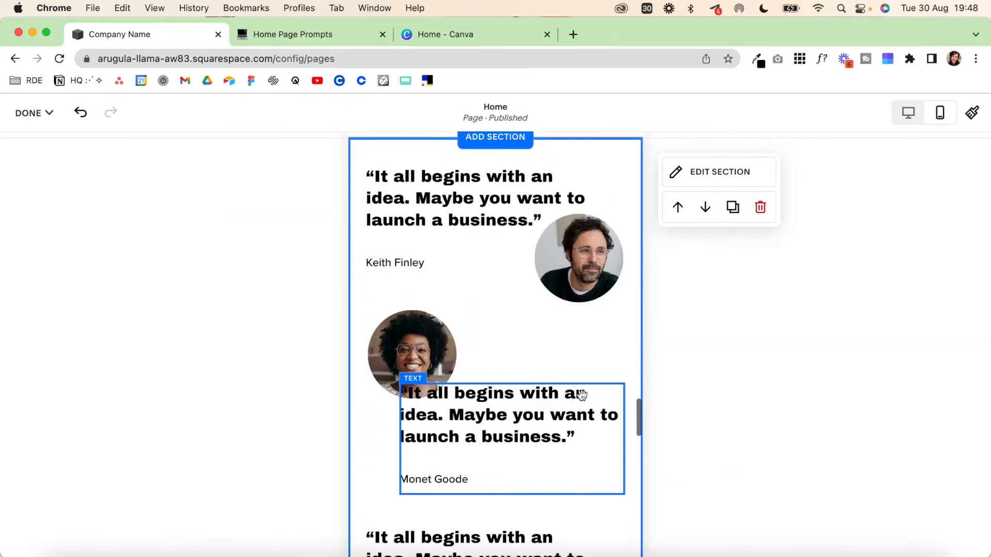
- Move the second testimonial's text block right and down so it clears the portrait in the mobile layout
scroll(519, 440, down, 5)
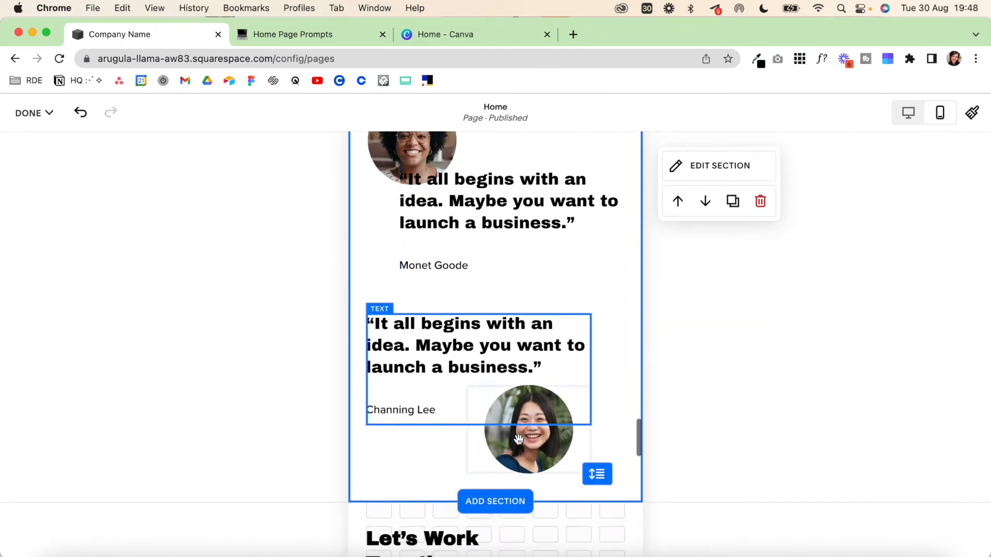
scroll(518, 439, up, 3)
drag(475, 296, 521, 268)
click(521, 269)
scroll(514, 272, up, 3)
scroll(513, 271, up, 1)
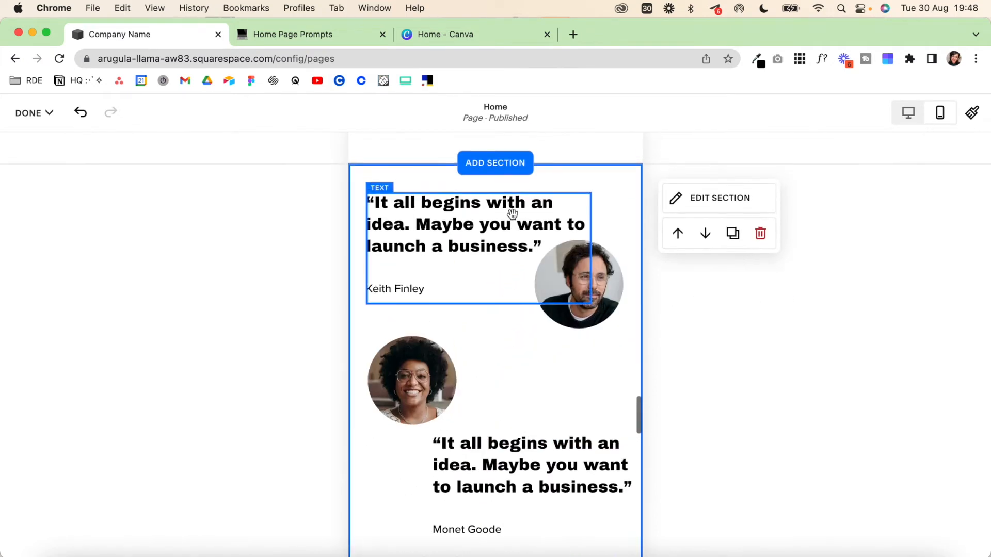
scroll(514, 413, down, 2)
scroll(514, 413, up, 1)
click(515, 413)
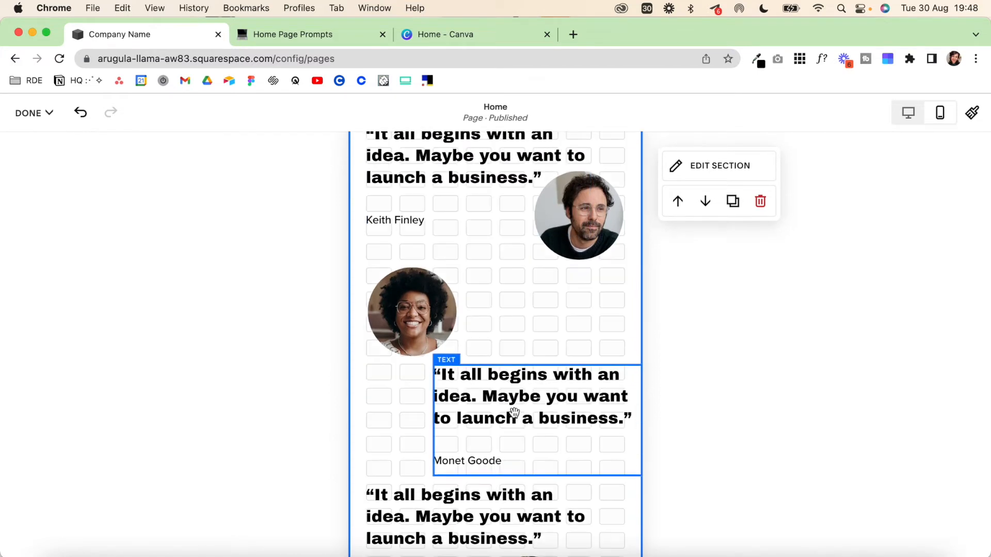
- Extend the mobile testimonials section and move the second and third testimonials down to free space above them
scroll(454, 279, down, 5)
drag(596, 390, 595, 467)
scroll(594, 212, up, 3)
drag(462, 150, 513, 504)
drag(430, 221, 431, 321)
- Stack the first testimonial with its portrait centred at the top of the section and its quote directly below
scroll(439, 305, up, 3)
drag(485, 190, 497, 321)
drag(585, 264, 487, 211)
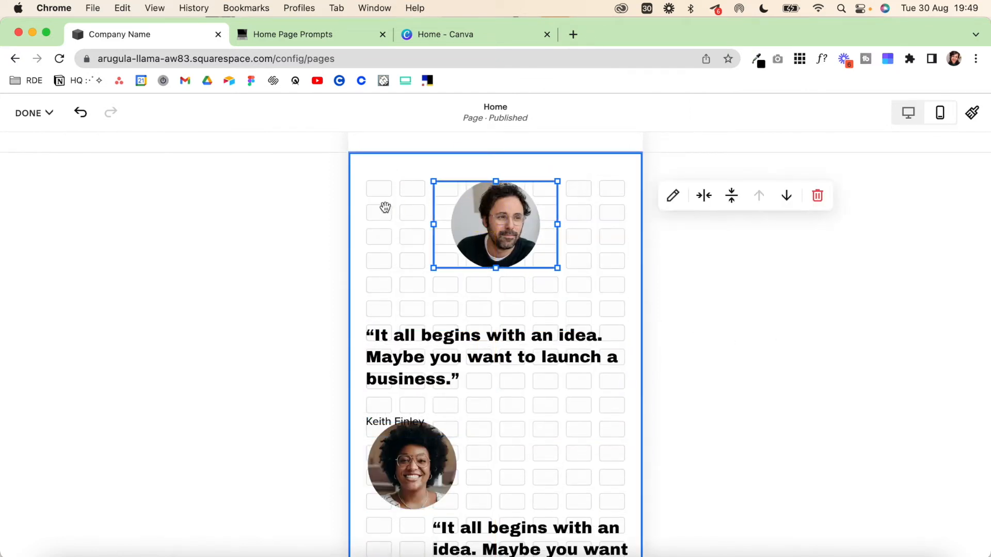
drag(510, 356, 511, 301)
- Move the second testimonial's portrait towards the centre above its quote and widen the quote to the full column width
scroll(511, 301, down, 3)
drag(412, 330, 490, 333)
click(445, 435)
drag(433, 446, 368, 445)
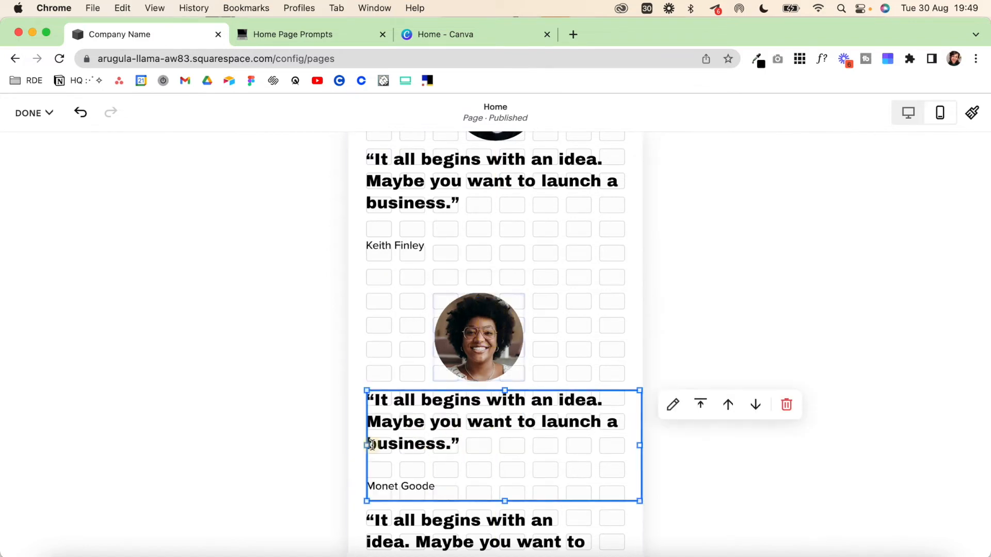
- Arrange the third testimonial with its quote under the centred portrait and trim the empty row at the section's end
scroll(370, 446, down, 4)
drag(427, 393, 431, 488)
drag(418, 438, 427, 482)
drag(427, 482, 429, 485)
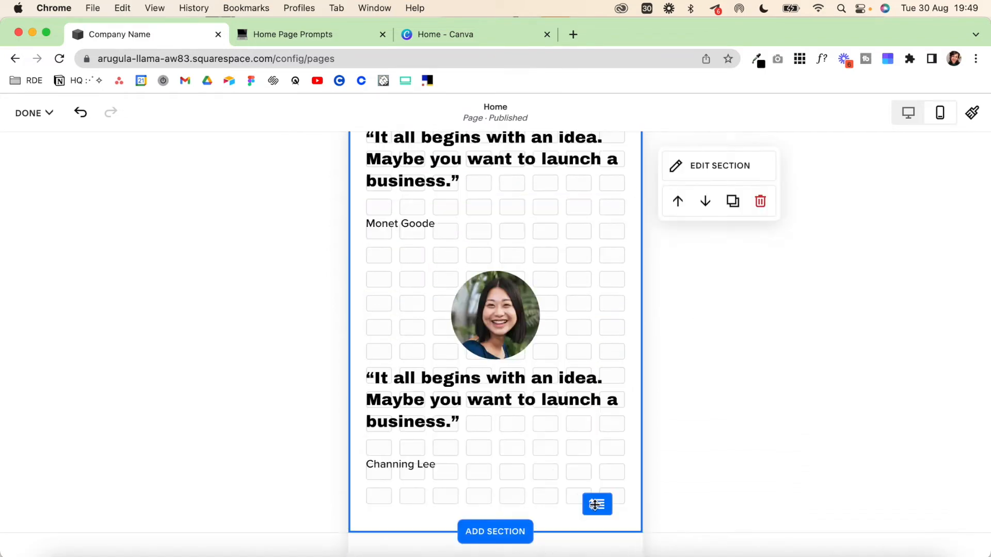
drag(595, 504, 594, 485)
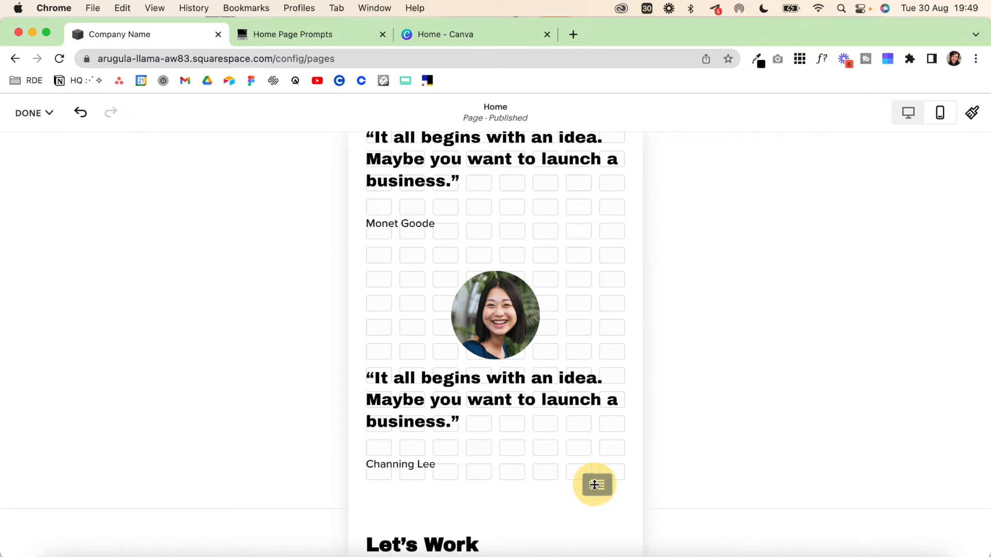
- Shrink the Make Project Inquiry form block to fit its button and place it above the photo, under the contact text
scroll(567, 386, up, 5)
scroll(568, 386, down, 8)
scroll(568, 388, down, 5)
scroll(566, 385, up, 1)
scroll(564, 386, down, 7)
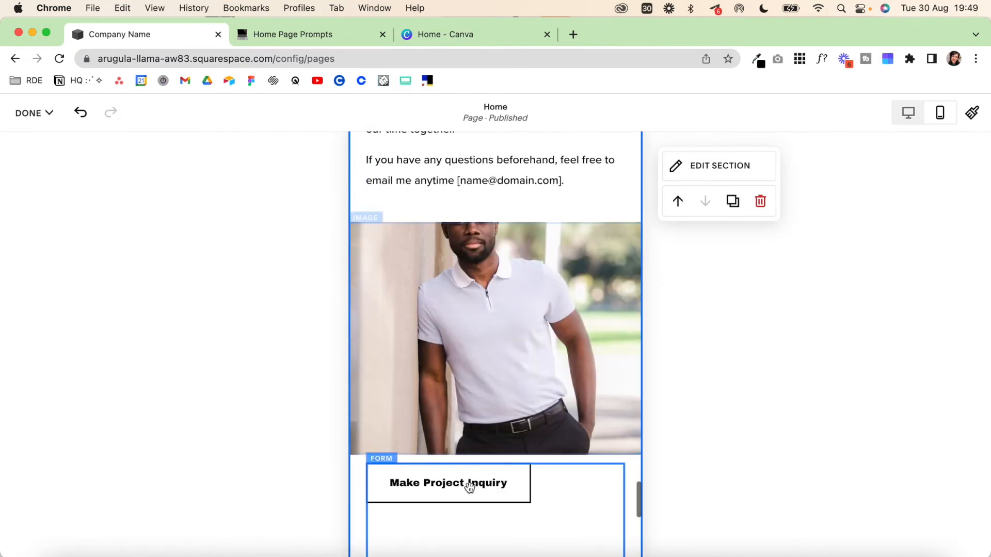
mouse_move(467, 483)
mouse_down()
mouse_move(466, 415)
mouse_move(466, 474)
mouse_up()
scroll(466, 474, down, 10)
scroll(467, 474, up, 3)
scroll(466, 474, up, 1)
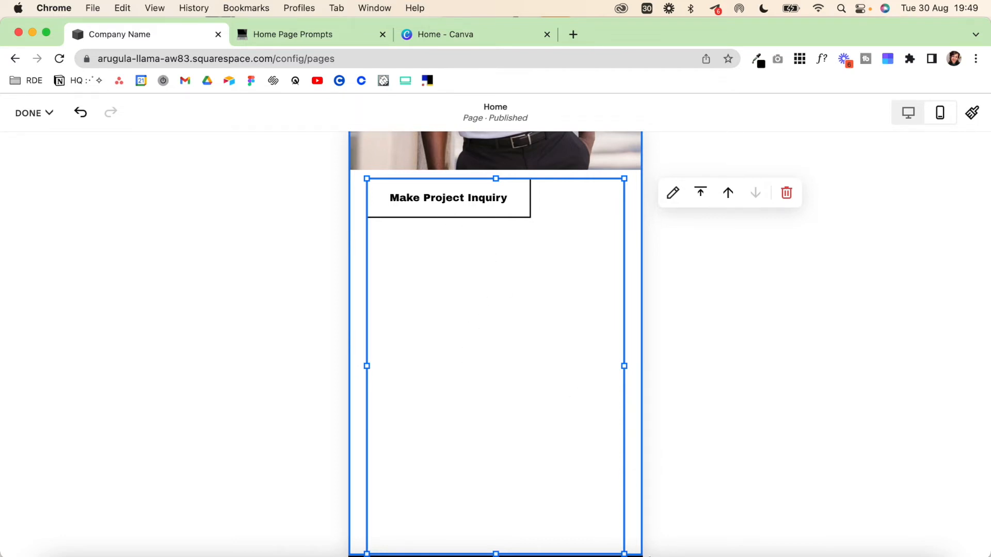
drag(624, 555, 543, 224)
drag(515, 245, 469, 205)
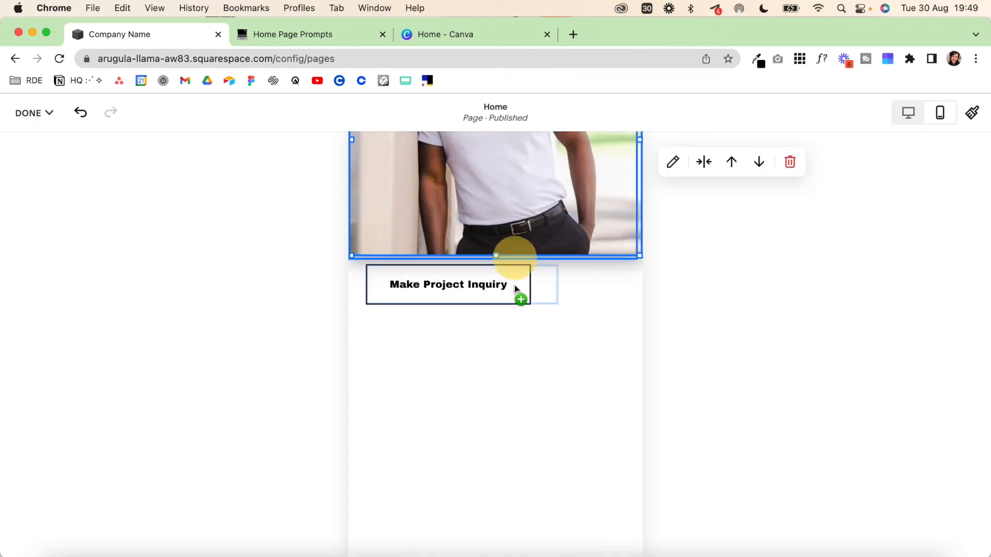
scroll(492, 351, up, 3)
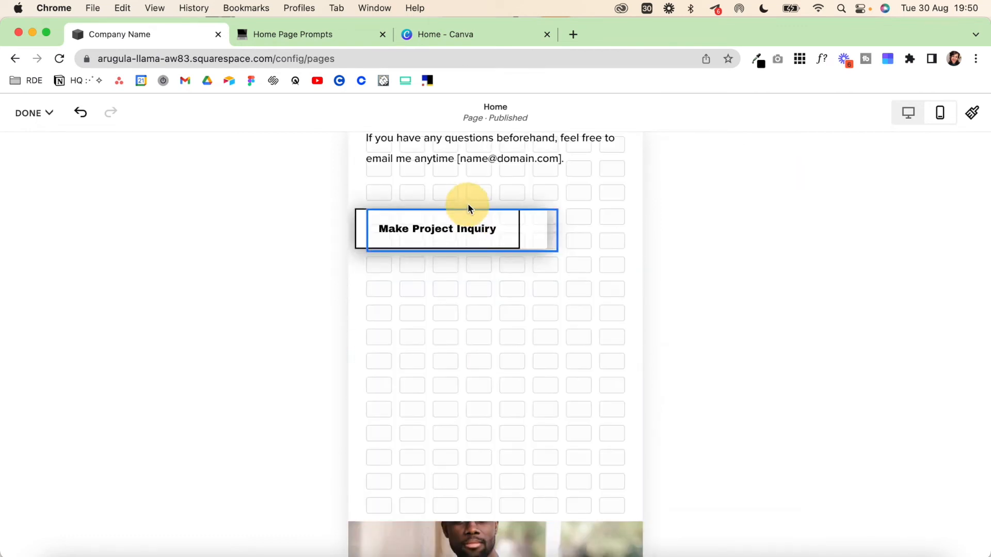
- Move the contact section's photo up beneath the inquiry button and remove the empty rows above the footer
scroll(496, 505, down, 1)
click(475, 504)
drag(492, 470, 499, 362)
scroll(522, 330, down, 5)
scroll(521, 320, down, 3)
click(580, 346)
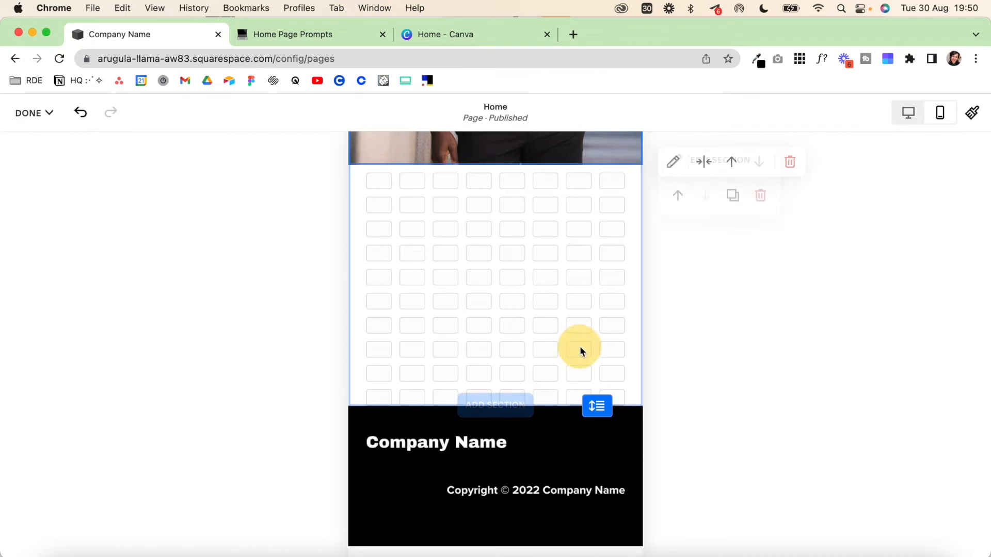
drag(602, 407, 606, 186)
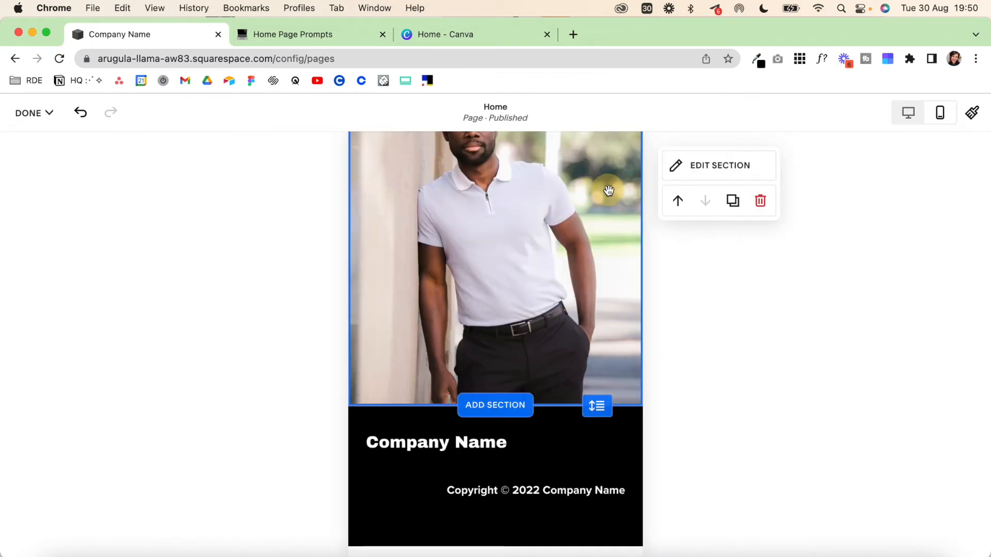
- Switch the home page back to the desktop layout and save the edits
scroll(583, 232, up, 10)
scroll(586, 236, up, 10)
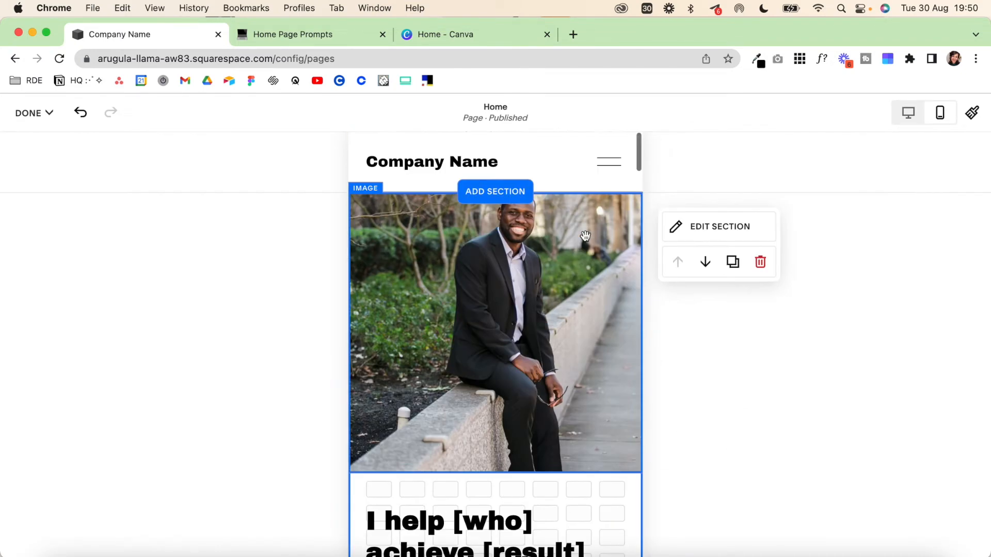
click(908, 118)
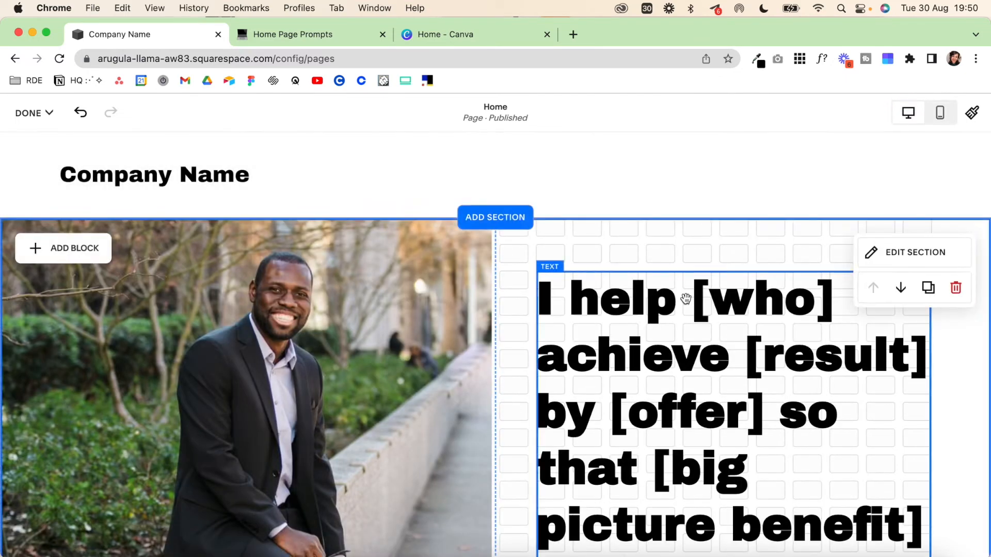
click(29, 112)
click(30, 154)
- Review the whole home page in the full-width preview from header to footer and return to the site manager
scroll(671, 360, down, 20)
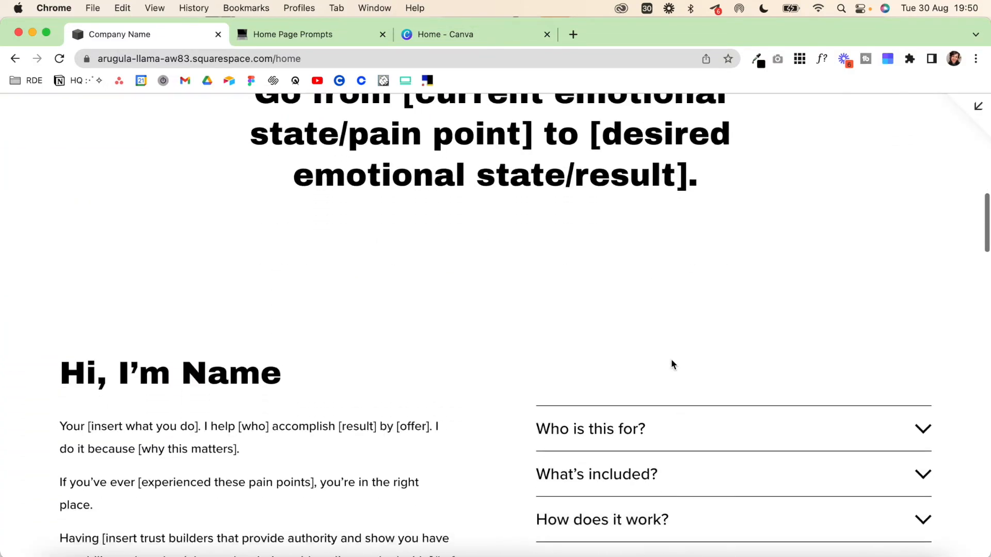
scroll(672, 364, down, 20)
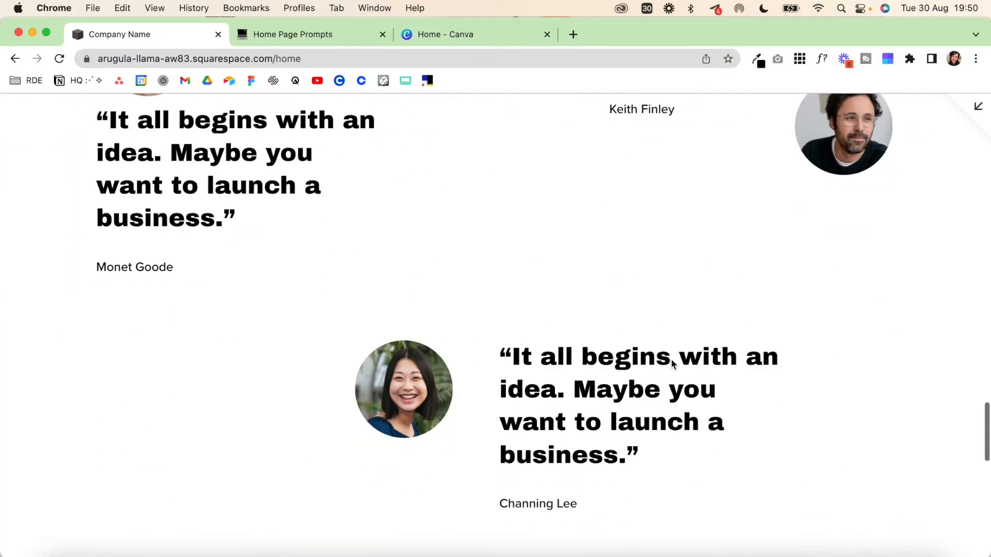
scroll(671, 363, down, 10)
scroll(670, 363, up, 20)
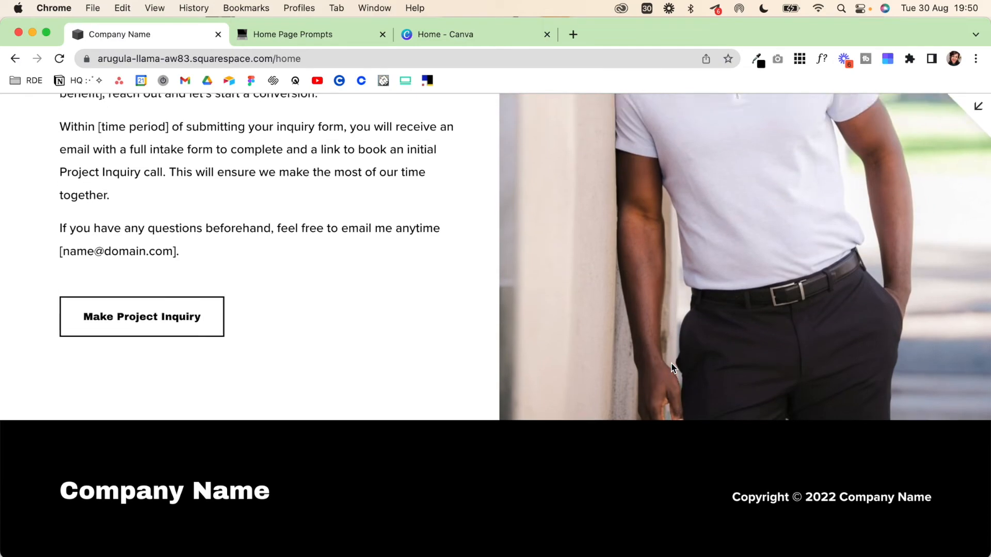
scroll(671, 363, up, 20)
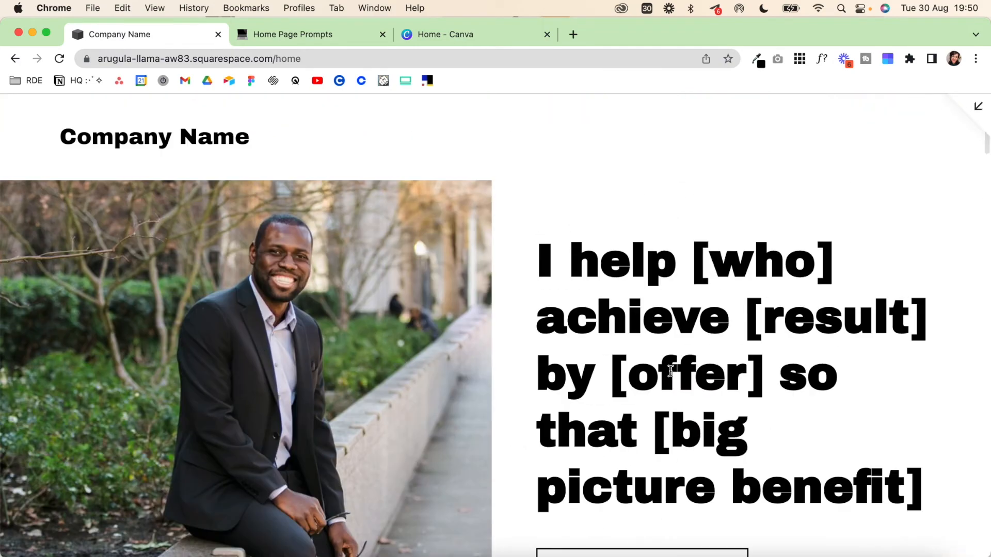
click(977, 107)
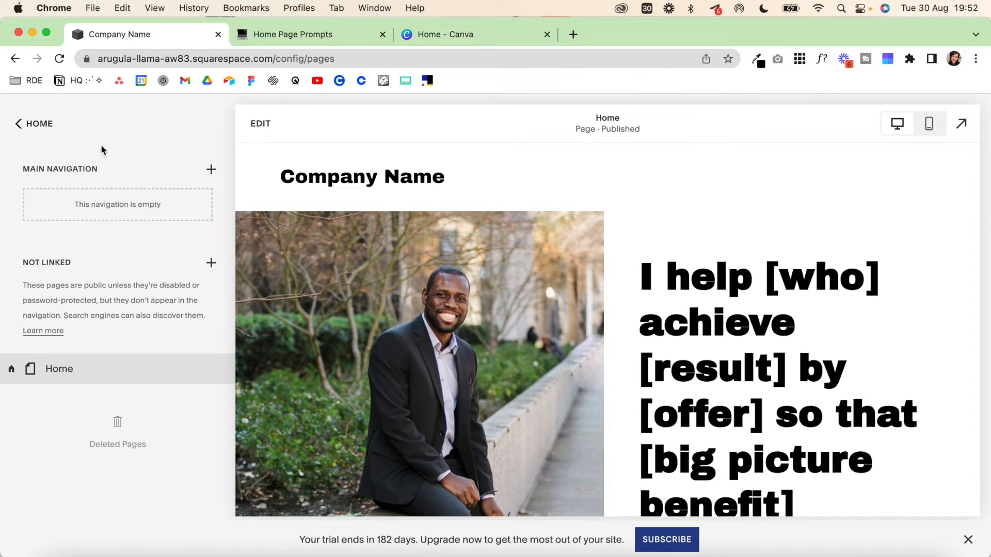
- Open the site-wide font settings in Site Styles
click(19, 123)
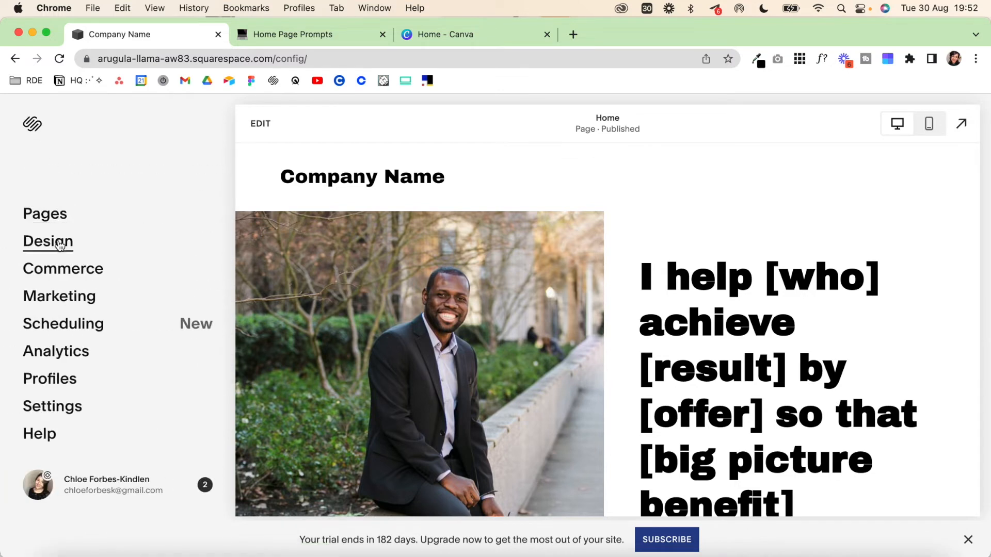
click(59, 245)
click(49, 220)
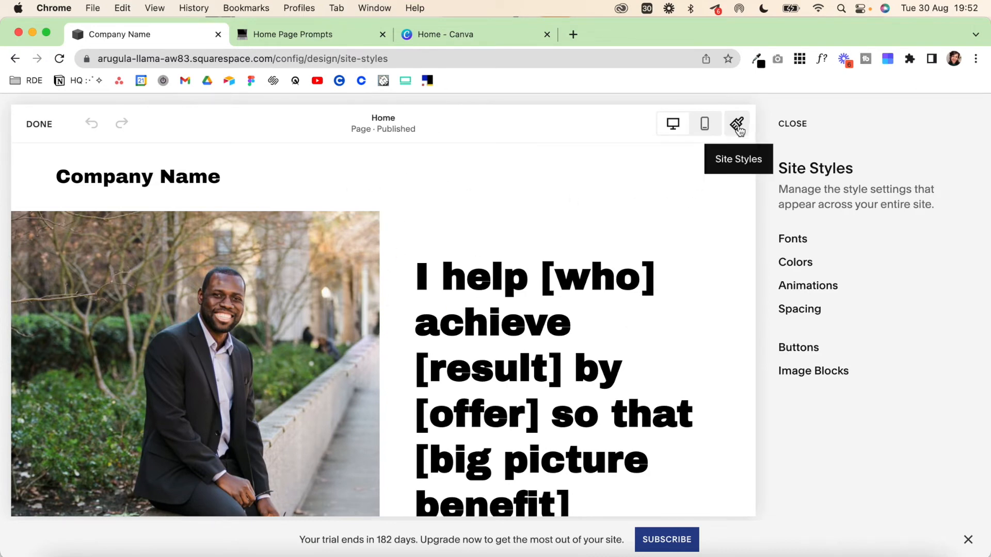
click(798, 242)
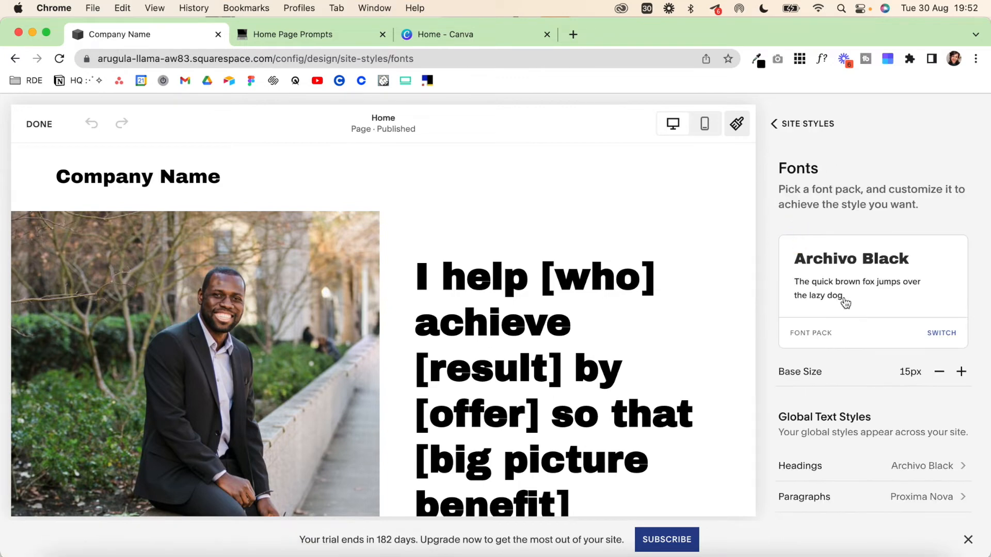
- Browse the serif and mixed font packs
click(934, 331)
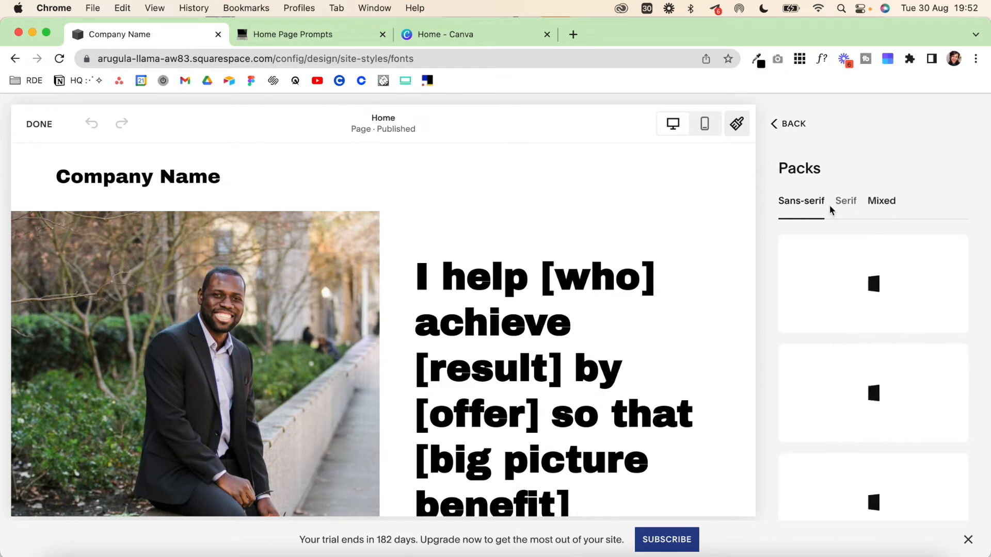
click(840, 206)
click(880, 205)
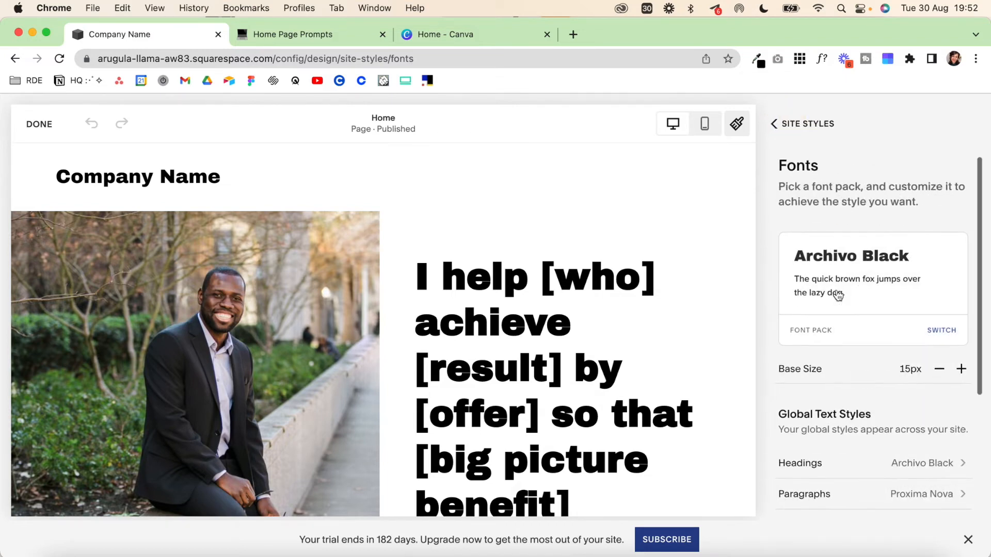
- Set the site's base font size to 16px
scroll(837, 295, down, 3)
scroll(836, 290, down, 1)
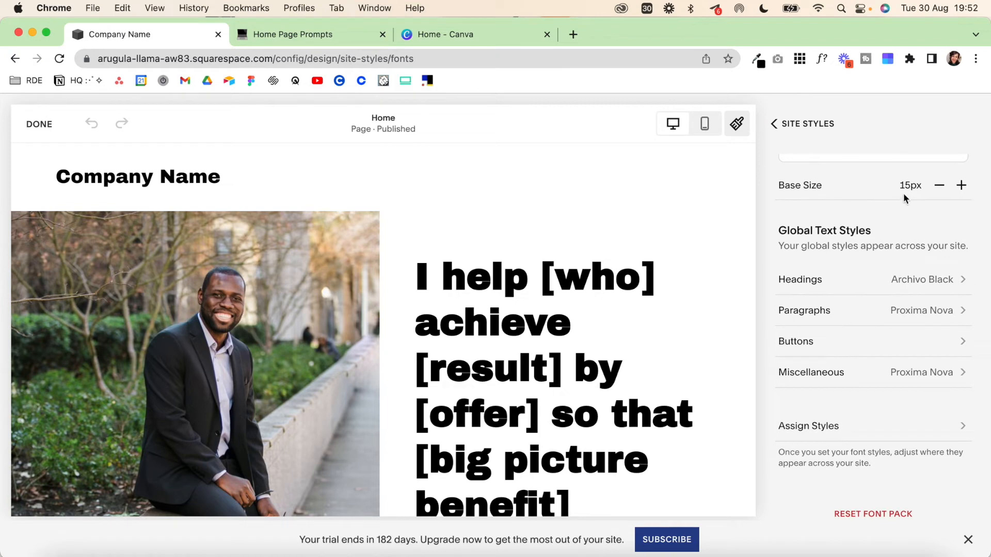
click(962, 185)
scroll(927, 241, down, 1)
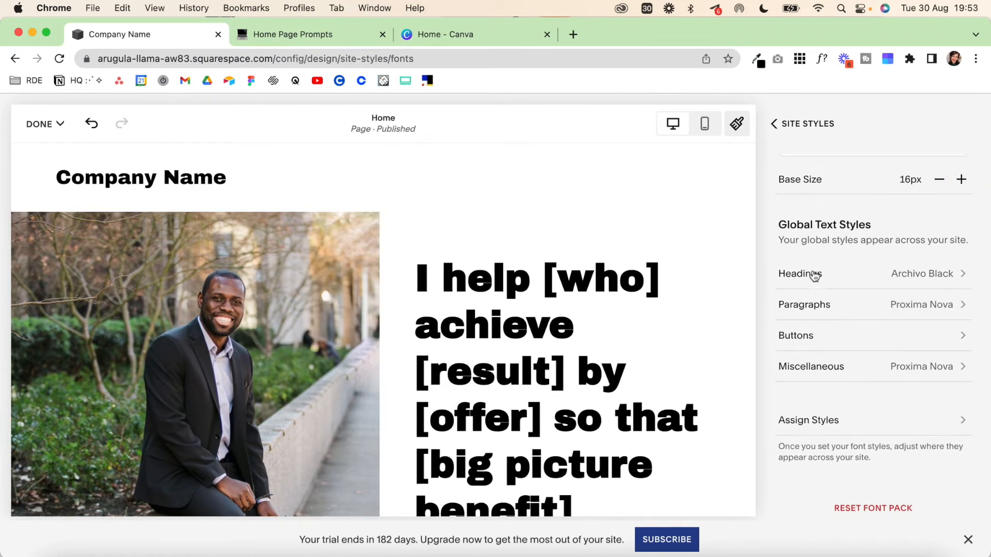
- Set the global heading font family to Libre Baskerville, check the other heading settings and return to the font overview
click(916, 278)
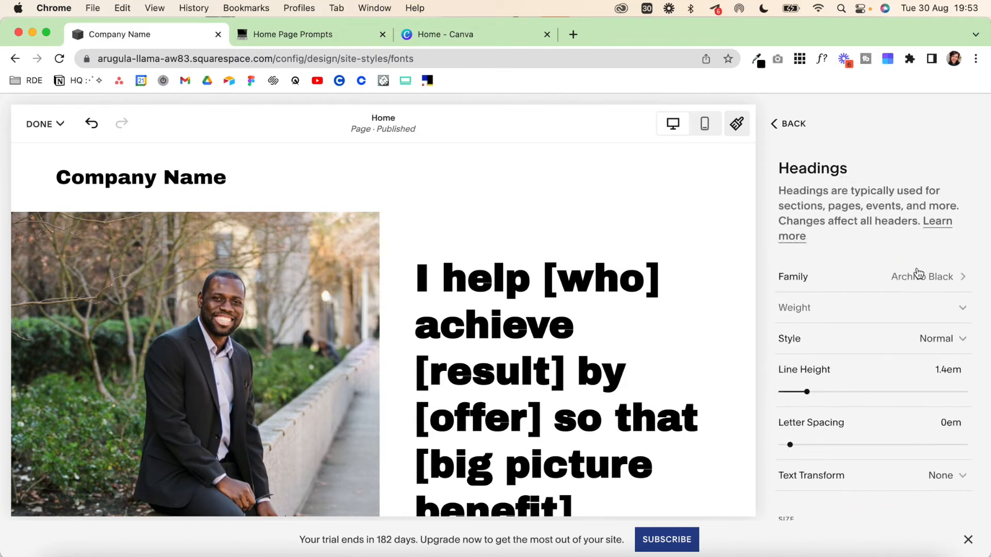
click(918, 279)
click(835, 311)
scroll(840, 385, down, 3)
scroll(841, 385, down, 3)
text(libre b)
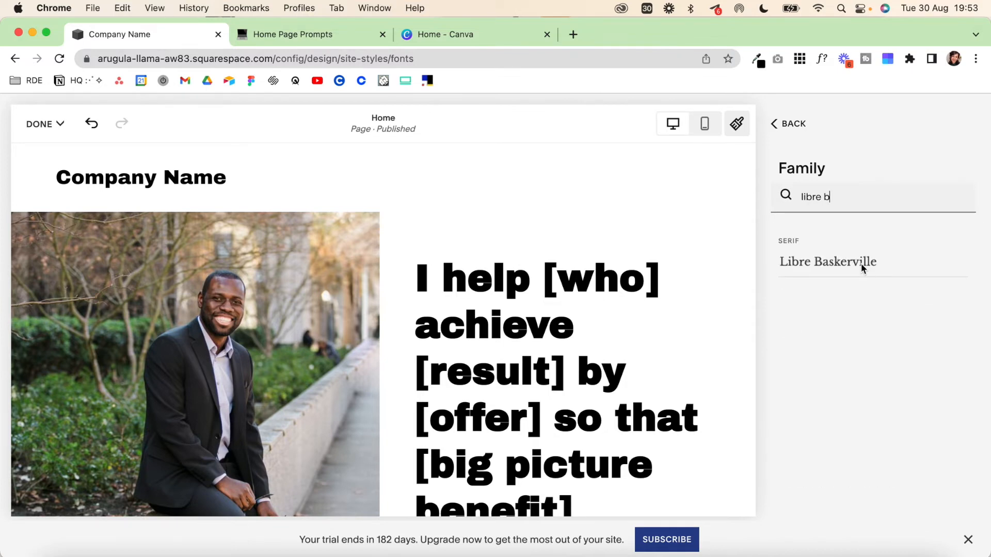
click(859, 261)
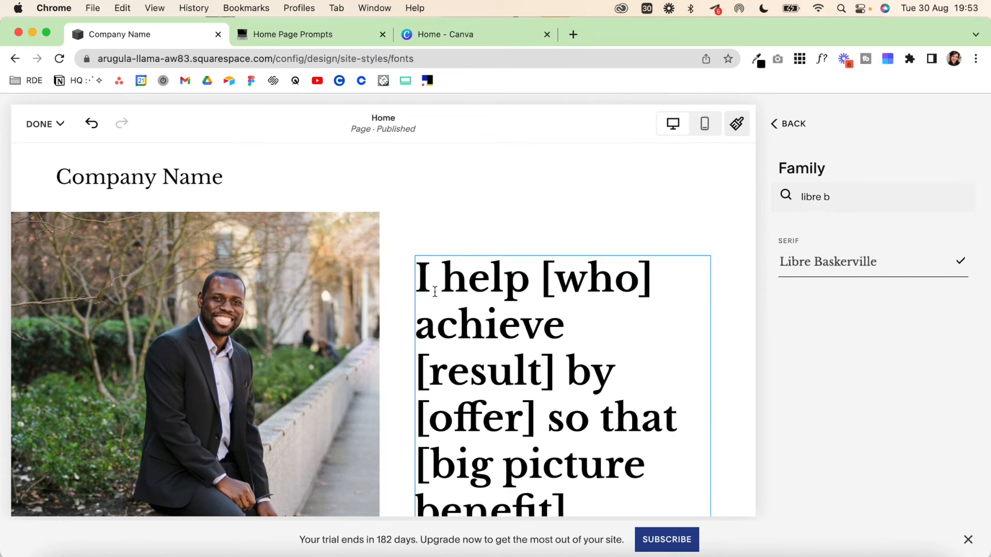
click(775, 124)
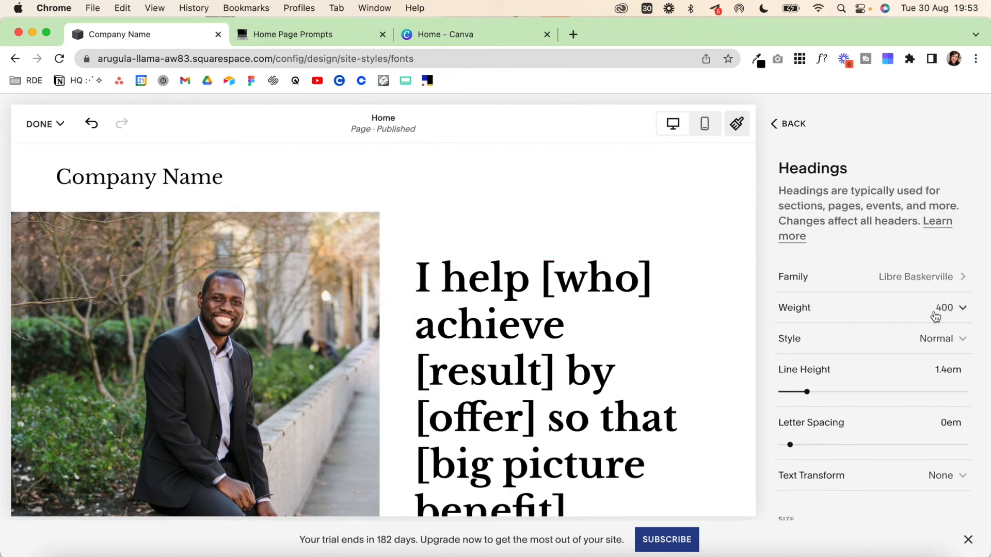
scroll(928, 350, down, 5)
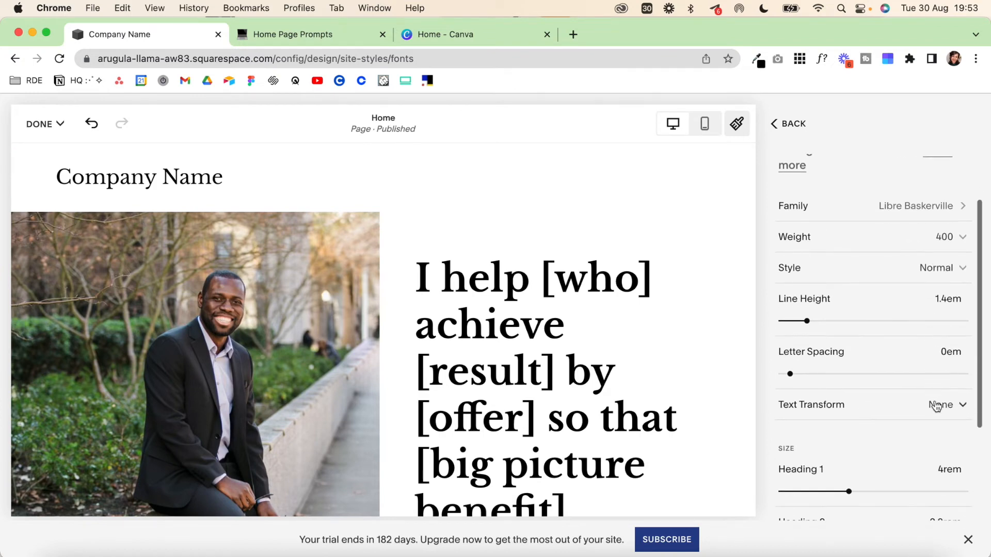
scroll(939, 414, down, 2)
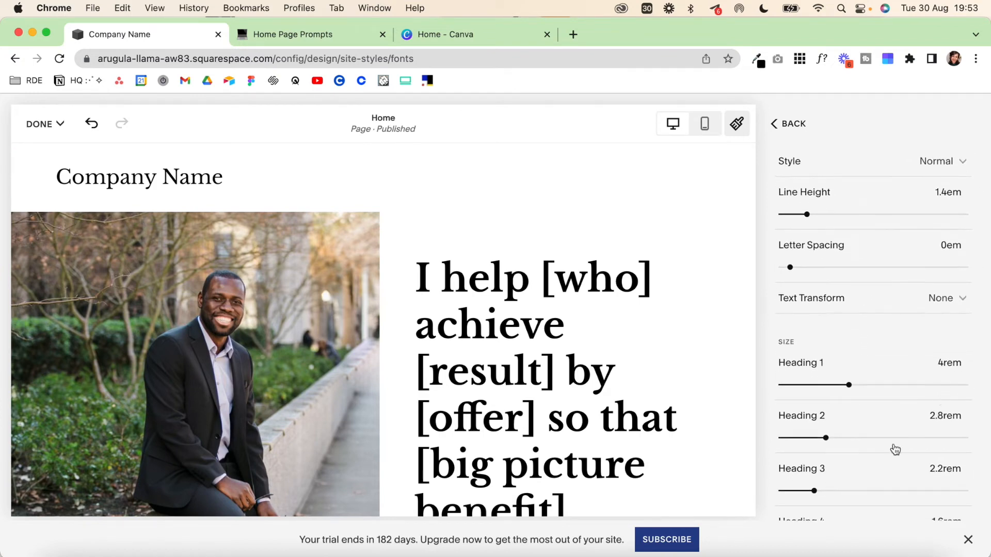
scroll(888, 464, down, 1)
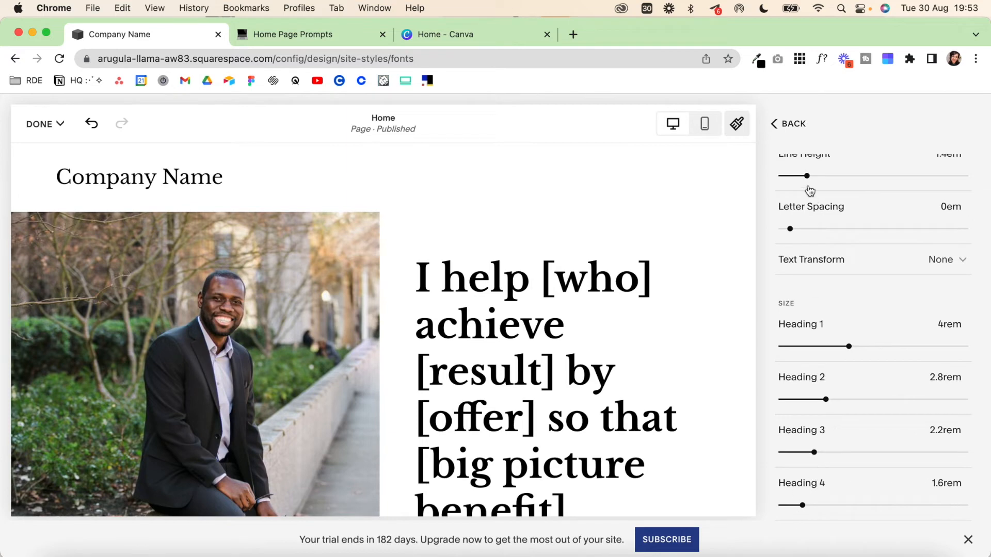
click(789, 134)
scroll(813, 309, down, 3)
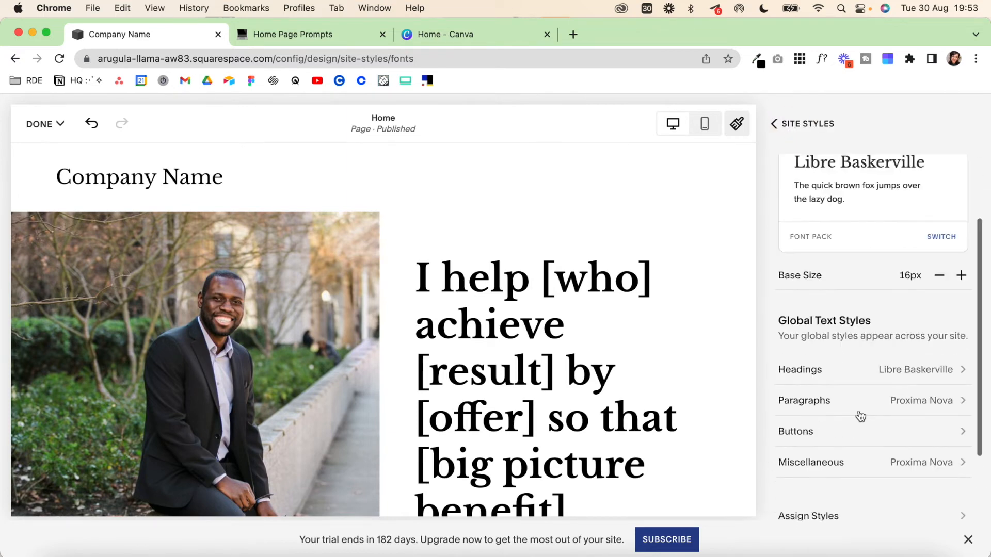
- Set the global paragraph font family to Libre Franklin, check the remaining paragraph settings and return to the font overview
click(928, 410)
click(936, 261)
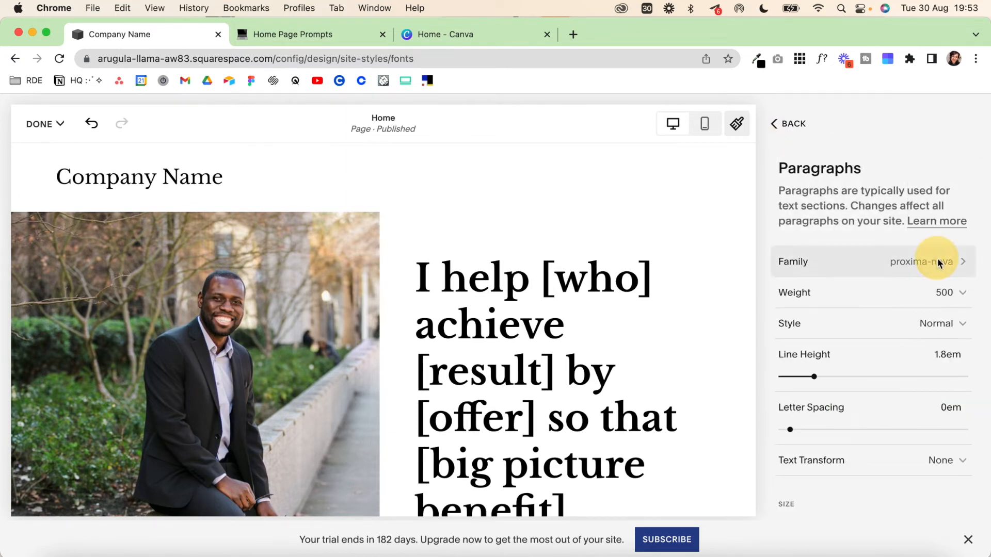
click(837, 350)
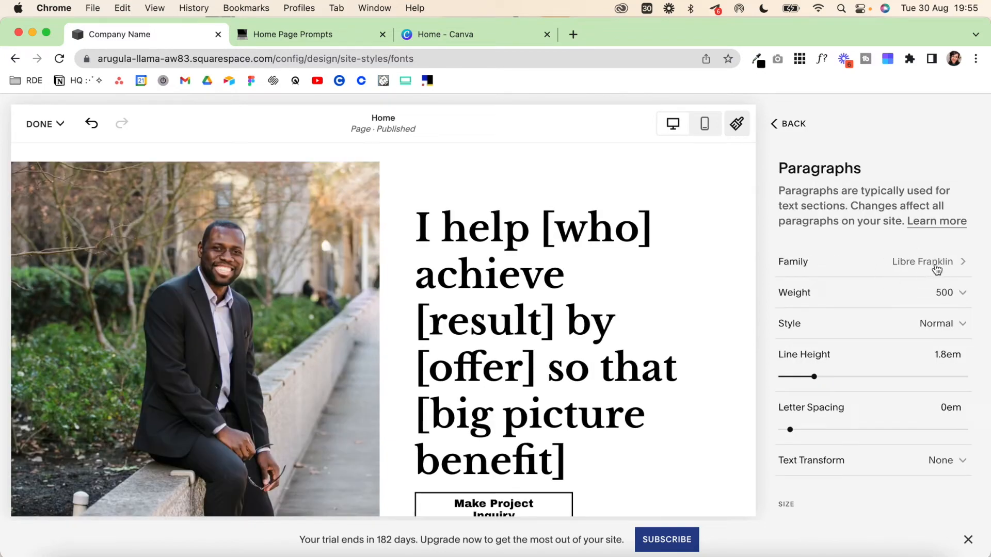
scroll(529, 350, down, 15)
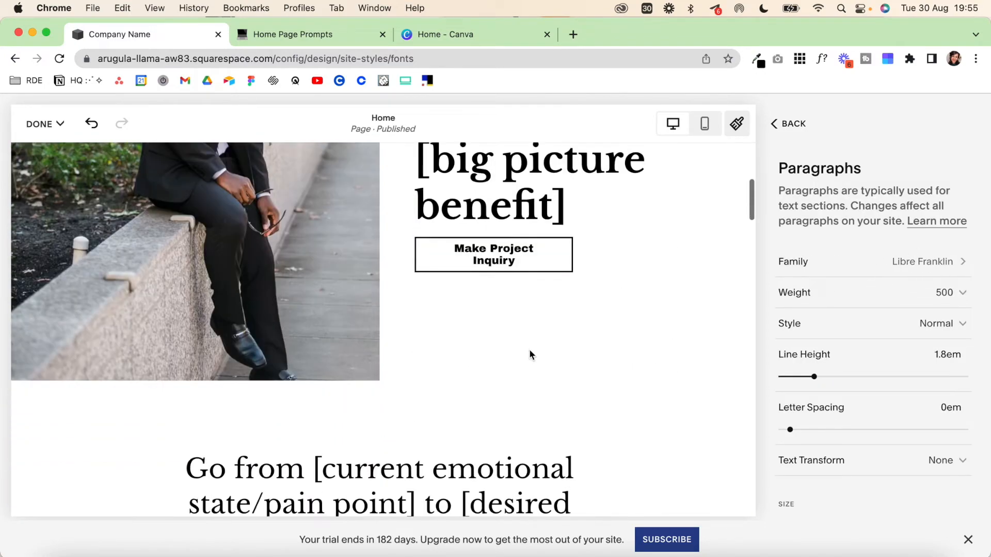
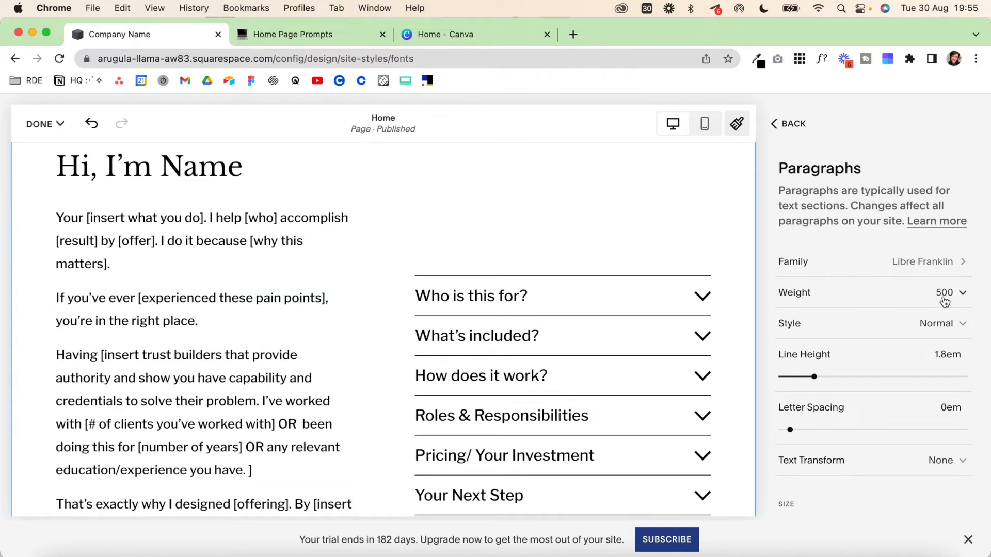
scroll(912, 386, down, 3)
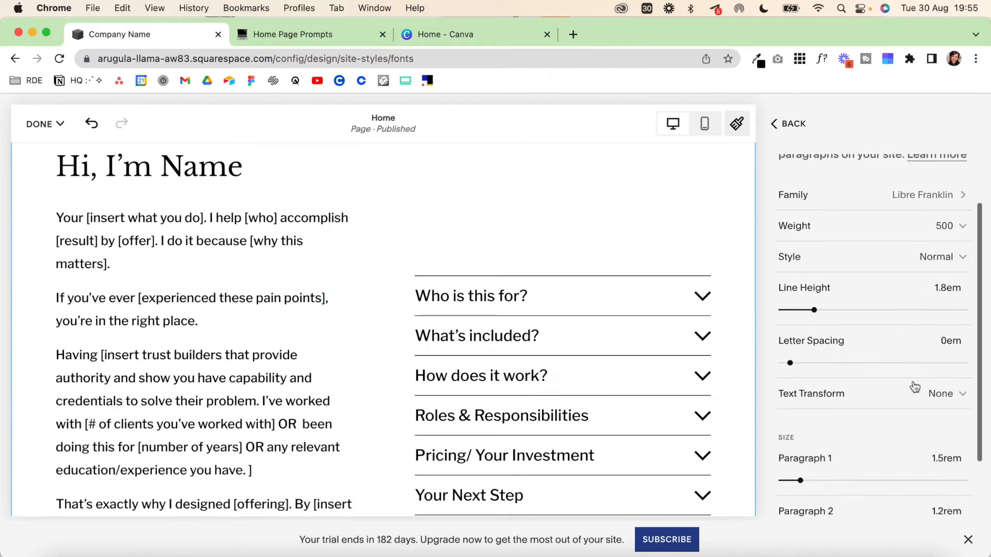
click(778, 125)
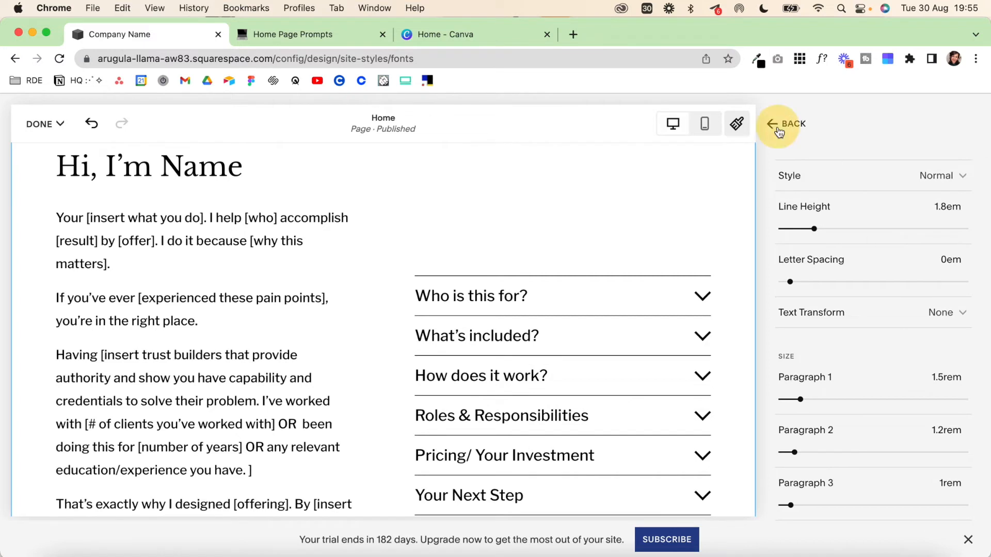
- Set the primary and secondary button fonts and the miscellaneous text font to Libre Franklin
scroll(848, 333, down, 5)
click(859, 339)
click(929, 280)
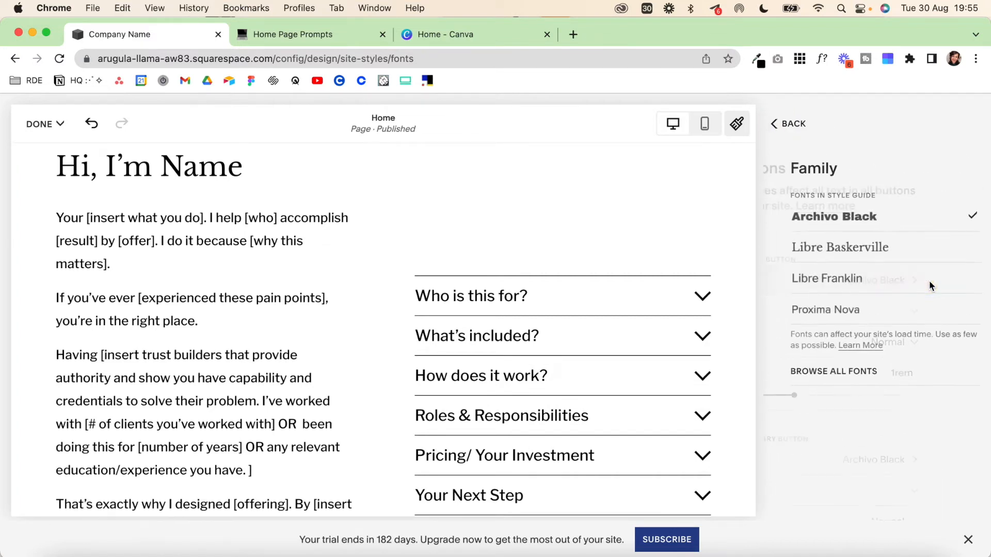
click(831, 281)
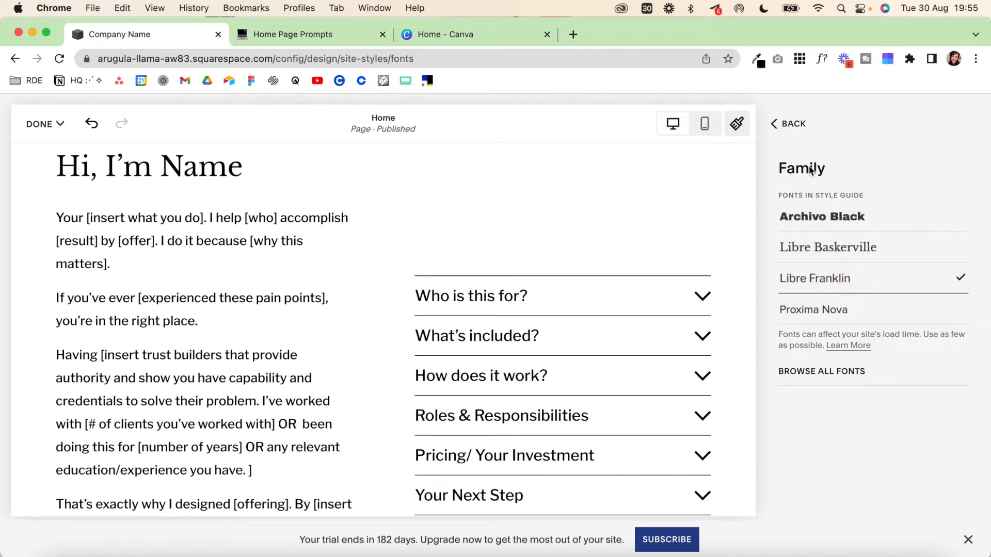
click(788, 125)
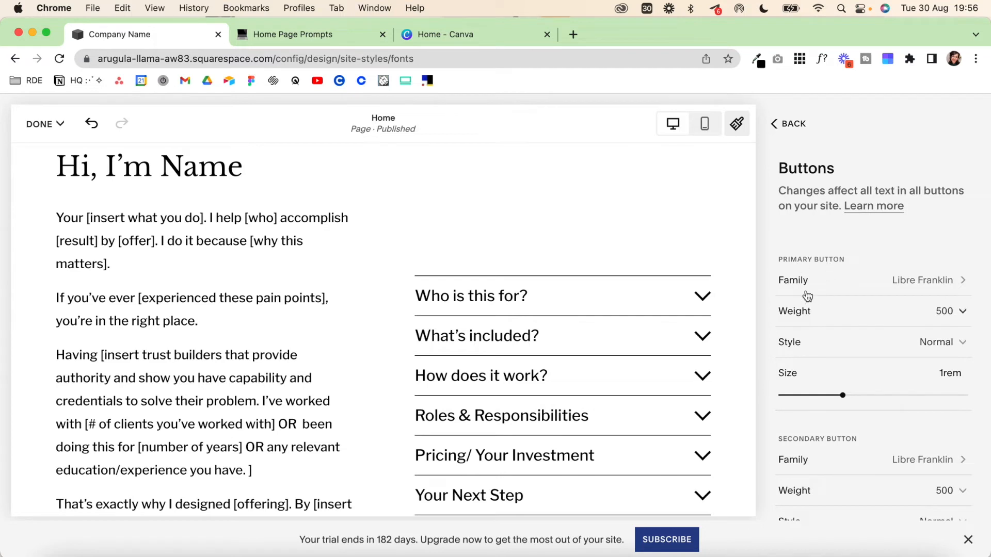
scroll(808, 453, down, 5)
scroll(805, 451, up, 5)
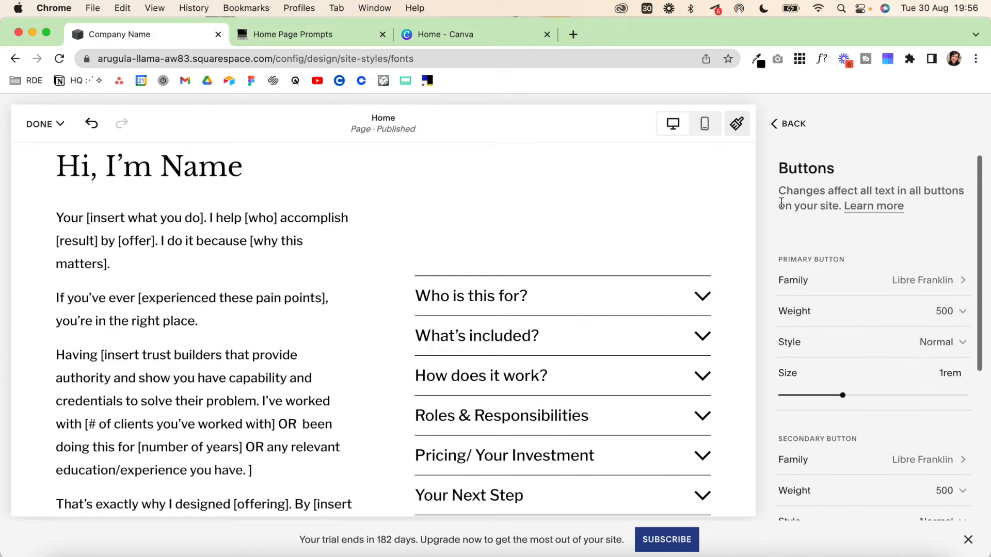
click(789, 123)
click(811, 373)
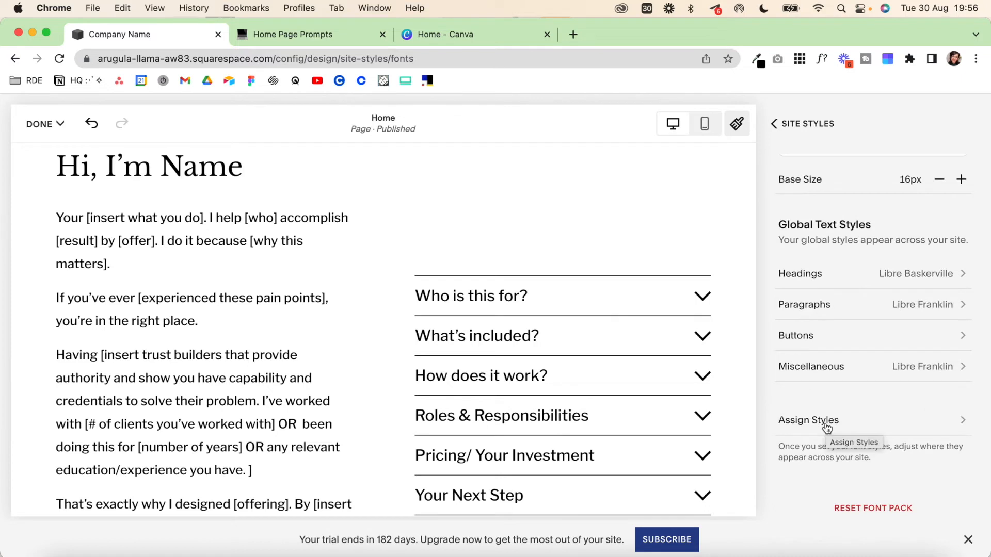
- Open the global style assignments and switch the announcement bar text style to Custom
click(825, 423)
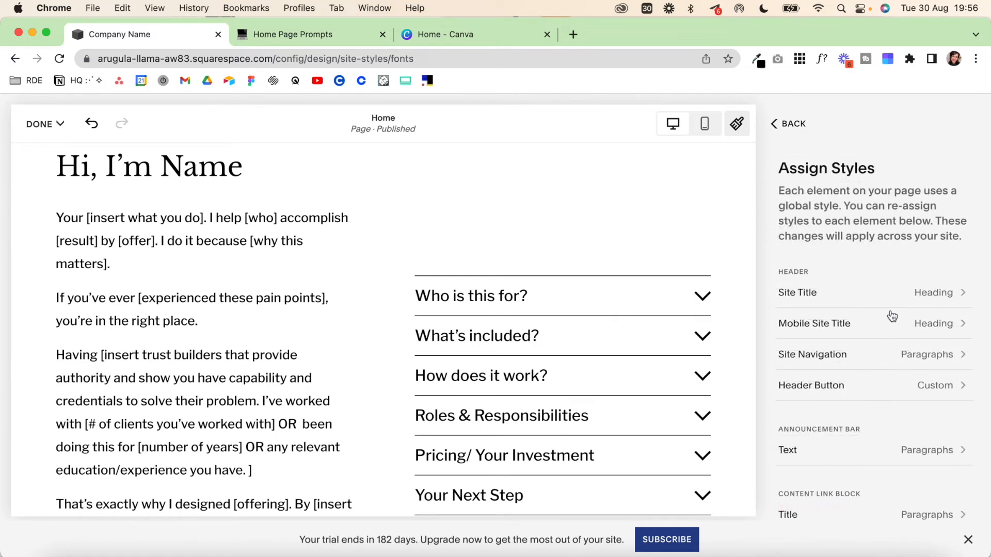
click(935, 460)
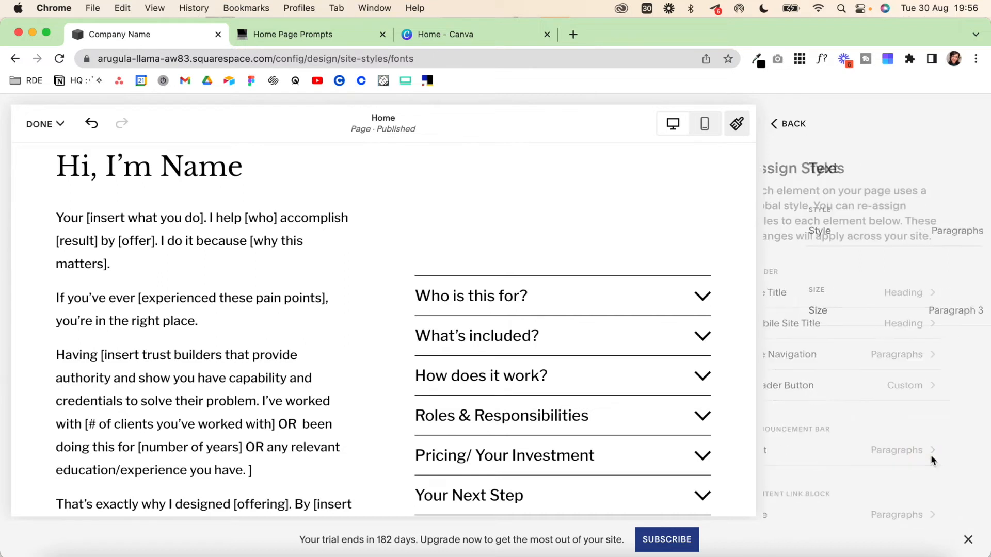
click(948, 237)
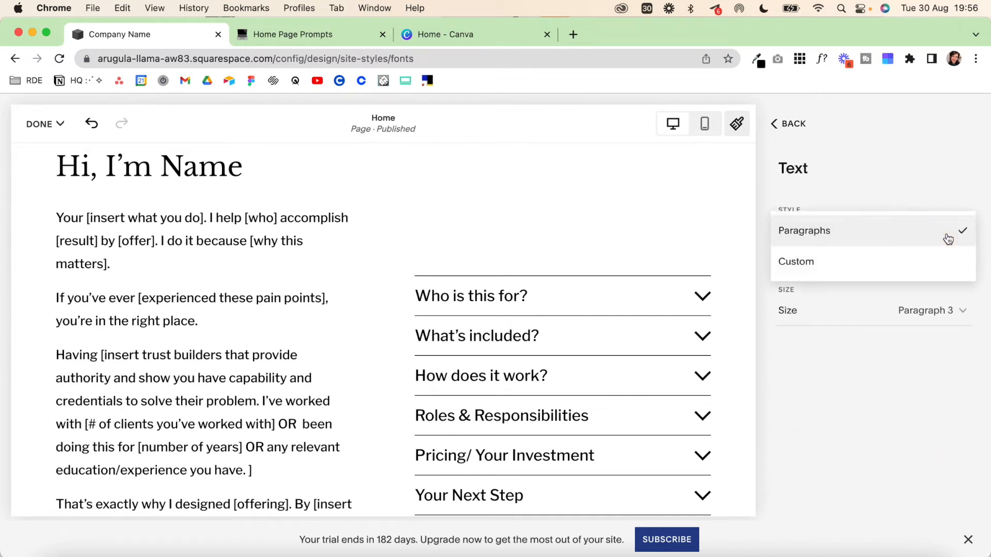
click(904, 263)
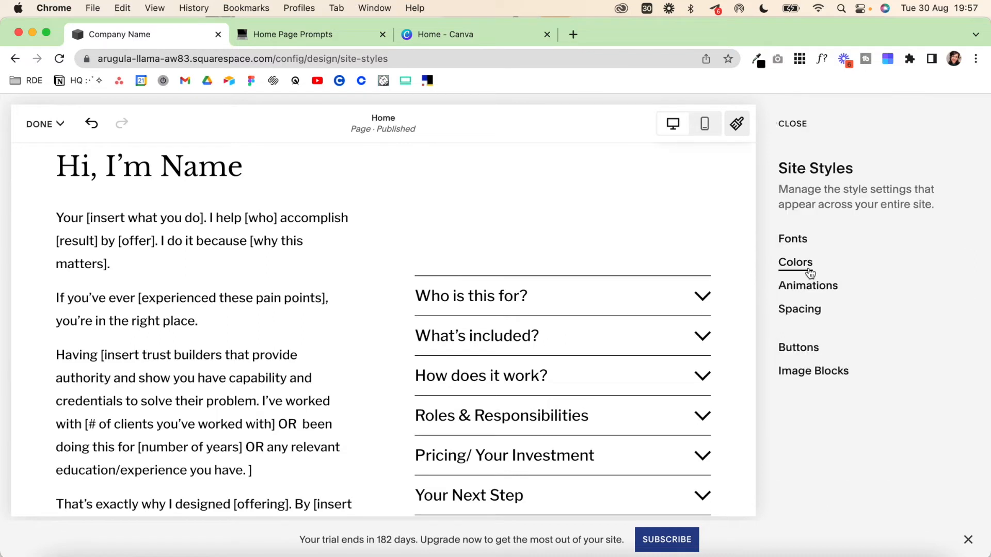
- Open the site's color palette for editing and set its second, light color to #f8f8f8
click(810, 273)
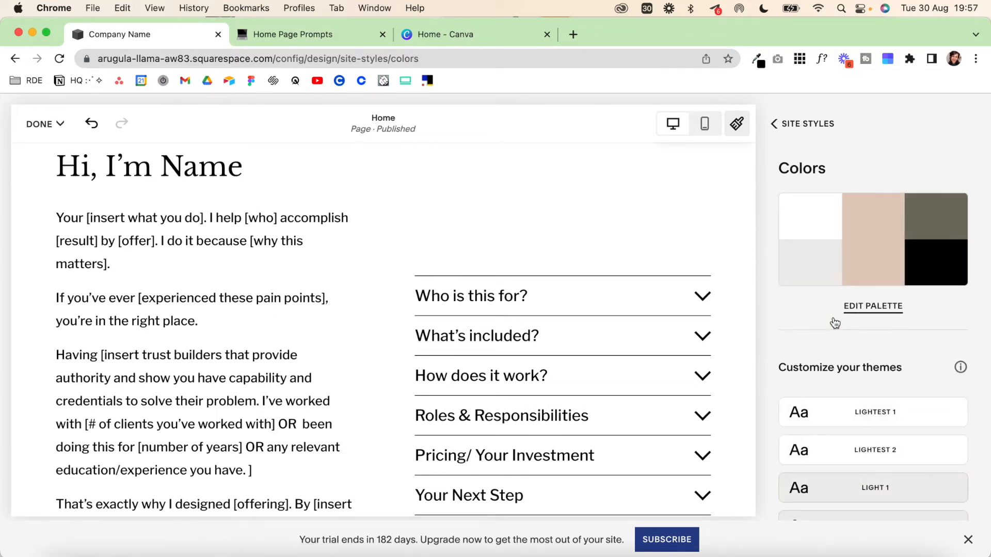
click(875, 310)
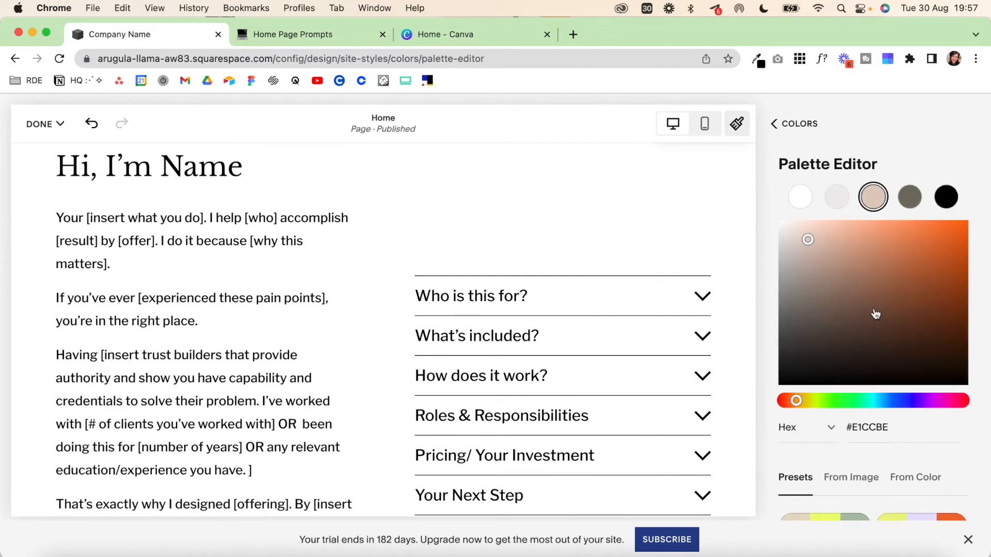
scroll(874, 313, down, 2)
scroll(873, 314, up, 2)
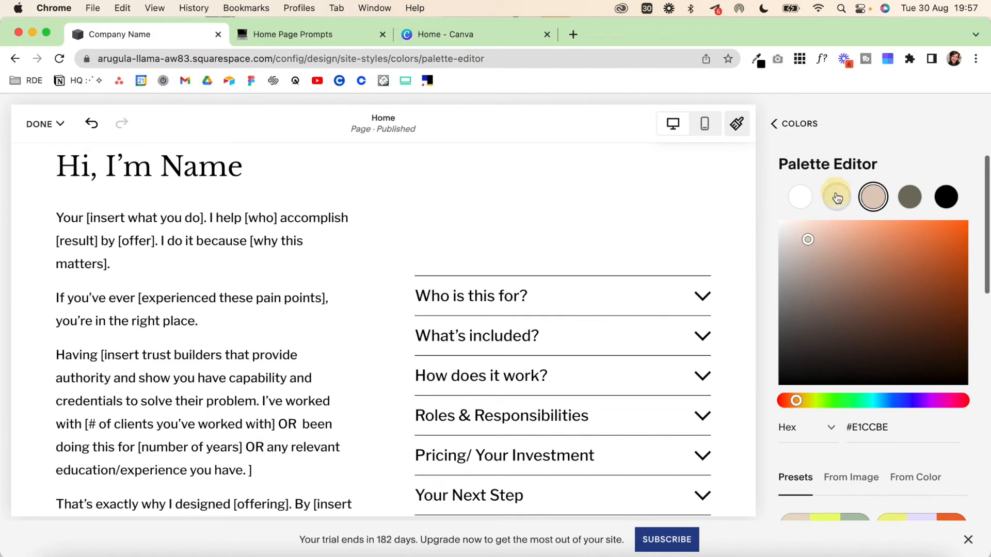
click(836, 197)
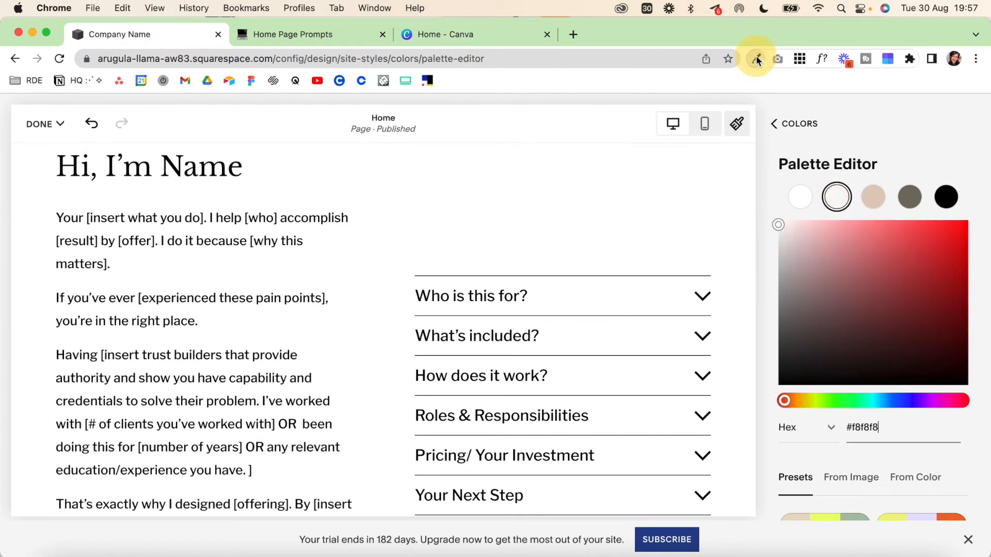
- Using the Eye Dropper extension's saved colors, set the palette's accent color to #b2a061 and its dark color to #152d57
click(757, 59)
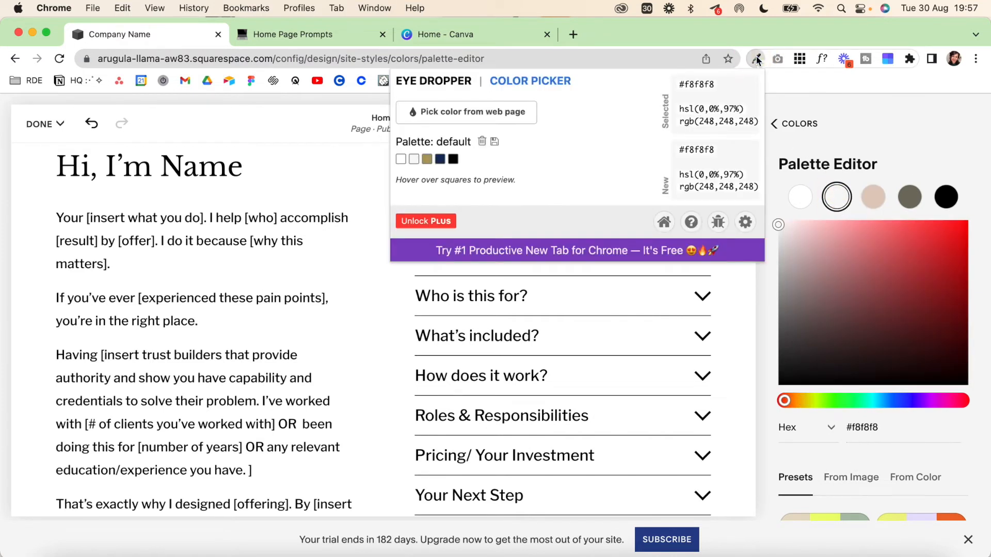
click(426, 159)
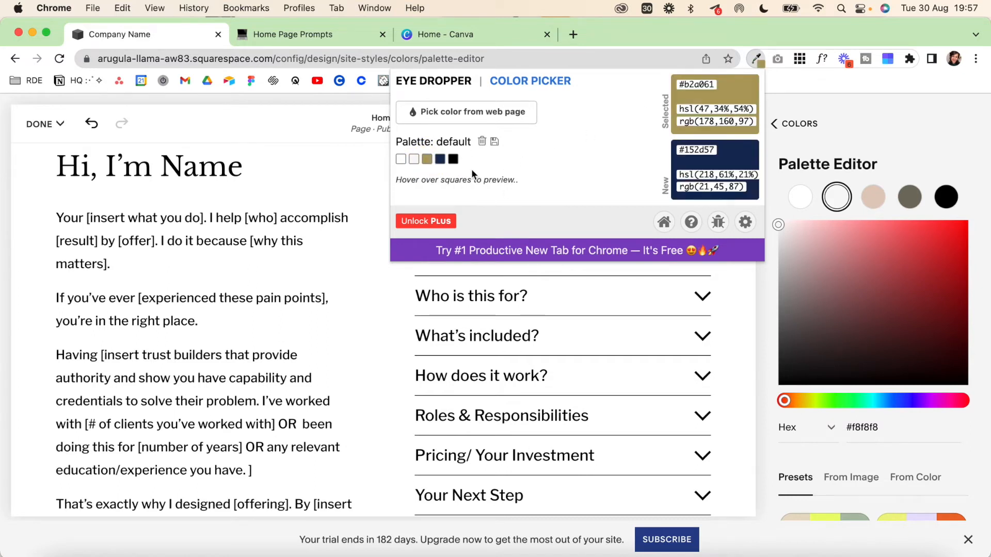
double_click(694, 86)
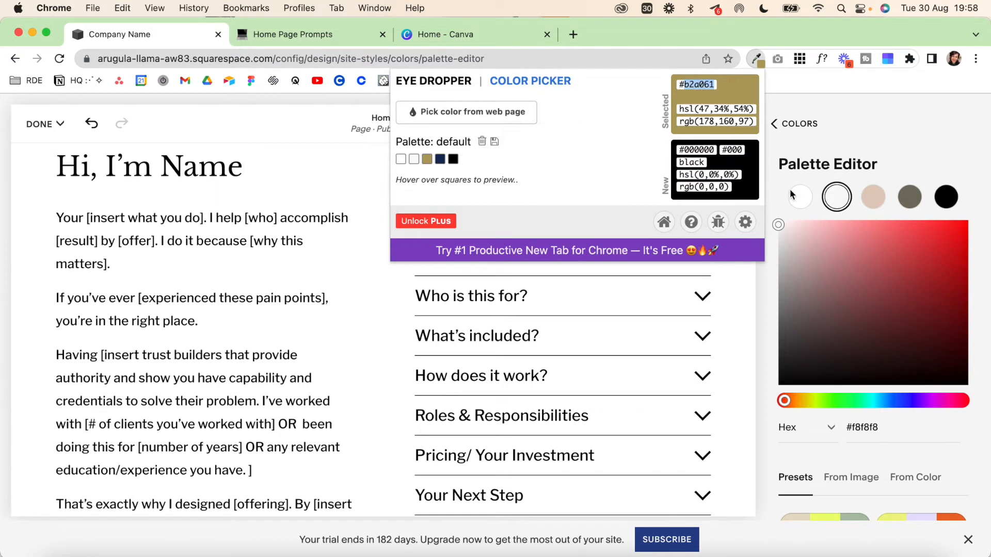
click(892, 194)
click(909, 197)
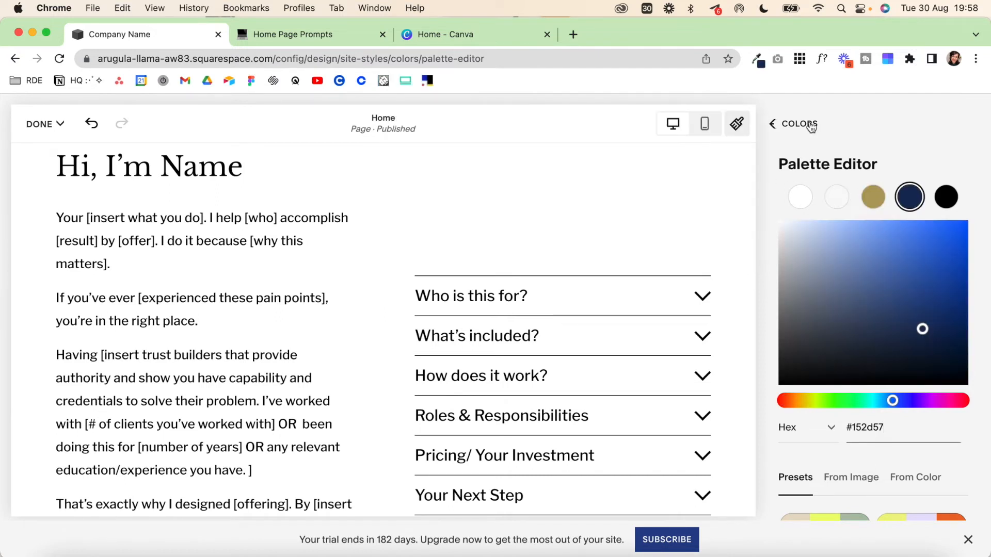
click(774, 124)
- Review the section color themes, the animation styles and the site spacing settings
scroll(868, 370, down, 3)
scroll(867, 369, up, 5)
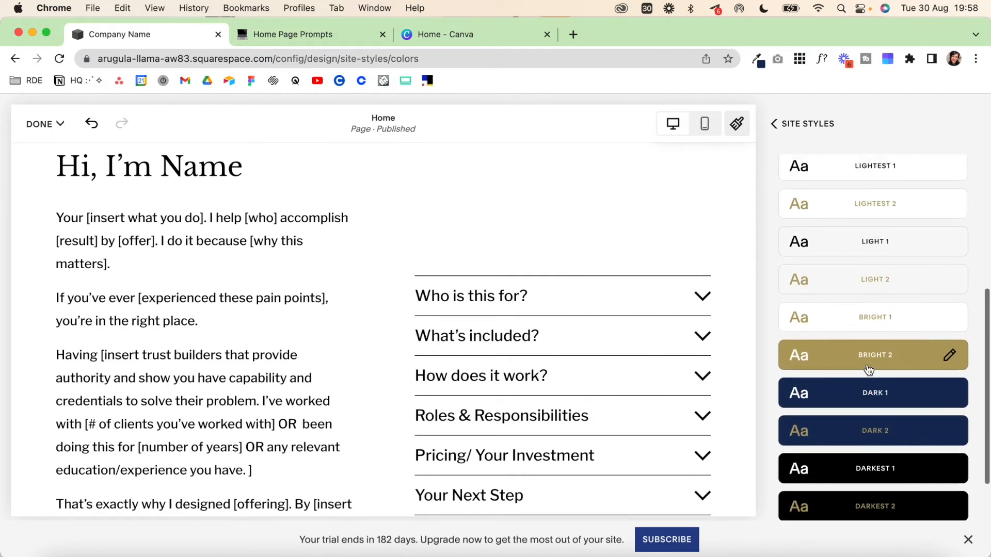
scroll(867, 363, down, 5)
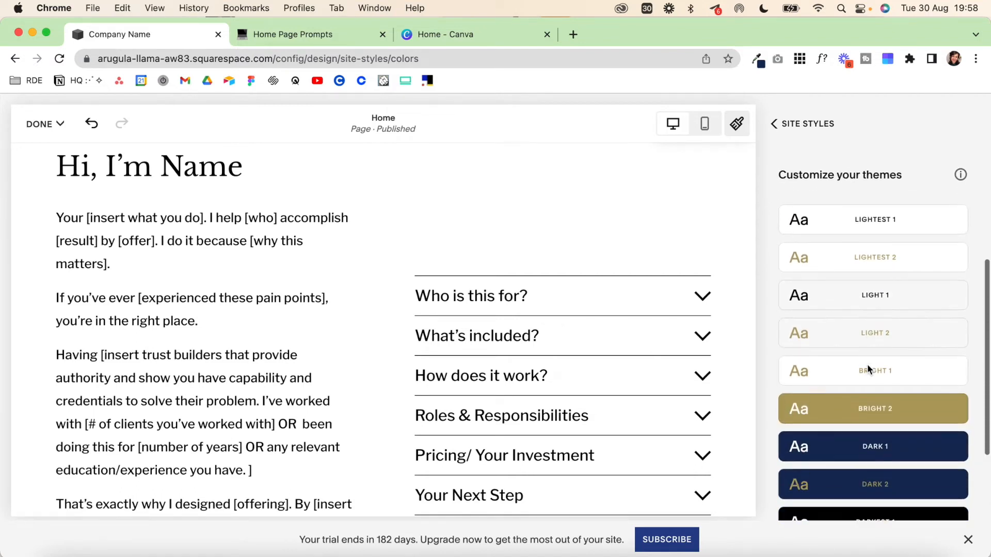
scroll(868, 369, up, 5)
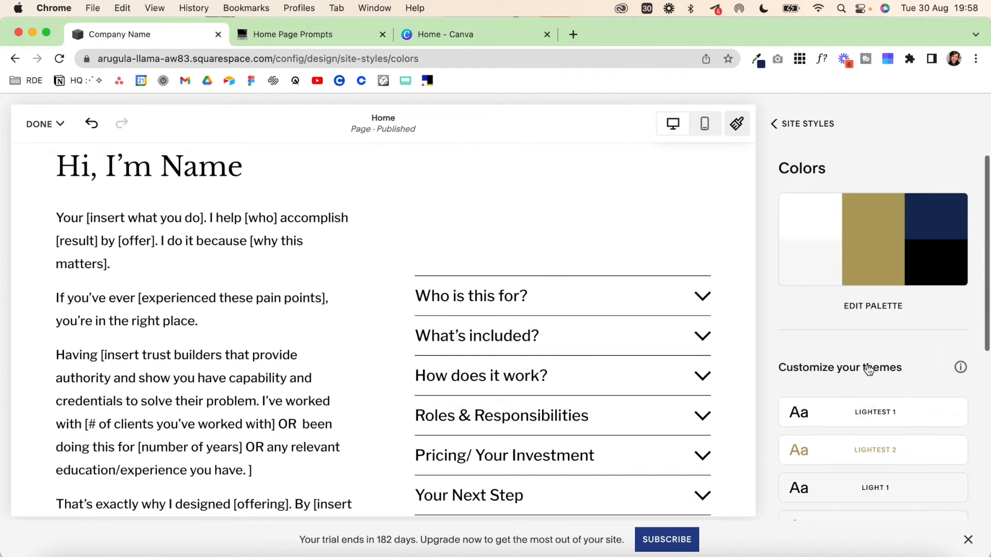
click(782, 125)
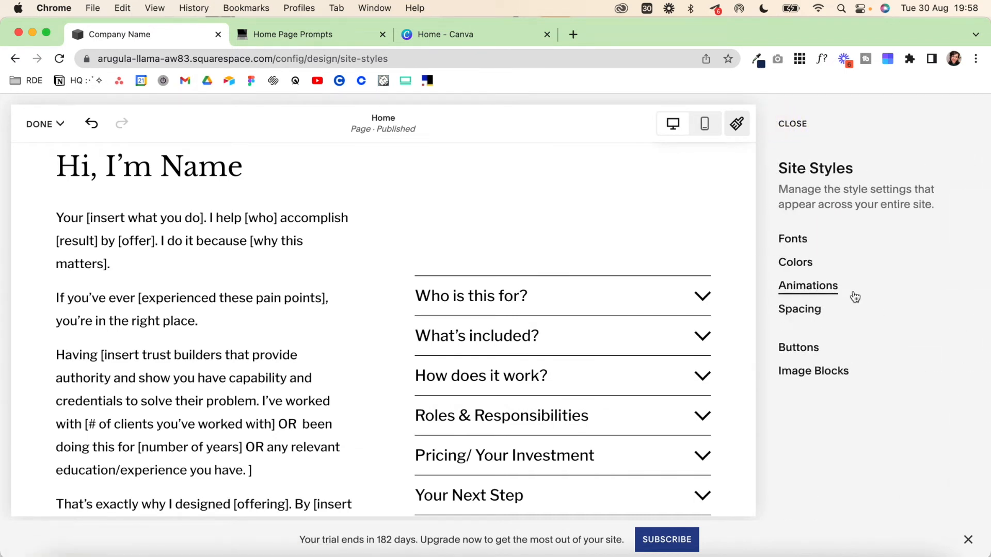
click(840, 289)
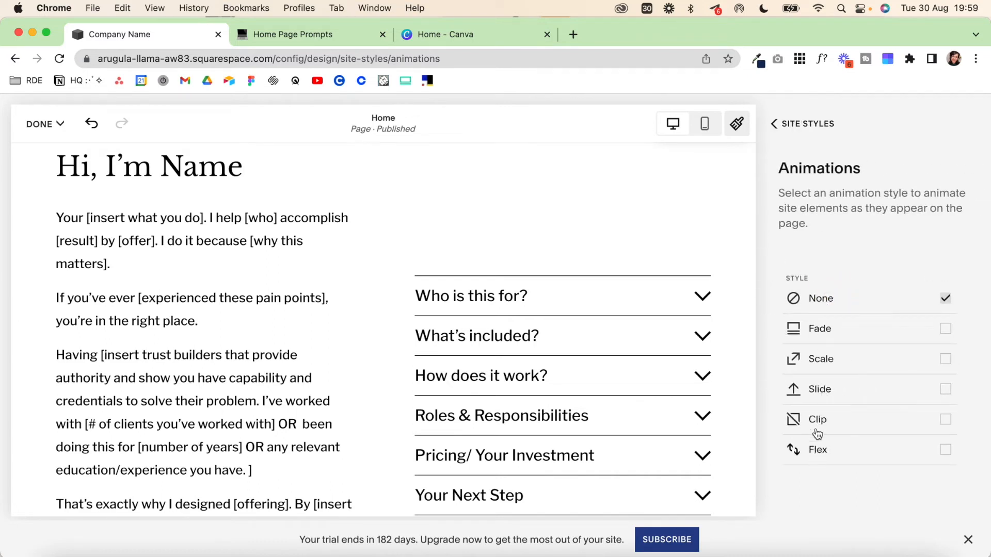
click(780, 128)
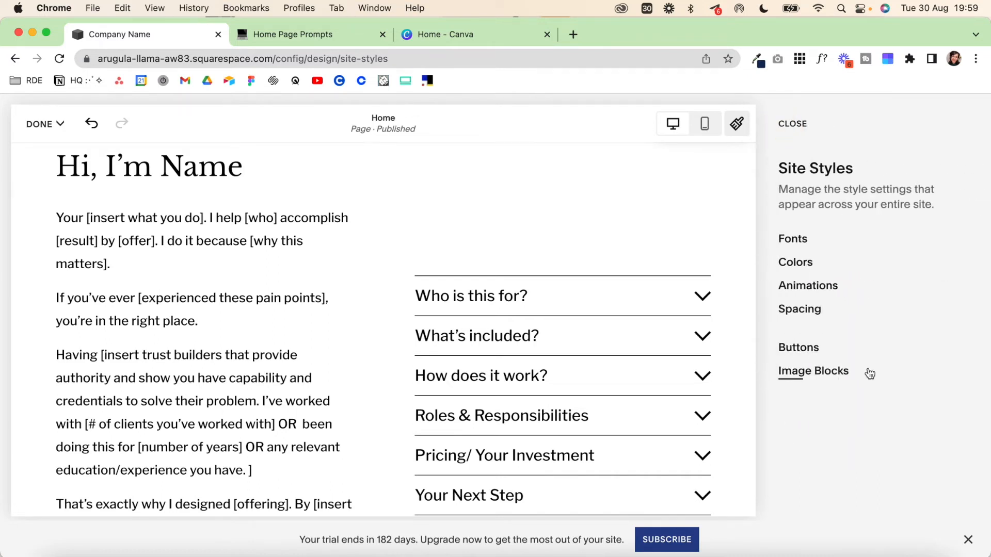
click(802, 310)
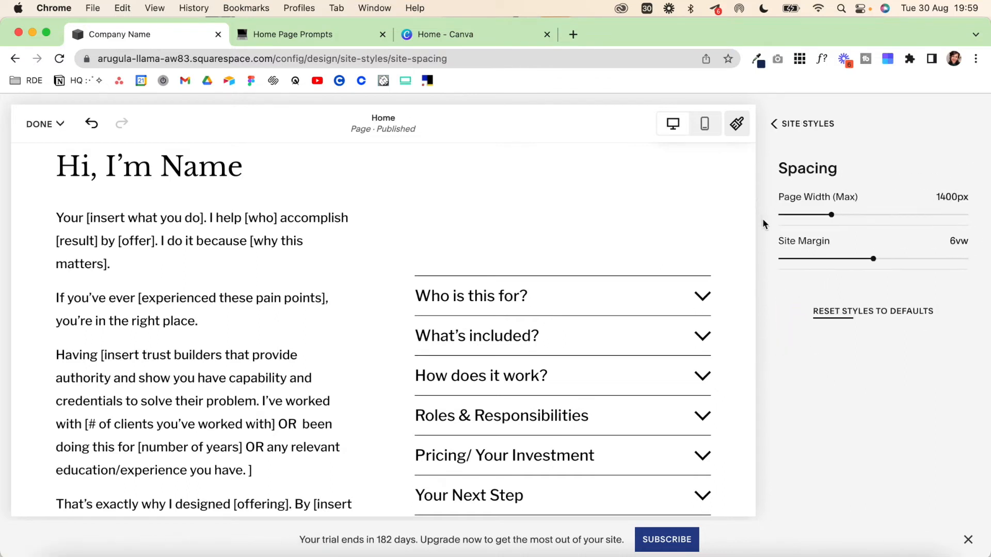
click(778, 126)
- Change the primary button style to a rounded shape with fill
click(798, 350)
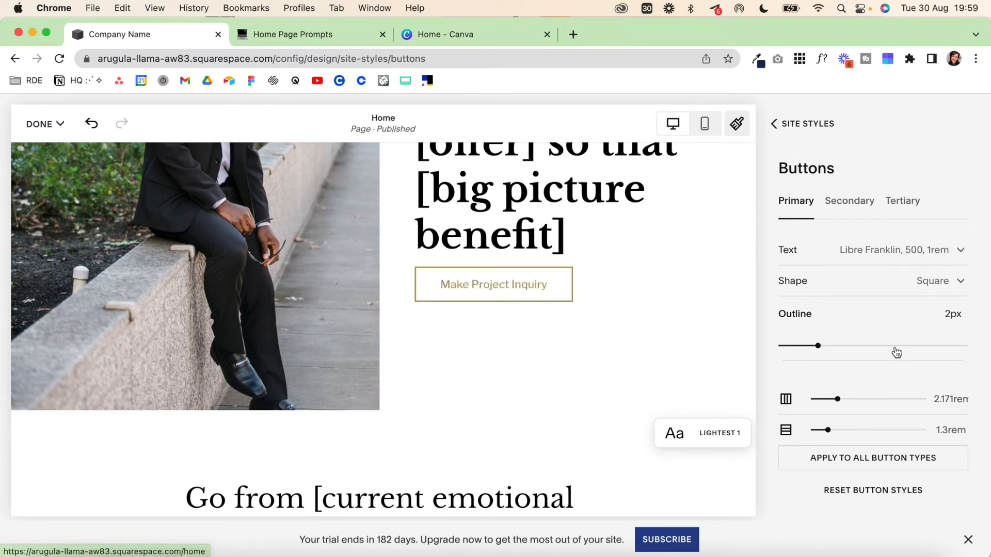
click(959, 282)
click(873, 370)
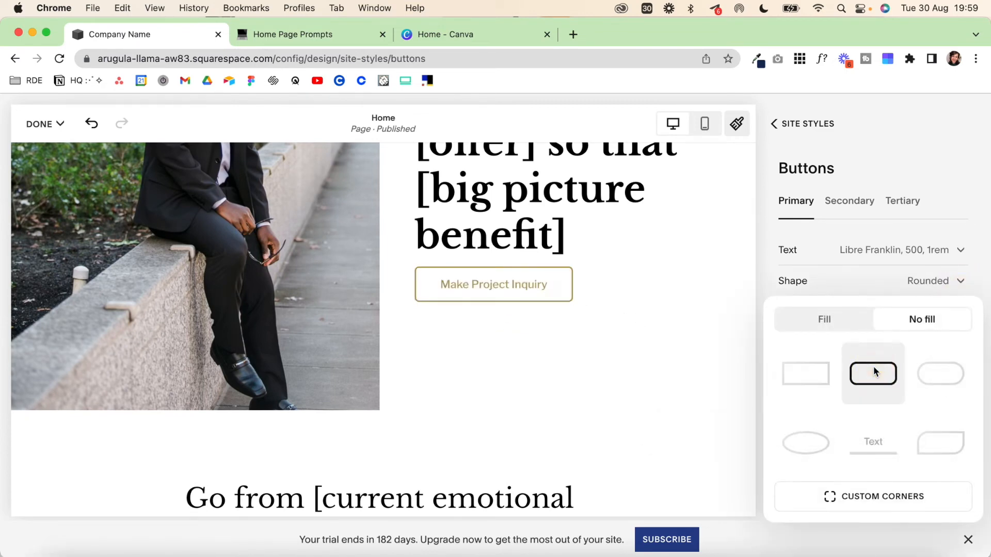
click(827, 319)
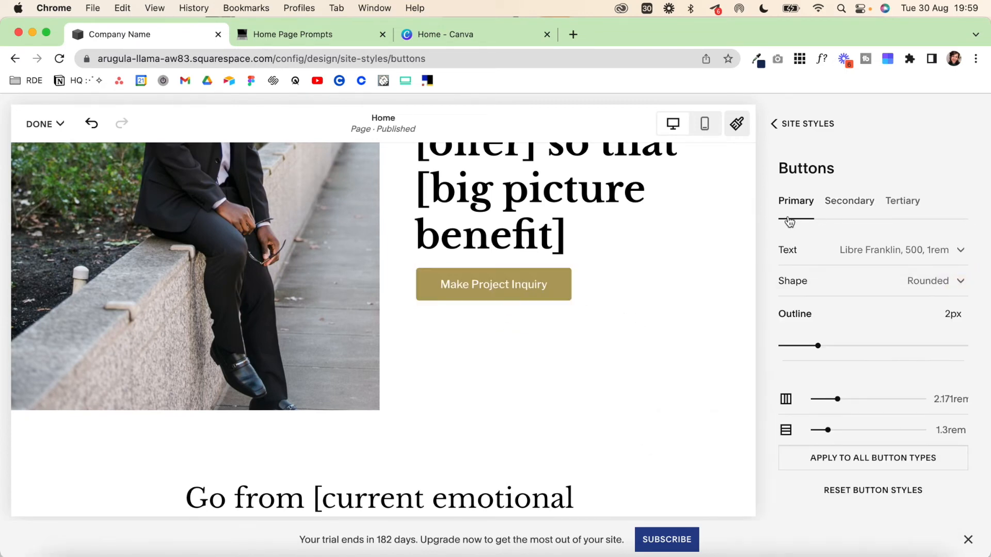
- Check the secondary and tertiary buttons, apply the primary button style to all button types and close Site Styles
click(841, 205)
click(902, 205)
click(796, 203)
click(896, 460)
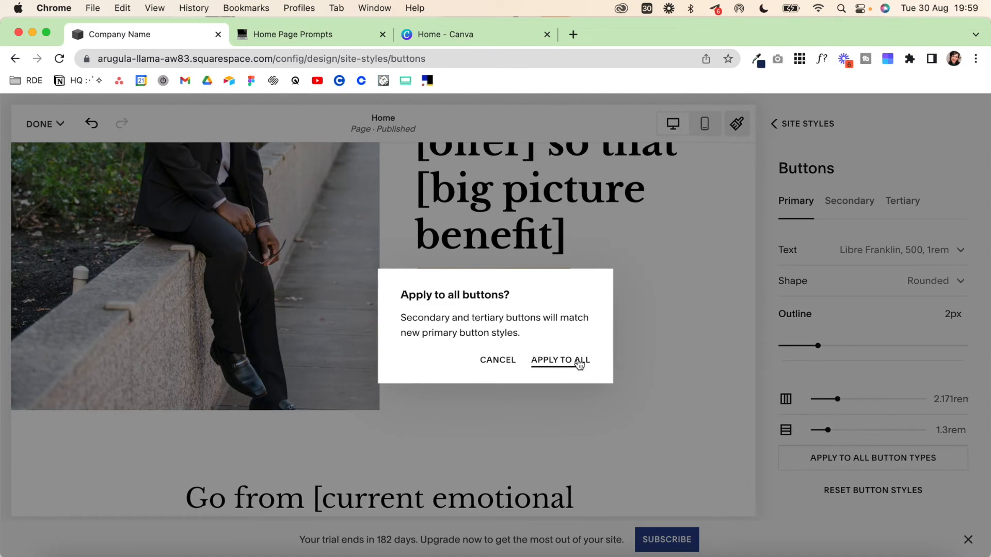
click(576, 360)
click(790, 125)
click(789, 134)
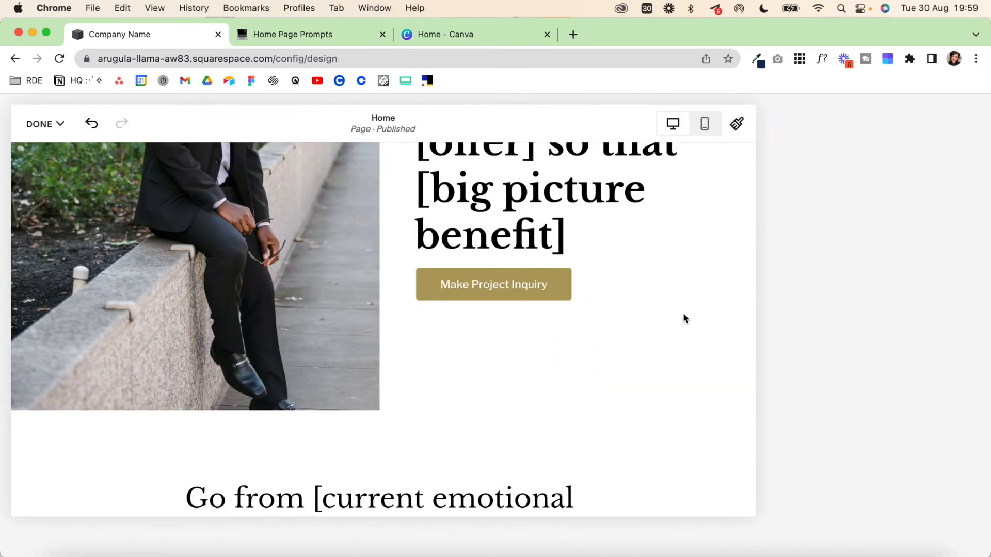
- Apply the Bright 2 color theme to the "Go from [current emotional state/pain point]" section
scroll(546, 284, down, 7)
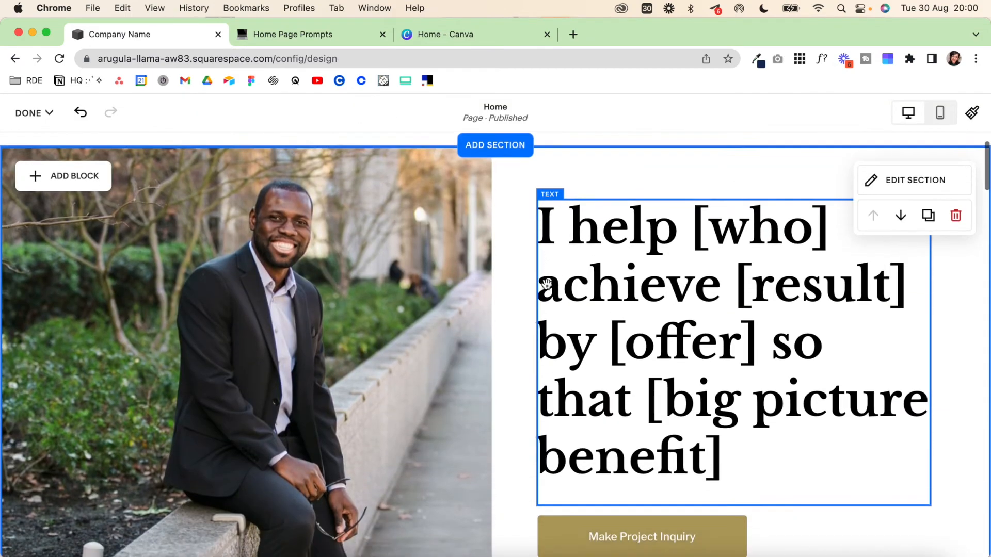
scroll(546, 283, down, 5)
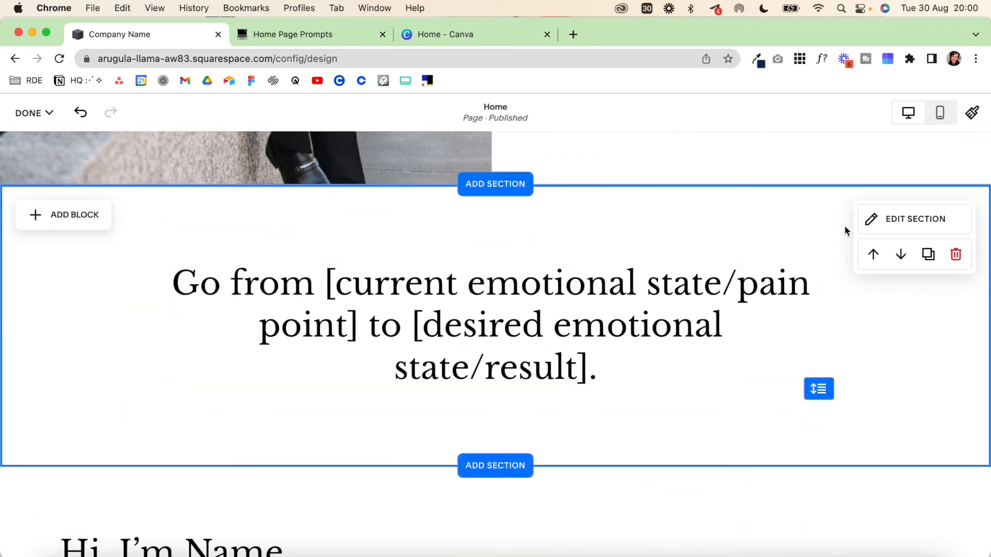
click(872, 220)
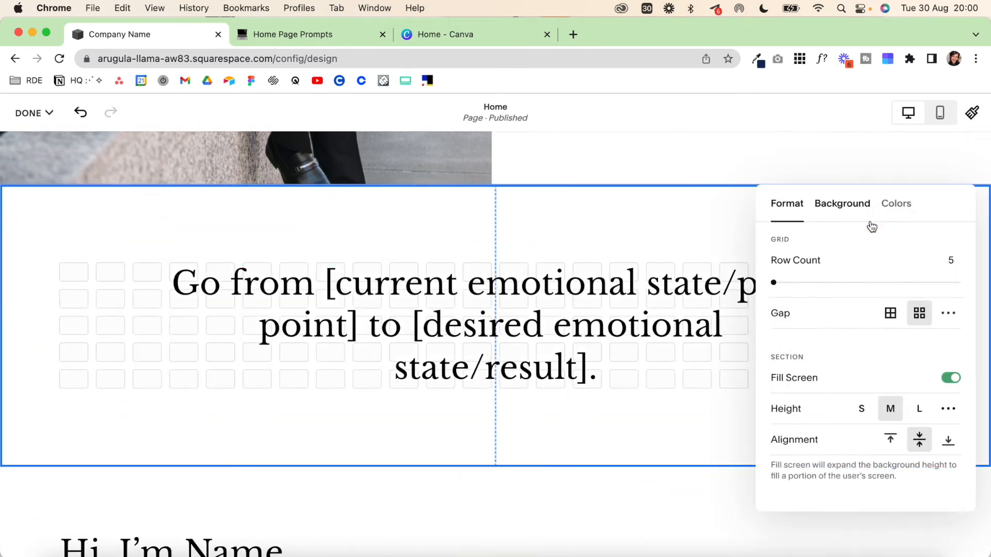
click(895, 203)
click(849, 483)
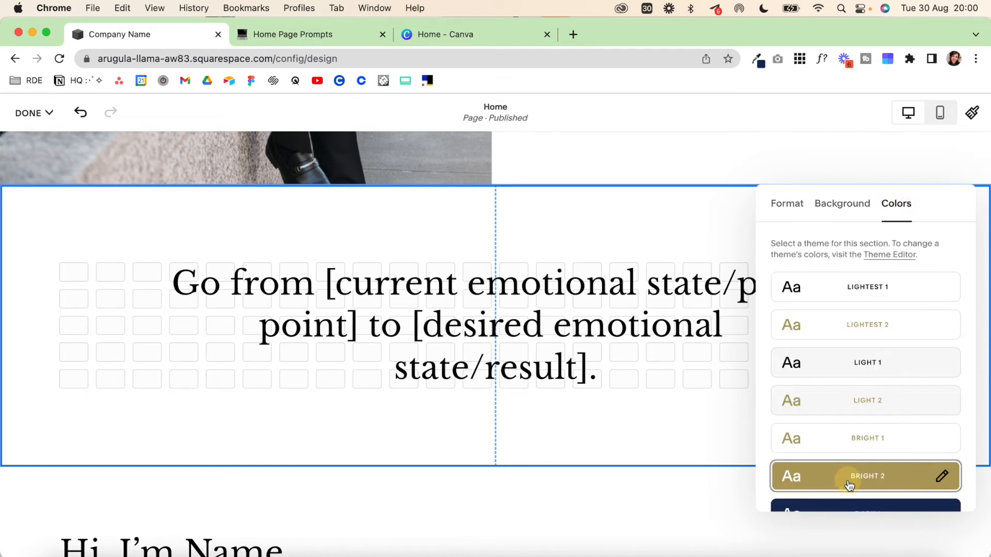
- Apply the Light 1 color theme to the "Ways We Can Work Together" section
scroll(614, 381, down, 10)
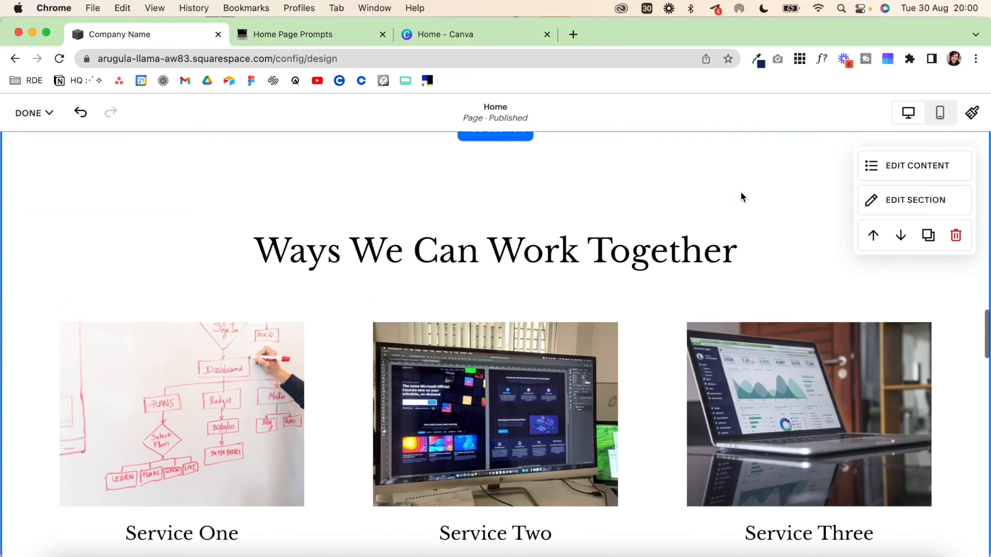
click(872, 199)
click(857, 221)
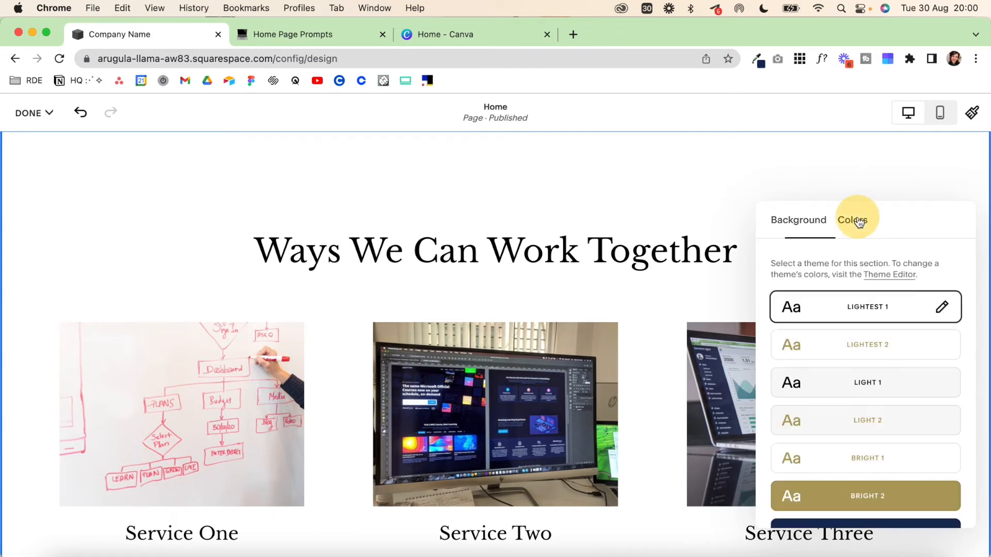
click(876, 384)
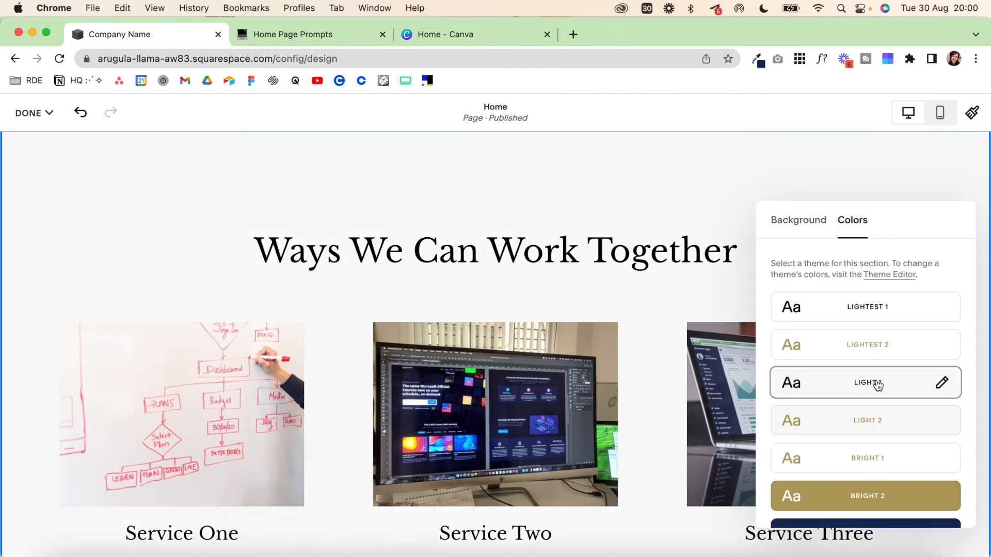
- Apply the Bright 2 color theme to the testimonials section below the services
scroll(877, 384, down, 5)
click(873, 273)
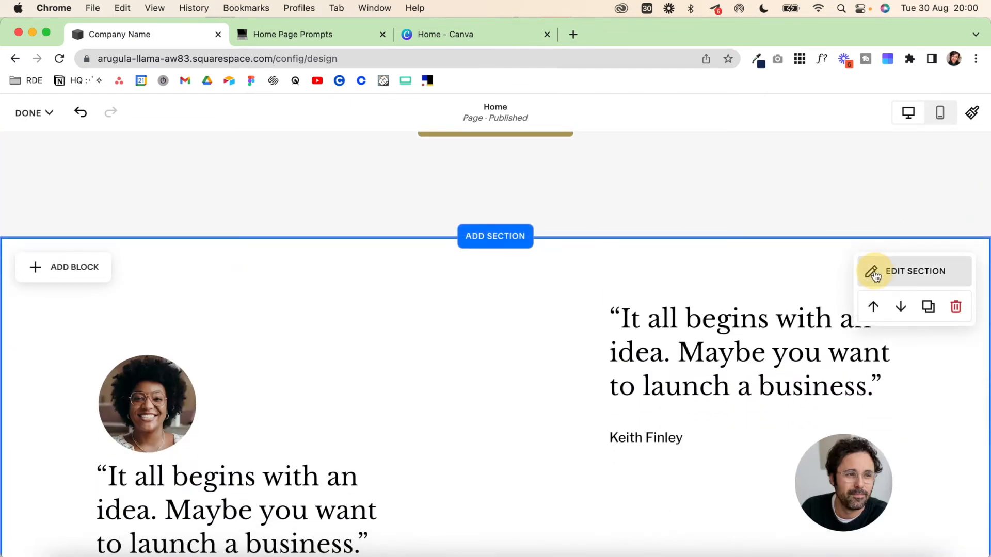
click(895, 250)
click(867, 522)
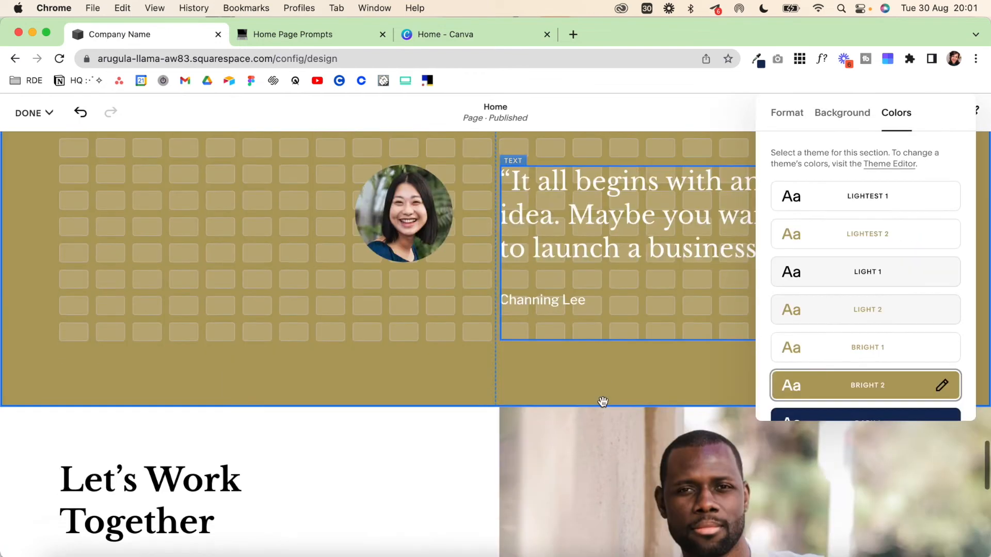
- Edit the site footer and apply the Dark 1 color theme to its section
scroll(602, 402, down, 10)
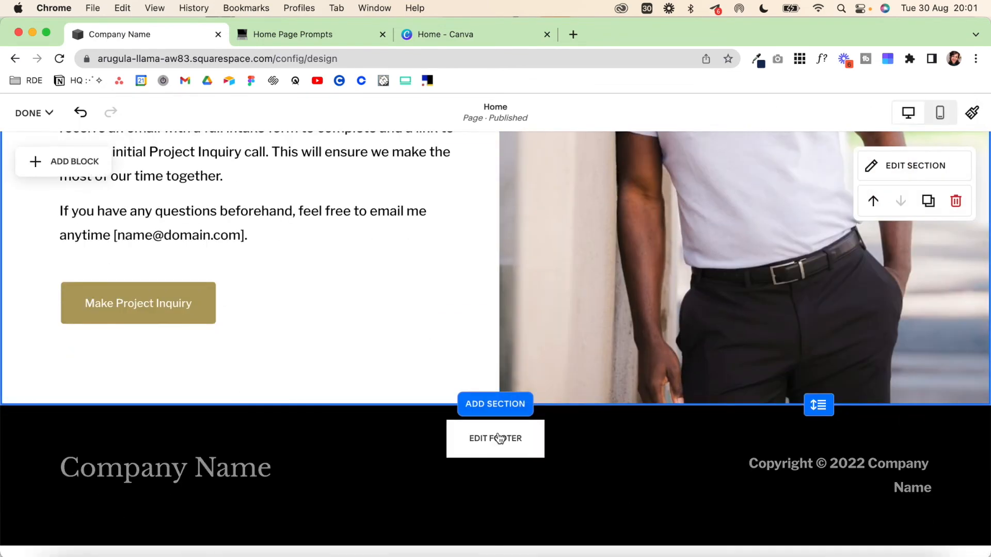
click(503, 440)
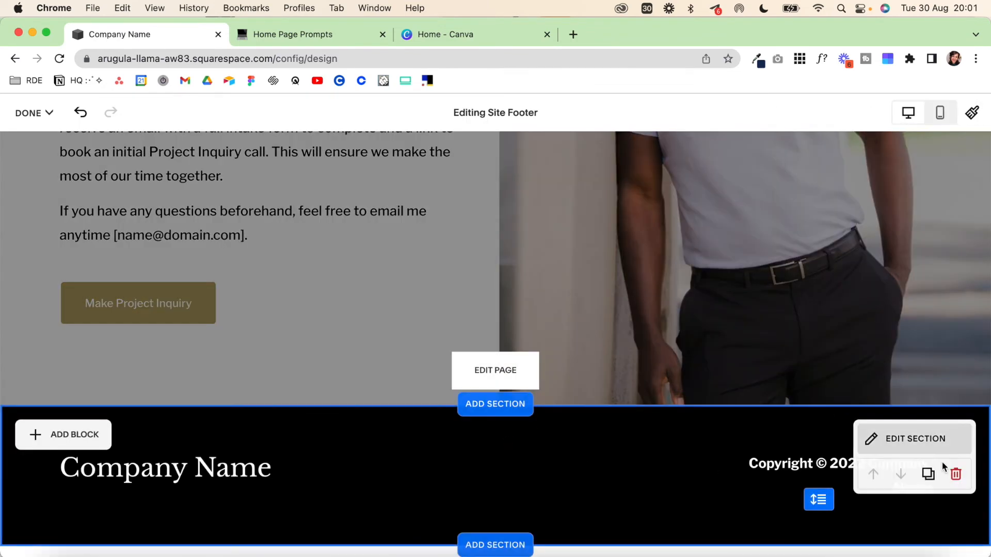
click(870, 438)
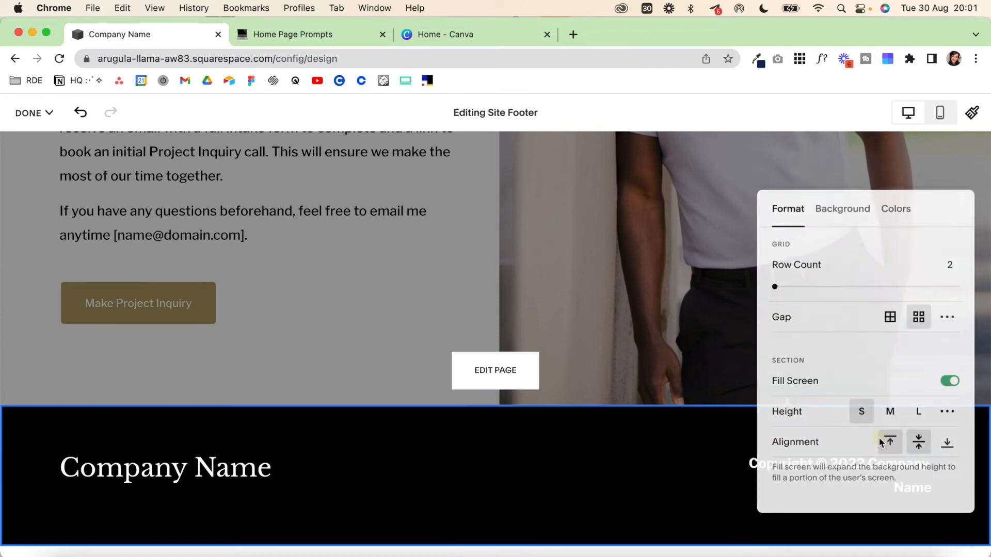
click(896, 207)
scroll(905, 438, down, 4)
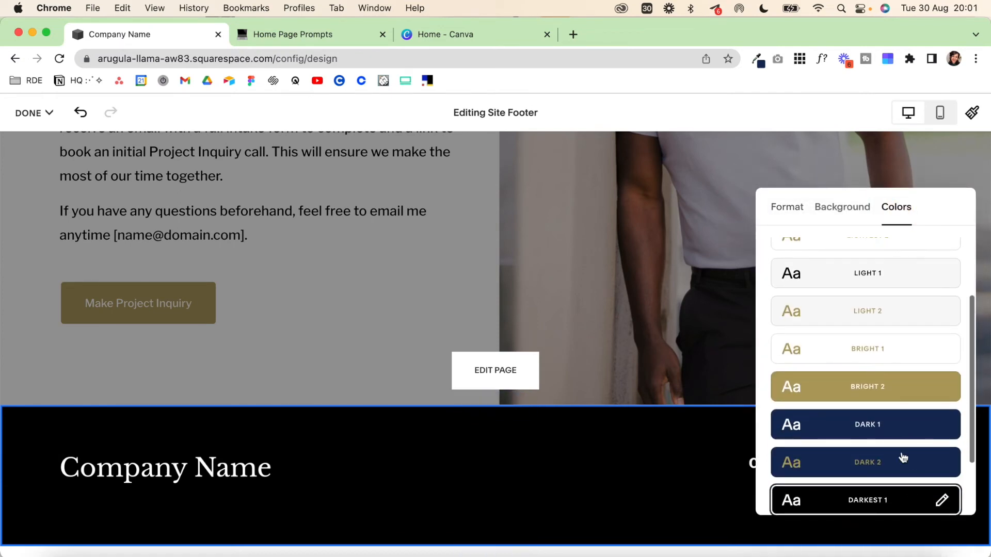
click(885, 431)
click(628, 316)
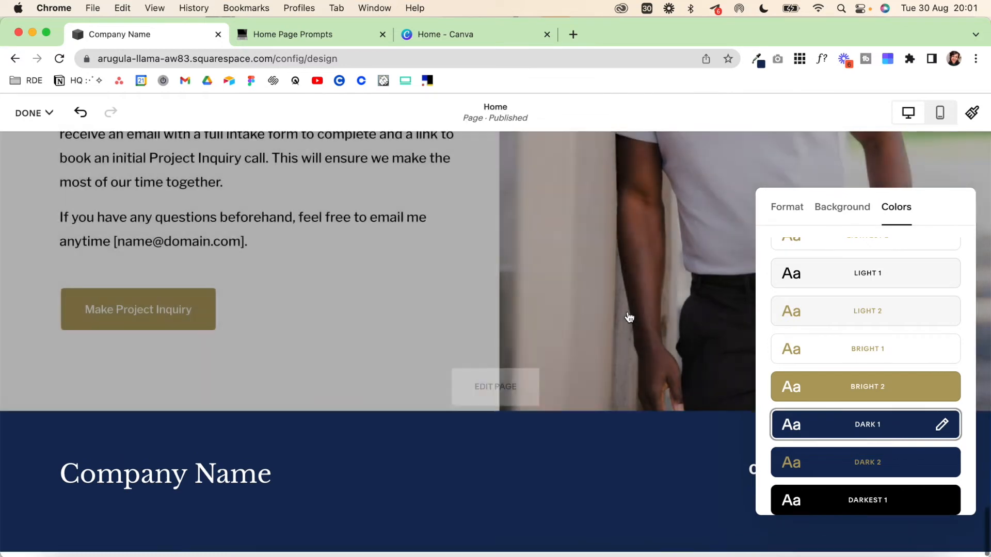
- Save the changes, exit the page editor and look over the home page preview
click(32, 113)
click(32, 154)
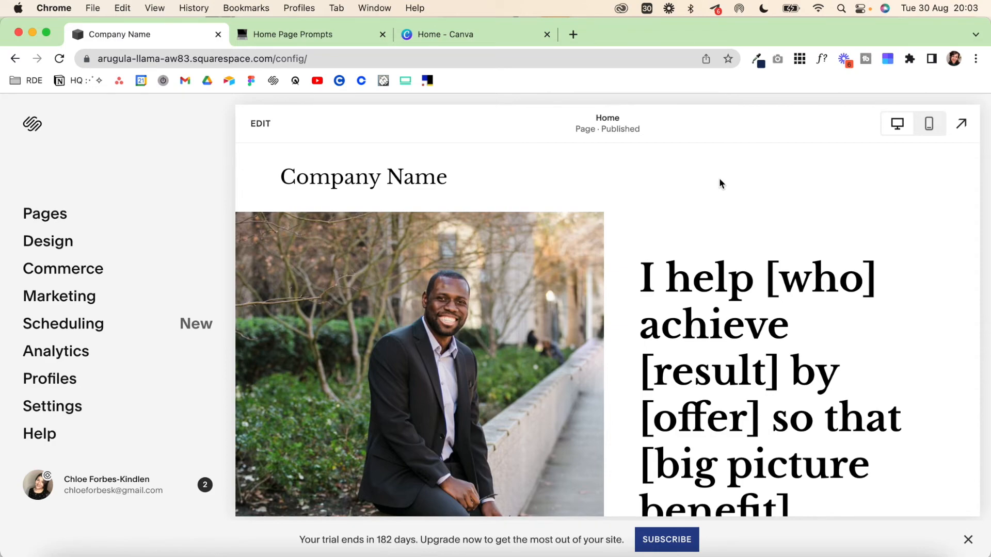
scroll(719, 180, down, 15)
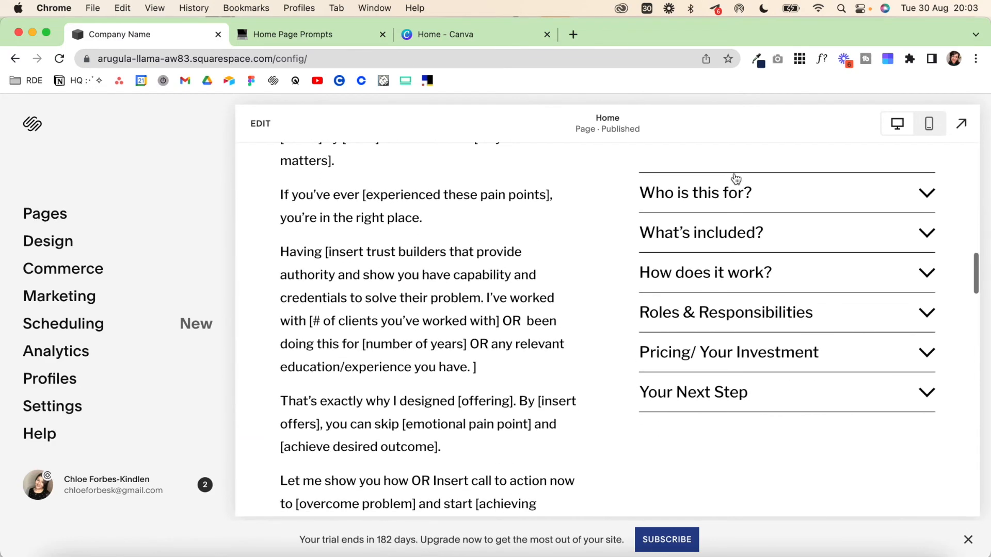
scroll(582, 279, up, 15)
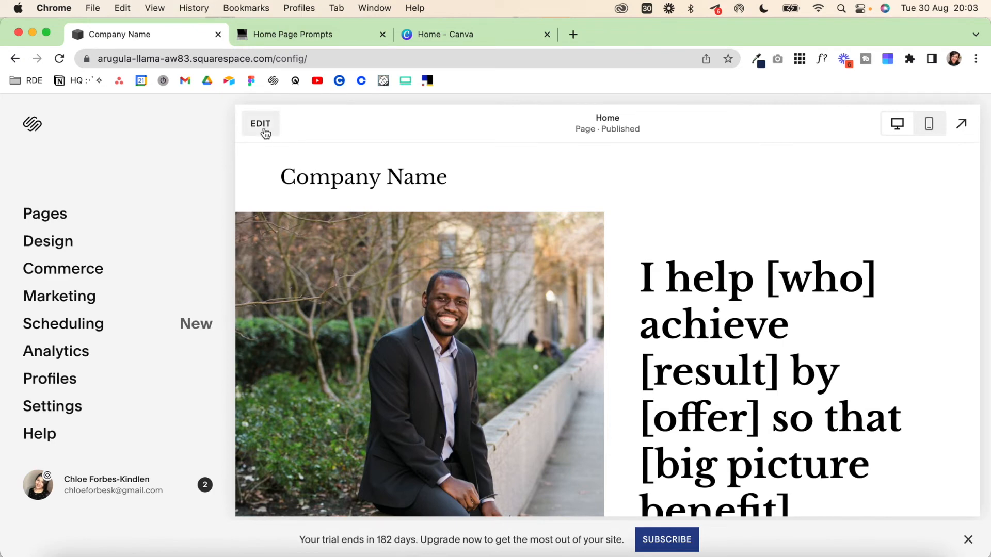
- Reopen the home page for editing and add a code block at the top of the accordion column in the "Hi, I'm Name" section
click(263, 125)
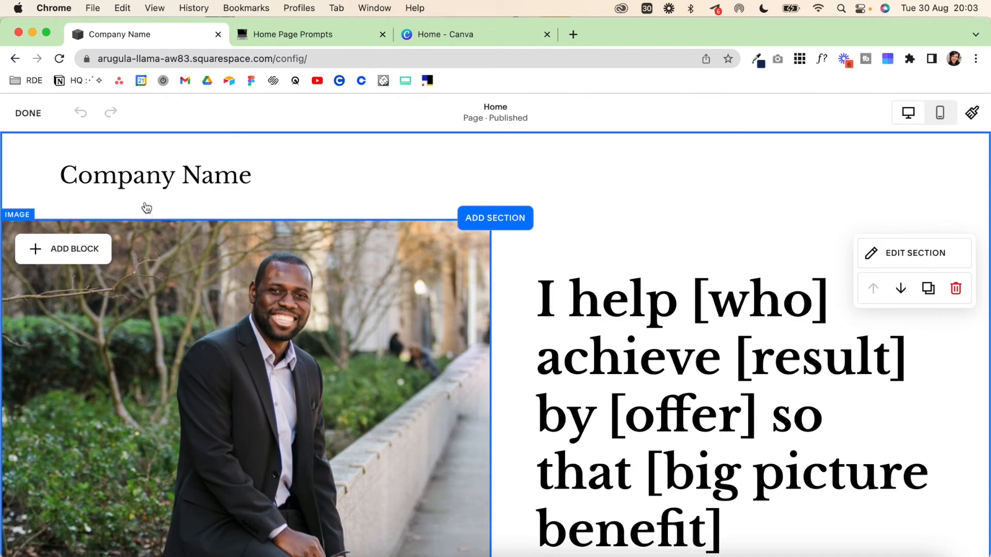
mouse_move(137, 200)
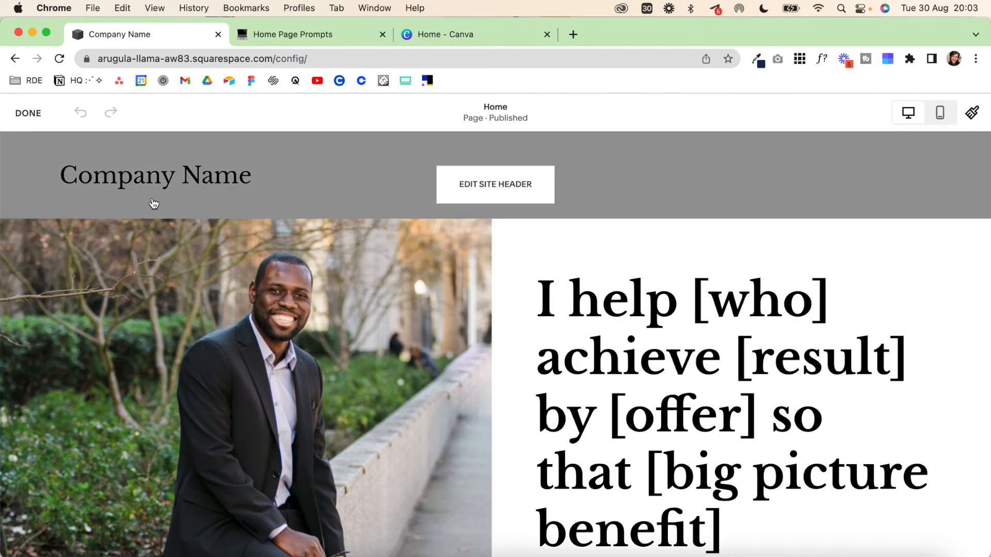
scroll(333, 392, down, 10)
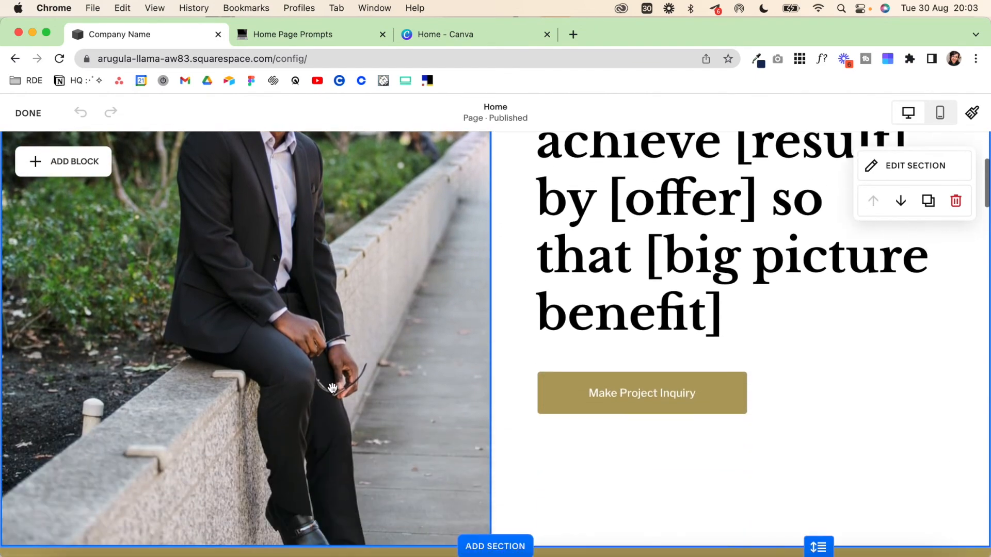
scroll(332, 390, down, 10)
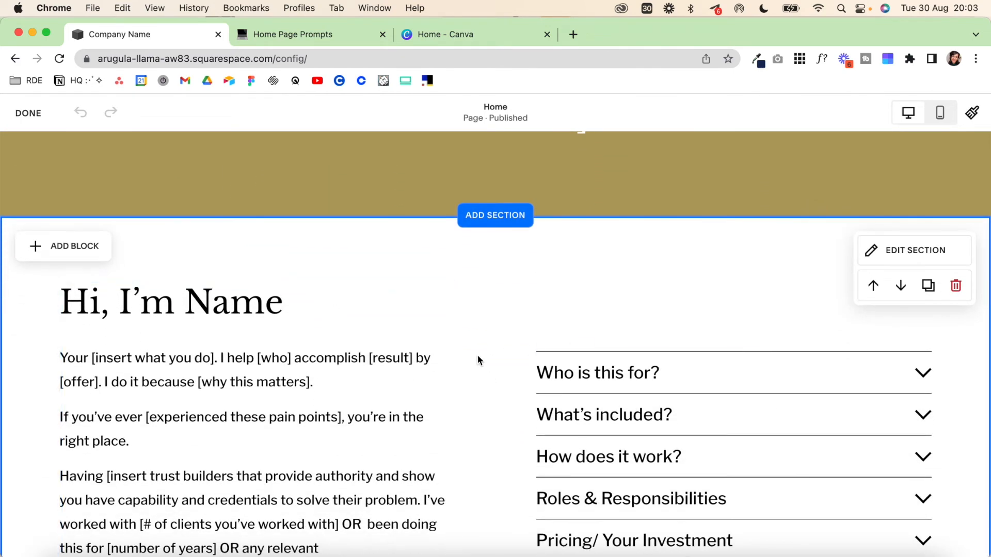
click(84, 251)
text(cod)
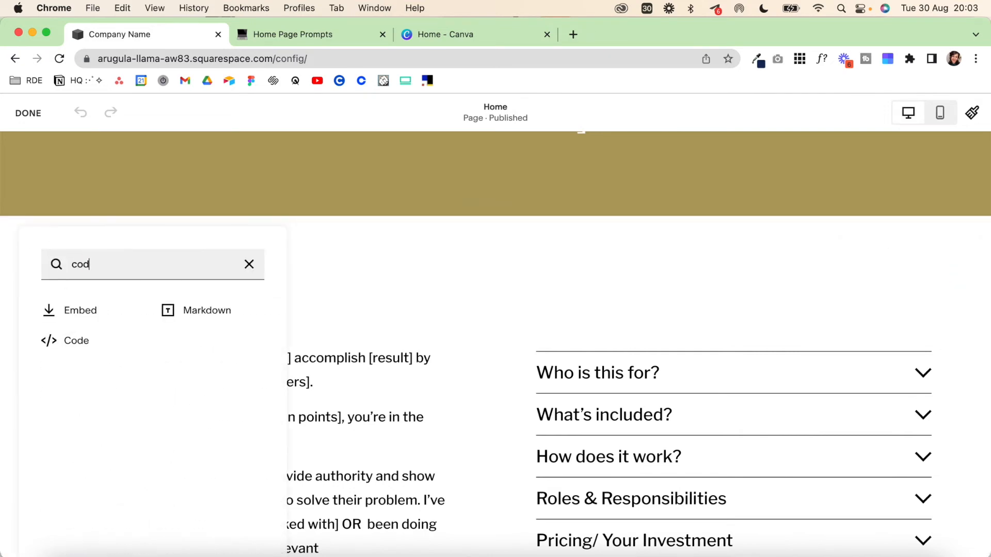
text(e)
key(Return)
drag(105, 293, 572, 258)
drag(675, 359, 932, 310)
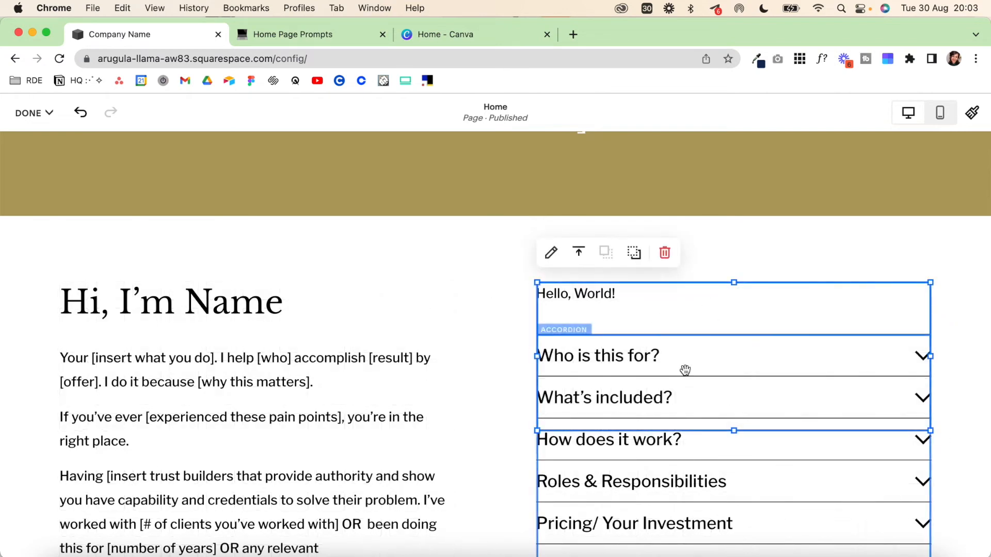
- Open the new code block's content and clear its placeholder "Hello, World!" code
click(550, 253)
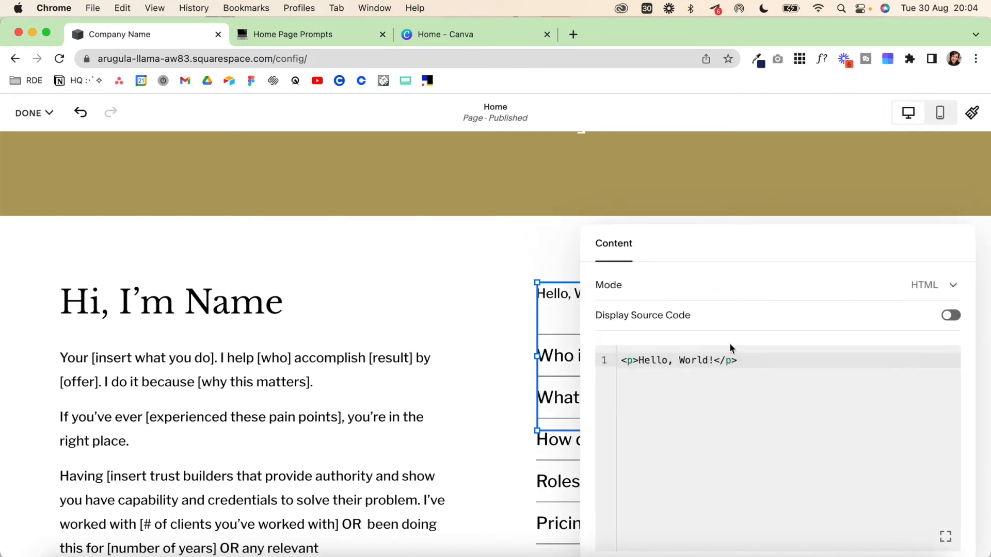
drag(737, 360, 627, 356)
key(BackSpace)
key(BackSpace)
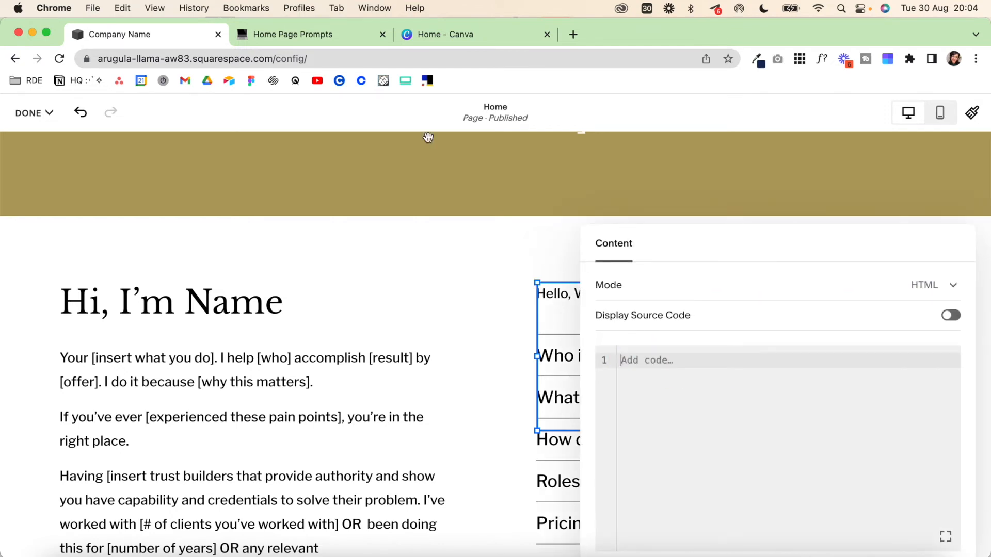
- Copy <div id="about"></div> from the Home Page Prompts page's About section and paste it into the empty code block
click(318, 34)
scroll(316, 327, up, 20)
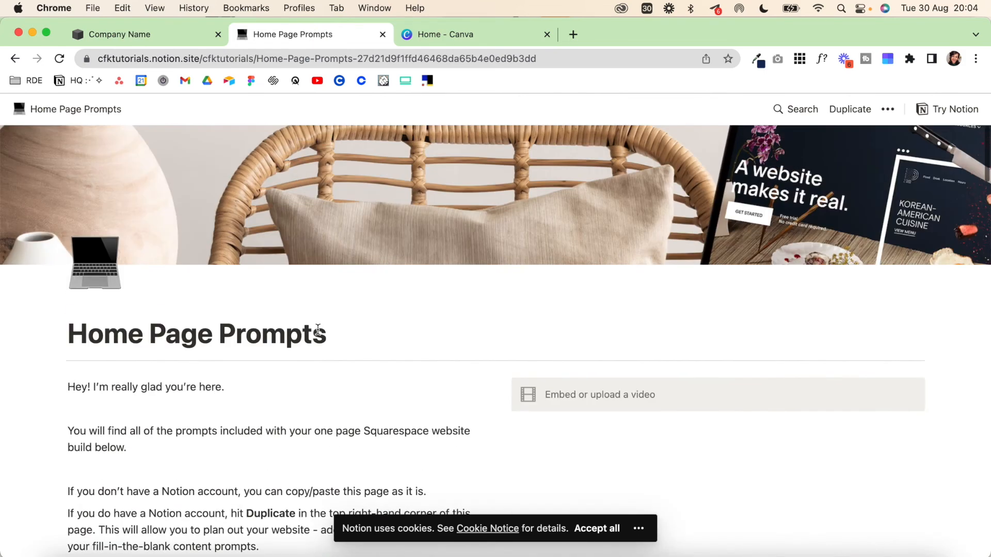
scroll(318, 330, down, 15)
triple_click(230, 251)
key(super+c)
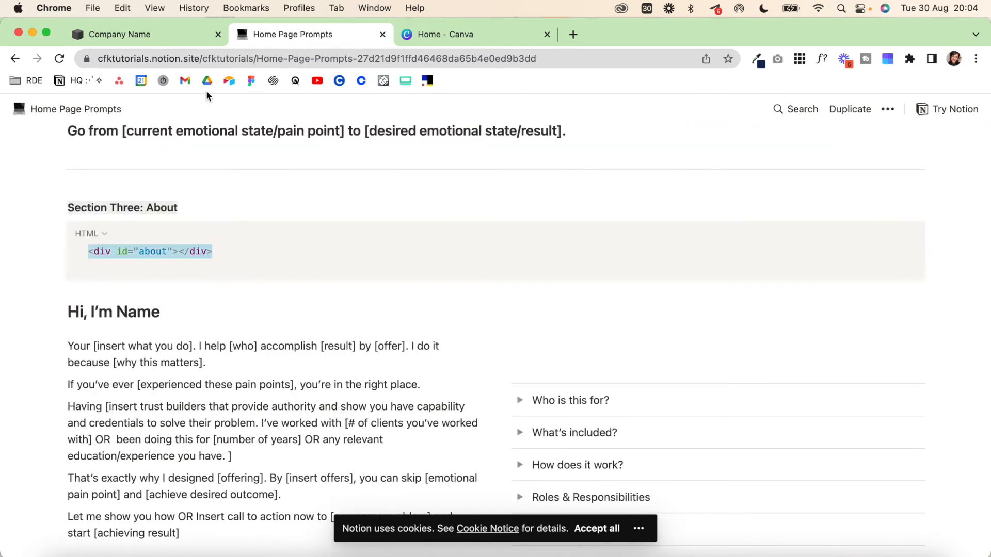
click(144, 36)
key(super+v)
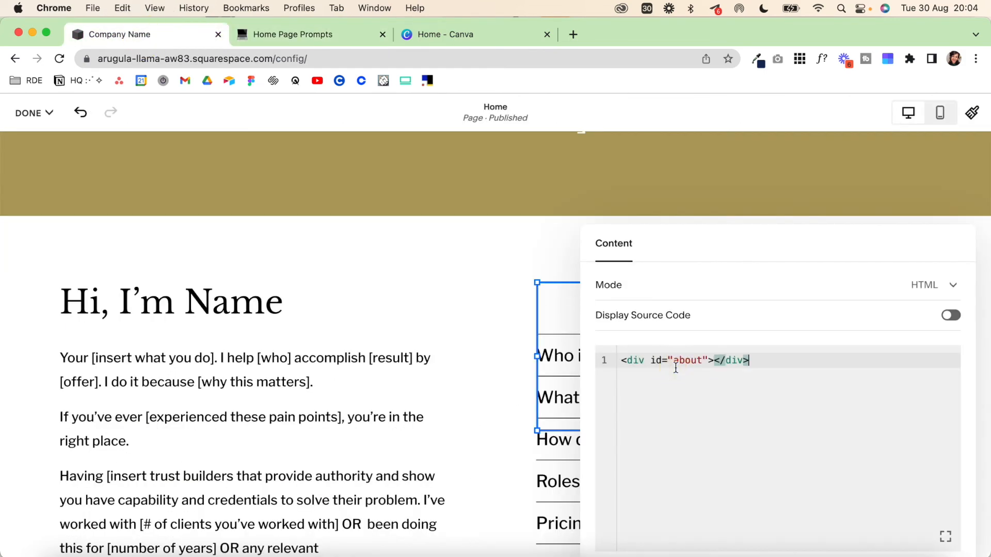
click(472, 299)
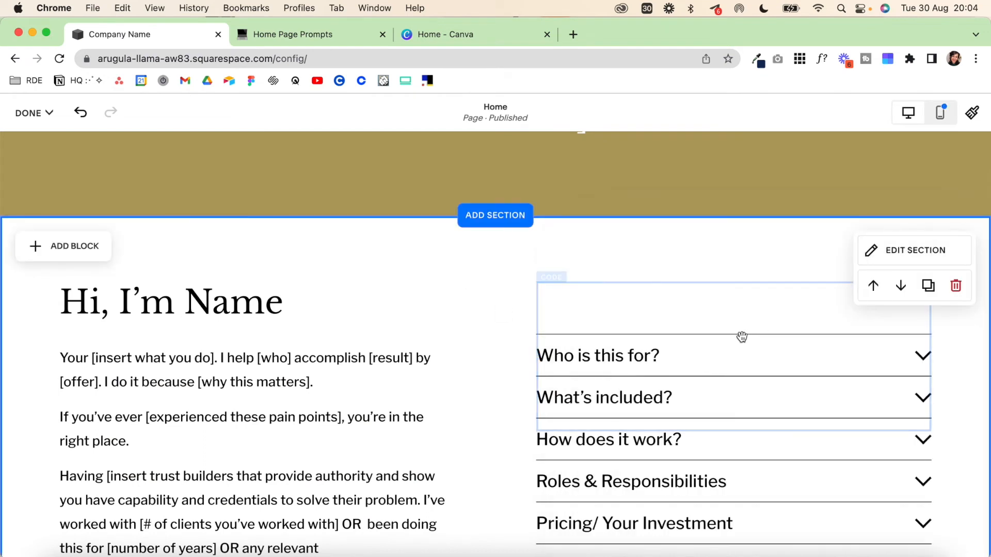
- In the mobile layout, move the code block to the top of the "Hi, I'm Name" section and remove the empty space below the accordion
click(942, 118)
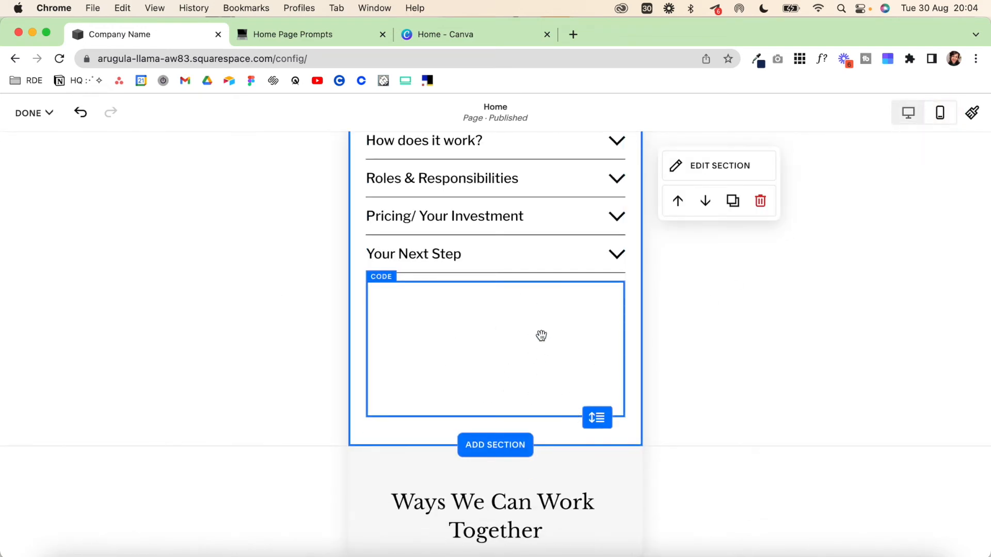
mouse_move(518, 356)
mouse_down()
mouse_move(518, 136)
mouse_move(510, 356)
mouse_move(528, 348)
mouse_move(512, 341)
mouse_up()
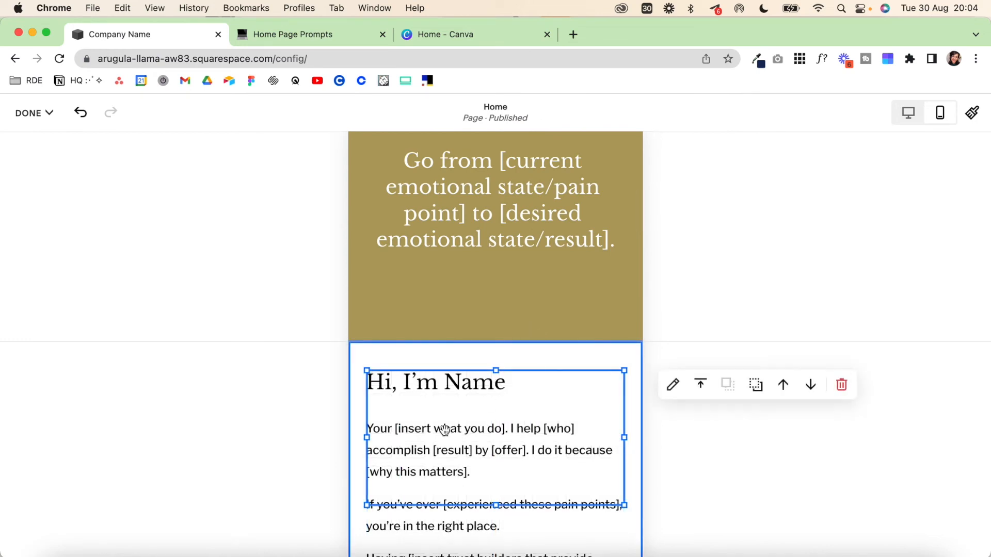
scroll(443, 434, down, 10)
scroll(444, 435, down, 4)
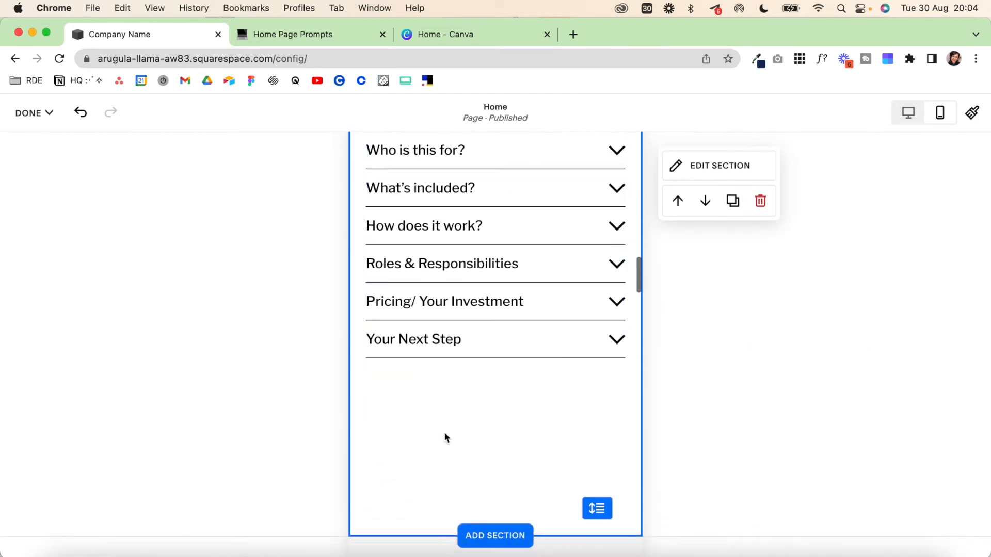
drag(598, 493, 607, 349)
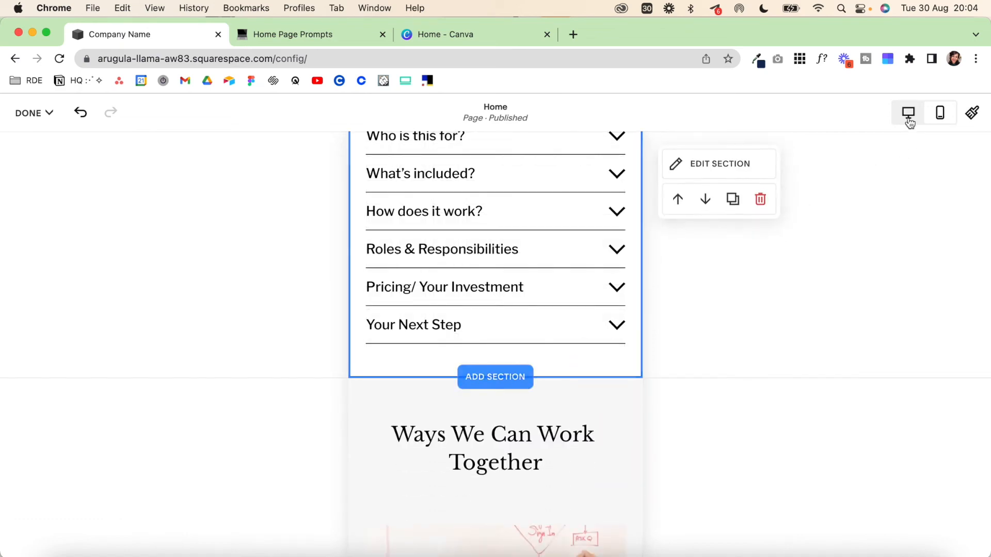
click(908, 112)
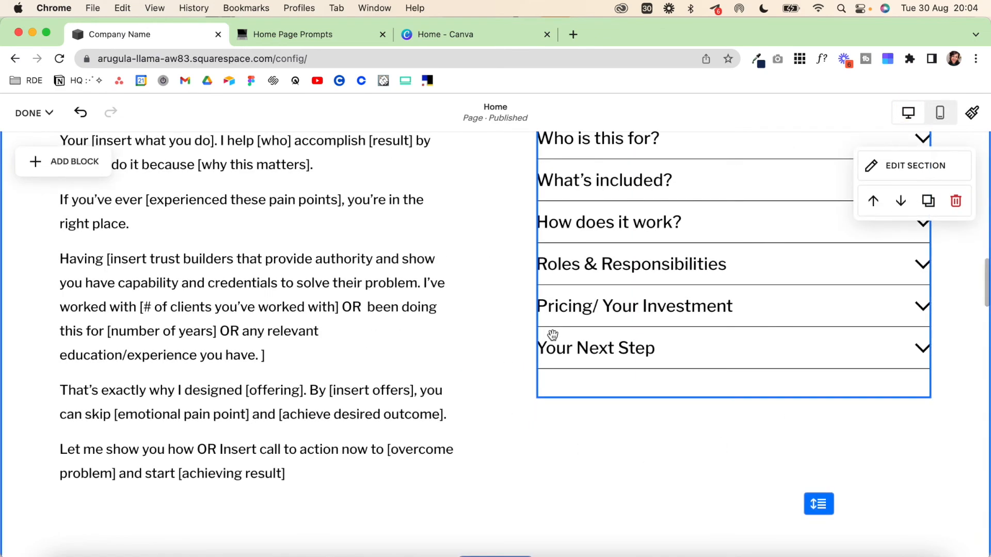
scroll(366, 246, up, 4)
scroll(366, 246, down, 10)
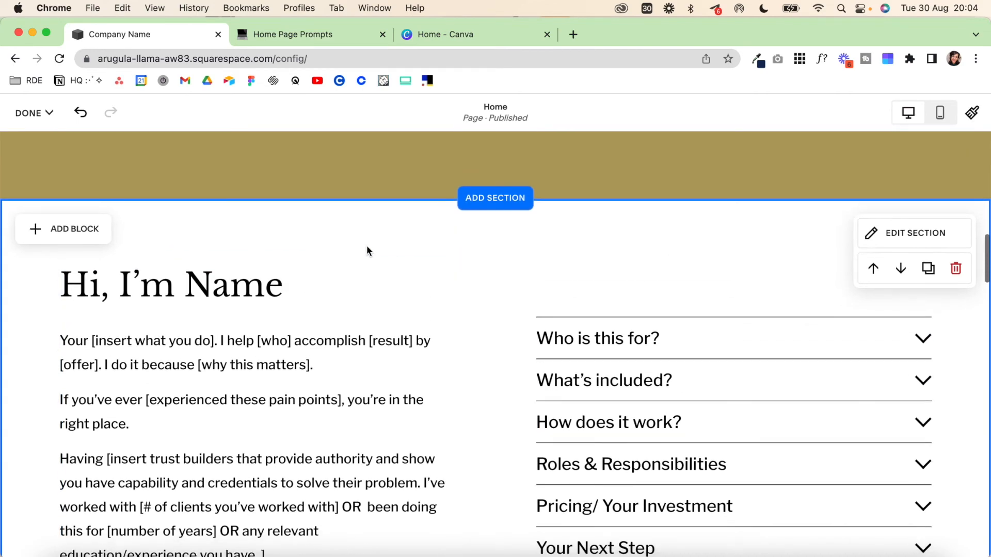
- Add a blank section directly above the "Ways We Can Work Together" section
scroll(366, 245, up, 1)
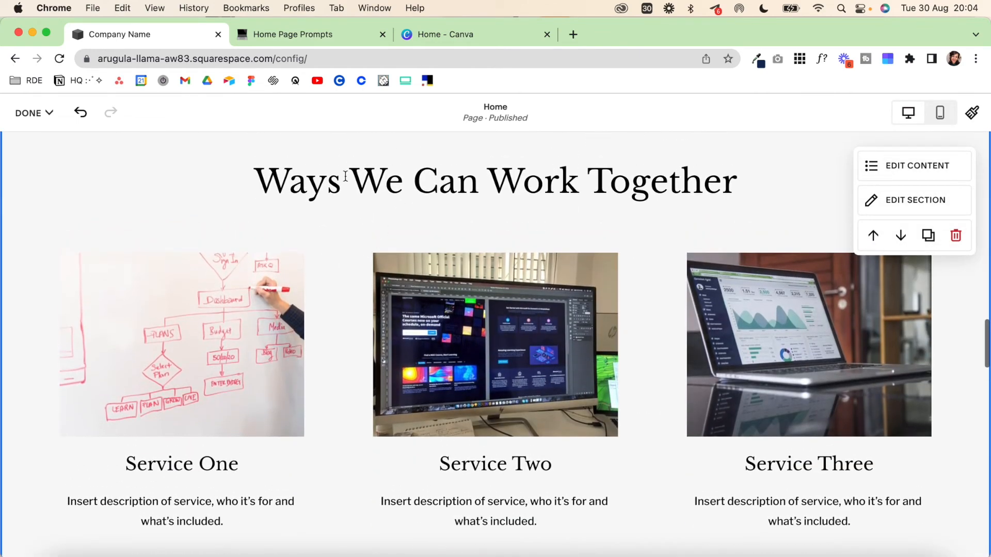
scroll(381, 243, up, 2)
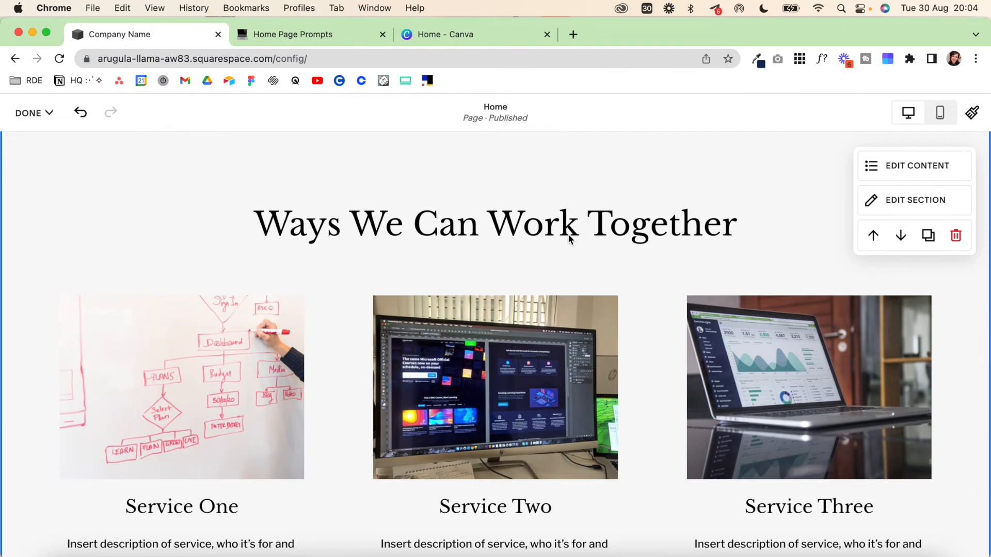
scroll(498, 252, up, 4)
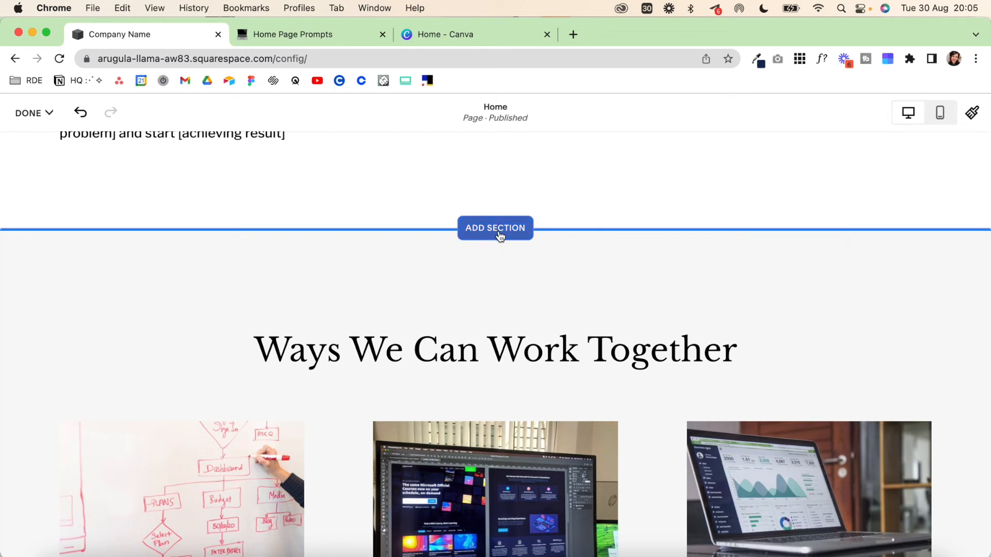
click(500, 235)
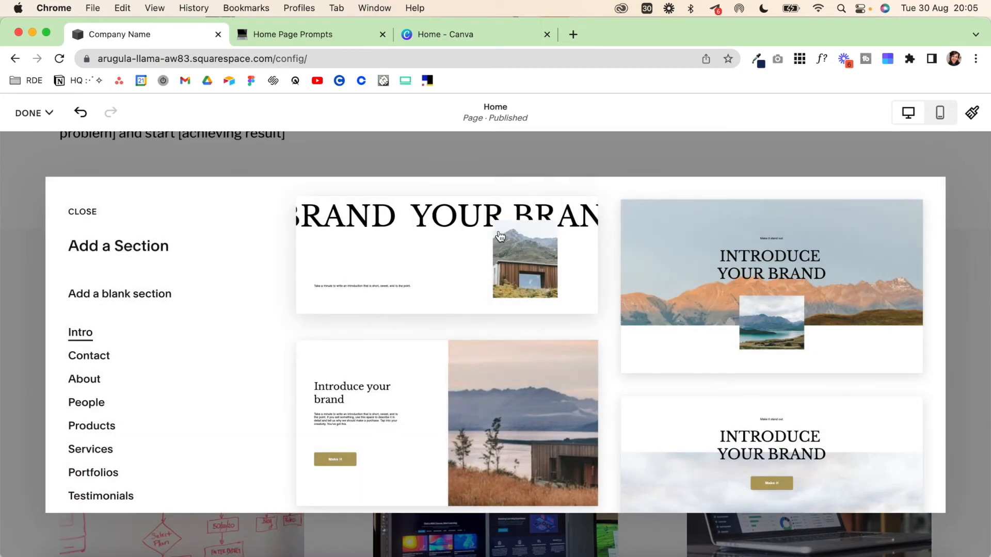
click(154, 294)
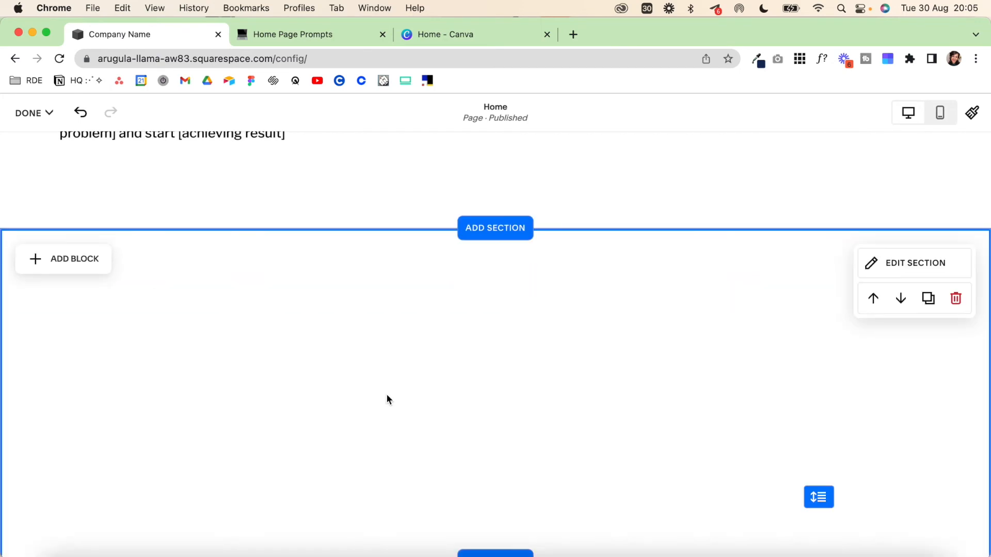
- Add a code block to the new blank section and stretch it across the full grid width
click(91, 262)
text(code)
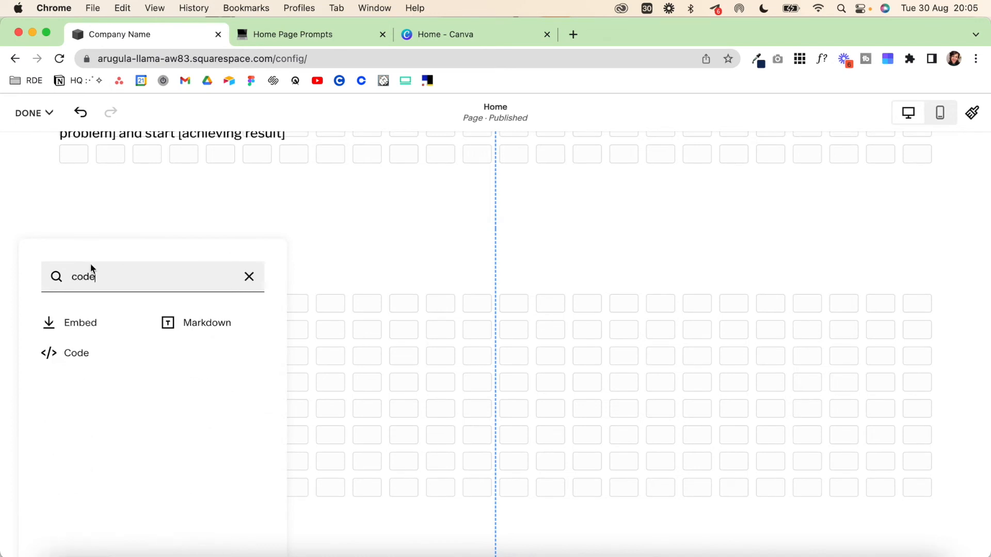
click(75, 350)
drag(199, 366, 941, 359)
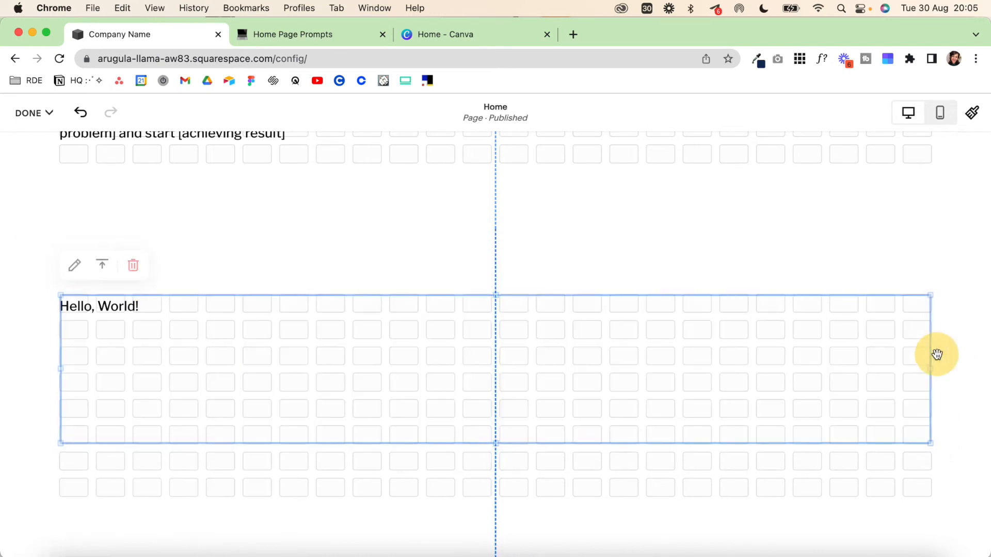
- Copy <div id="services"></div> from the Home Page Prompts page's Section Four and replace the new code block's "Hello, World!" placeholder with it
click(318, 35)
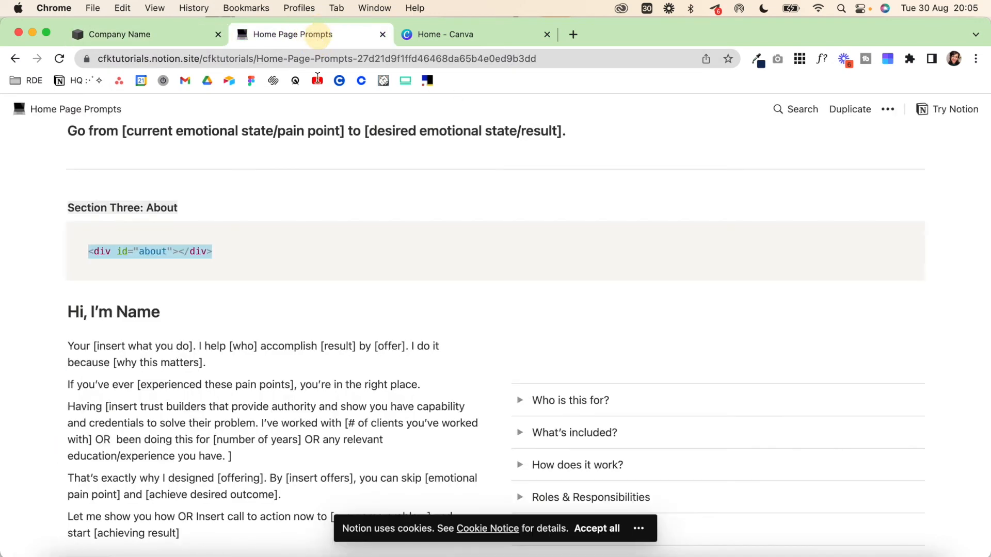
scroll(330, 356, down, 10)
click(261, 204)
triple_click(261, 205)
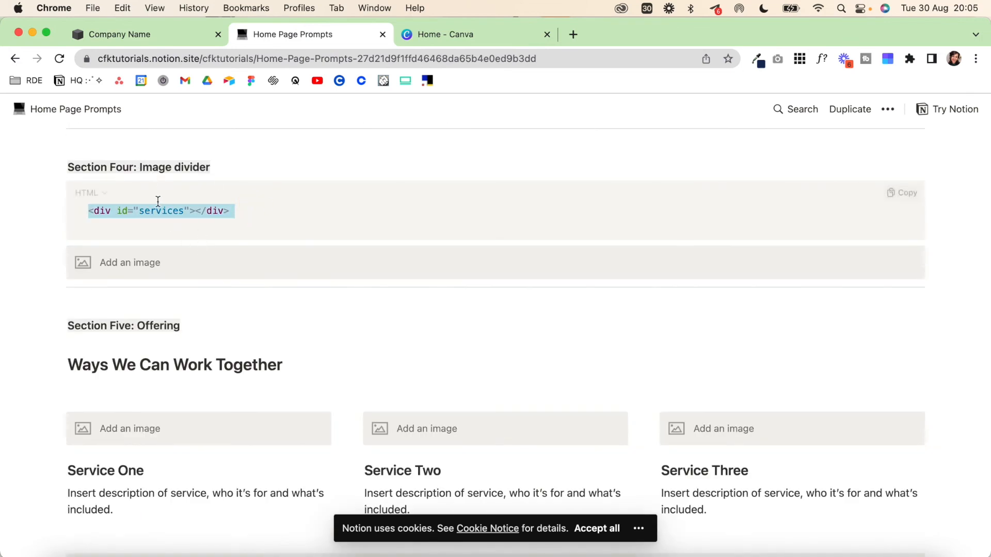
click(128, 35)
click(75, 266)
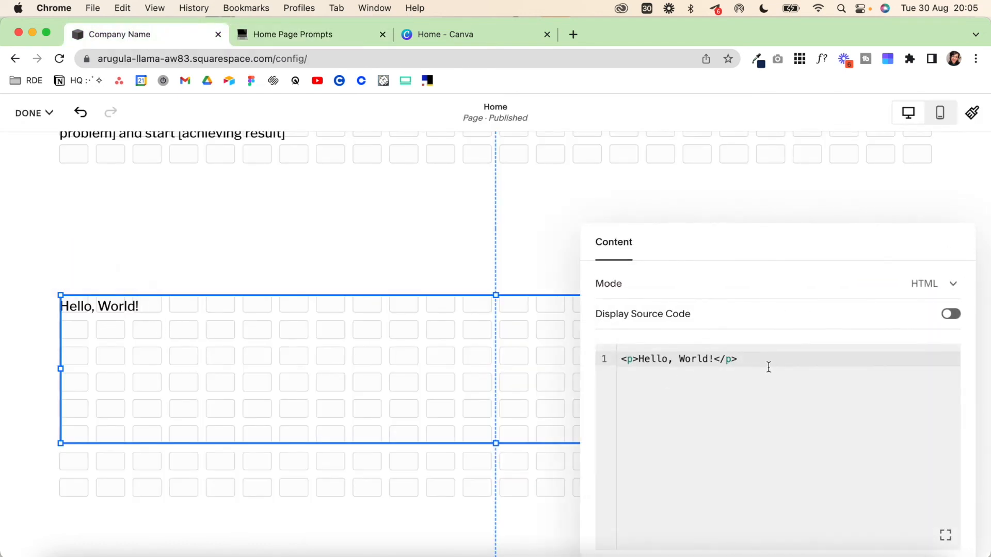
drag(767, 363, 562, 345)
text(```html <div id="services"></div> ```)
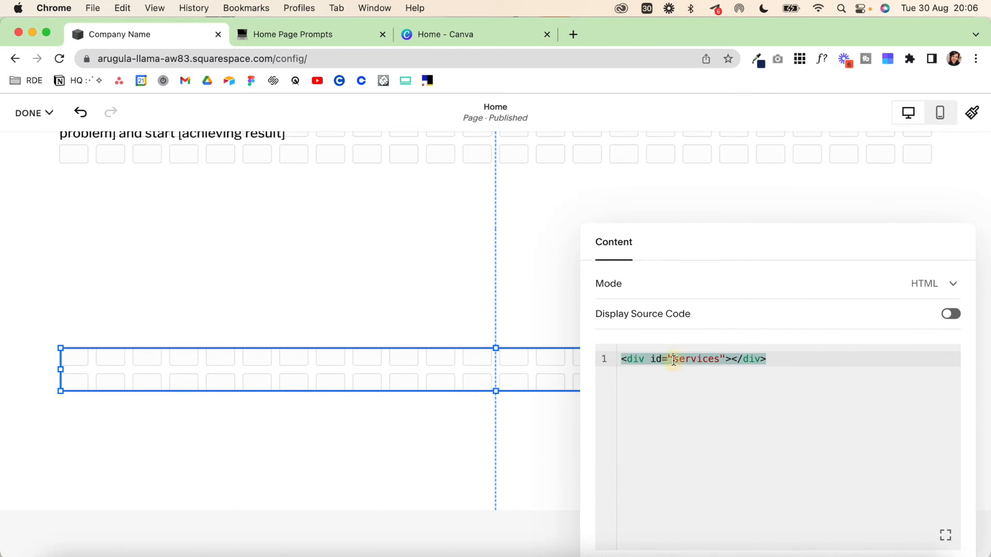
drag(673, 360, 721, 359)
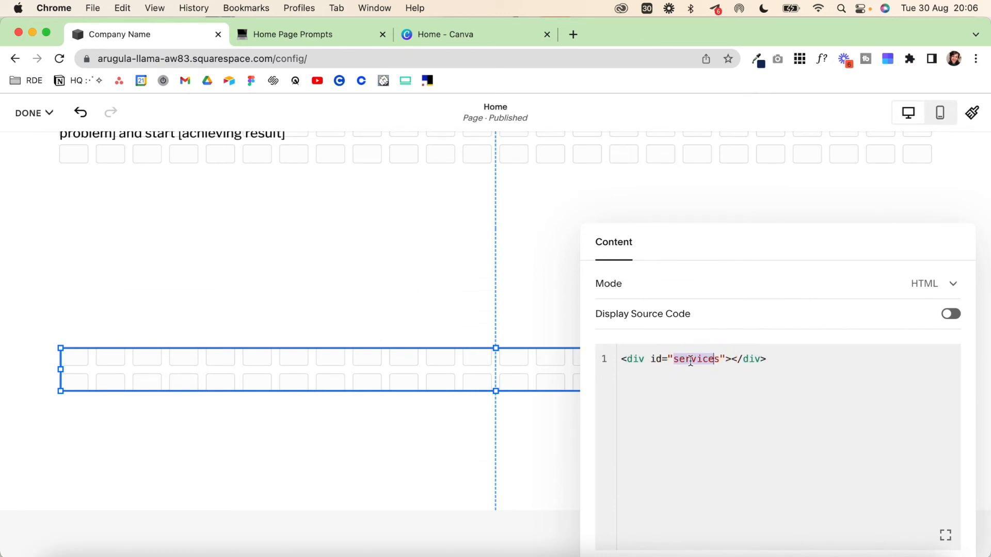
drag(722, 359, 672, 358)
click(545, 285)
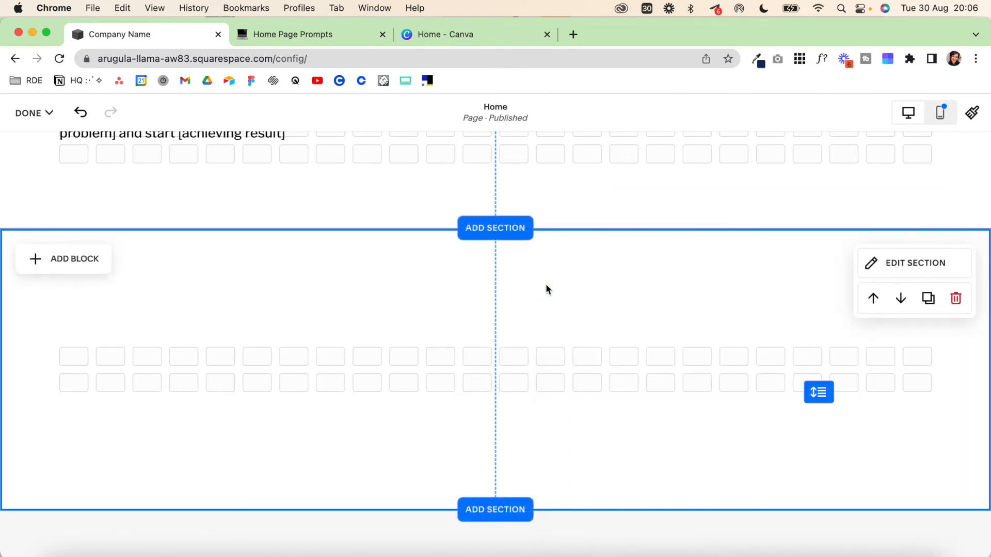
- Turn off Fill Screen for the section holding the services code block
click(867, 273)
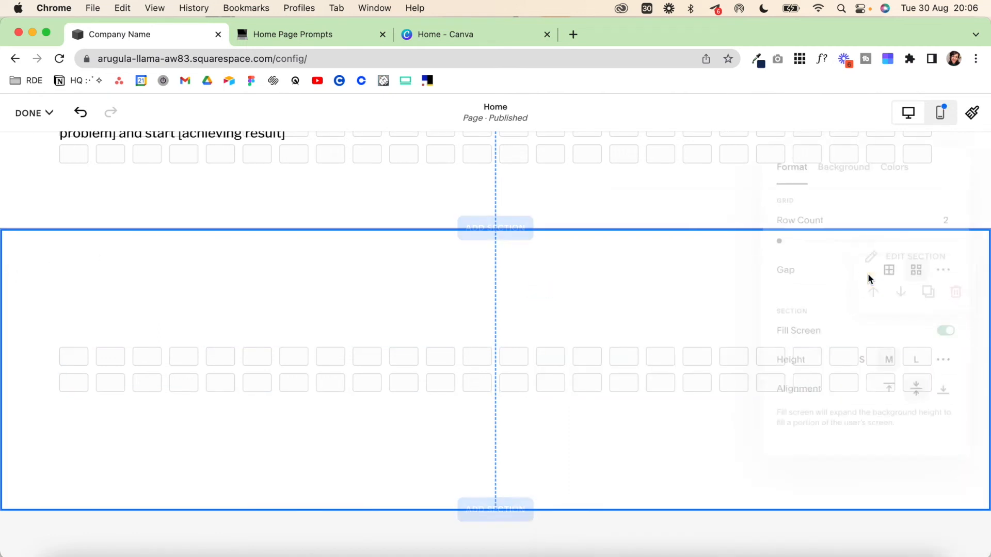
click(952, 334)
click(625, 336)
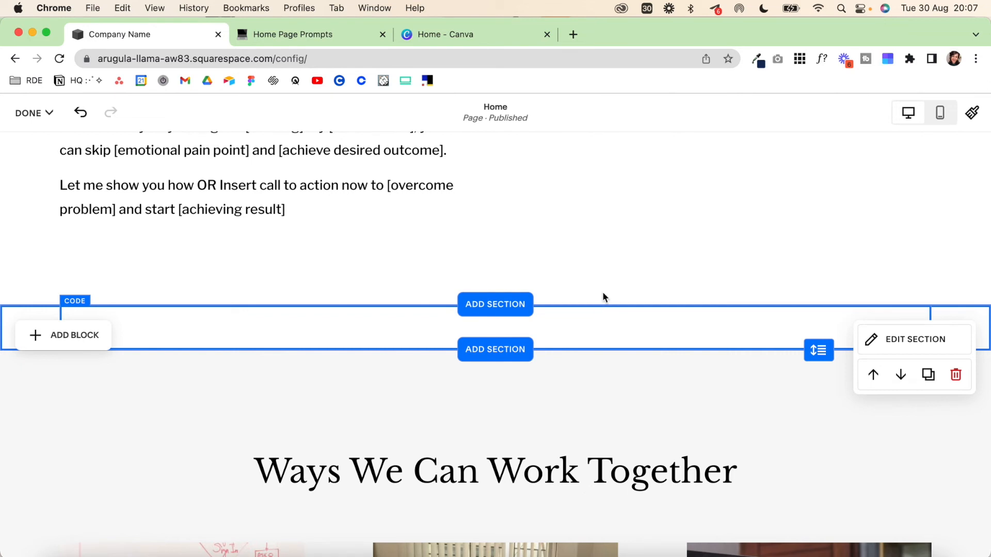
- Check the services code section in the mobile layout, try to shorten it there, and return to the desktop layout
click(939, 113)
scroll(527, 278, down, 5)
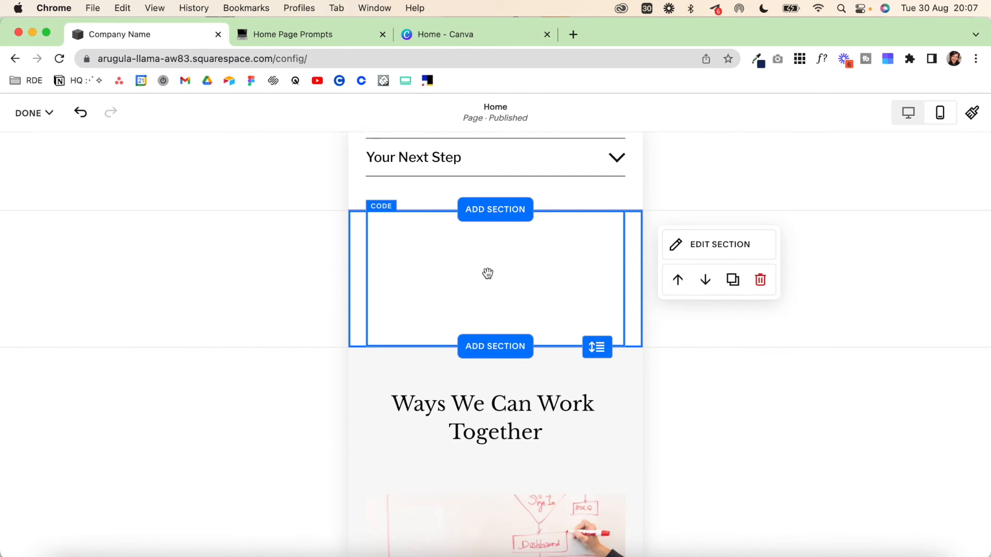
drag(598, 331, 597, 303)
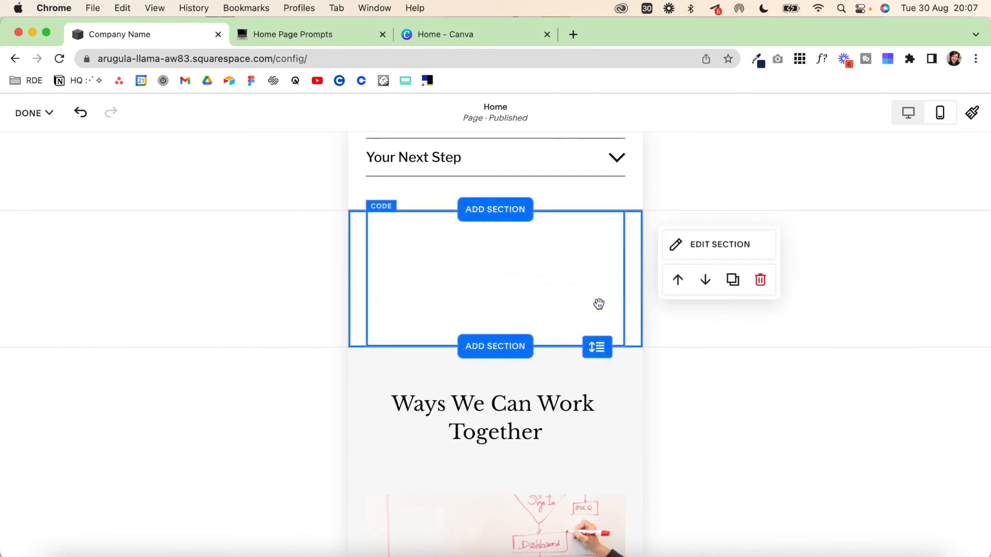
click(908, 118)
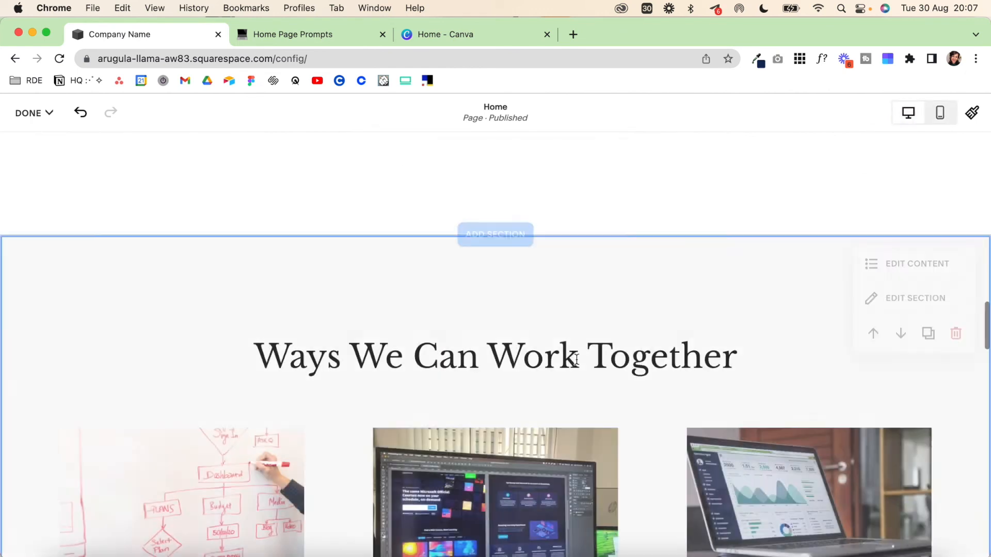
- Extend the services code section by one grid row below its code block
scroll(576, 359, up, 3)
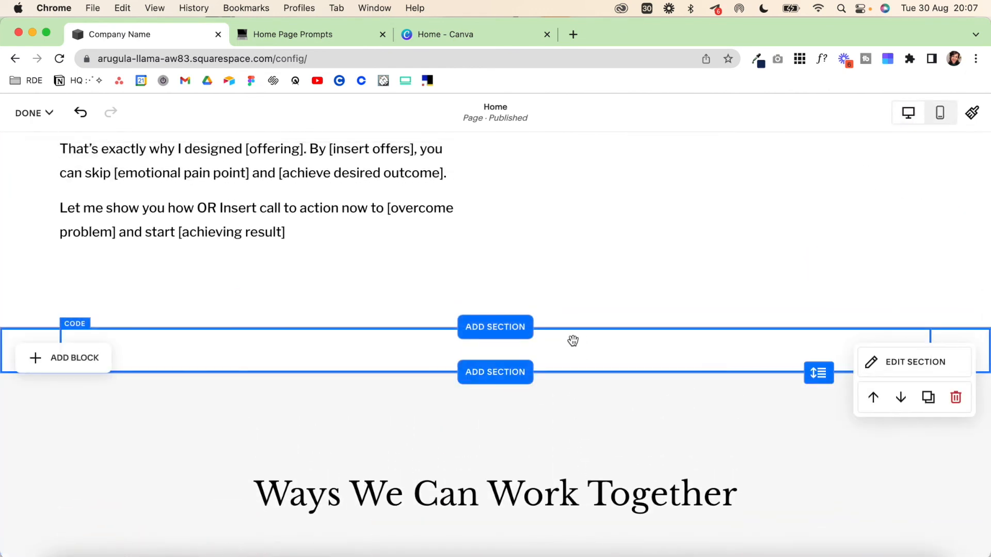
click(572, 344)
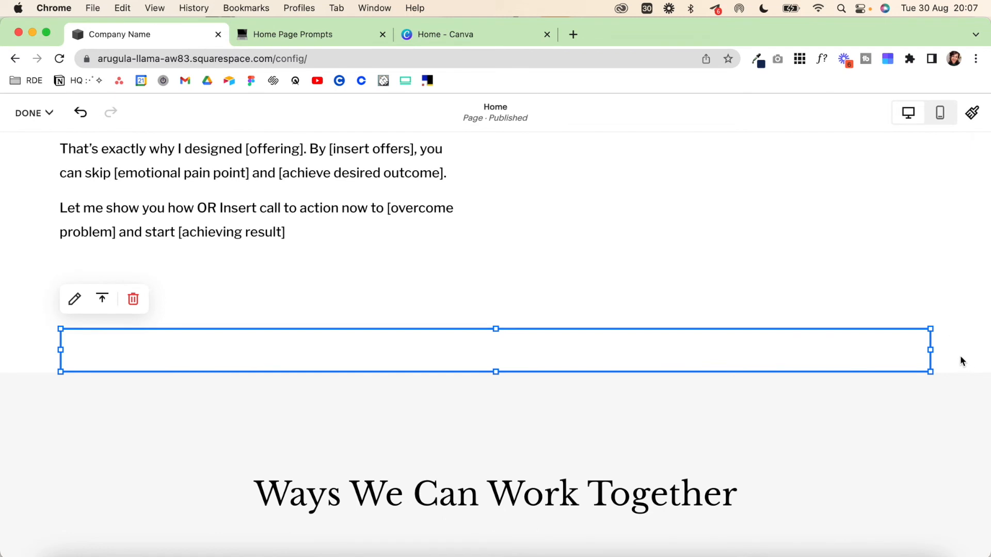
drag(818, 372, 817, 411)
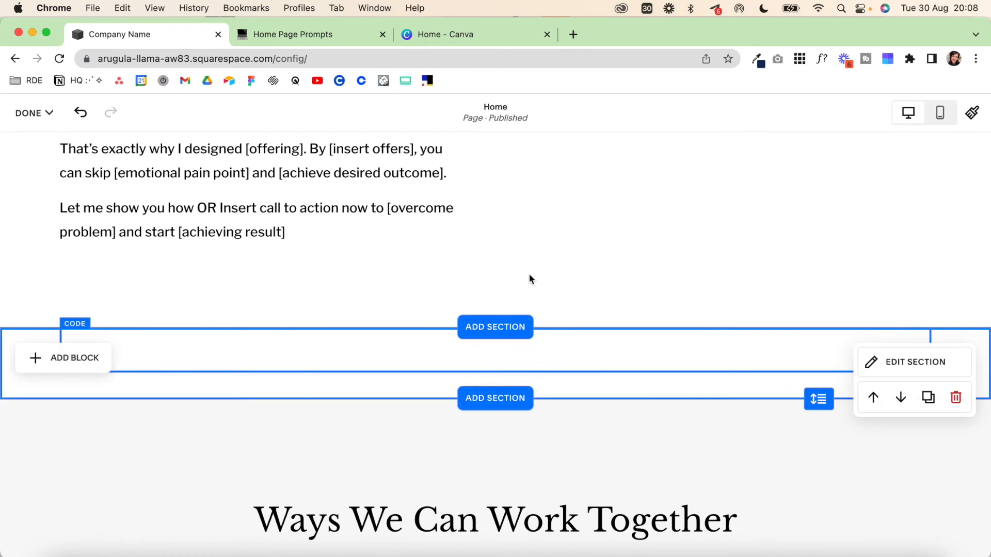
- Switch to Canva and create a new custom-size design of 300 × 300 px
click(448, 34)
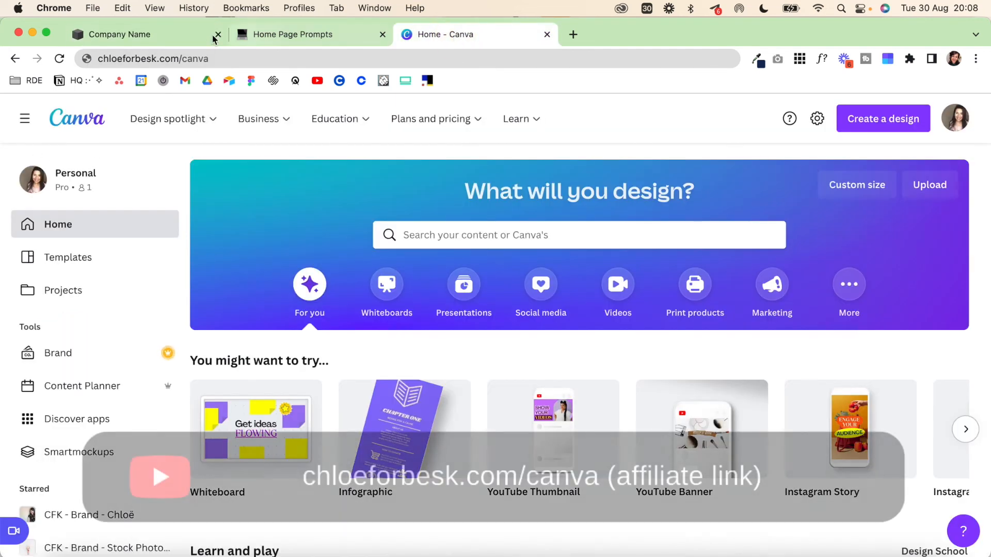
click(98, 60)
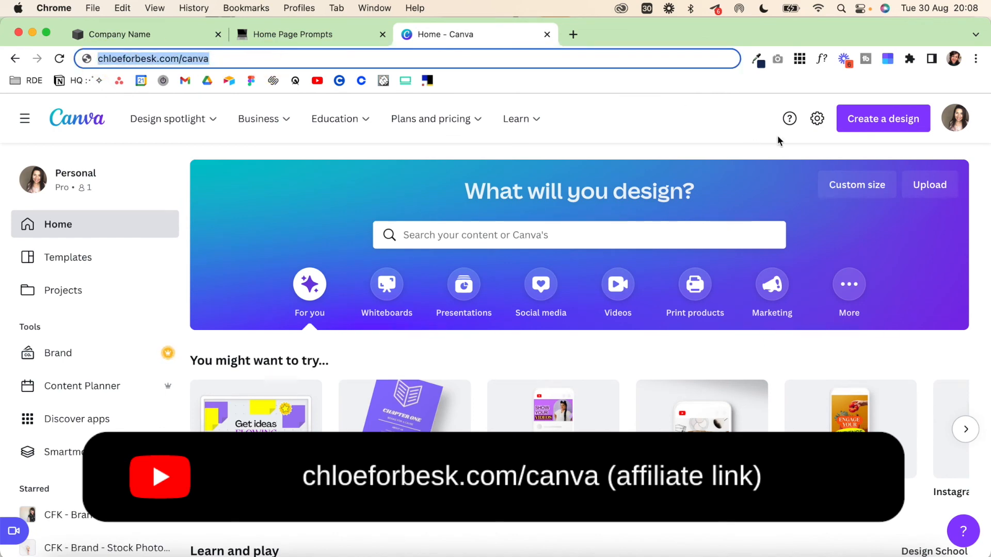
click(898, 120)
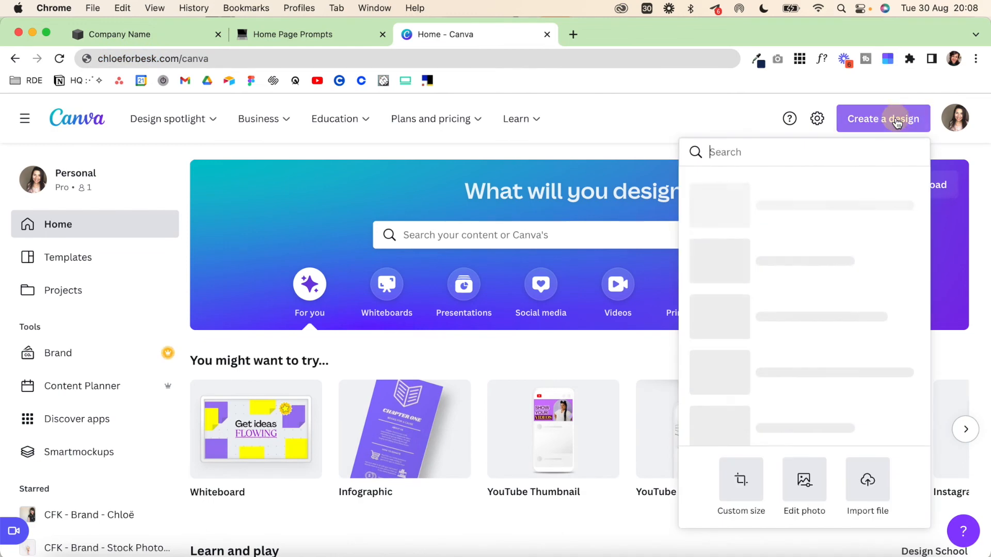
click(739, 479)
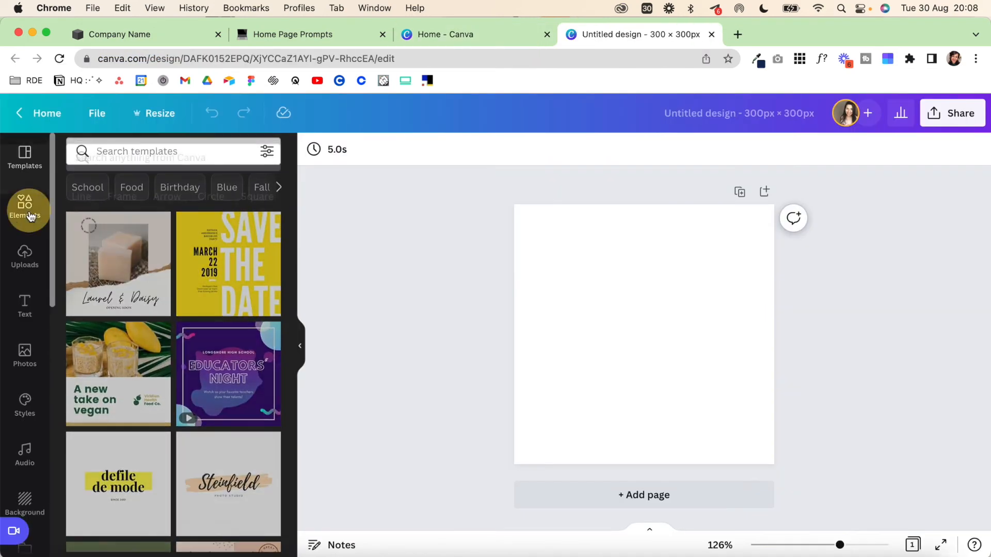
- Search Canva's elements for "arrow", add the white triple-chevron graphic to the design and rotate it 90° to point down
click(25, 204)
click(137, 150)
text(arrow)
key(Return)
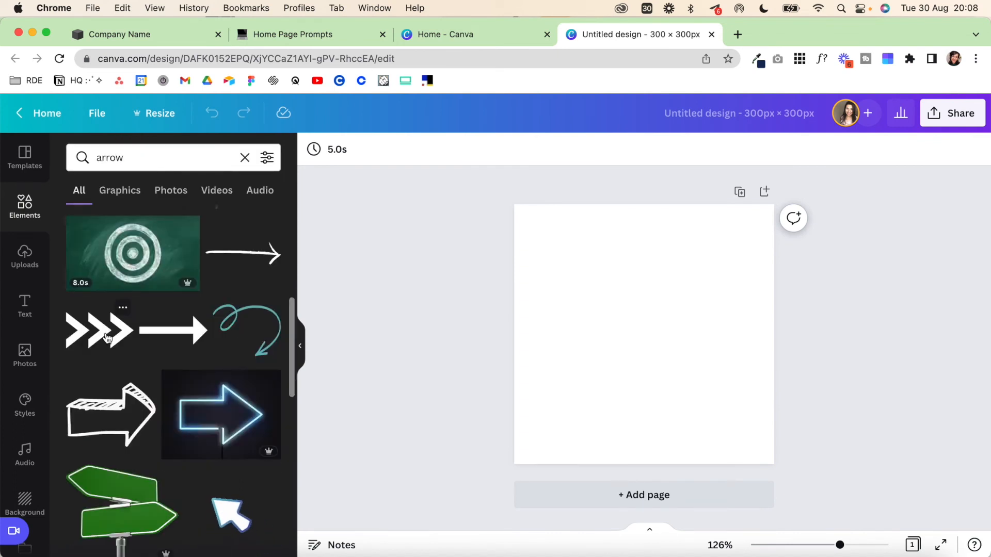
click(110, 332)
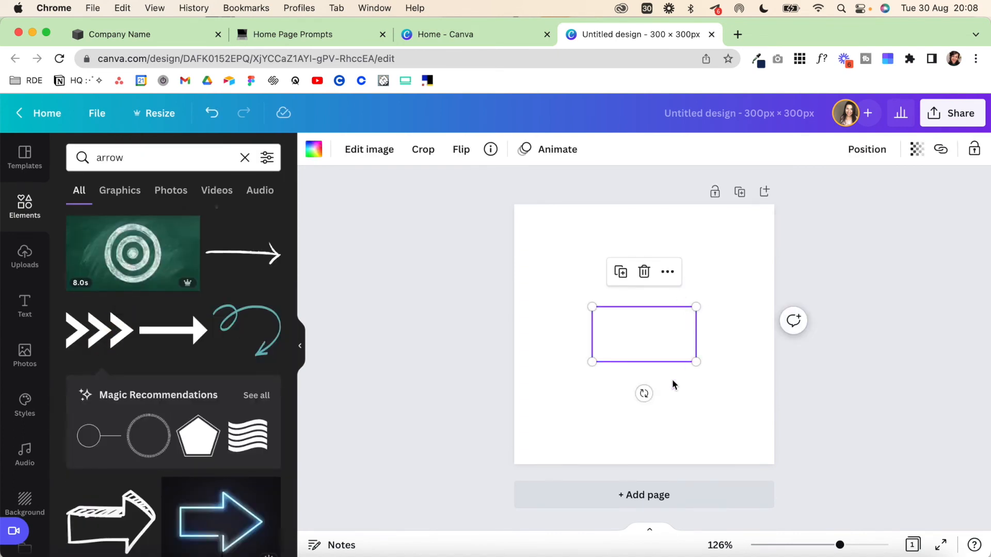
drag(643, 394, 580, 331)
- Recolor the chevron graphic to the site's gold, #B2A061, and enlarge it on the page
click(313, 149)
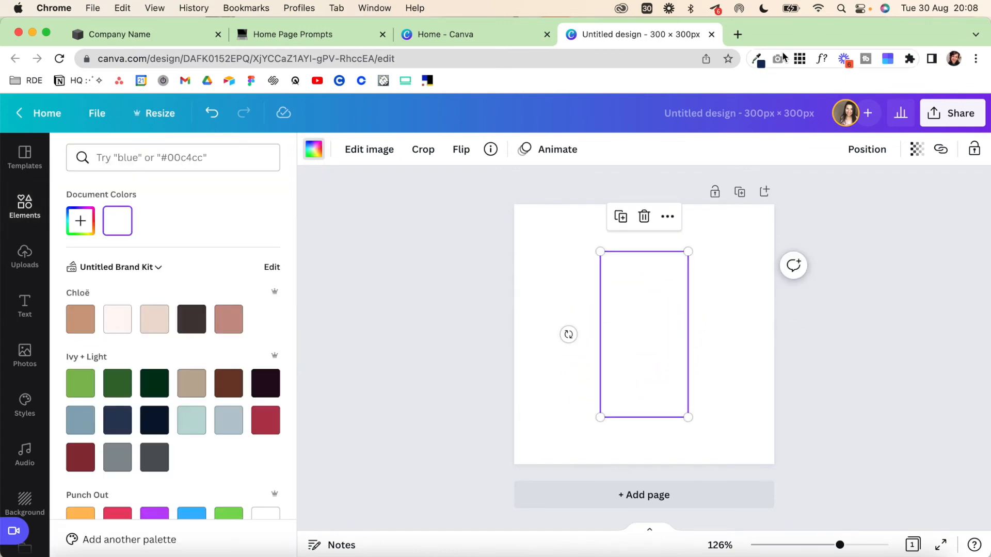
click(756, 59)
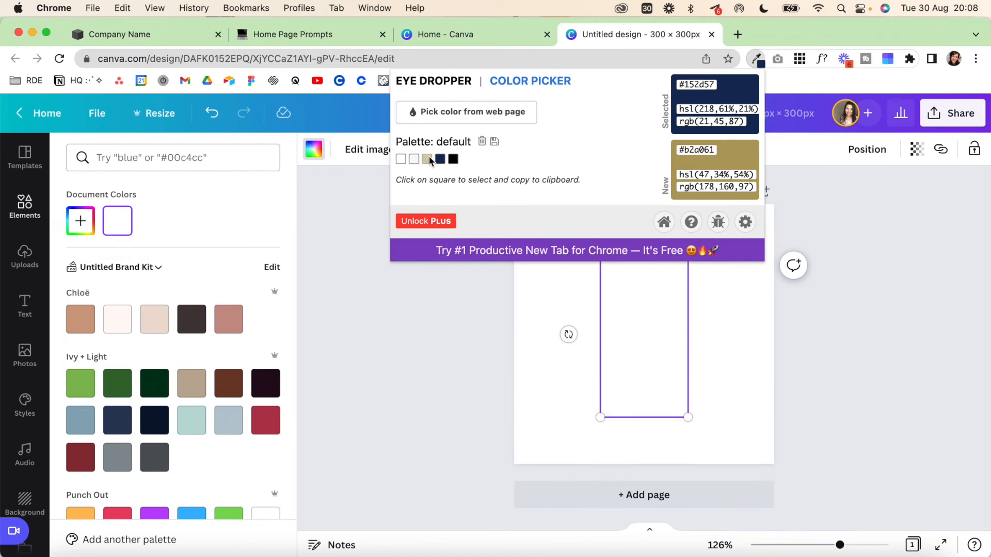
click(696, 84)
click(80, 220)
click(158, 363)
text(#B2A061)
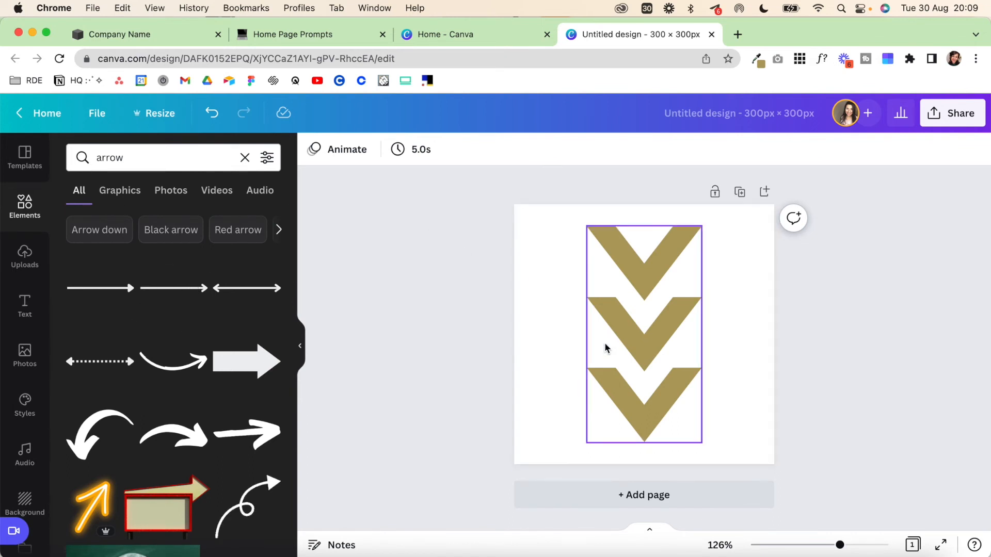
click(565, 314)
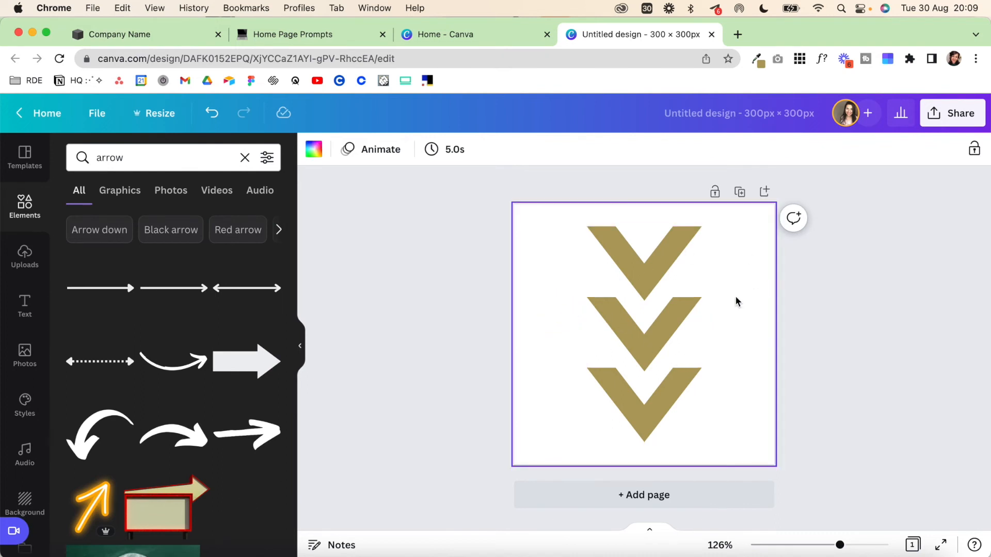
- Choose PNG with a transparent background in the chevron design's download settings, and switch back to the Squarespace home page
click(933, 118)
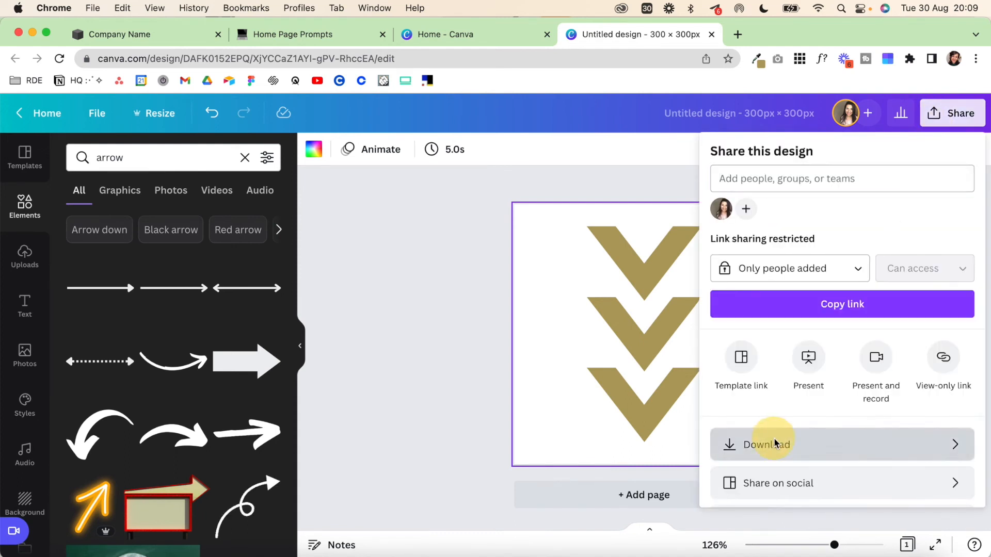
click(751, 443)
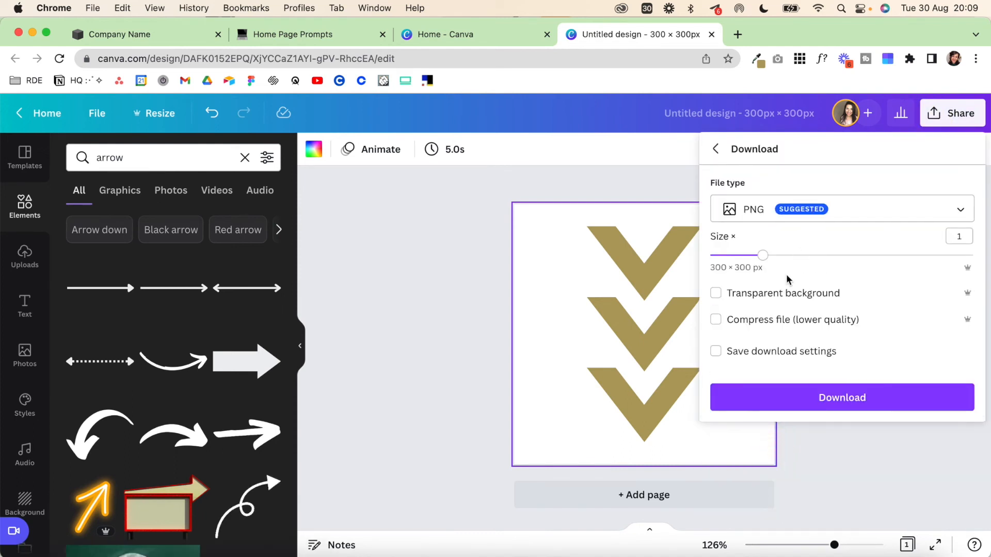
click(717, 294)
click(535, 276)
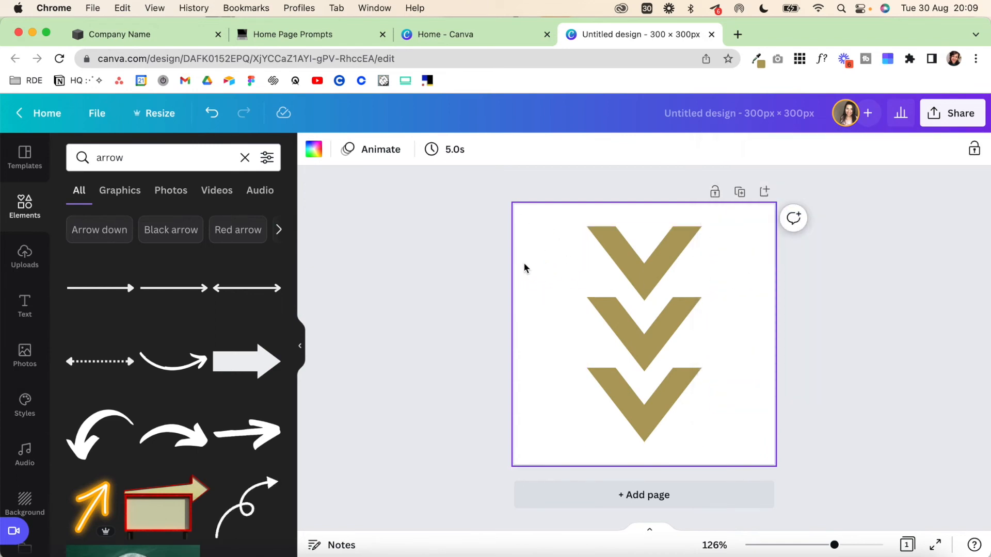
click(111, 35)
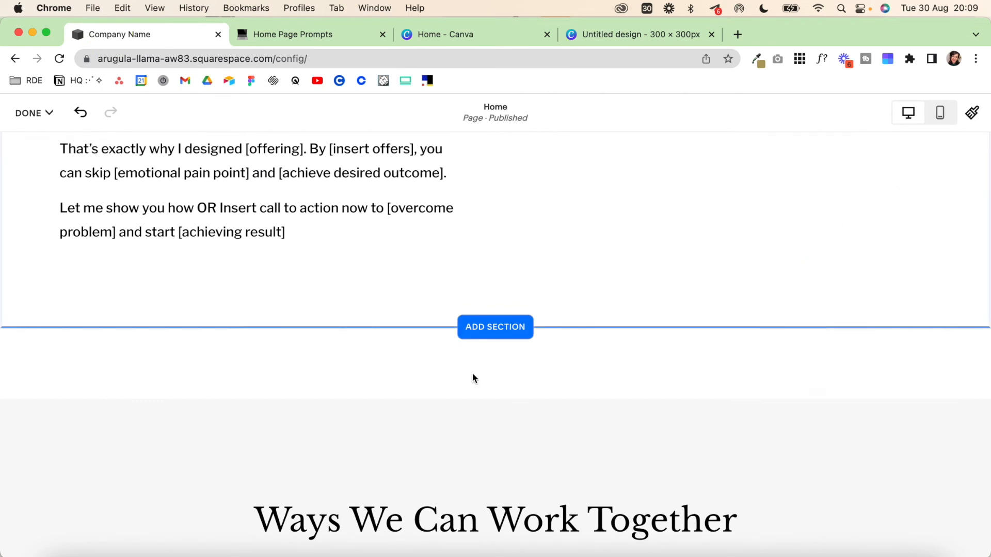
- Download the chevron PNG from Canva and place it as a centered image block in the blank section above "Ways We Can Work Together"
scroll(395, 354, down, 3)
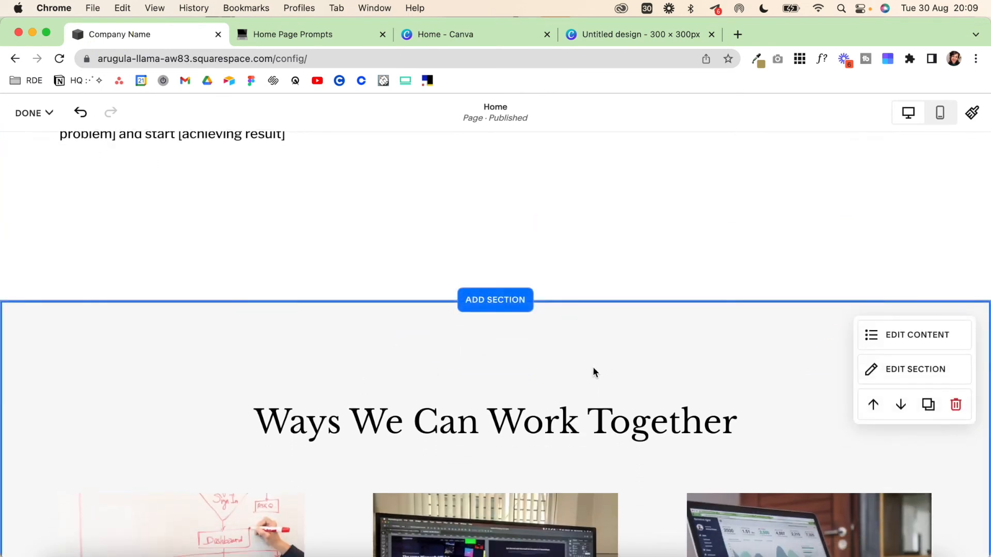
click(609, 34)
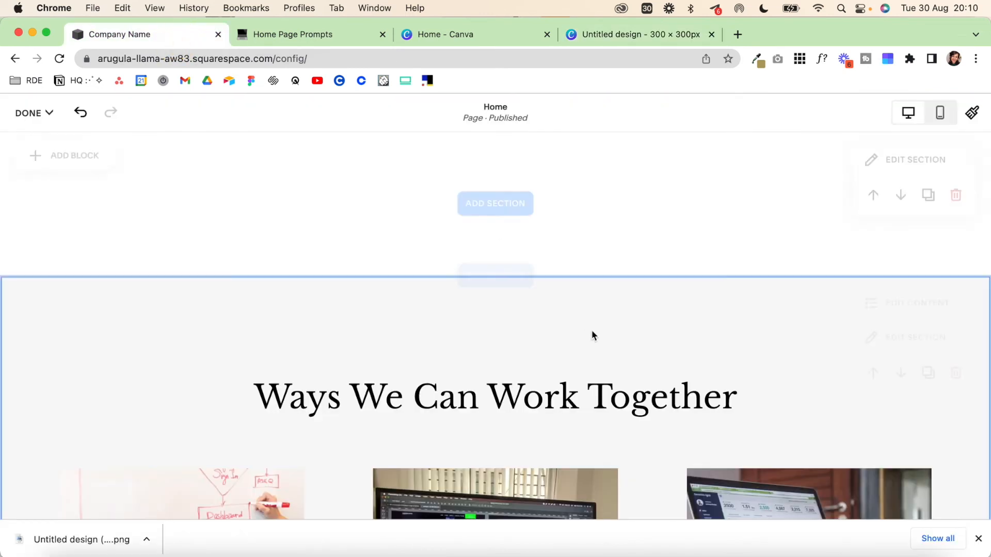
click(88, 238)
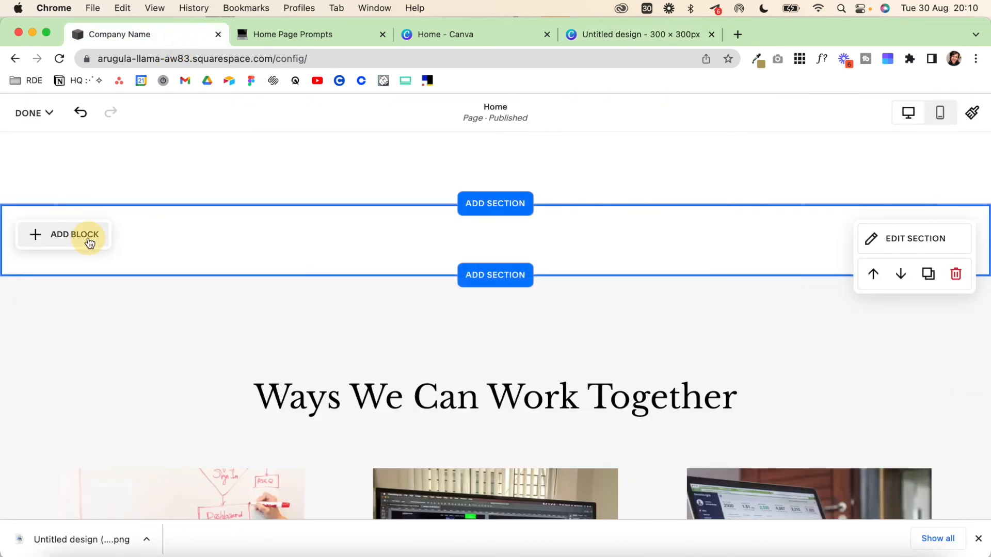
click(181, 322)
click(163, 279)
click(150, 280)
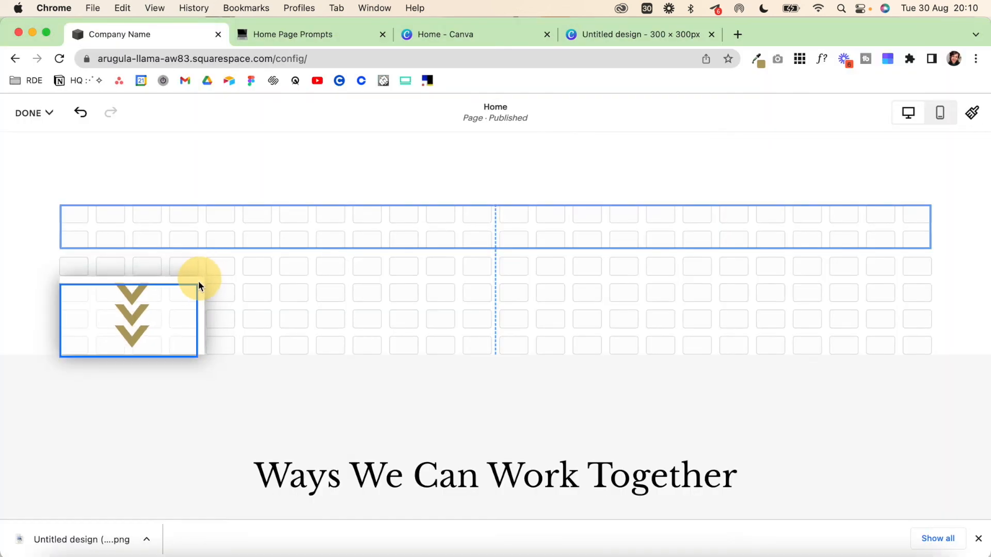
drag(198, 281, 503, 212)
click(809, 321)
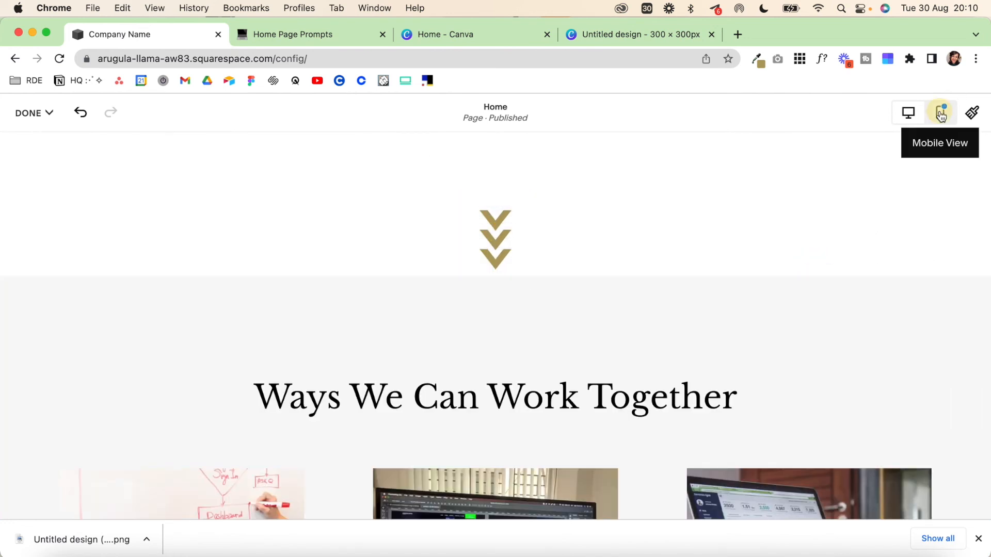
- In the mobile layout, move the chevron image up within its section and shorten the section to fit, then return to the desktop layout
click(939, 112)
drag(490, 357, 493, 217)
click(583, 412)
drag(591, 447, 591, 316)
scroll(591, 310, up, 3)
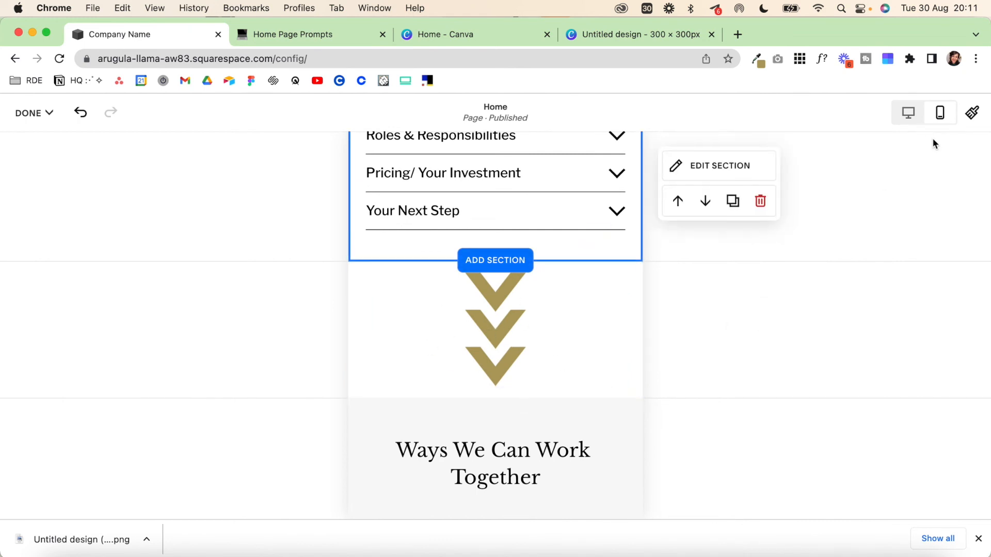
click(911, 122)
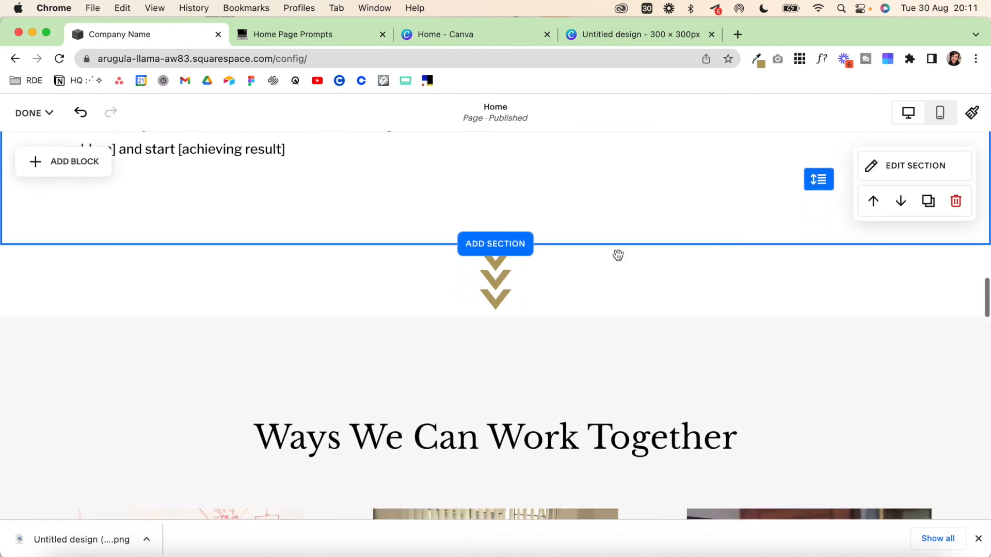
- Add a code block to the gold testimonials section containing <div id="testimonial"></div>, taken from the Home Page Prompts page
scroll(618, 255, down, 1)
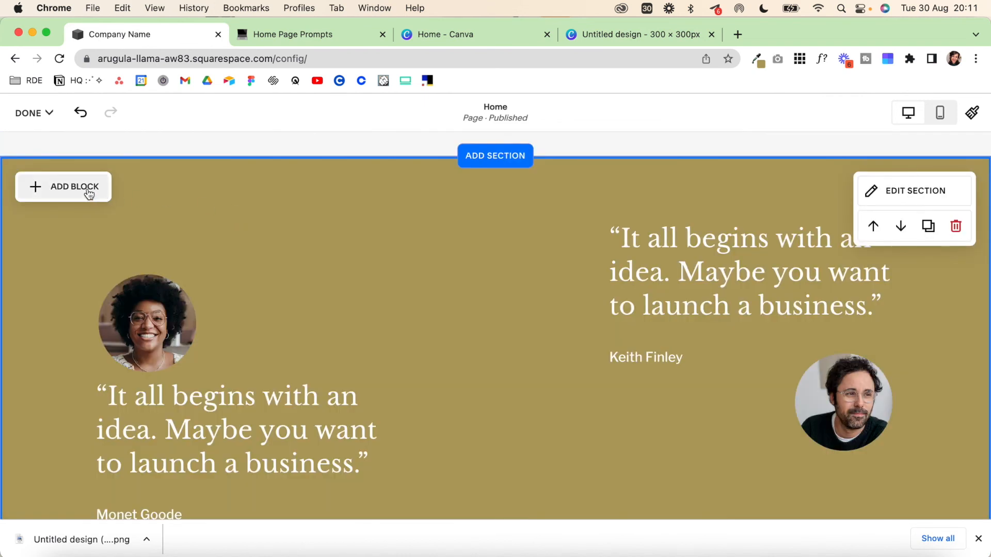
click(87, 193)
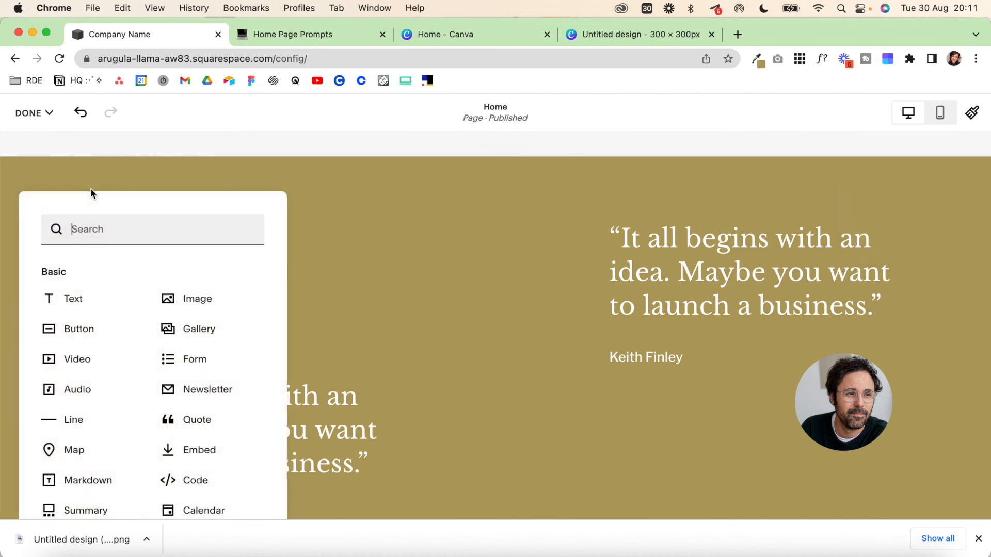
text(code)
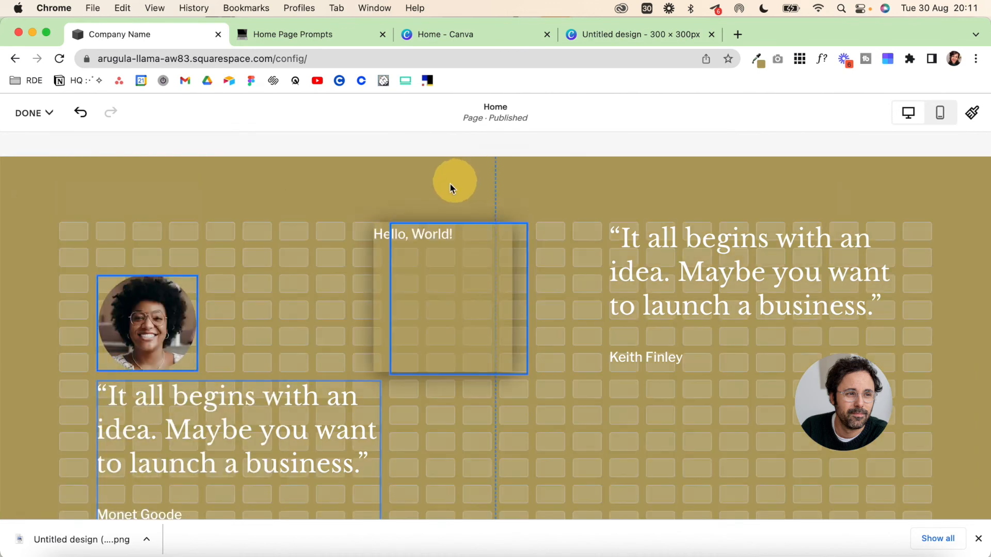
drag(452, 185, 443, 187)
click(367, 193)
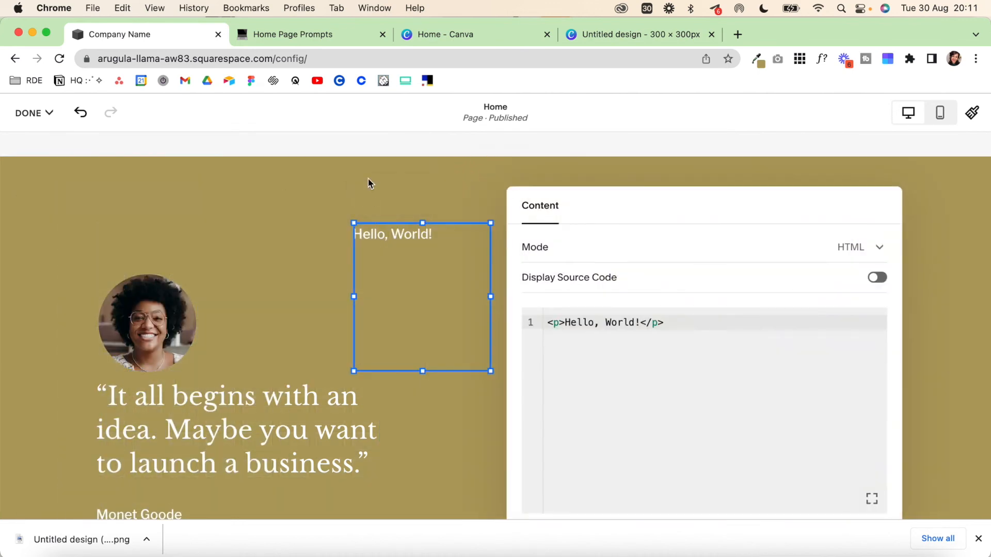
click(326, 39)
scroll(307, 381, down, 8)
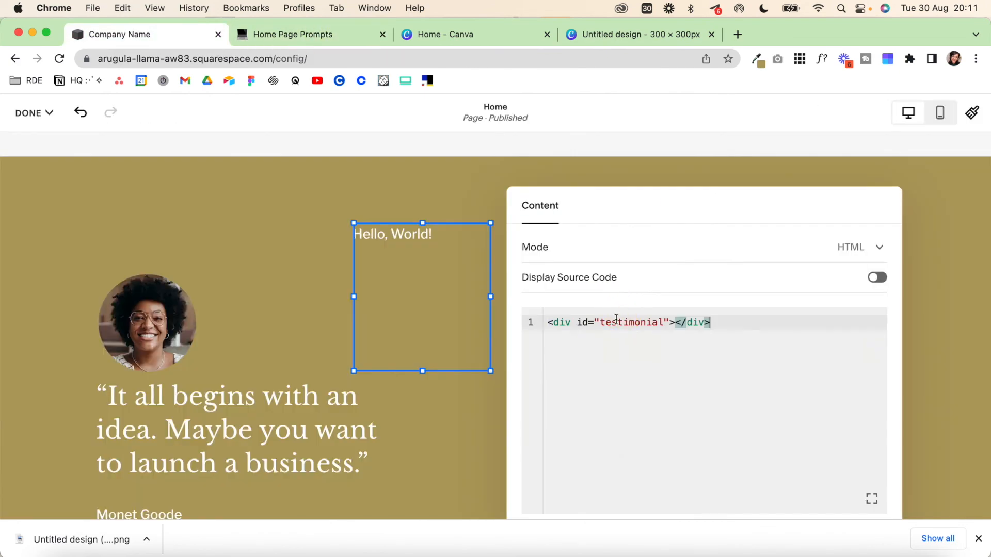
drag(599, 327, 661, 324)
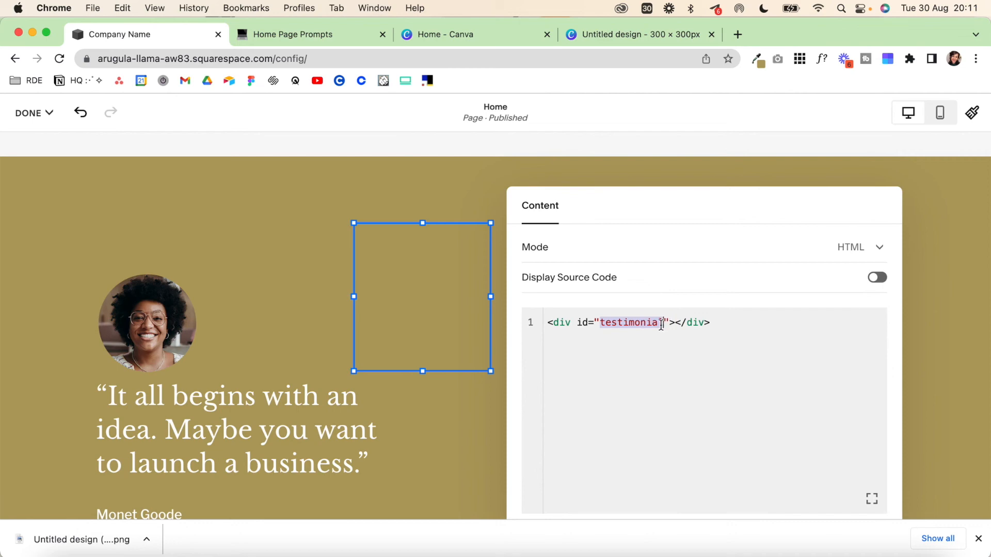
click(414, 207)
- Add a code block to the "Let's Work Together" section containing <div id="inquiry"></div>, copied from the Home Page Prompts page
scroll(413, 206, down, 5)
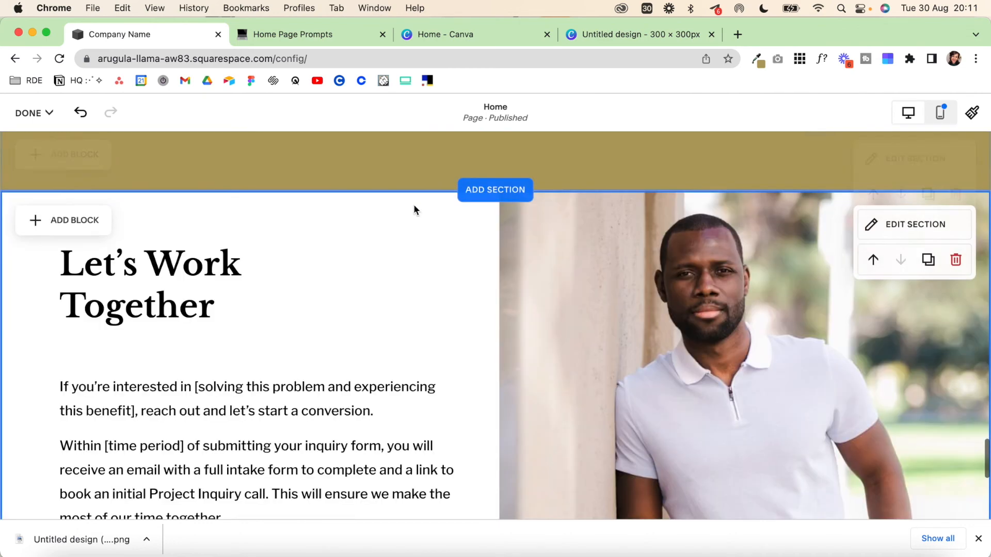
click(78, 222)
click(195, 489)
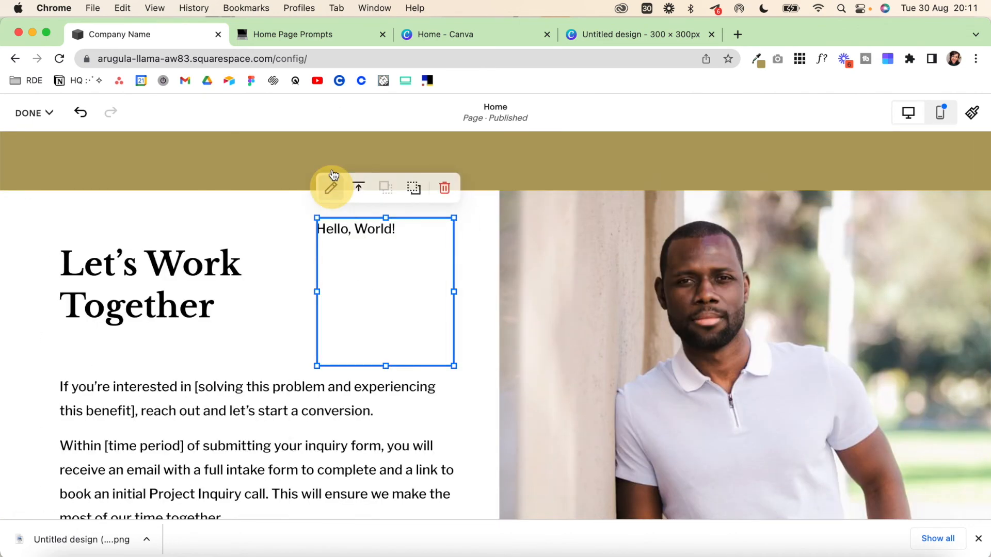
click(329, 186)
click(292, 34)
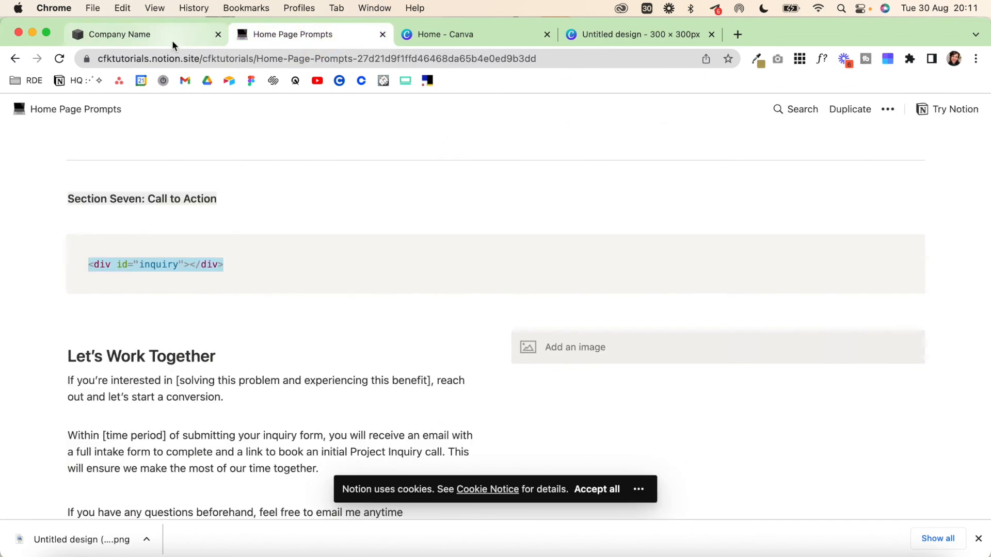
click(173, 36)
click(606, 318)
key(super+a)
text(<div id="inquiry"></div>)
click(140, 197)
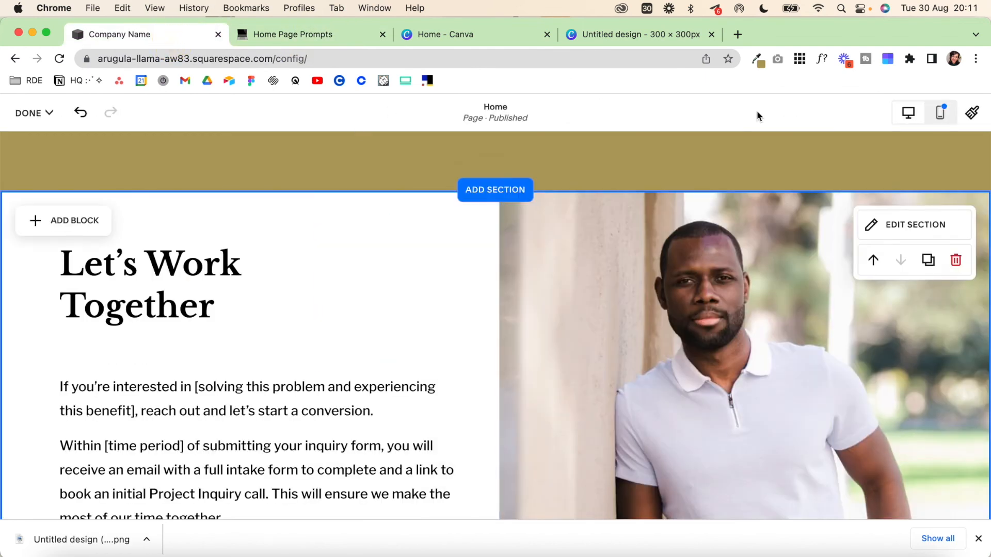
- In the mobile layout, move the inquiry code block up over the photo, and save the home page edits
click(942, 122)
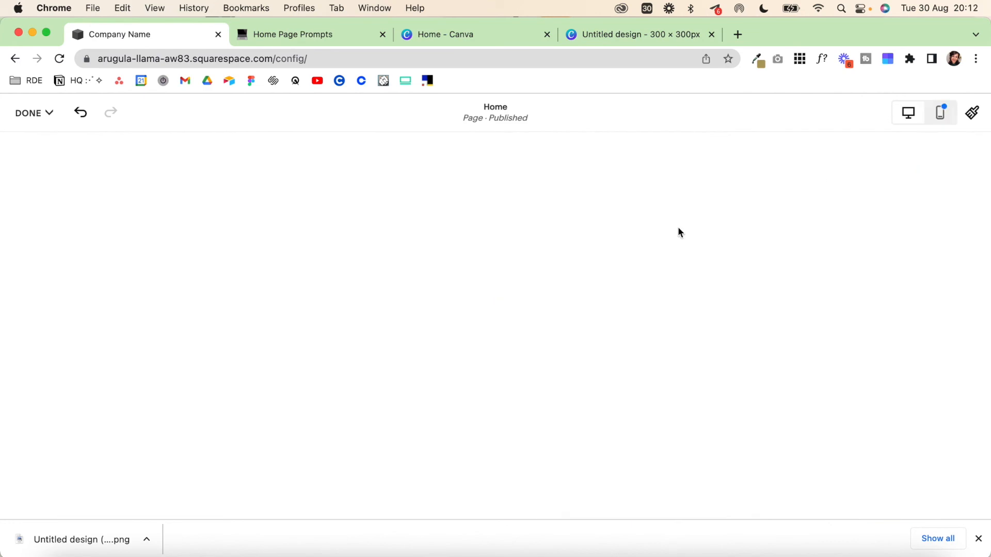
scroll(486, 392, down, 5)
scroll(487, 397, down, 7)
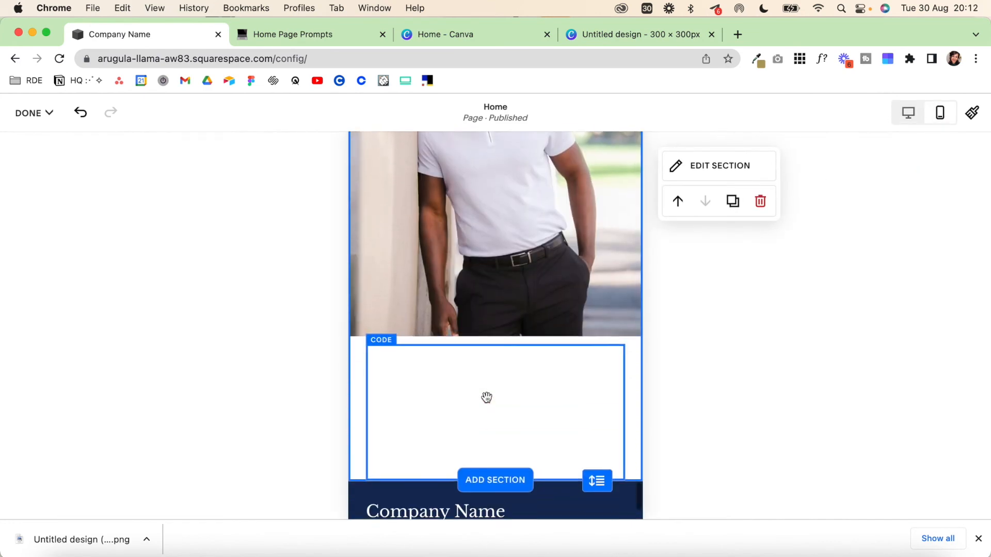
drag(486, 397, 490, 245)
scroll(518, 351, down, 2)
scroll(518, 352, down, 10)
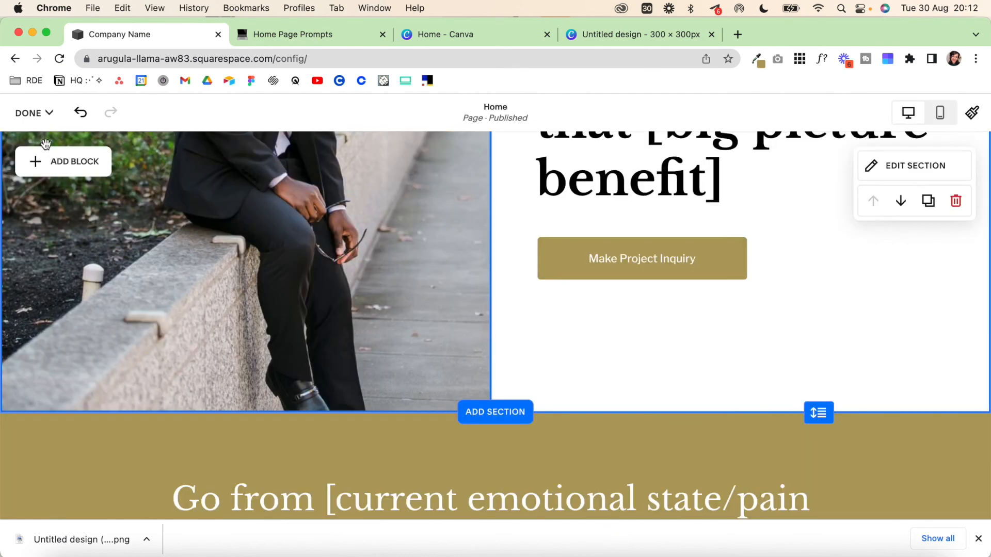
click(36, 114)
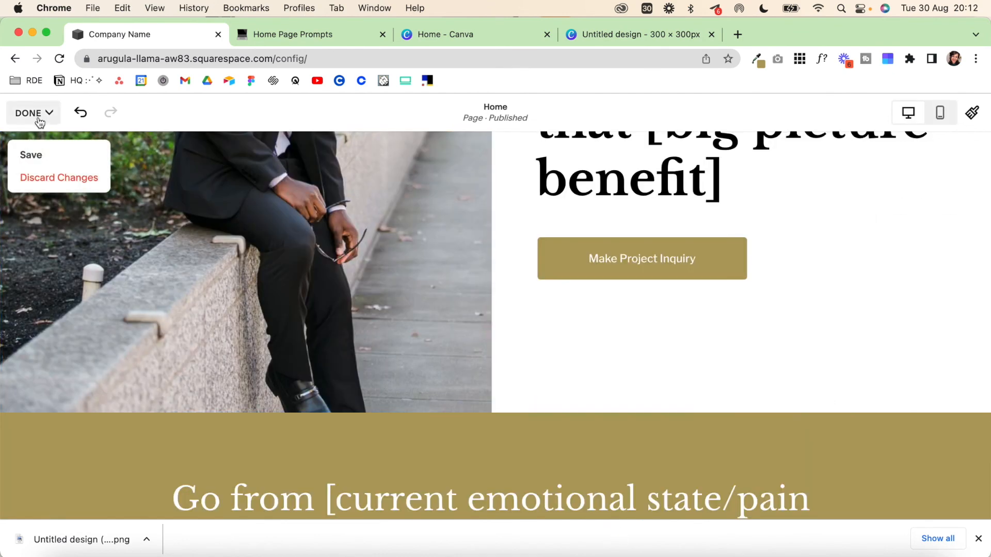
click(32, 156)
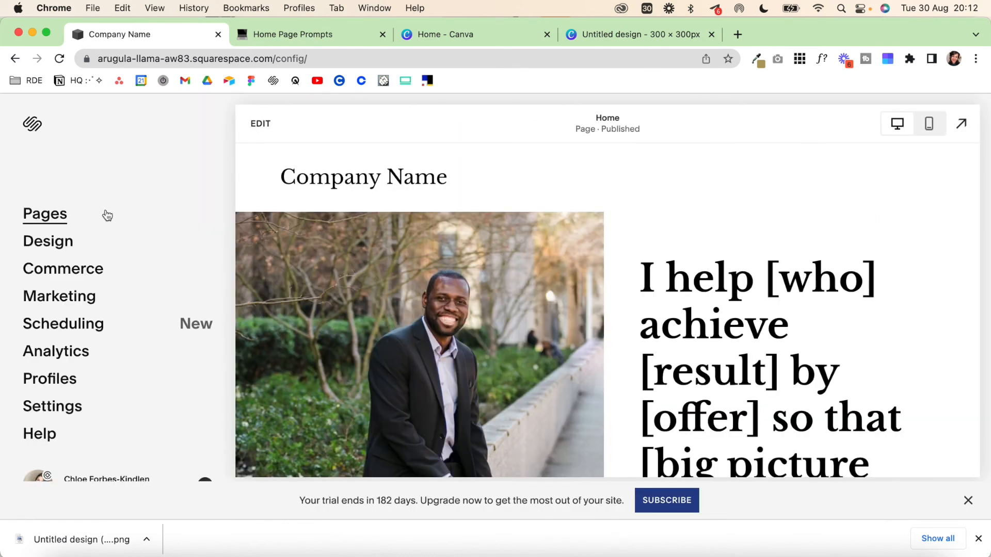
- Create a new link in the site's main navigation and title it About
click(61, 223)
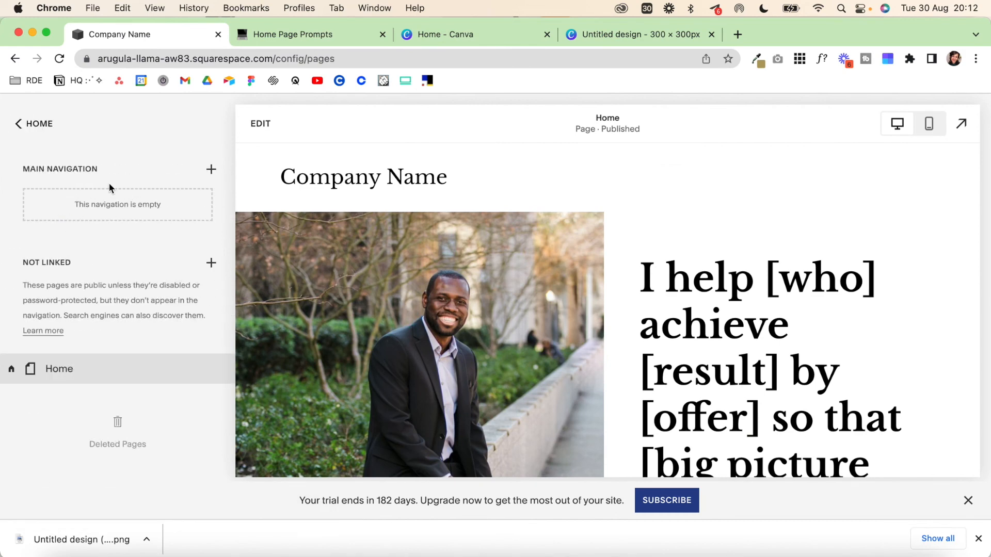
click(211, 170)
scroll(221, 338, down, 3)
click(179, 484)
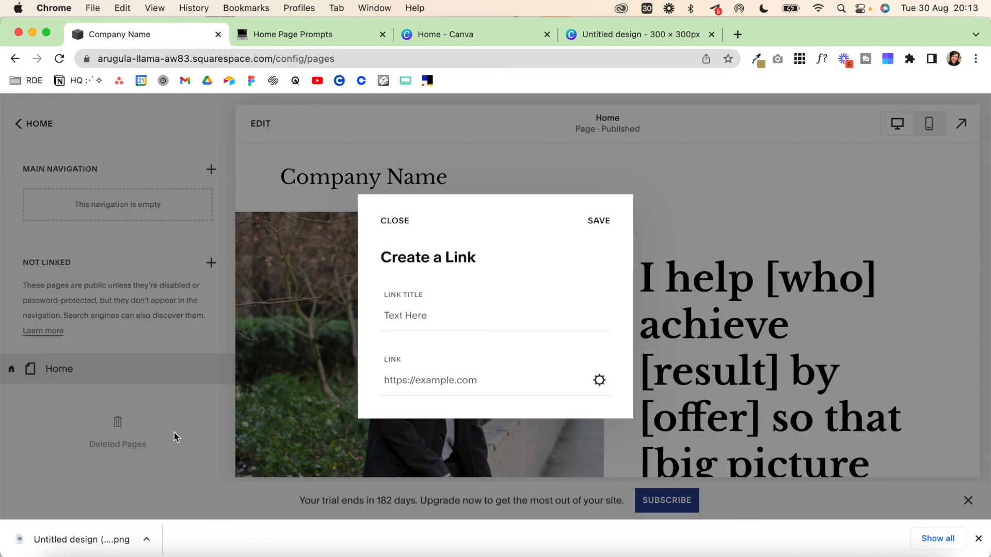
key(Tab)
text(About)
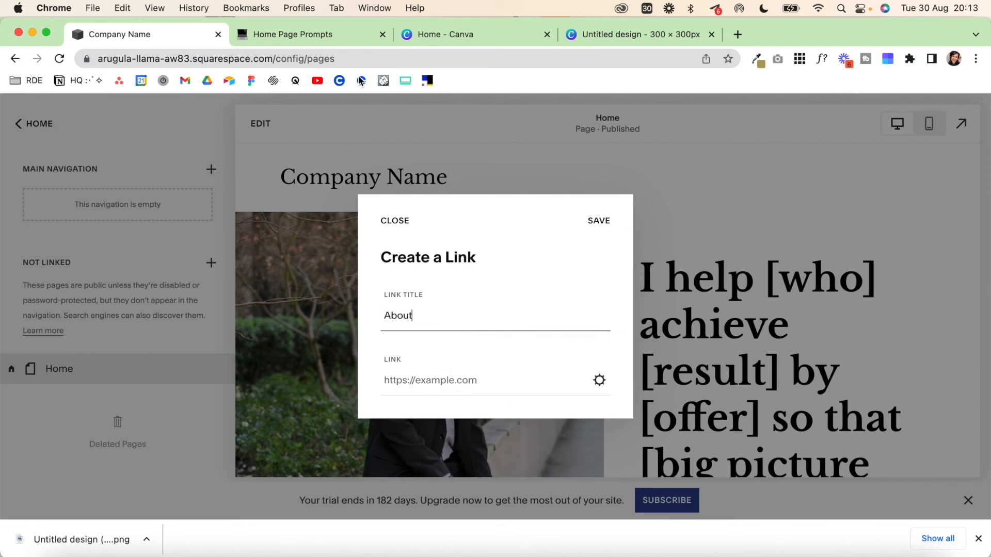
- Look up the about anchor ID in Home Page Prompts, save the About link with the address #about, and test it in the preview
click(324, 35)
scroll(144, 195, up, 20)
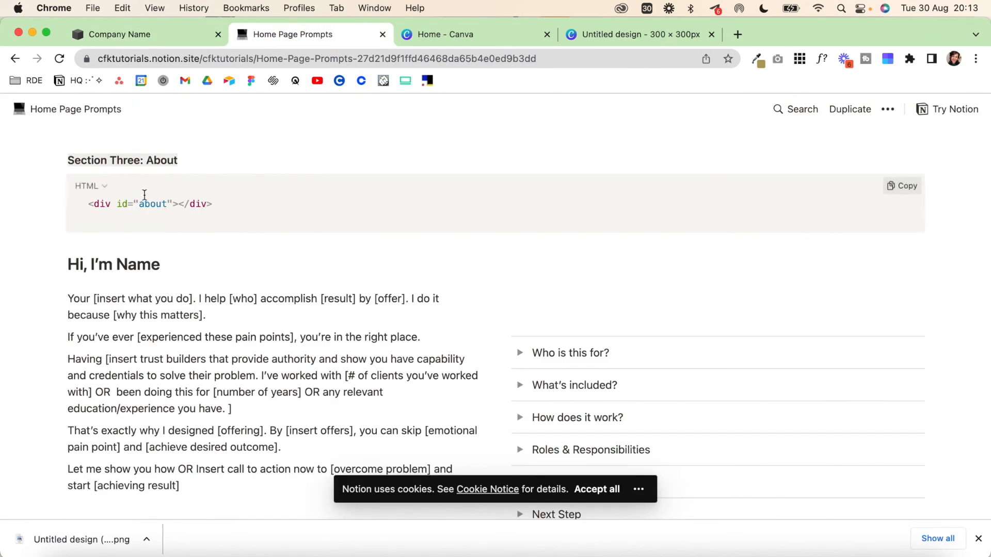
drag(140, 203, 169, 203)
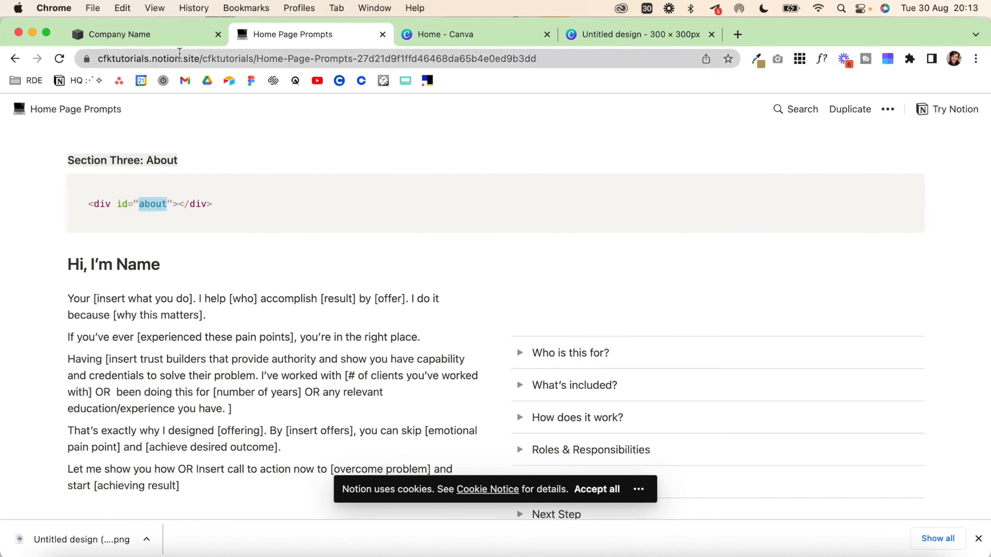
click(170, 36)
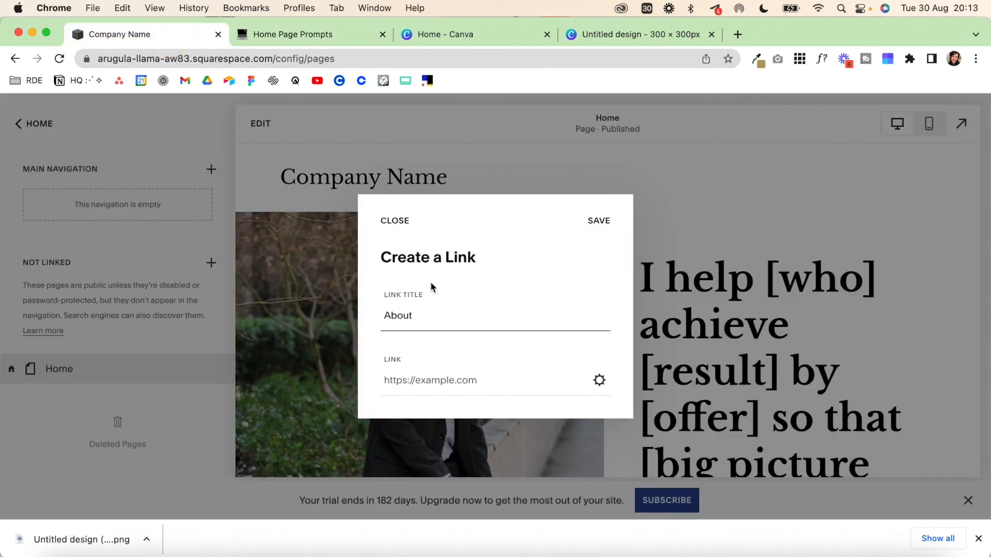
click(418, 380)
text(#about)
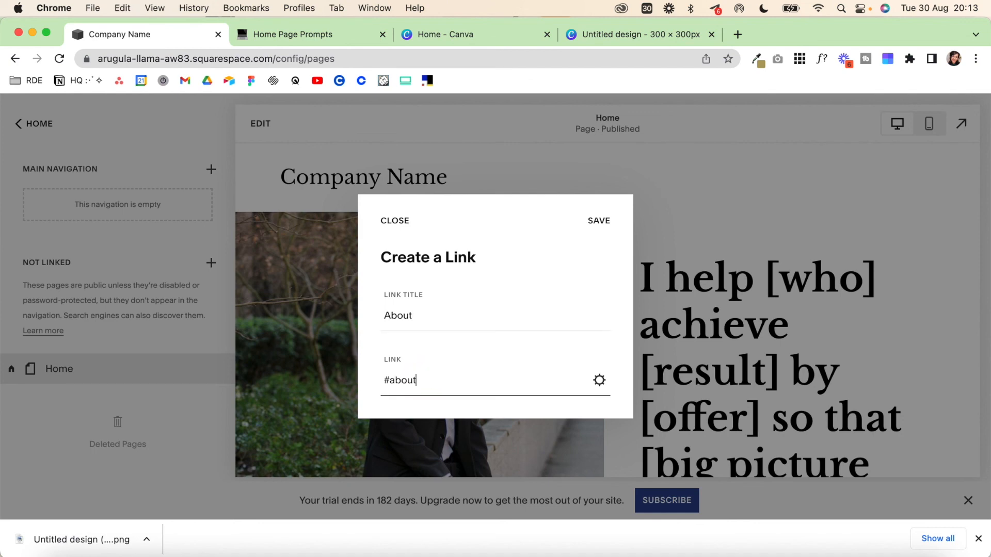
click(598, 221)
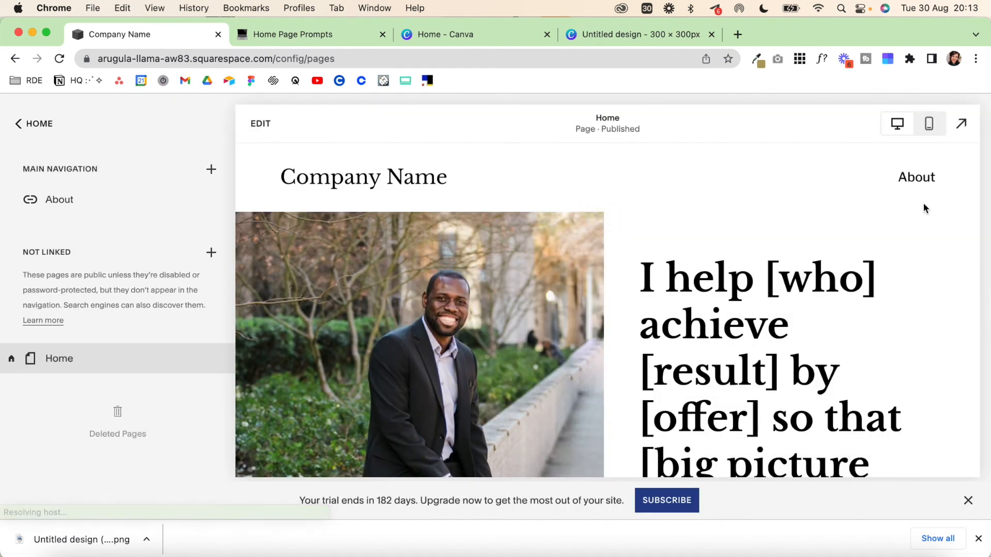
click(921, 180)
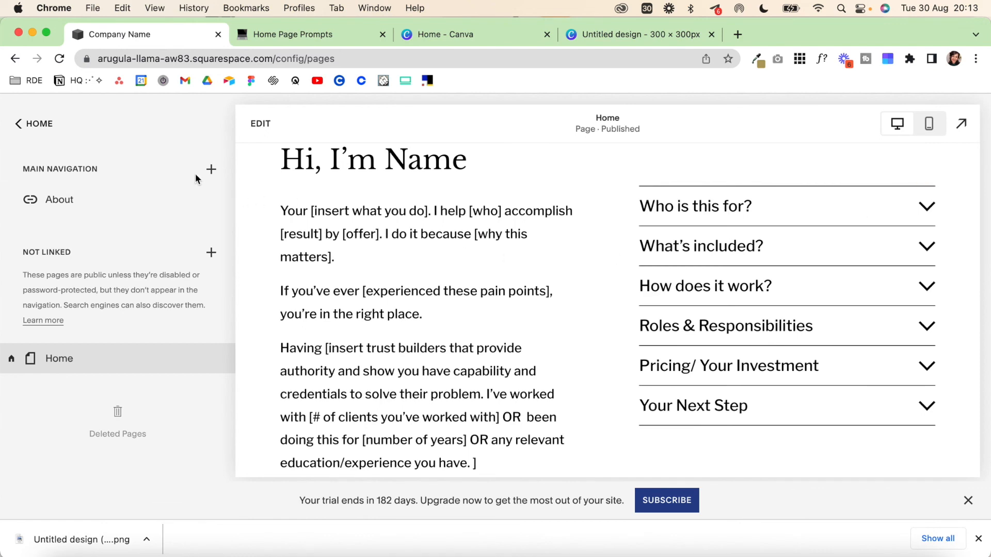
- Add a main navigation link titled Services that points to #services
click(211, 172)
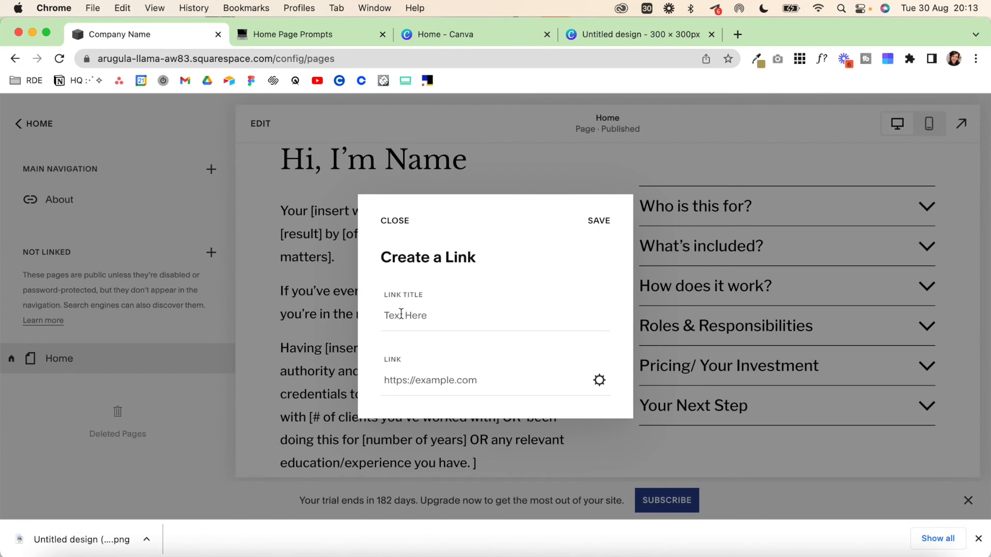
click(400, 314)
text(Services)
click(434, 363)
text(#services)
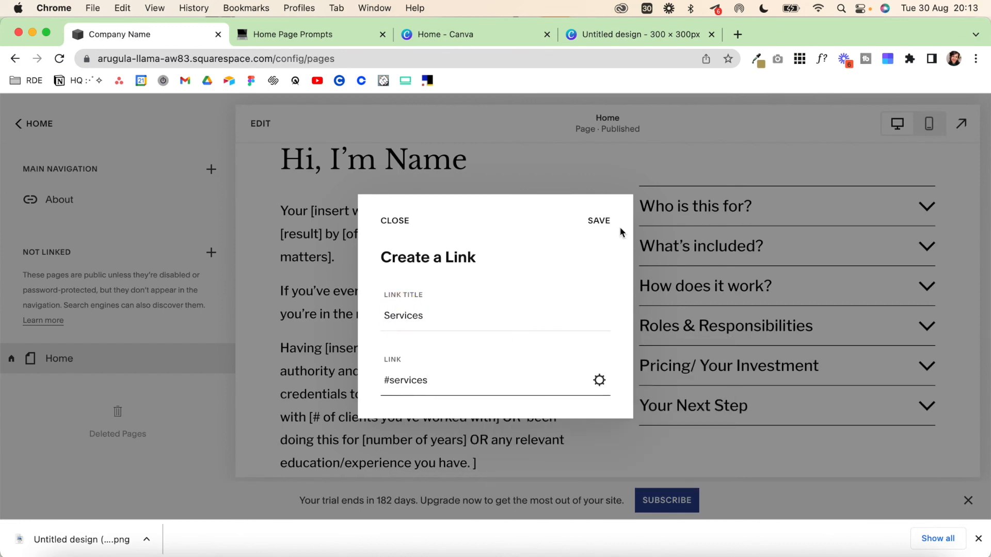
click(598, 220)
- Add a main navigation link titled Testimonials that points to the testimonials anchor, and move About to the start of the navigation
click(211, 168)
scroll(230, 358, down, 5)
click(178, 413)
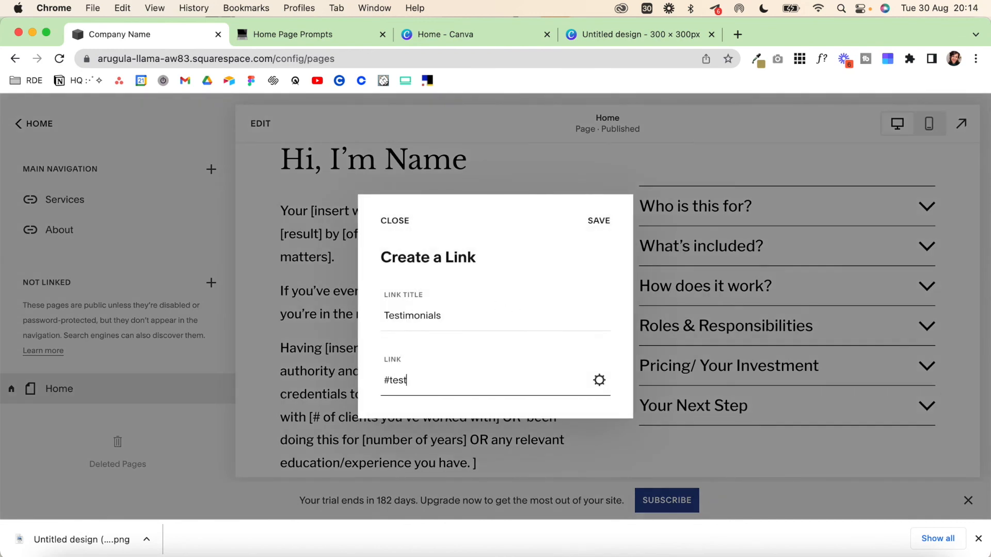
key(Return)
drag(64, 261, 68, 197)
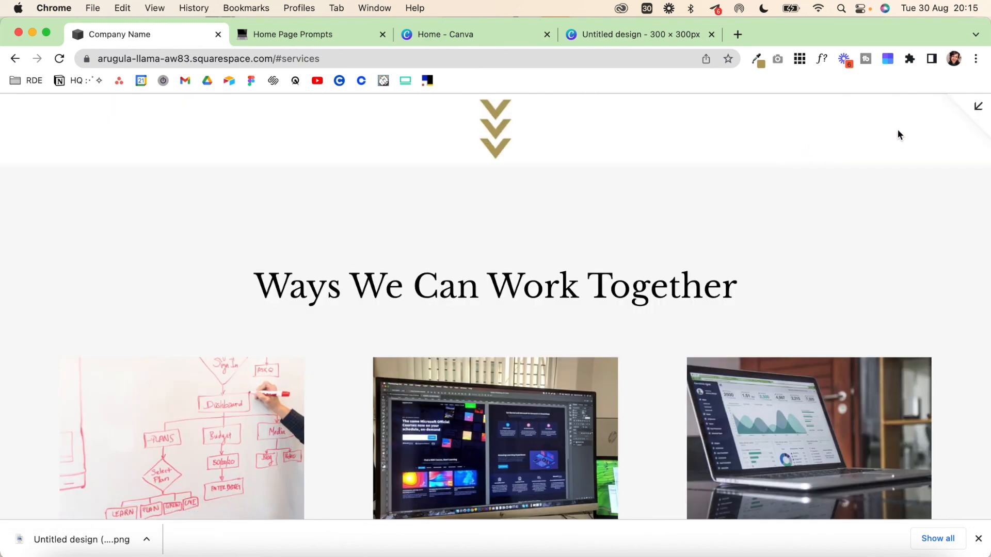
- Add a Project Inquiry button to the site header and link it to #inquiry
click(978, 106)
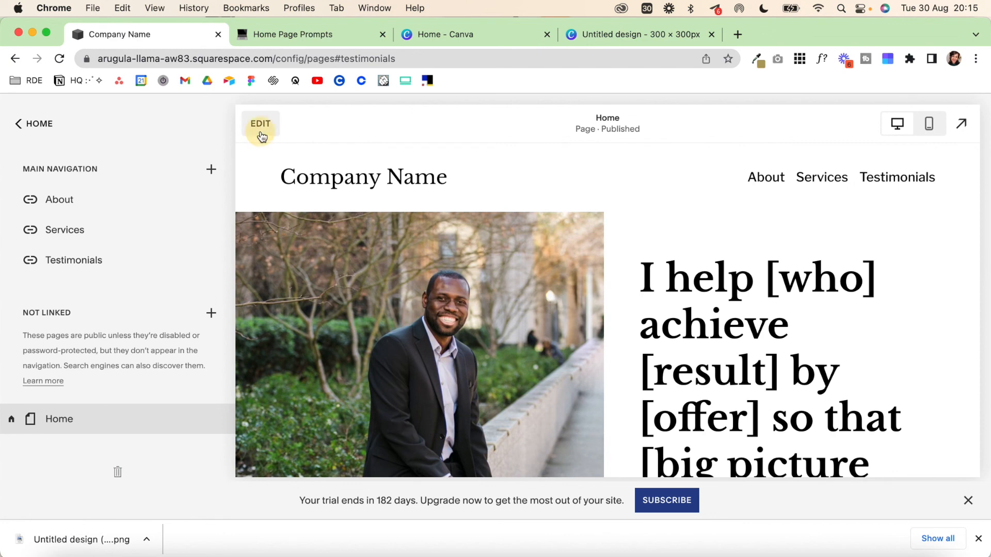
click(260, 124)
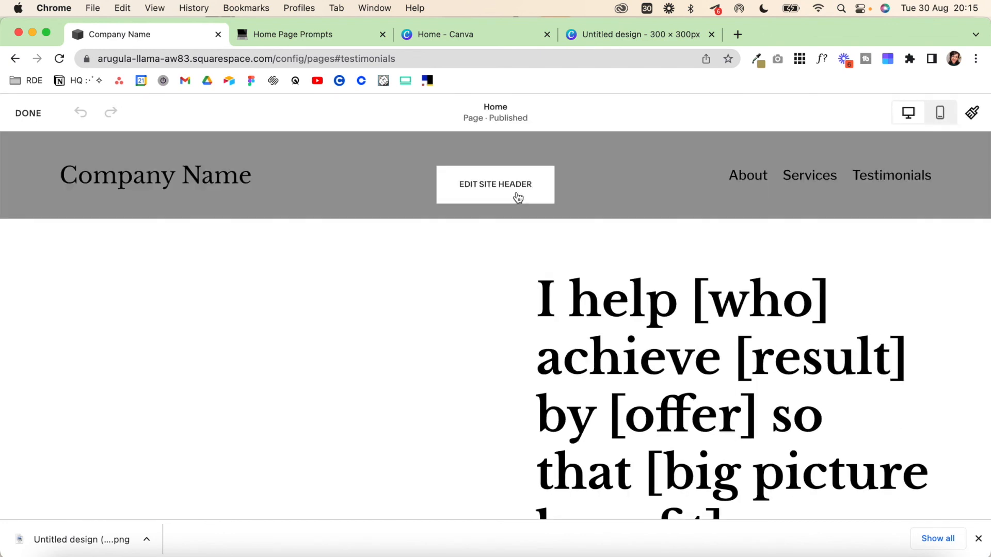
click(516, 195)
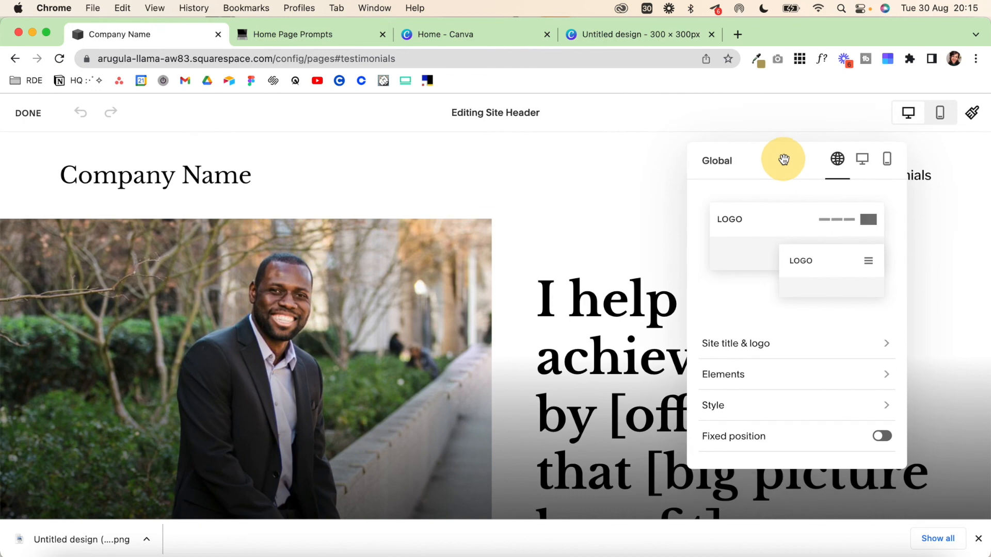
click(891, 343)
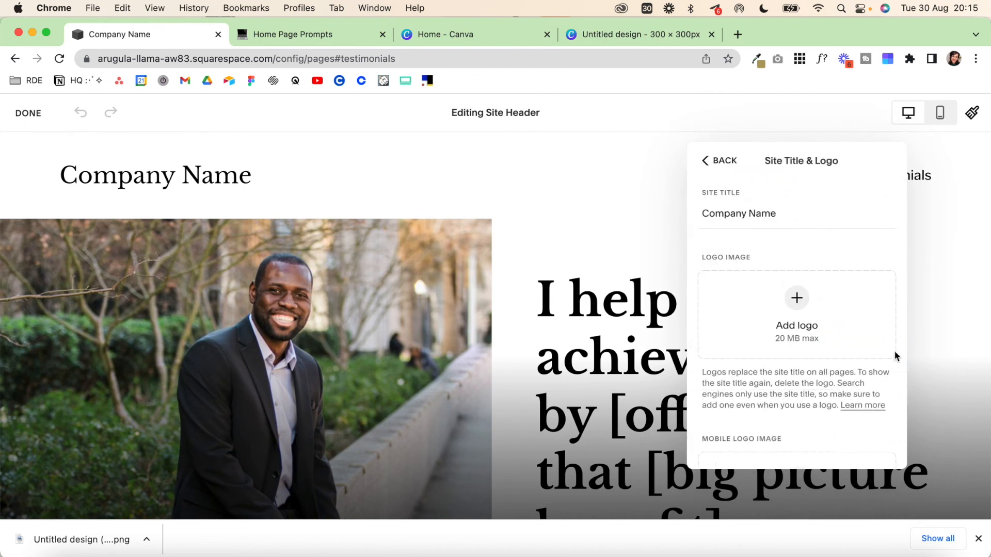
click(708, 168)
click(808, 375)
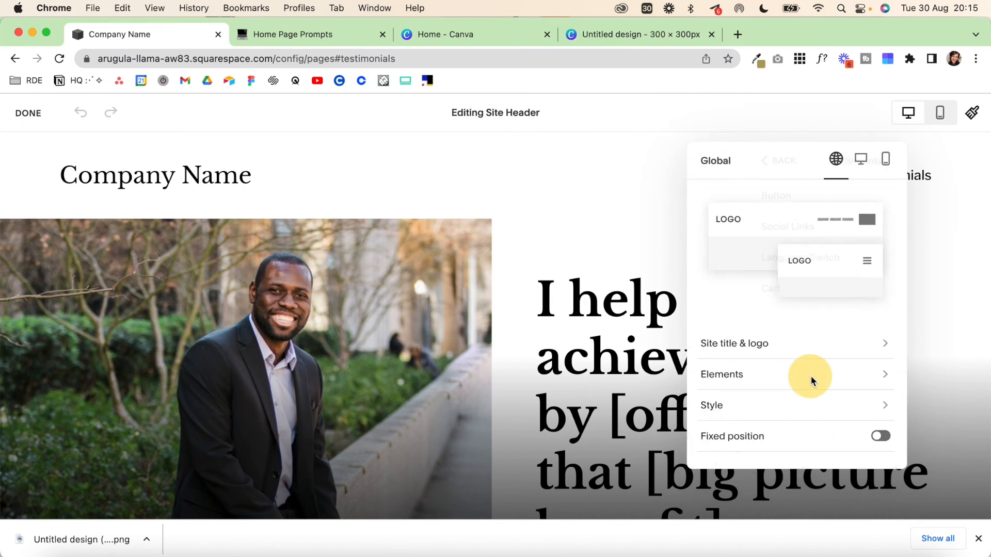
click(881, 196)
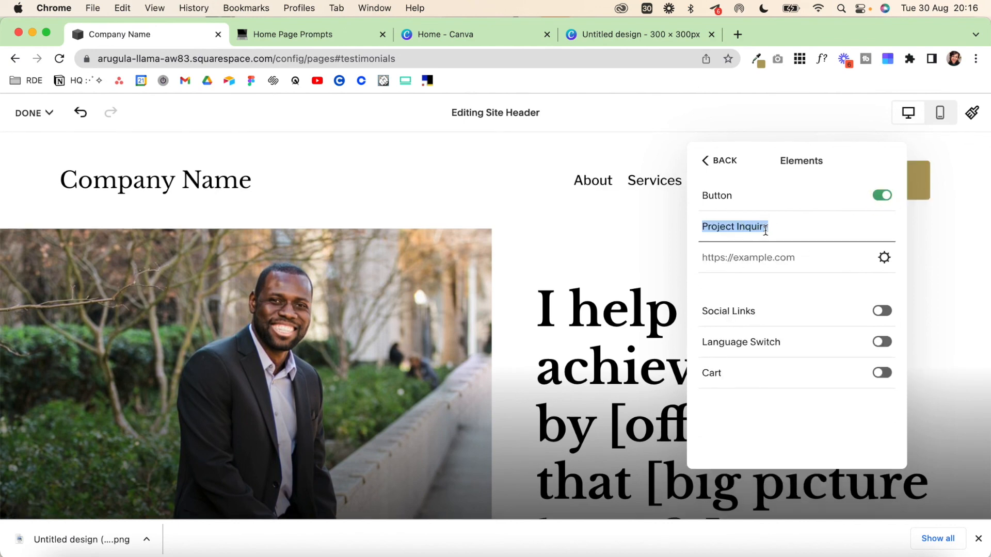
click(747, 261)
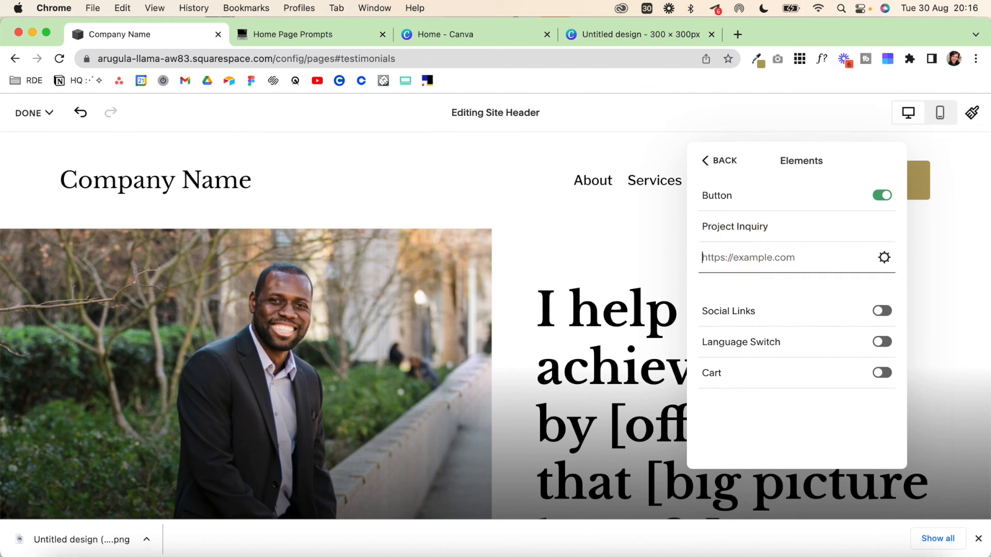
text(#inquiry)
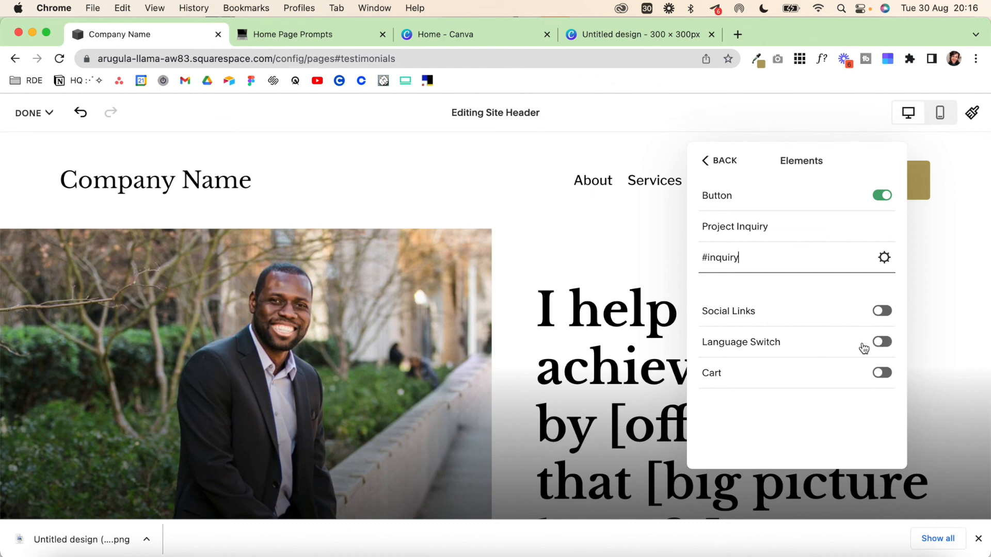
- Set the header style to Solid with the palette's navy background color and white navigation color
click(712, 164)
click(798, 394)
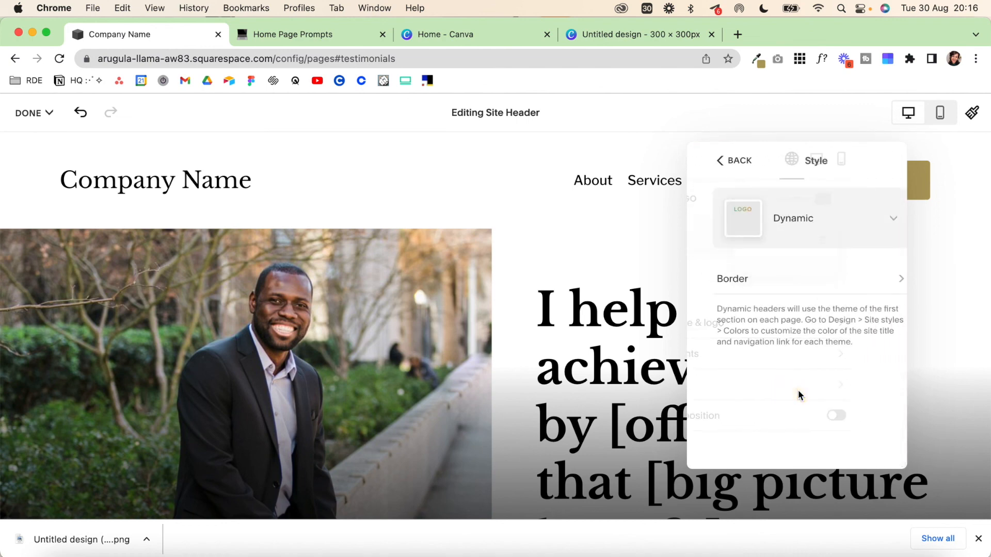
click(845, 222)
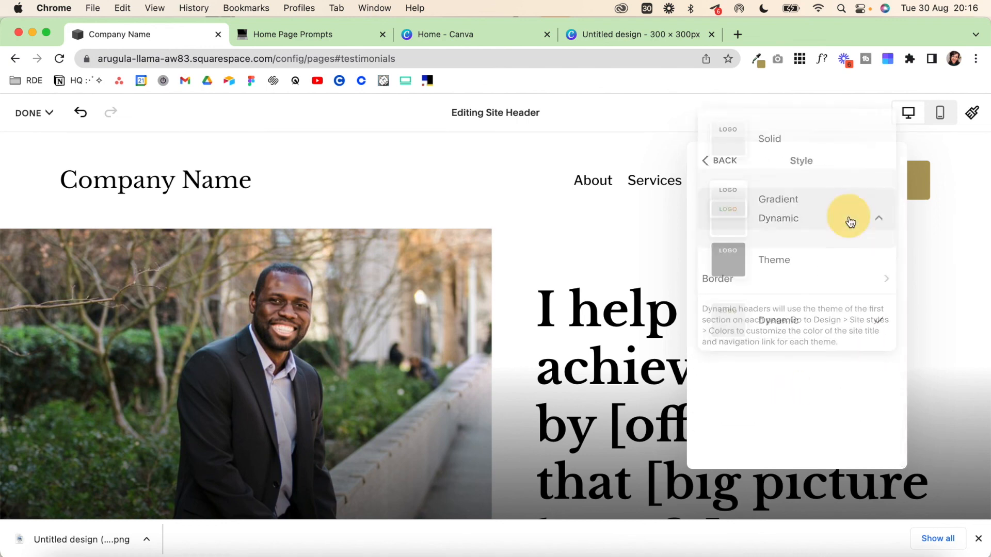
click(813, 152)
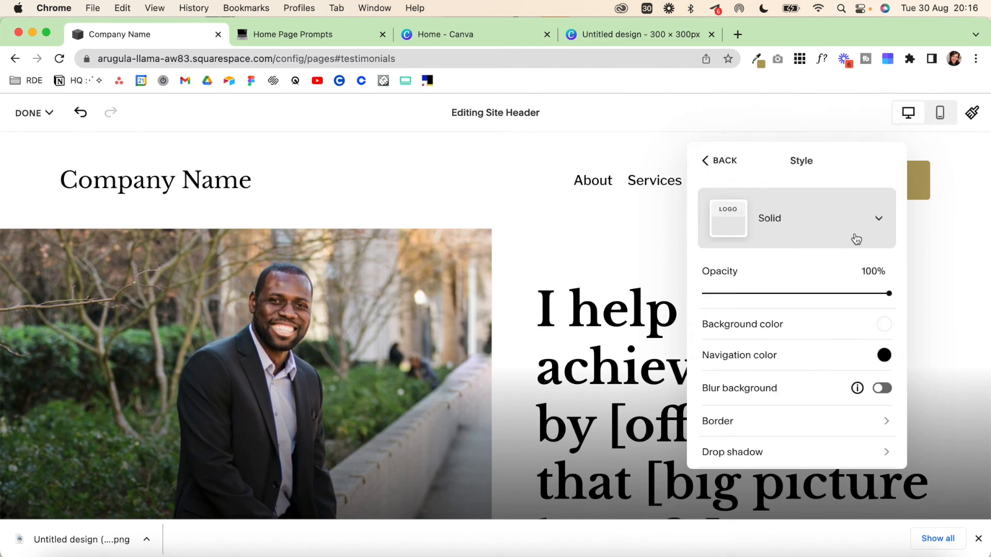
click(885, 326)
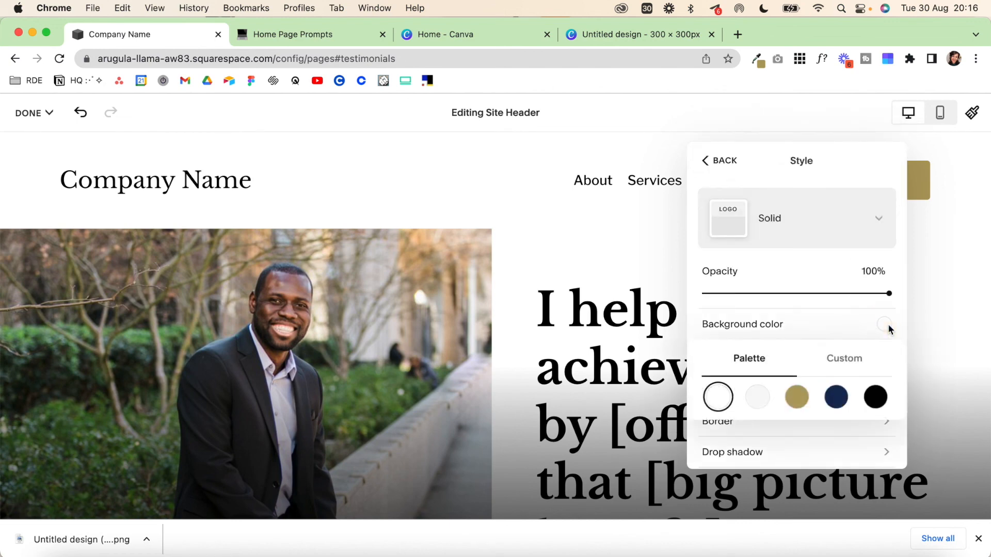
click(833, 402)
click(884, 355)
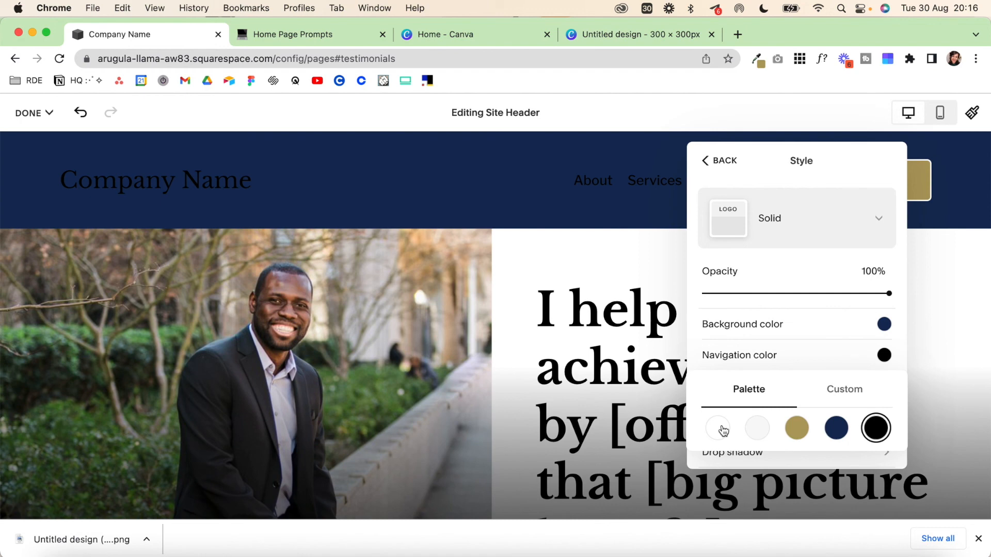
click(717, 429)
- Add a gold border along only the bottom edge of the site header
scroll(836, 403, down, 2)
click(883, 387)
click(882, 202)
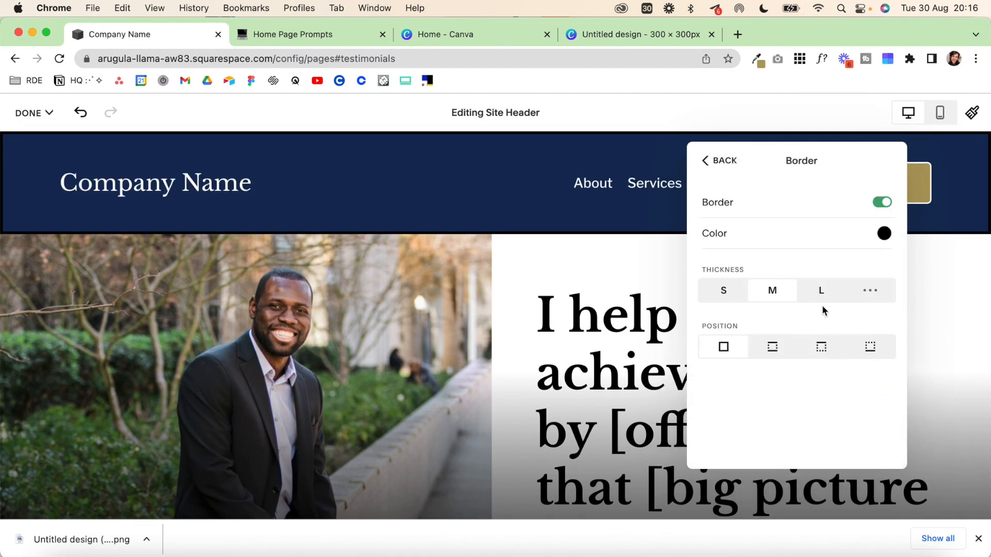
click(869, 348)
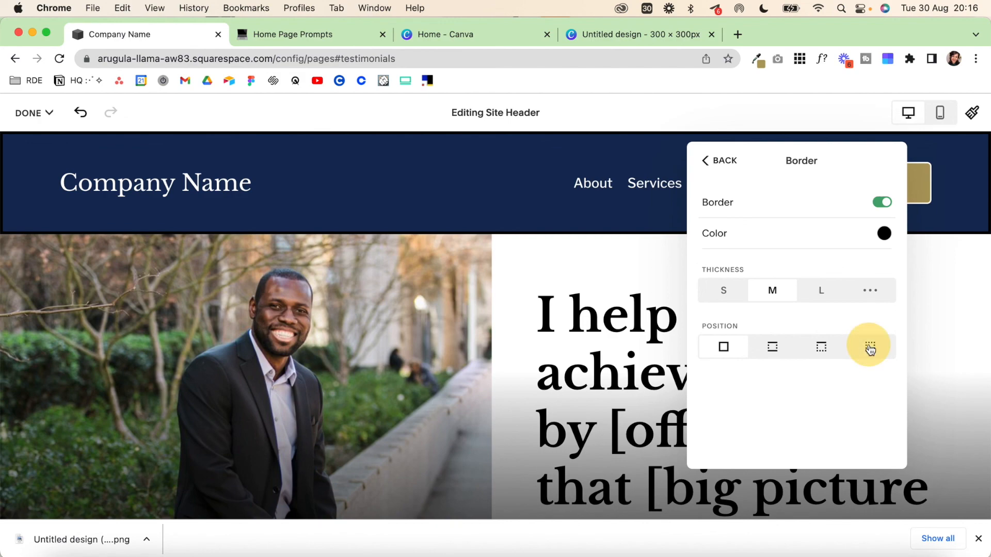
click(883, 234)
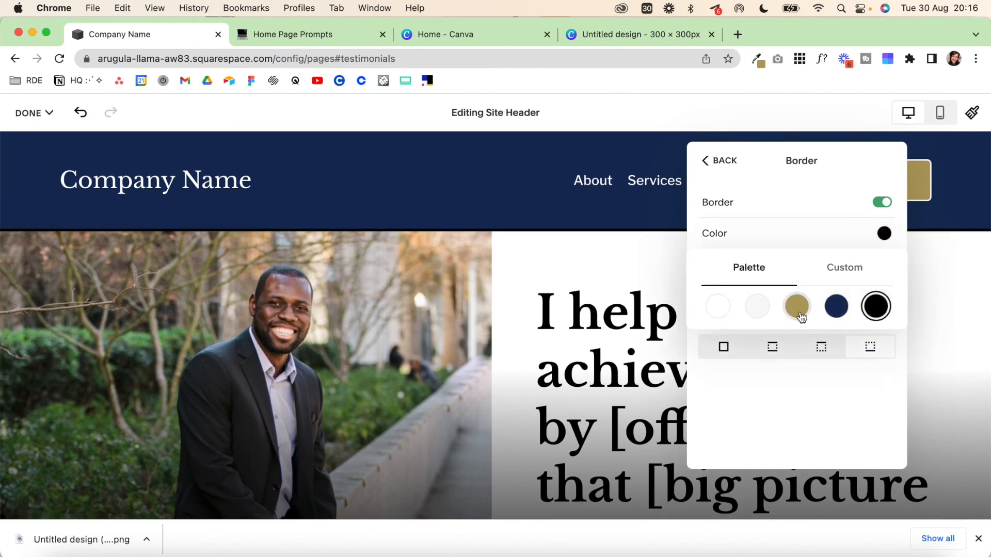
click(796, 307)
click(645, 331)
- Link the hero section's Make Project Inquiry button to the inquiry anchor and save the page edits
scroll(655, 333, down, 5)
scroll(664, 335, down, 1)
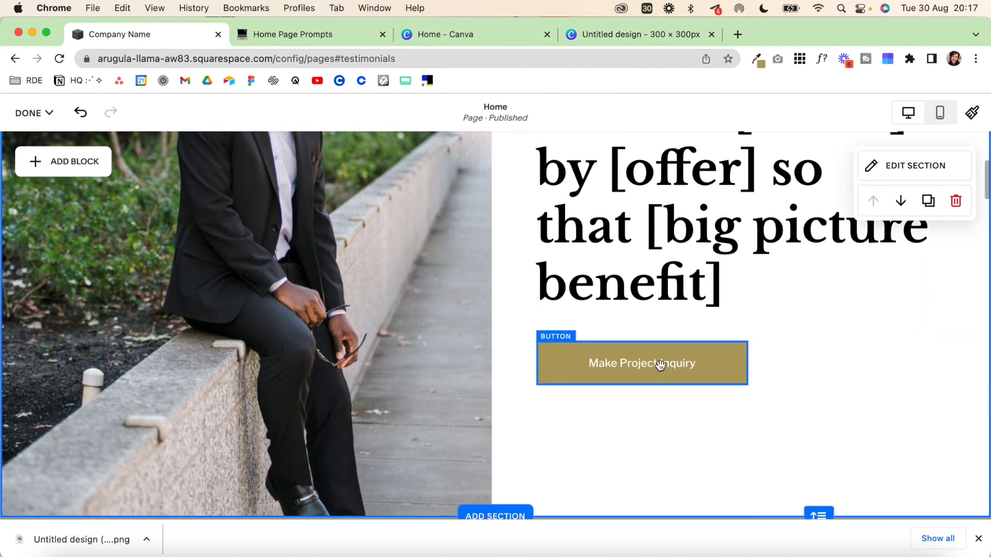
click(718, 355)
click(551, 312)
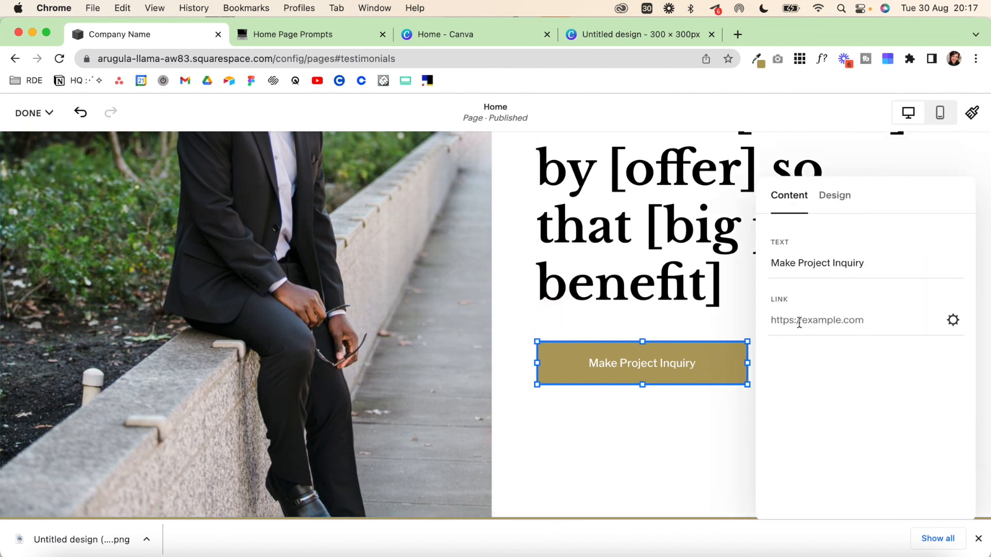
click(798, 322)
text(#inqu)
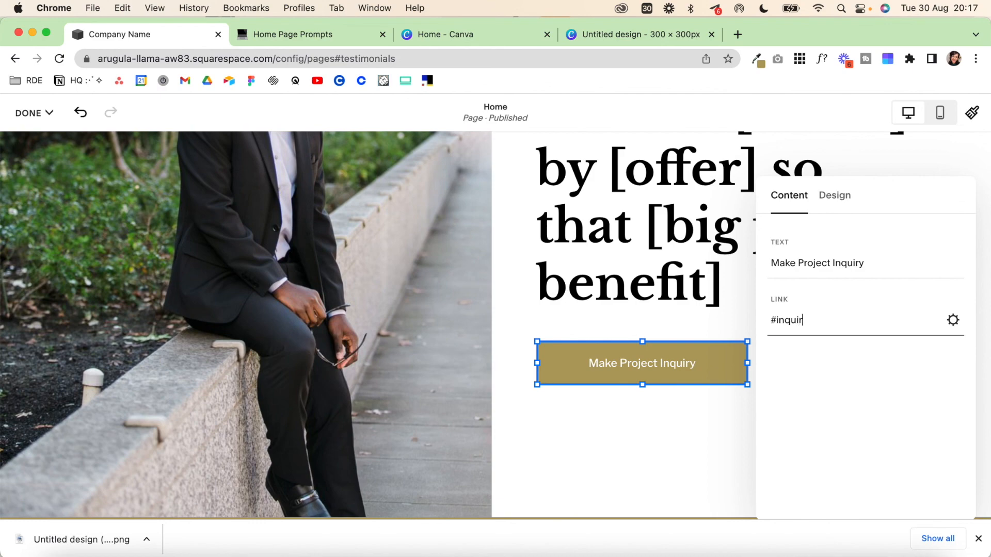
text(ir)
key(Escape)
click(28, 112)
click(30, 155)
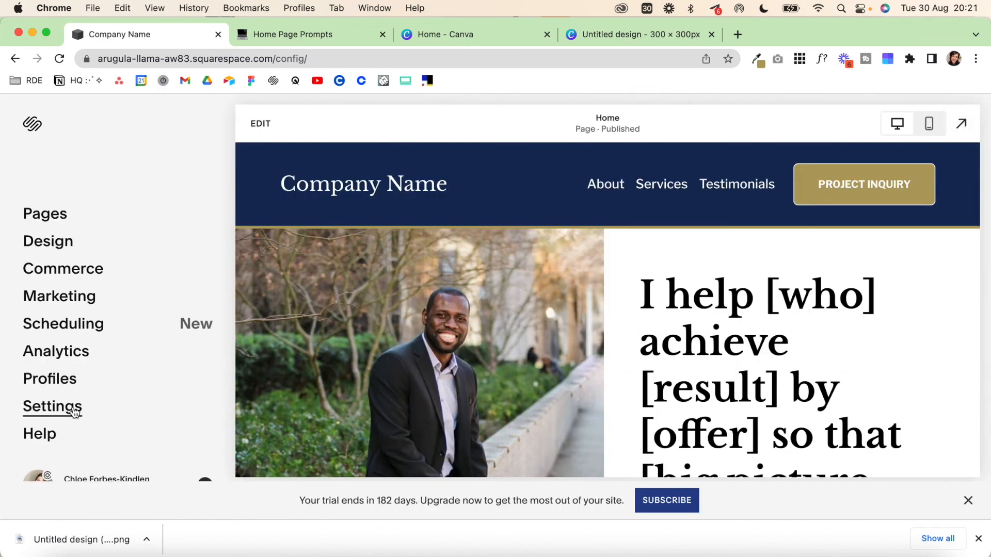
- Look through the site settings and review the home page from header to testimonials in the full preview
click(75, 410)
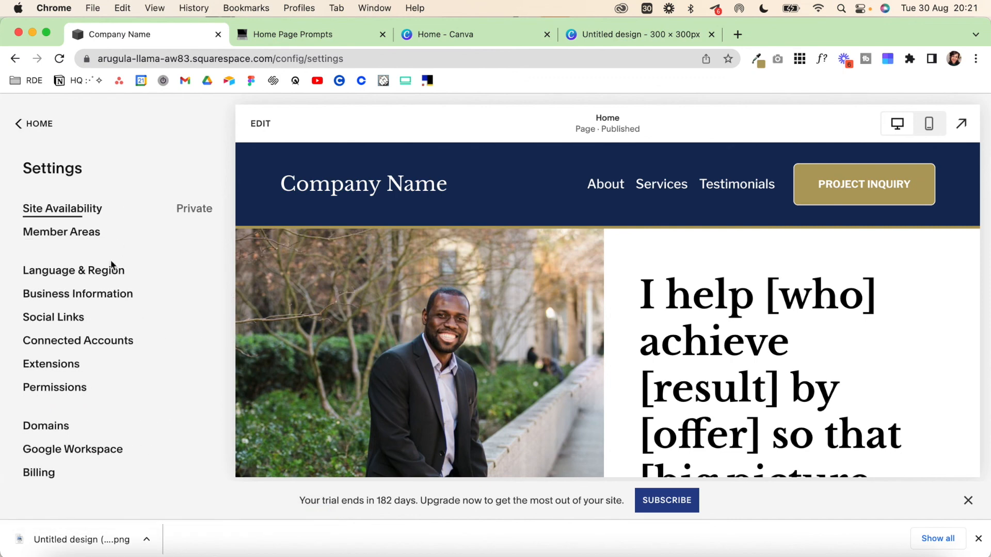
scroll(66, 413, down, 5)
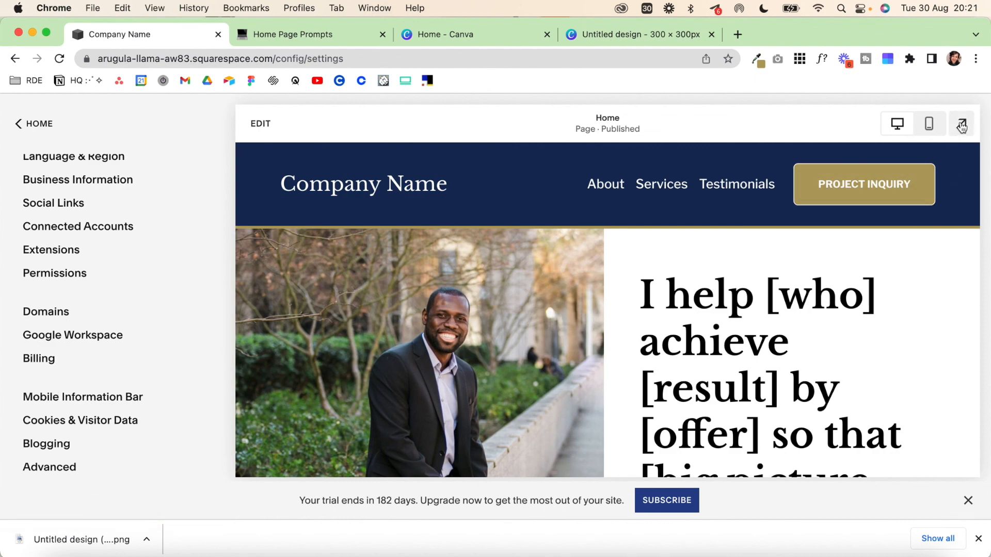
click(961, 125)
scroll(864, 348, down, 5)
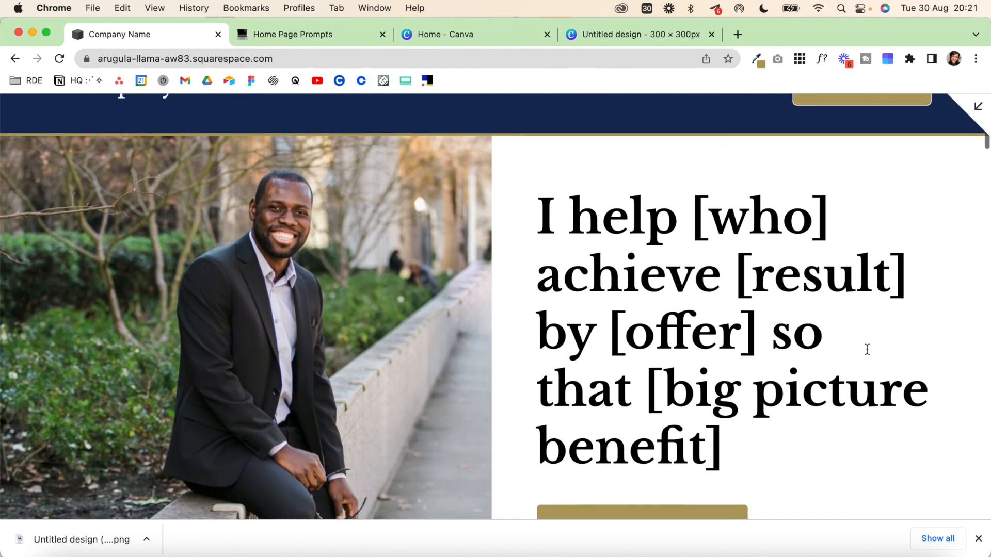
scroll(867, 349, down, 12)
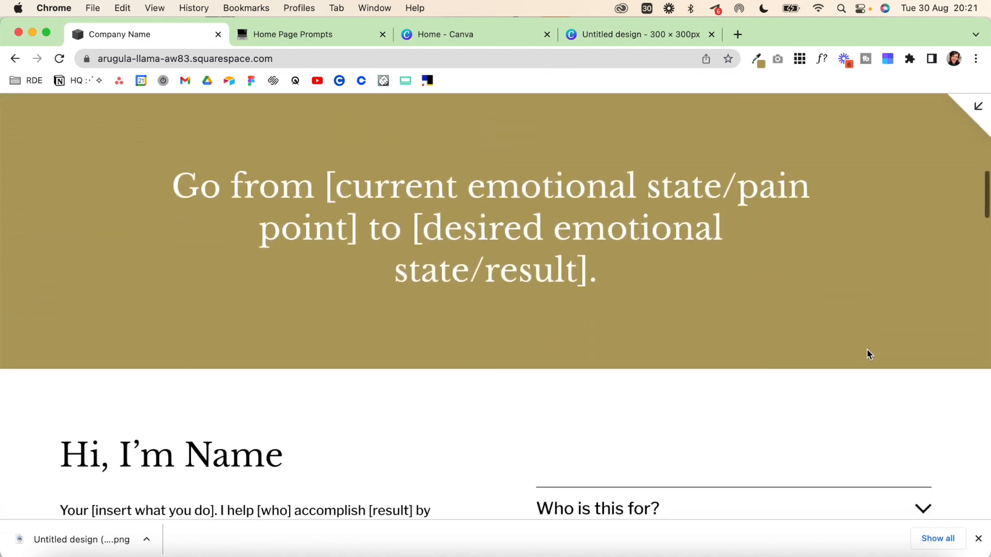
scroll(867, 354, down, 12)
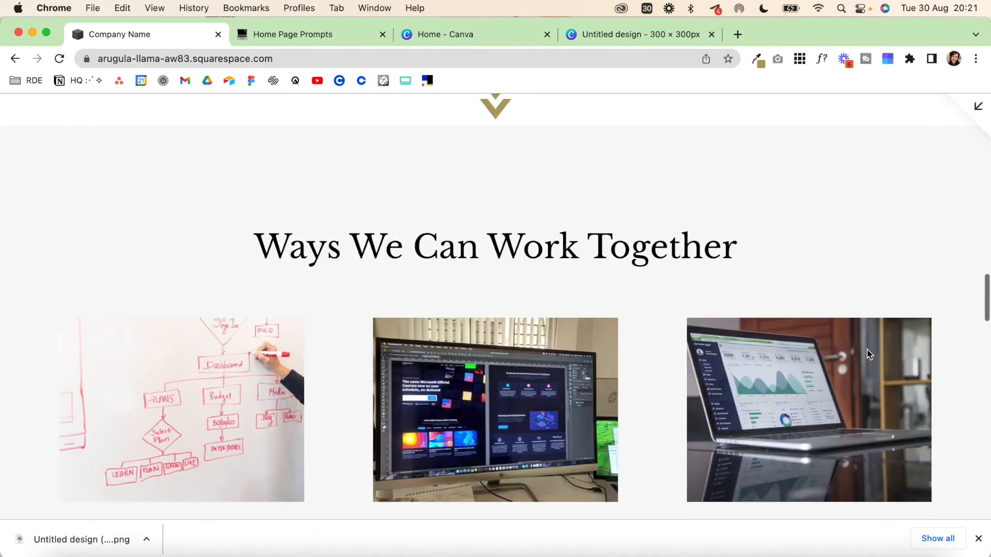
scroll(866, 349, down, 10)
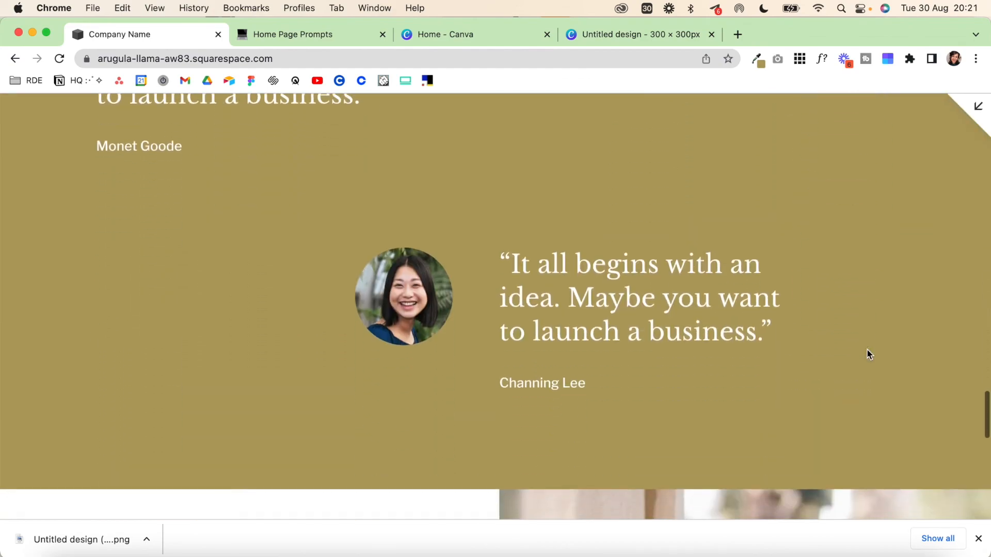
scroll(867, 354, down, 3)
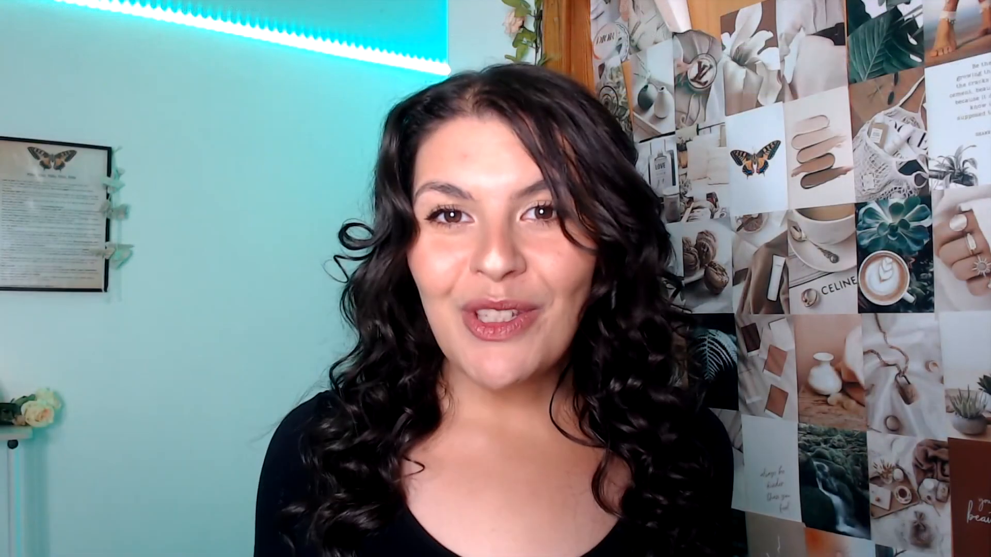